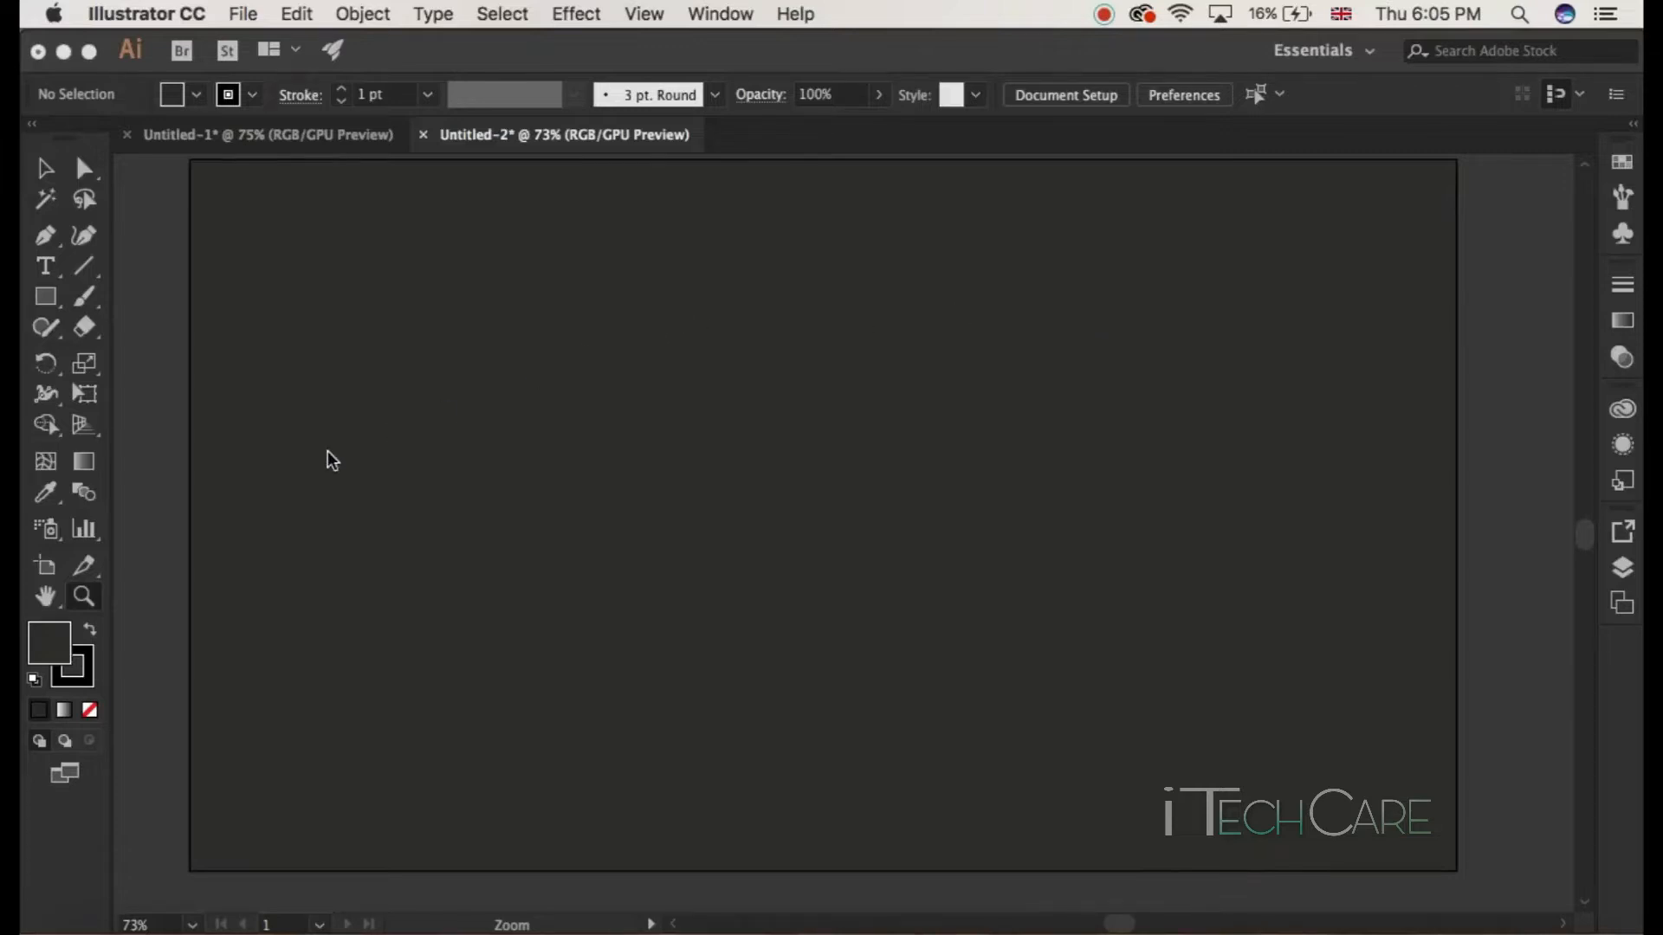
left_click(54, 642)
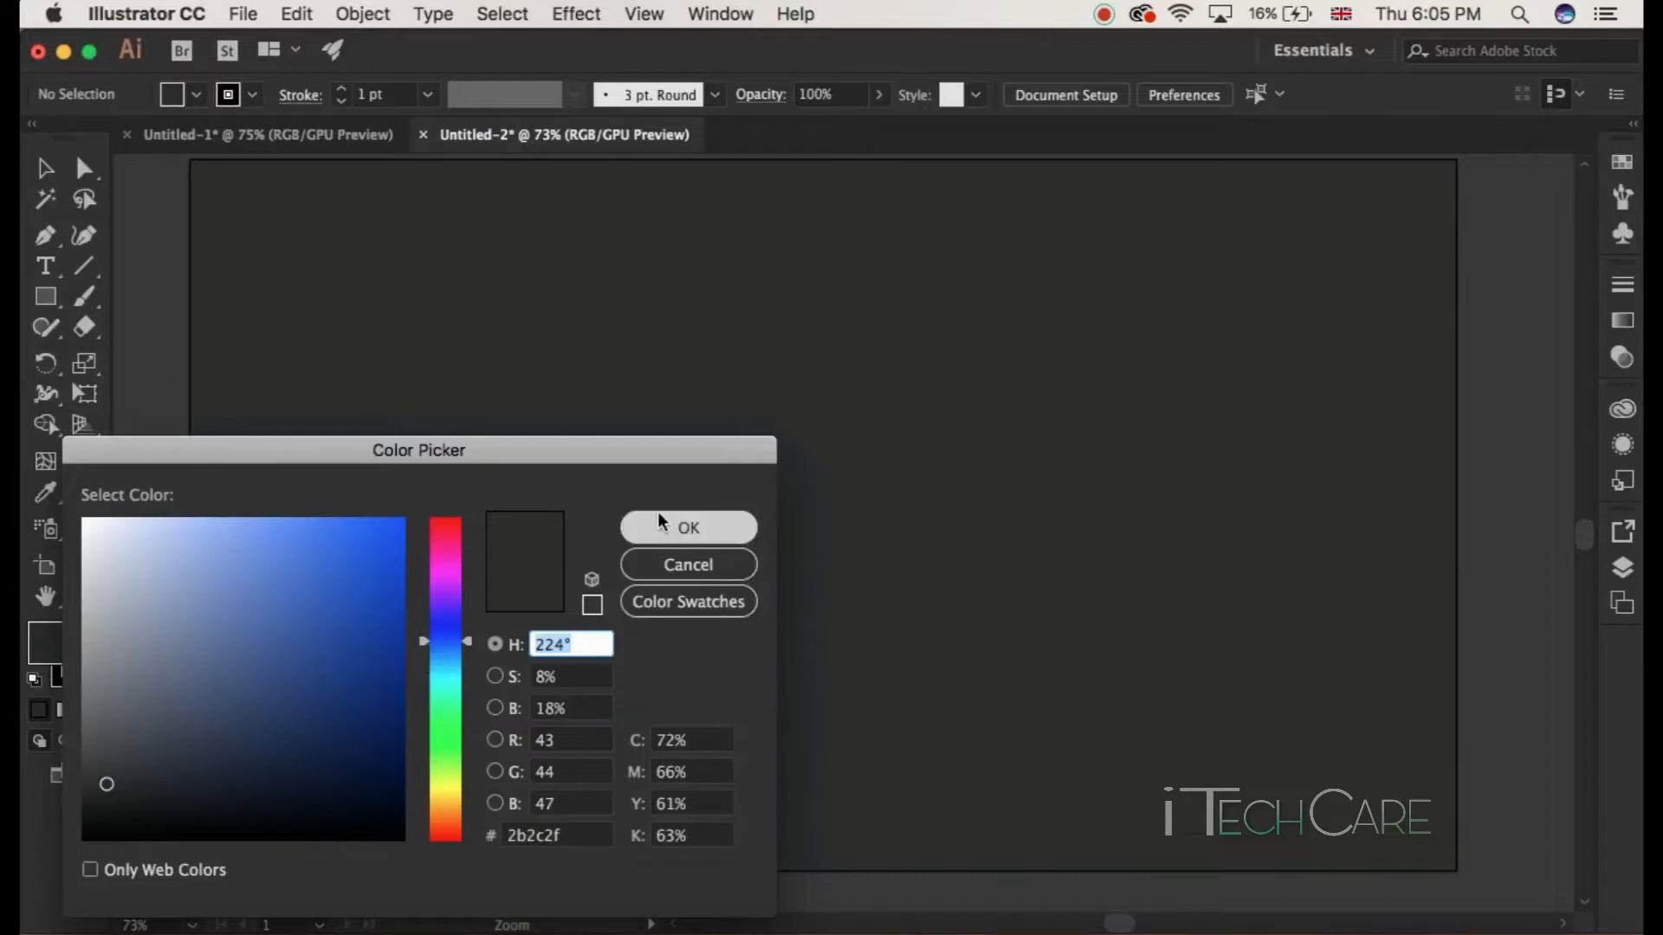
left_click(668, 535)
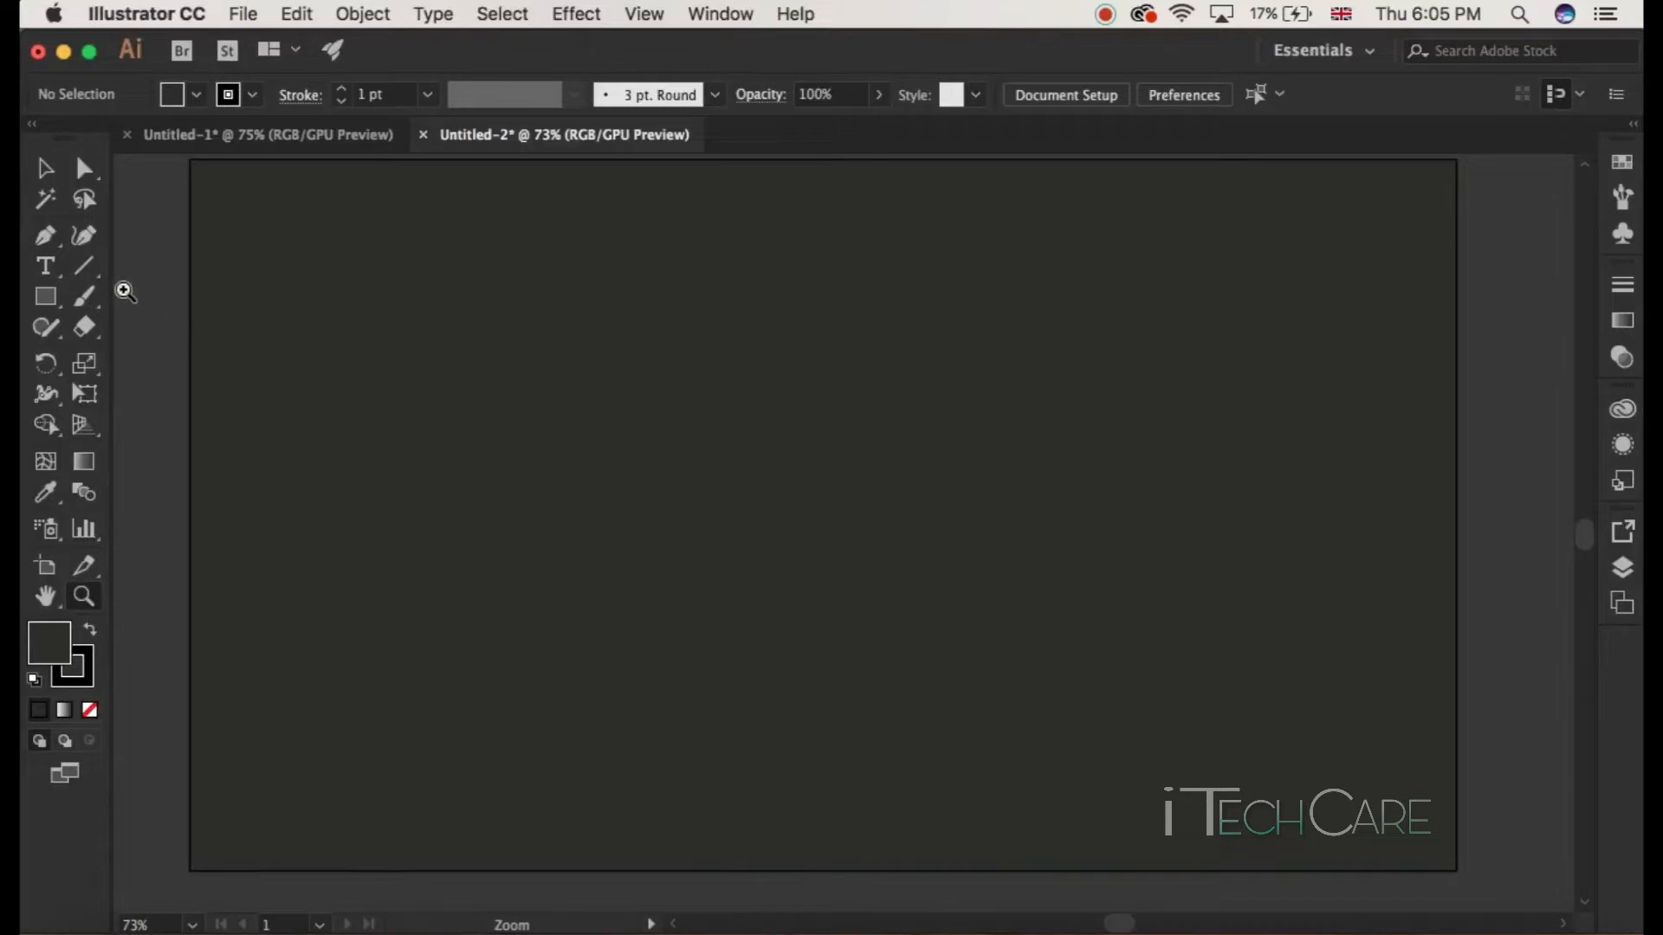
Step: Draw an open arched path with the Pen tool, ending in a small hook at its left end, then deselect it
left_click(48, 235)
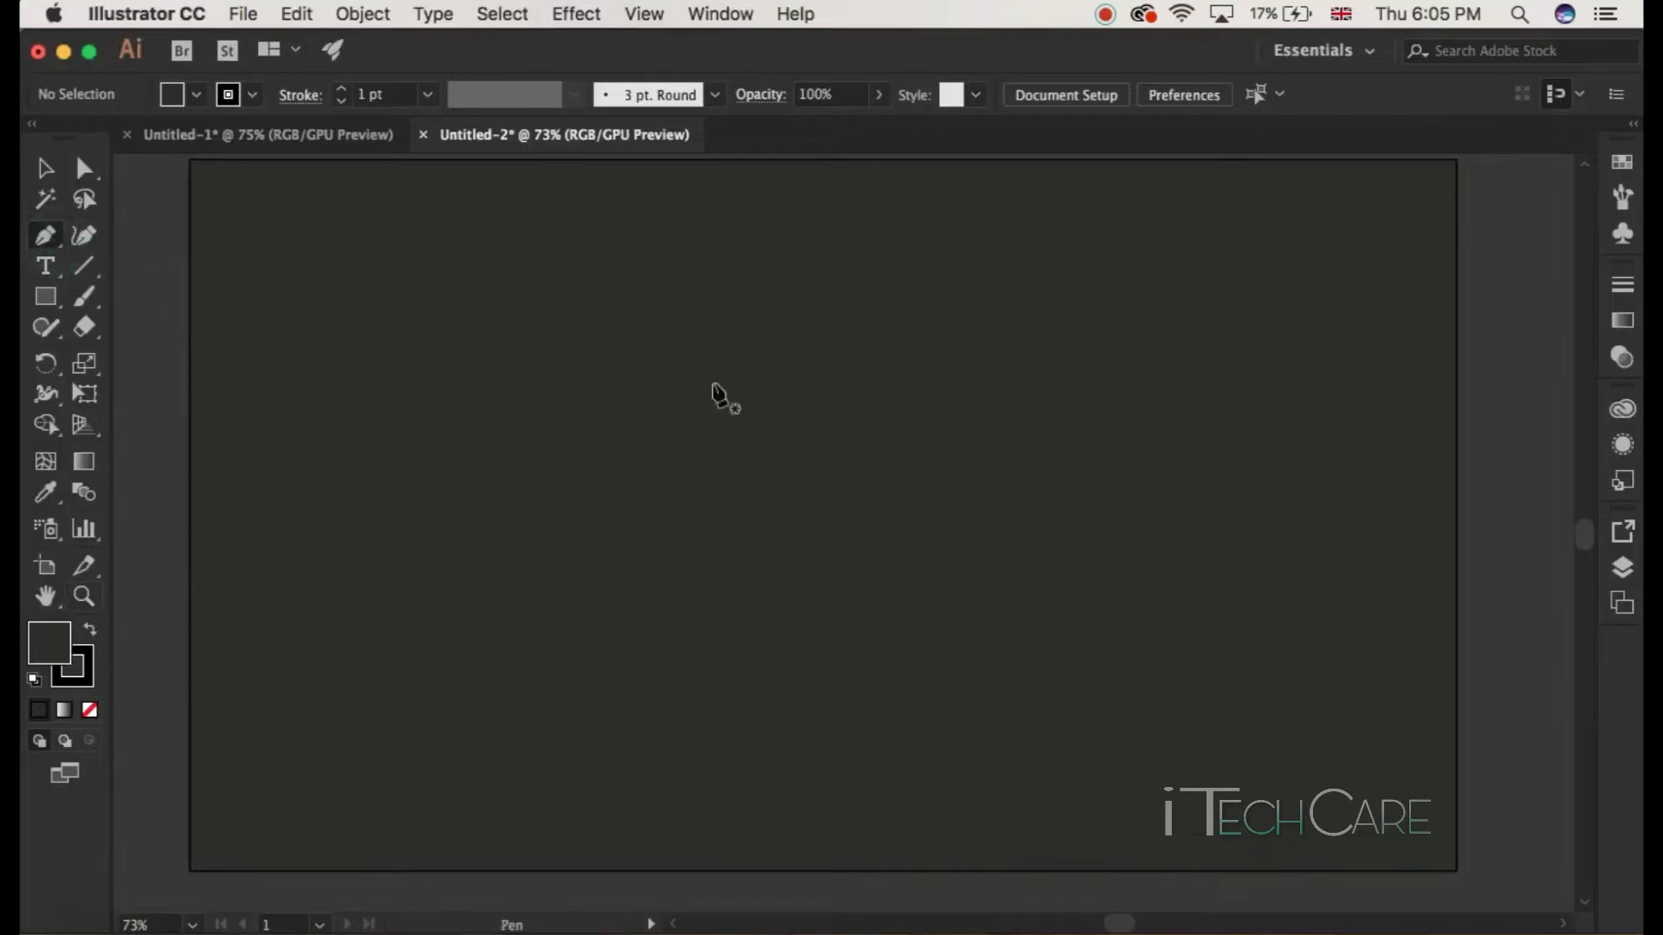
left_click(1162, 531)
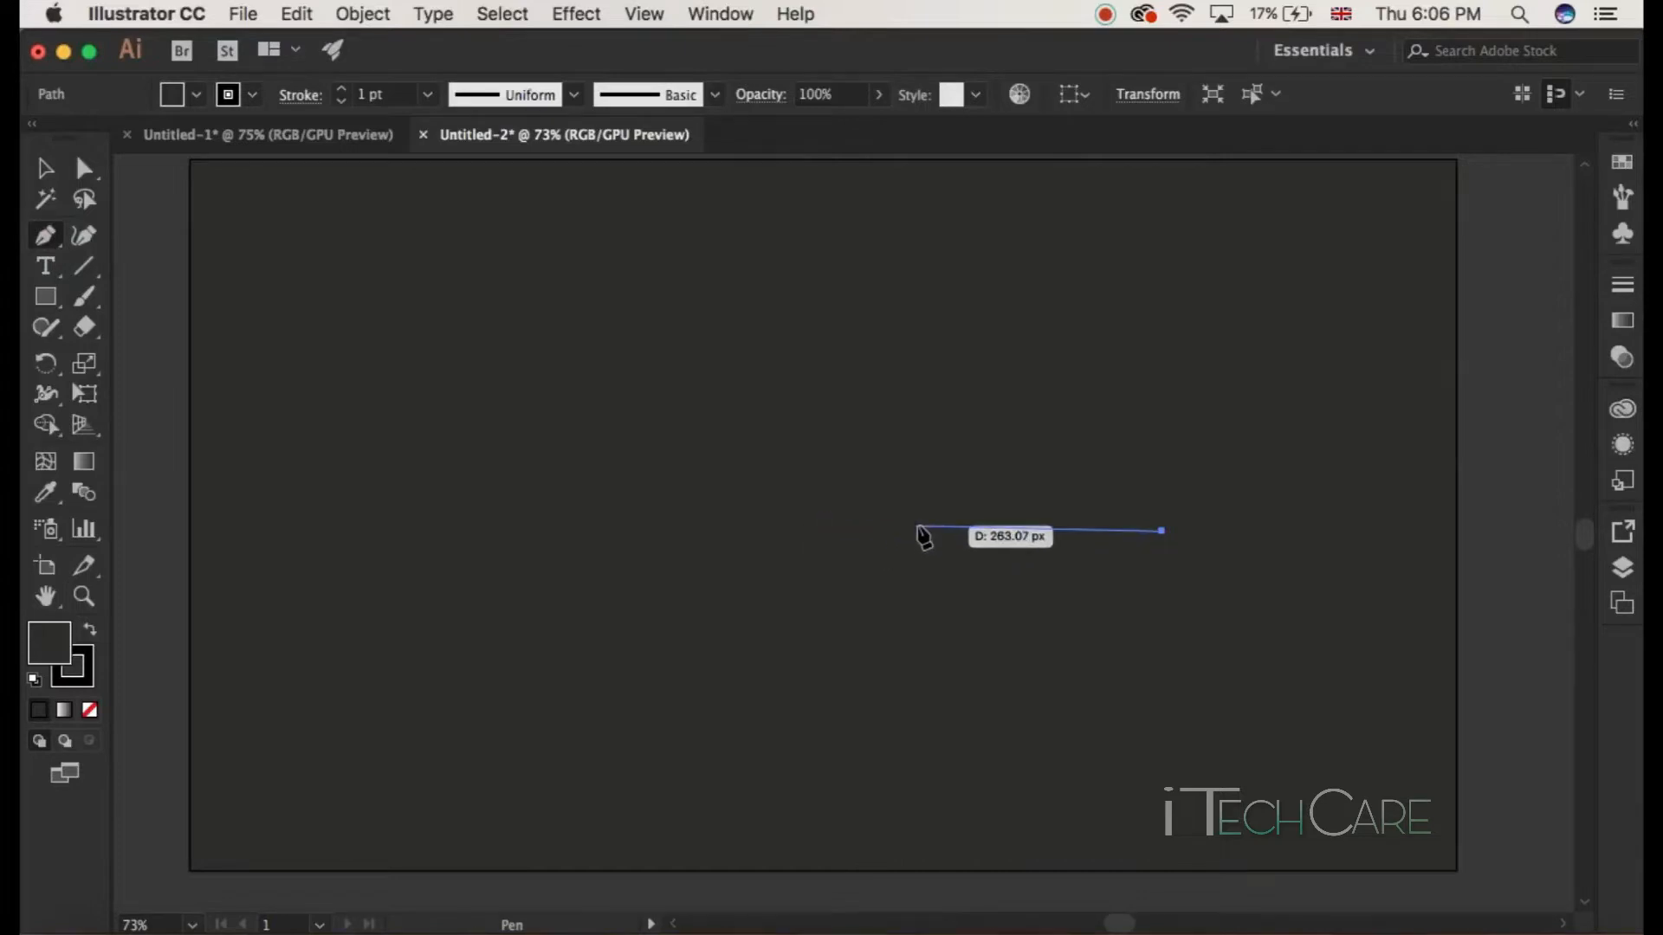
mouse_move(918, 526)
left_mouse_down()
mouse_move(893, 663)
mouse_move(818, 671)
mouse_move(963, 492)
mouse_move(923, 521)
left_mouse_up()
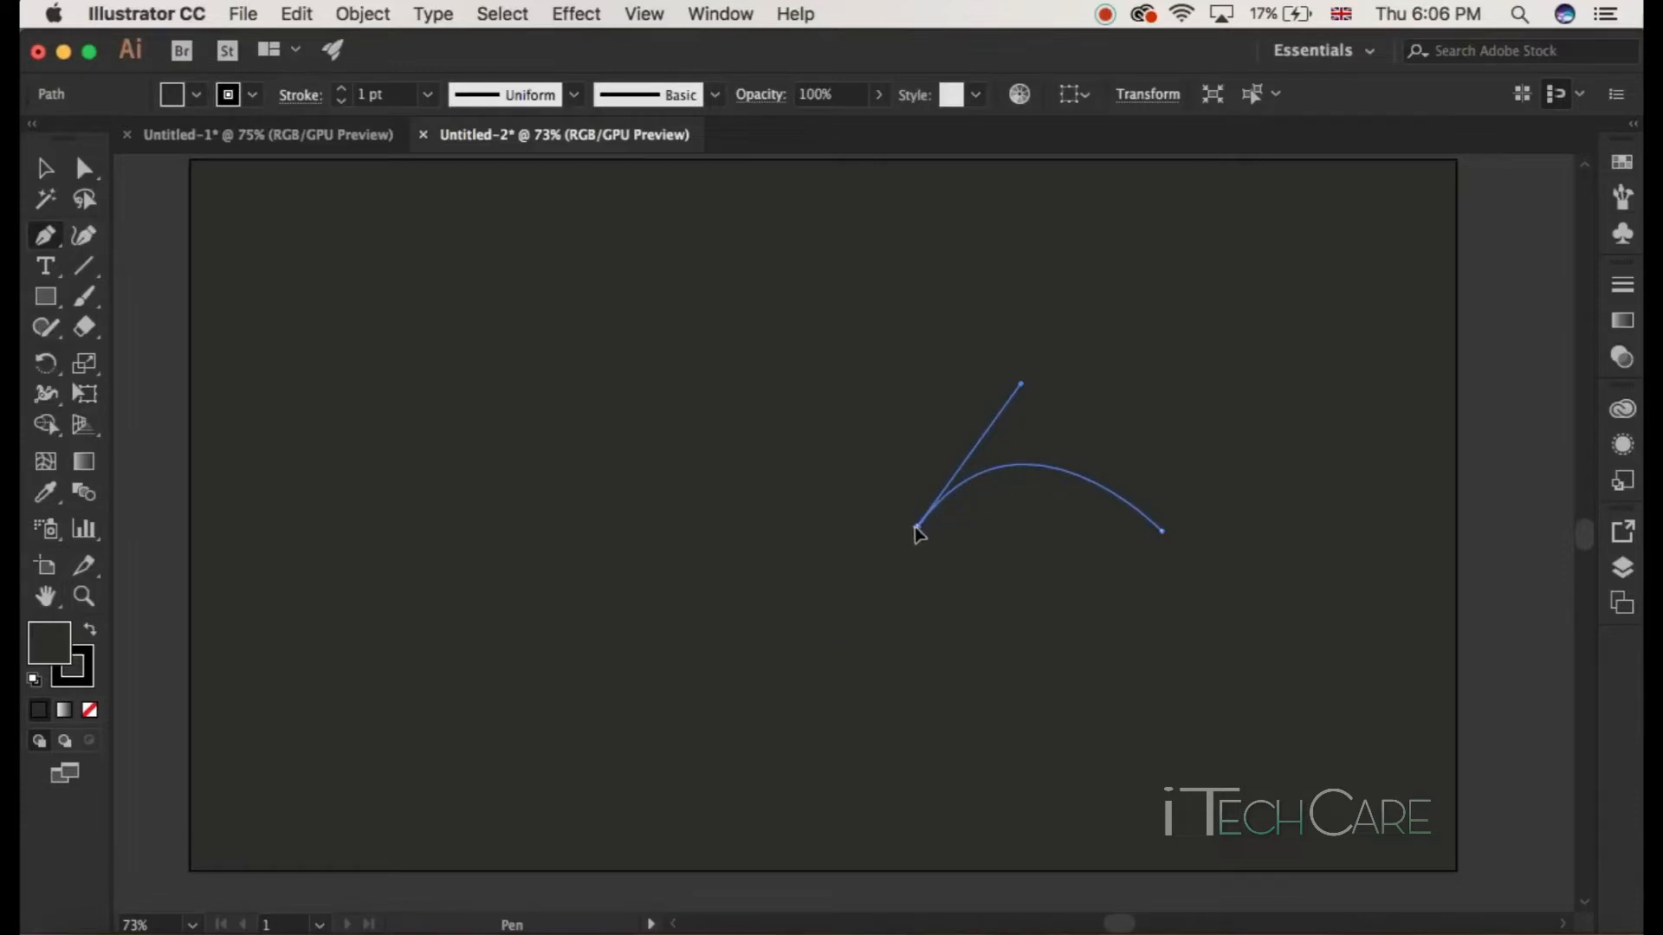
left_click_drag(920, 532, 1024, 537)
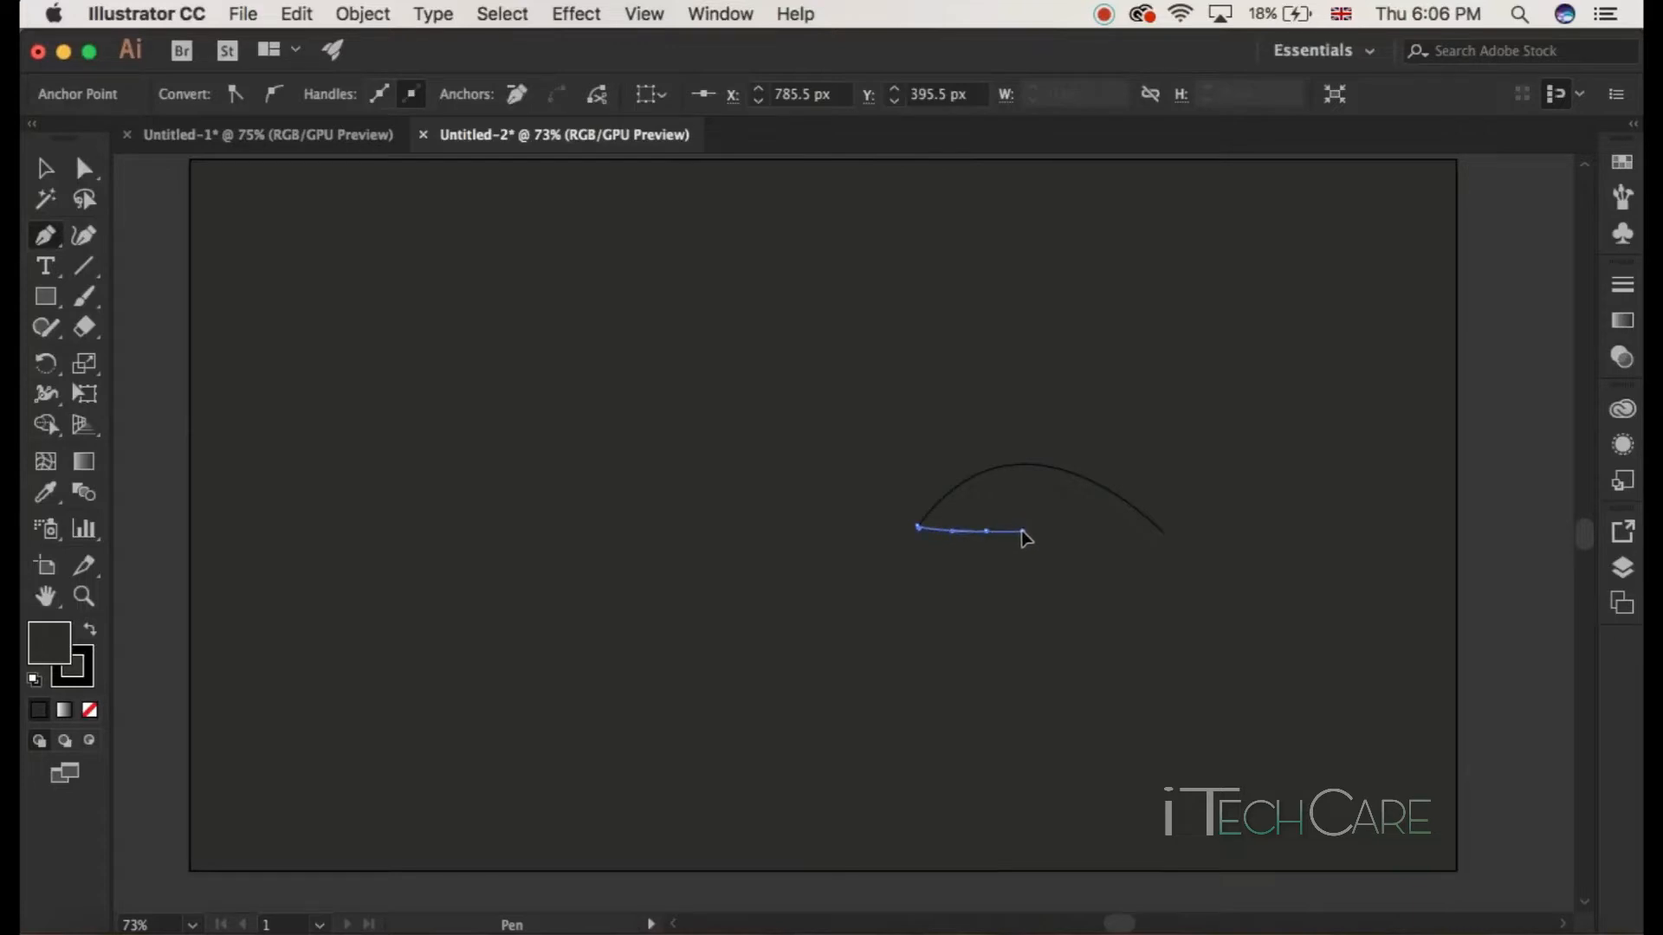
left_click_drag(1023, 537, 1027, 541)
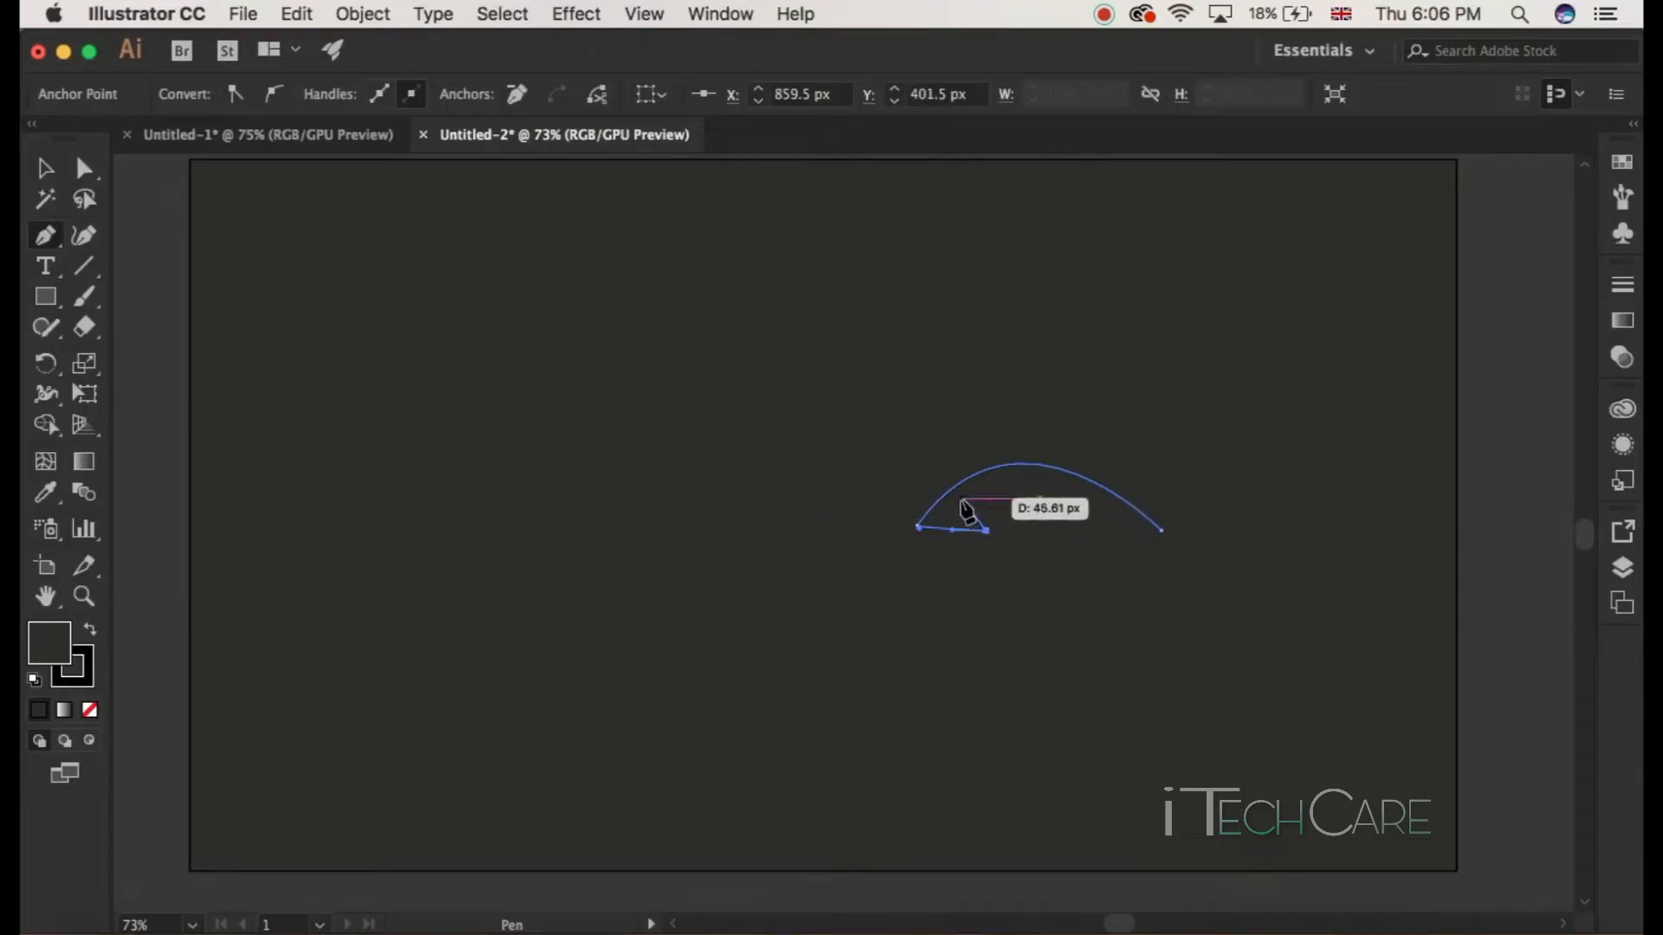
left_click(961, 500)
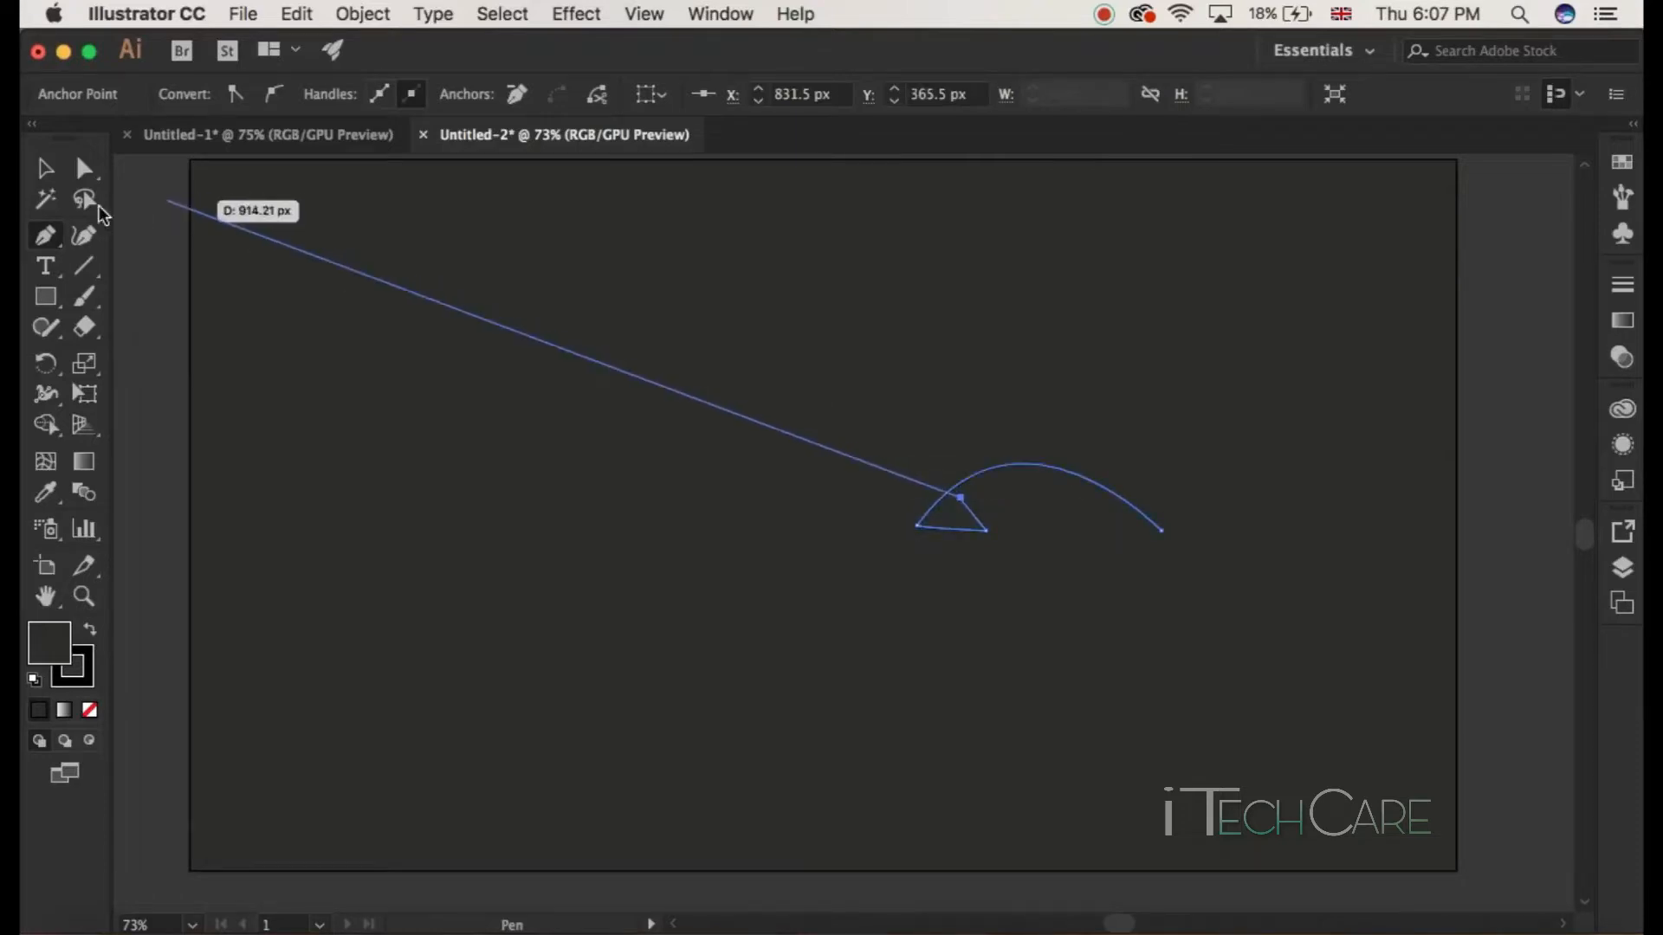
left_click(41, 178)
left_click(501, 416)
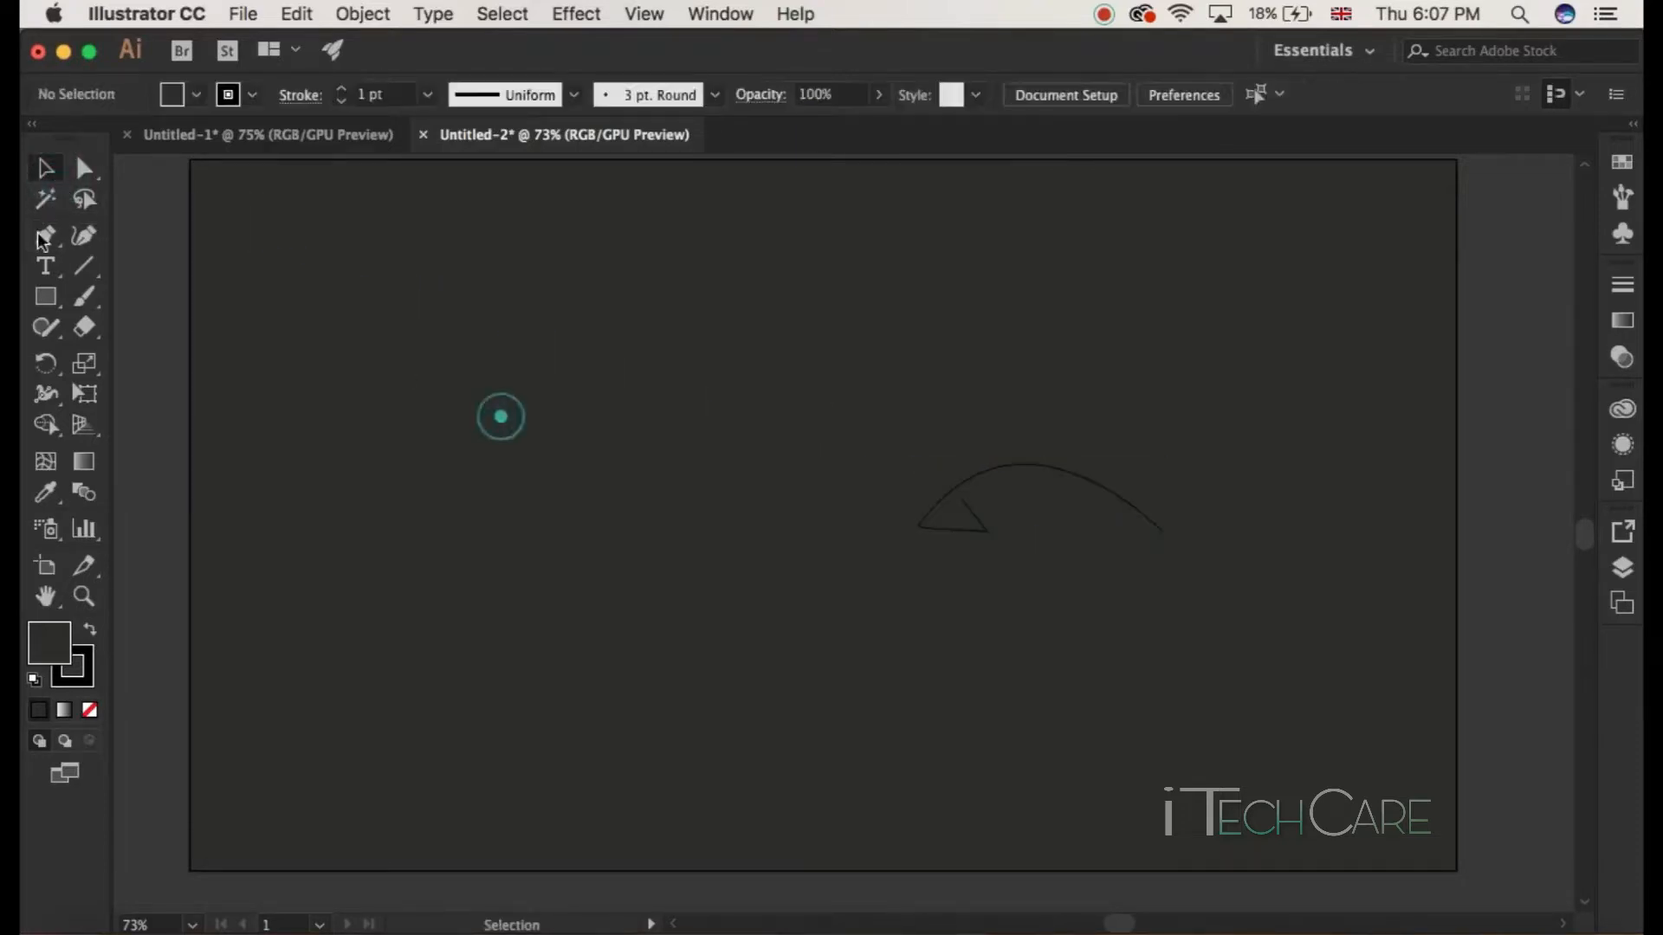
Step: Draw a second Pen path from the arch's right end along the base, up to a peak above the arch and back down
left_click(45, 234)
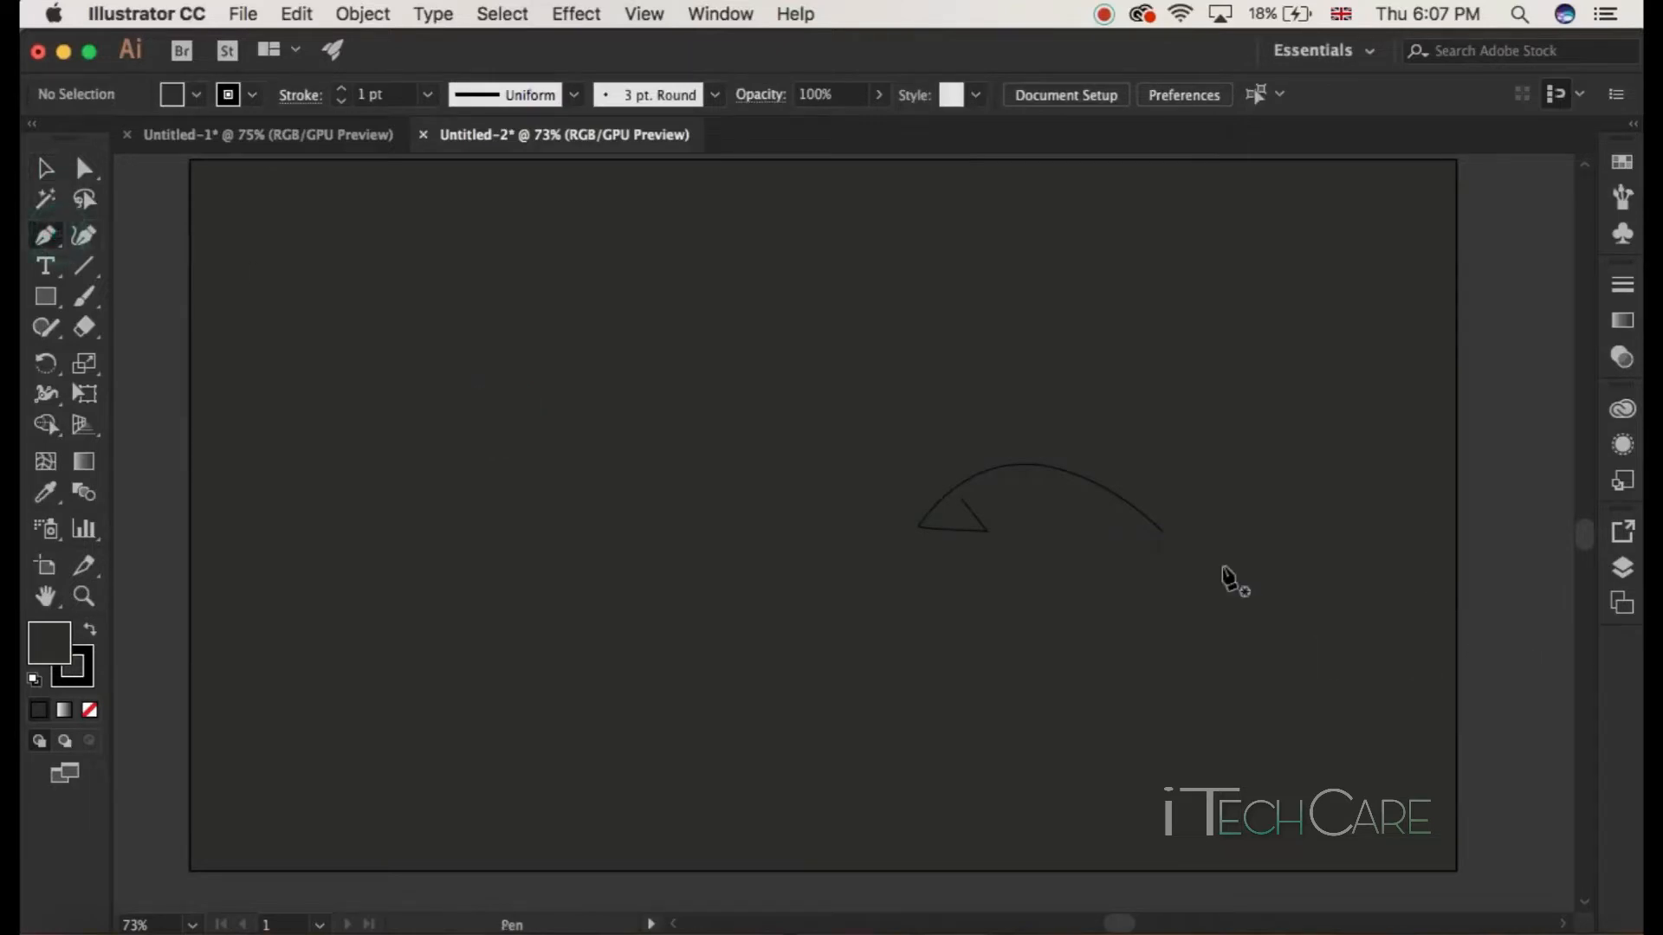
left_click(1161, 531)
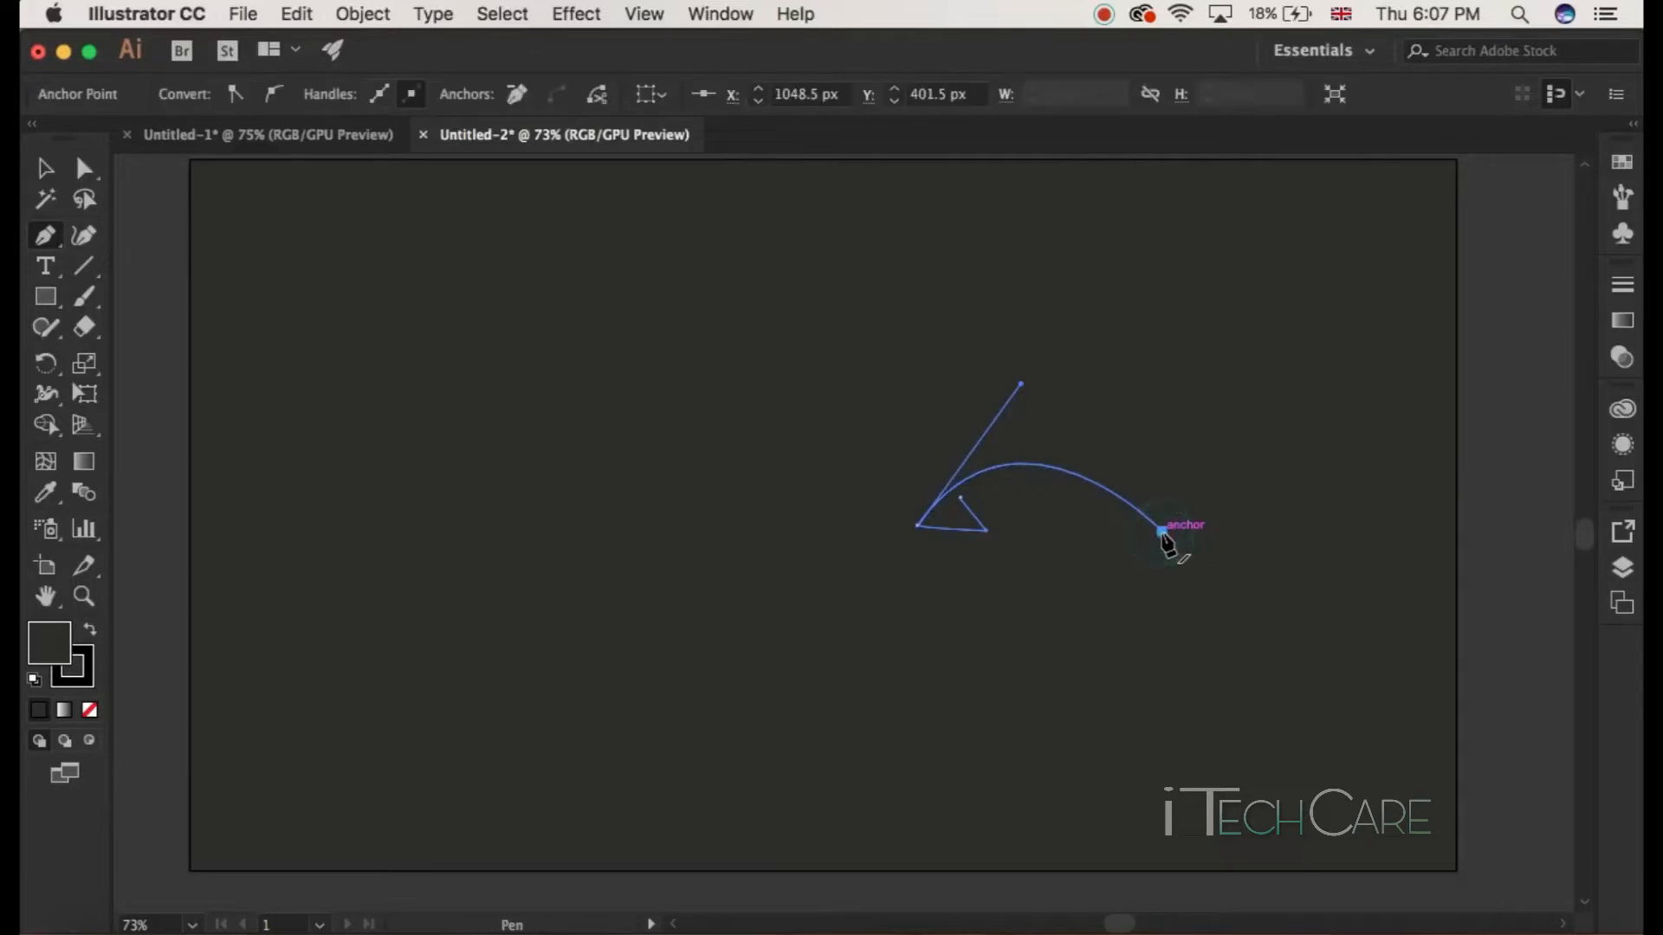
left_click(1078, 531)
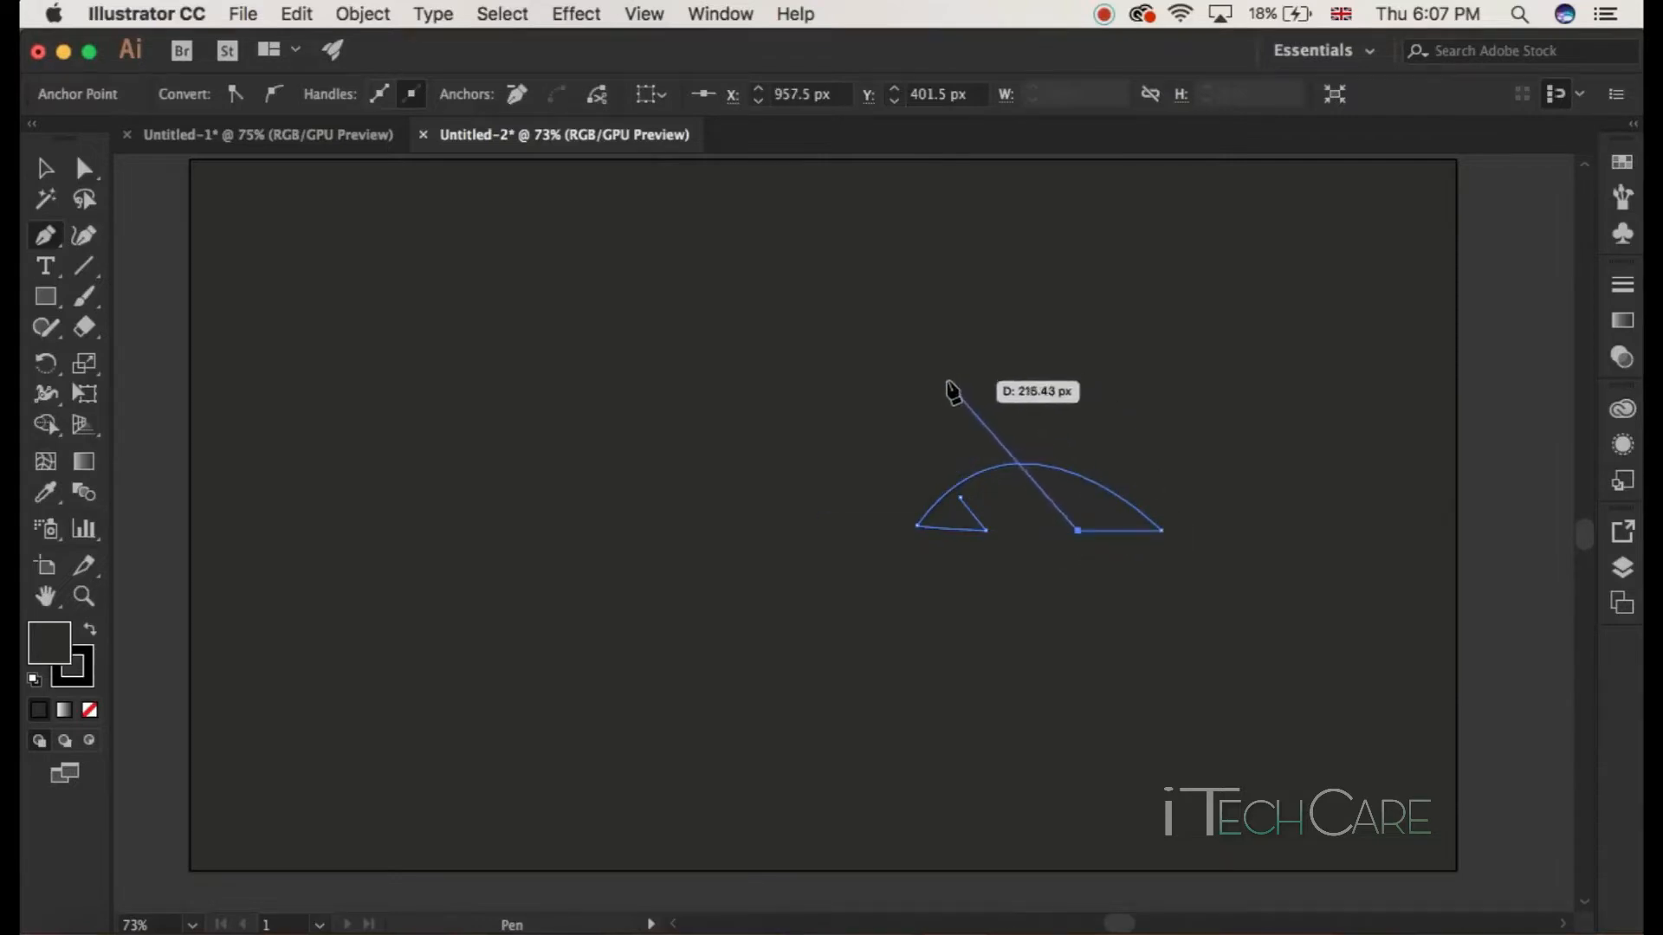
left_click(973, 371)
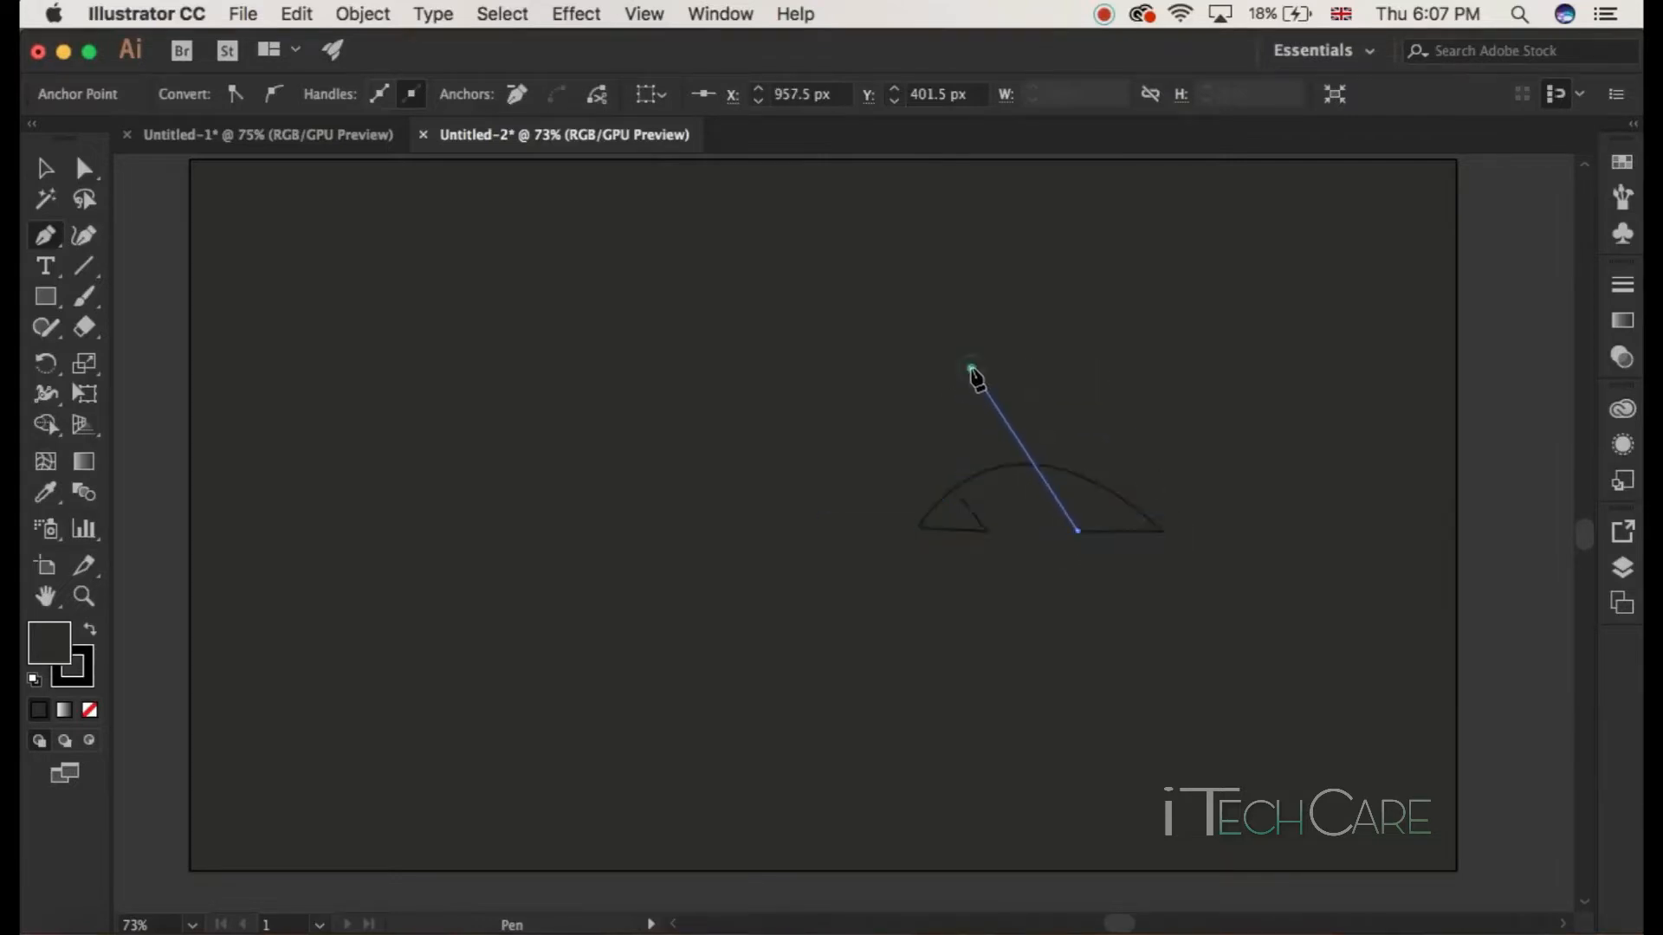
left_click(995, 310)
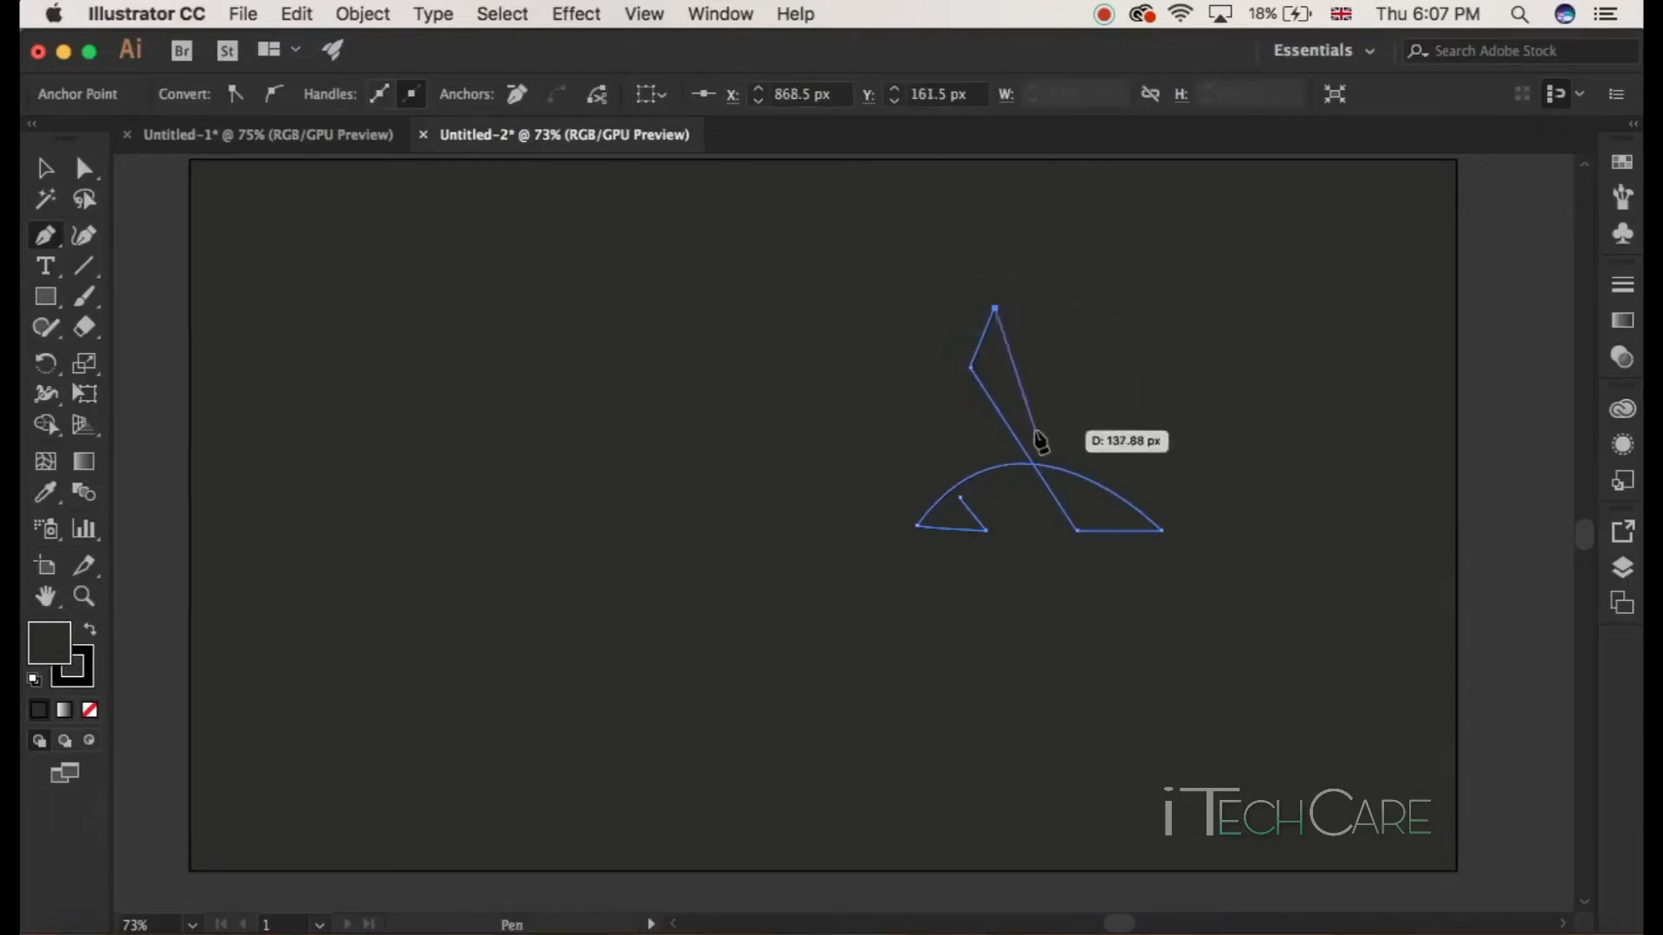
left_click(1077, 445)
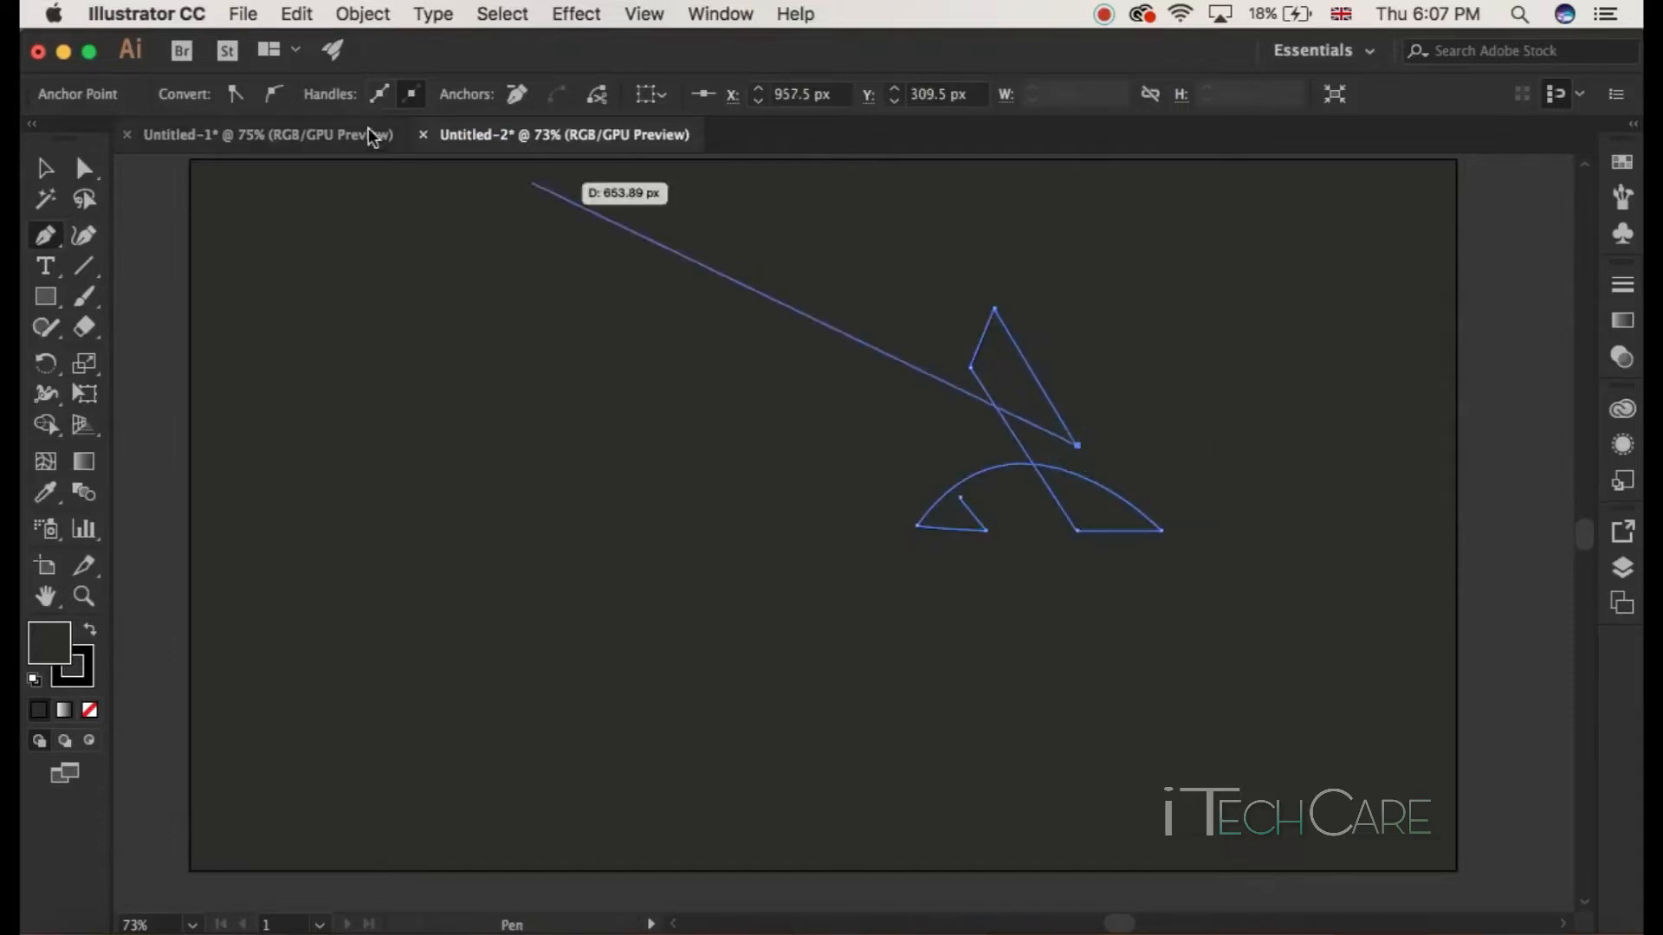
left_click(46, 167)
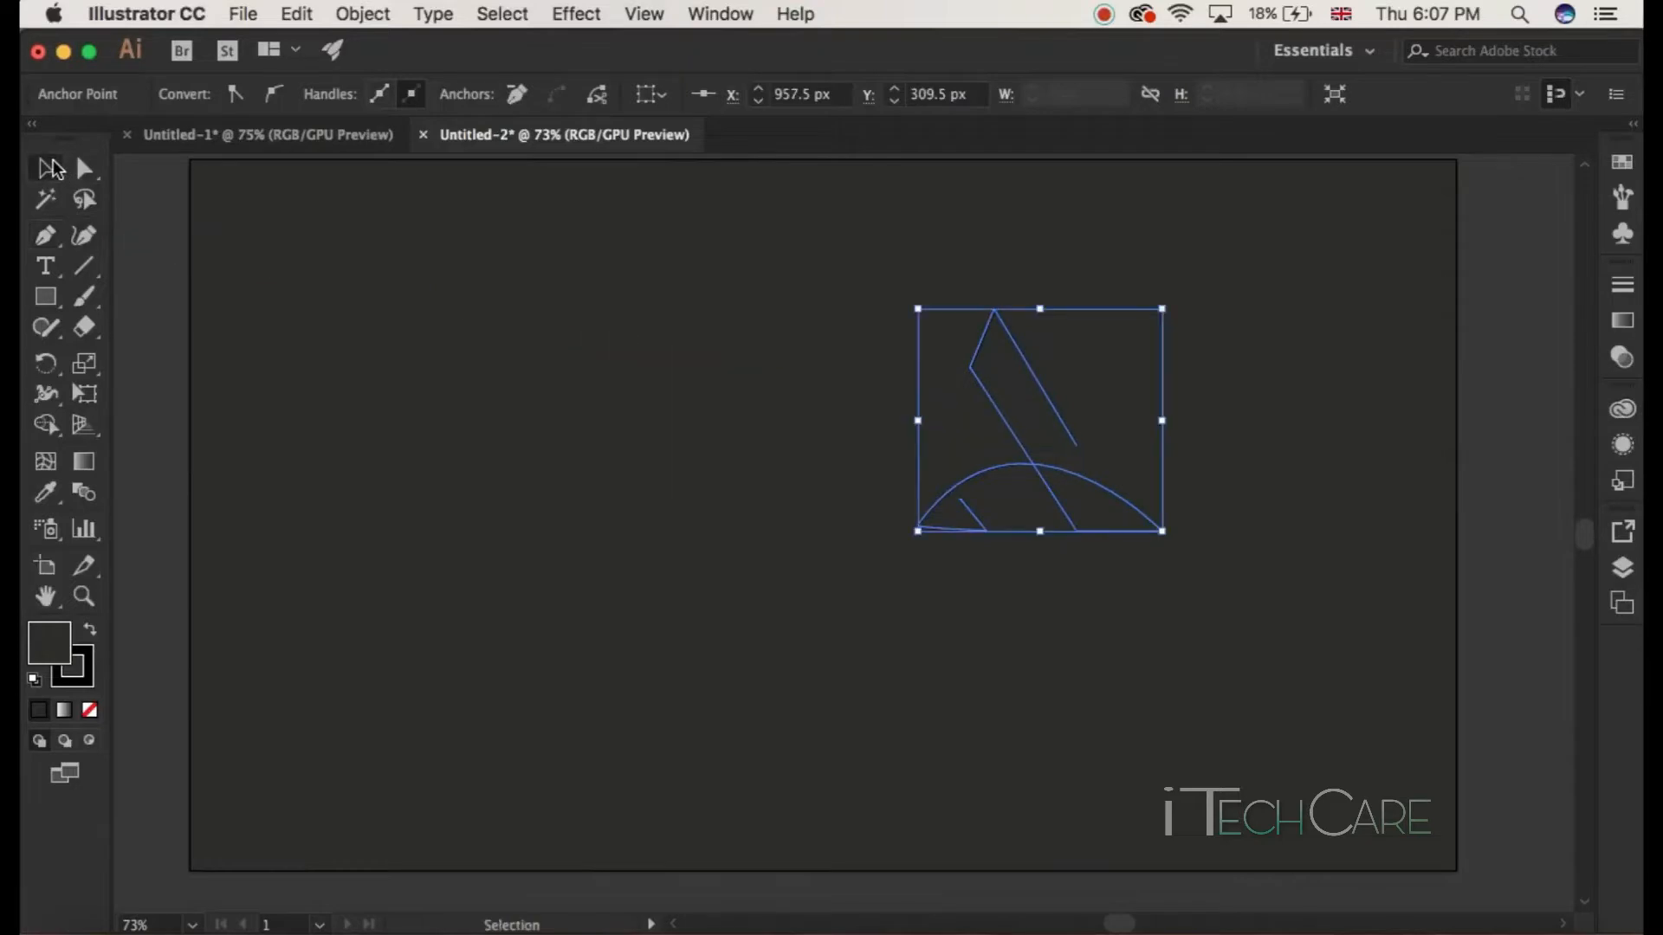
left_click(515, 492)
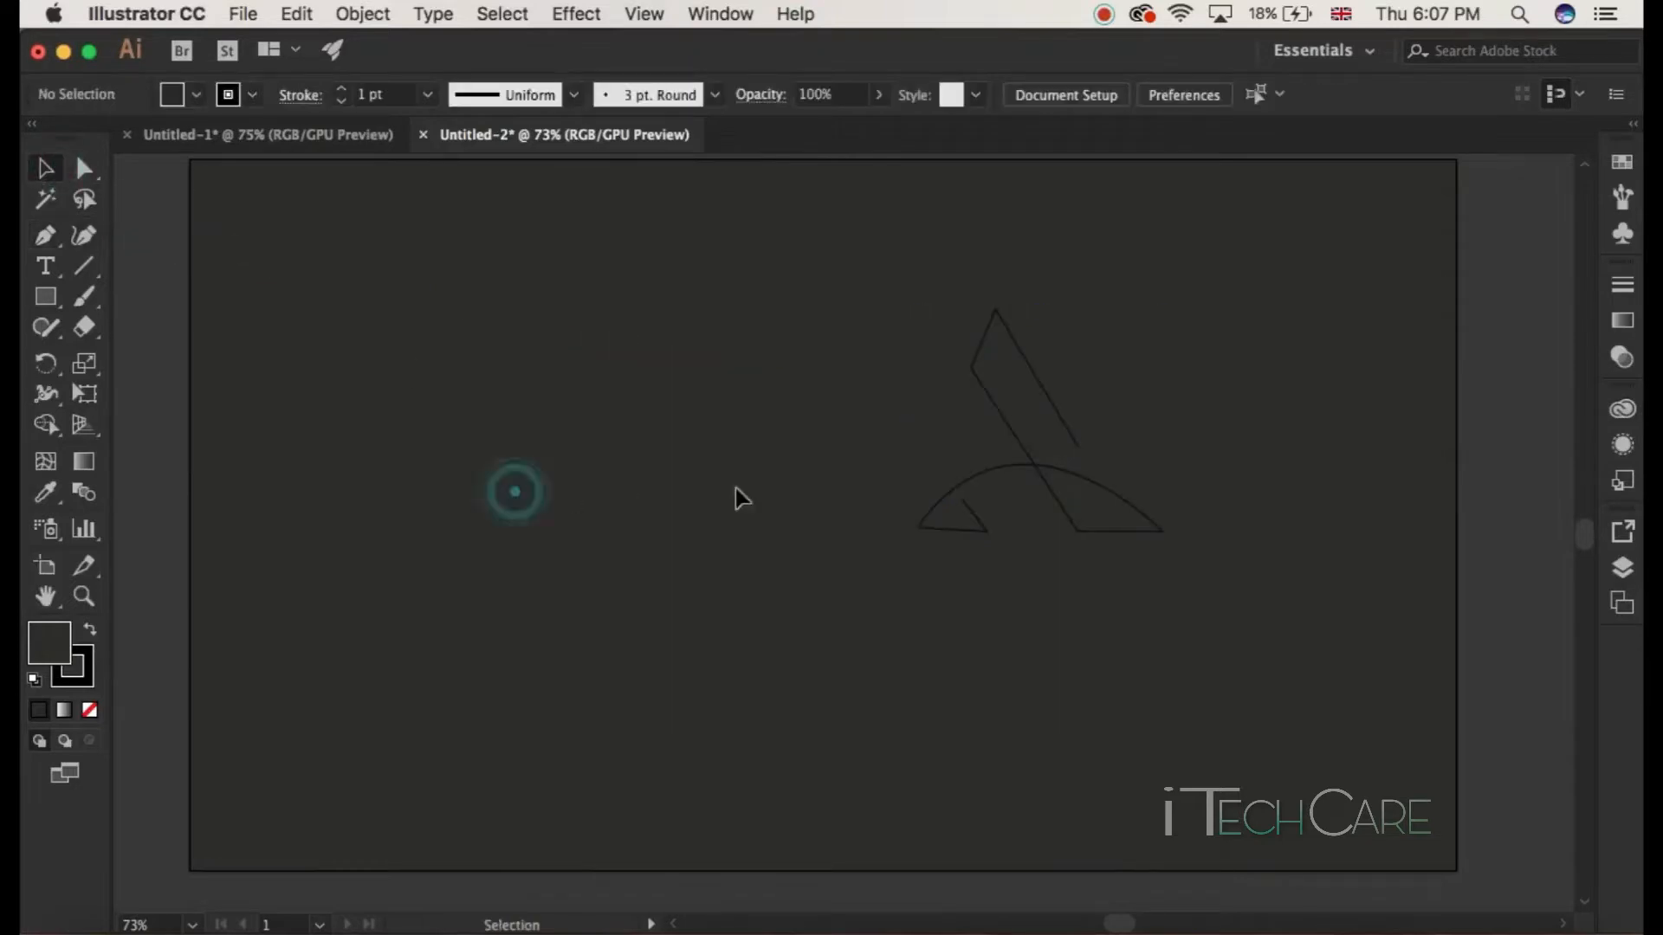
Step: Select the logo paths and set their stroke weight to 12 pt
left_click(1035, 476)
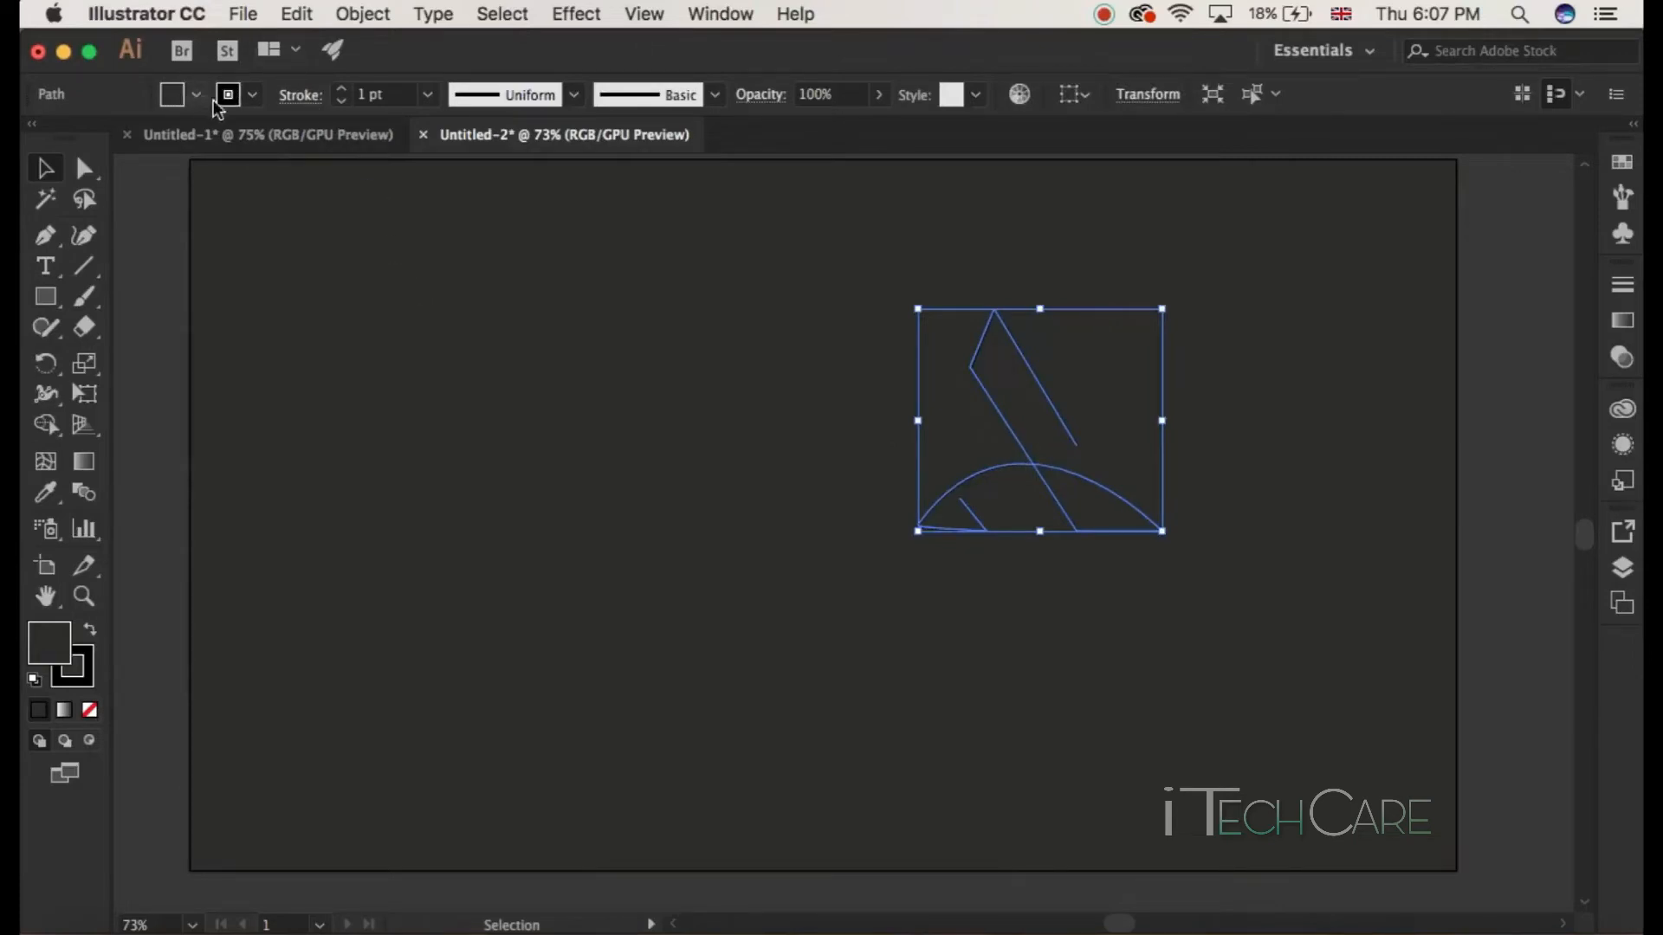
left_click(355, 93)
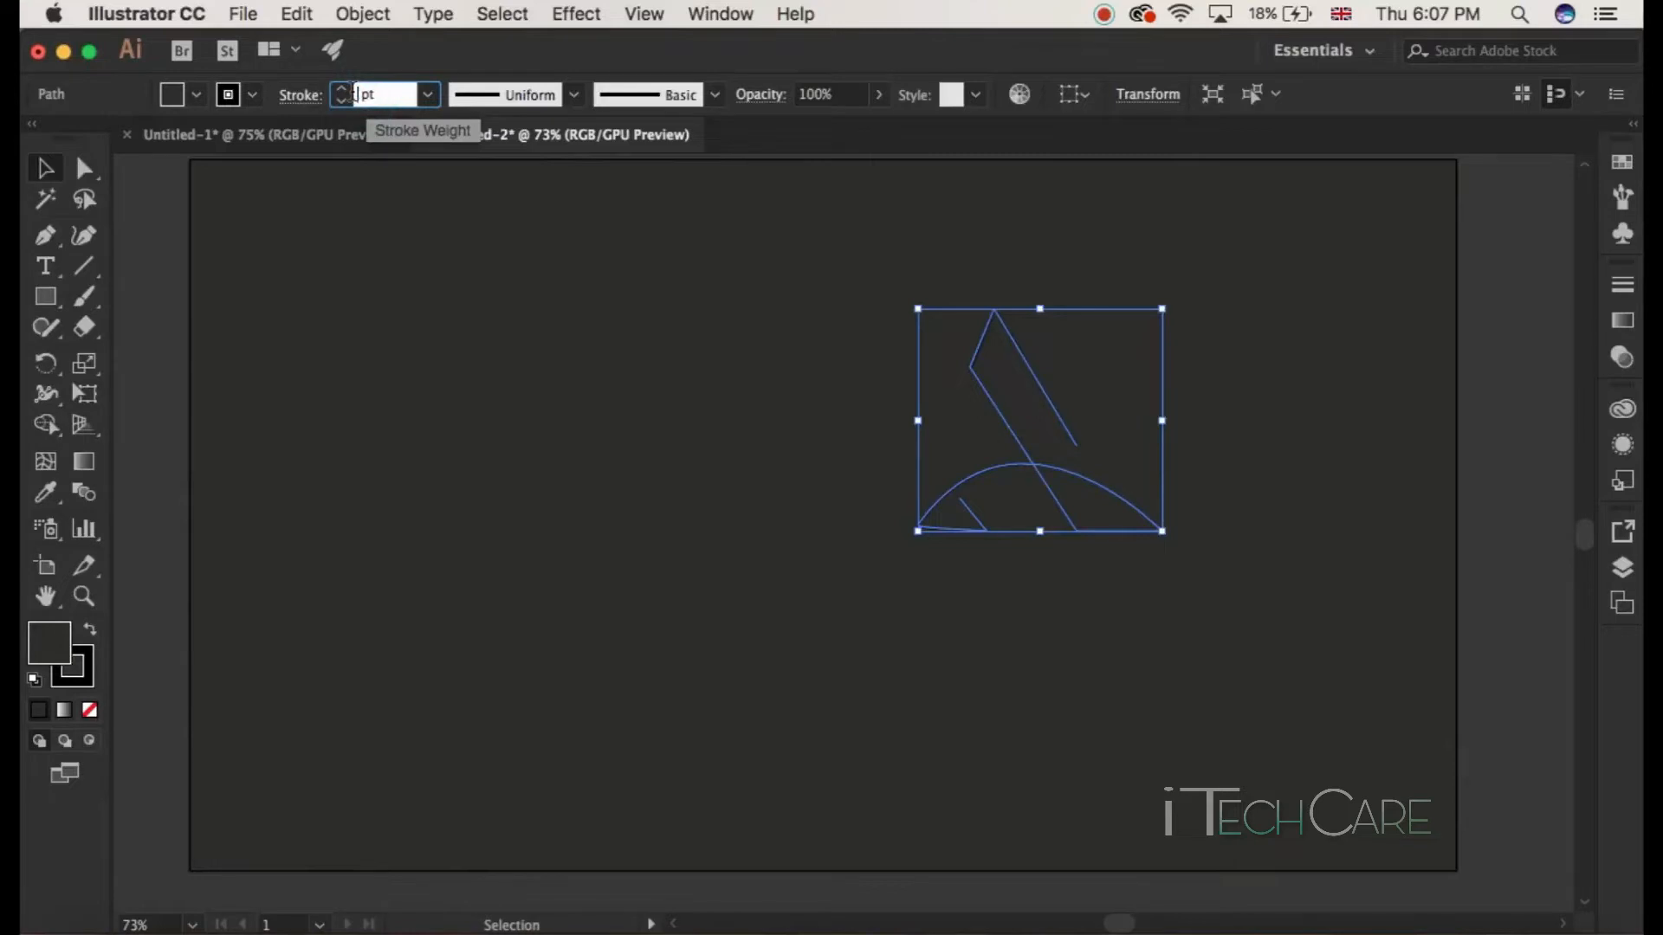
key("Return")
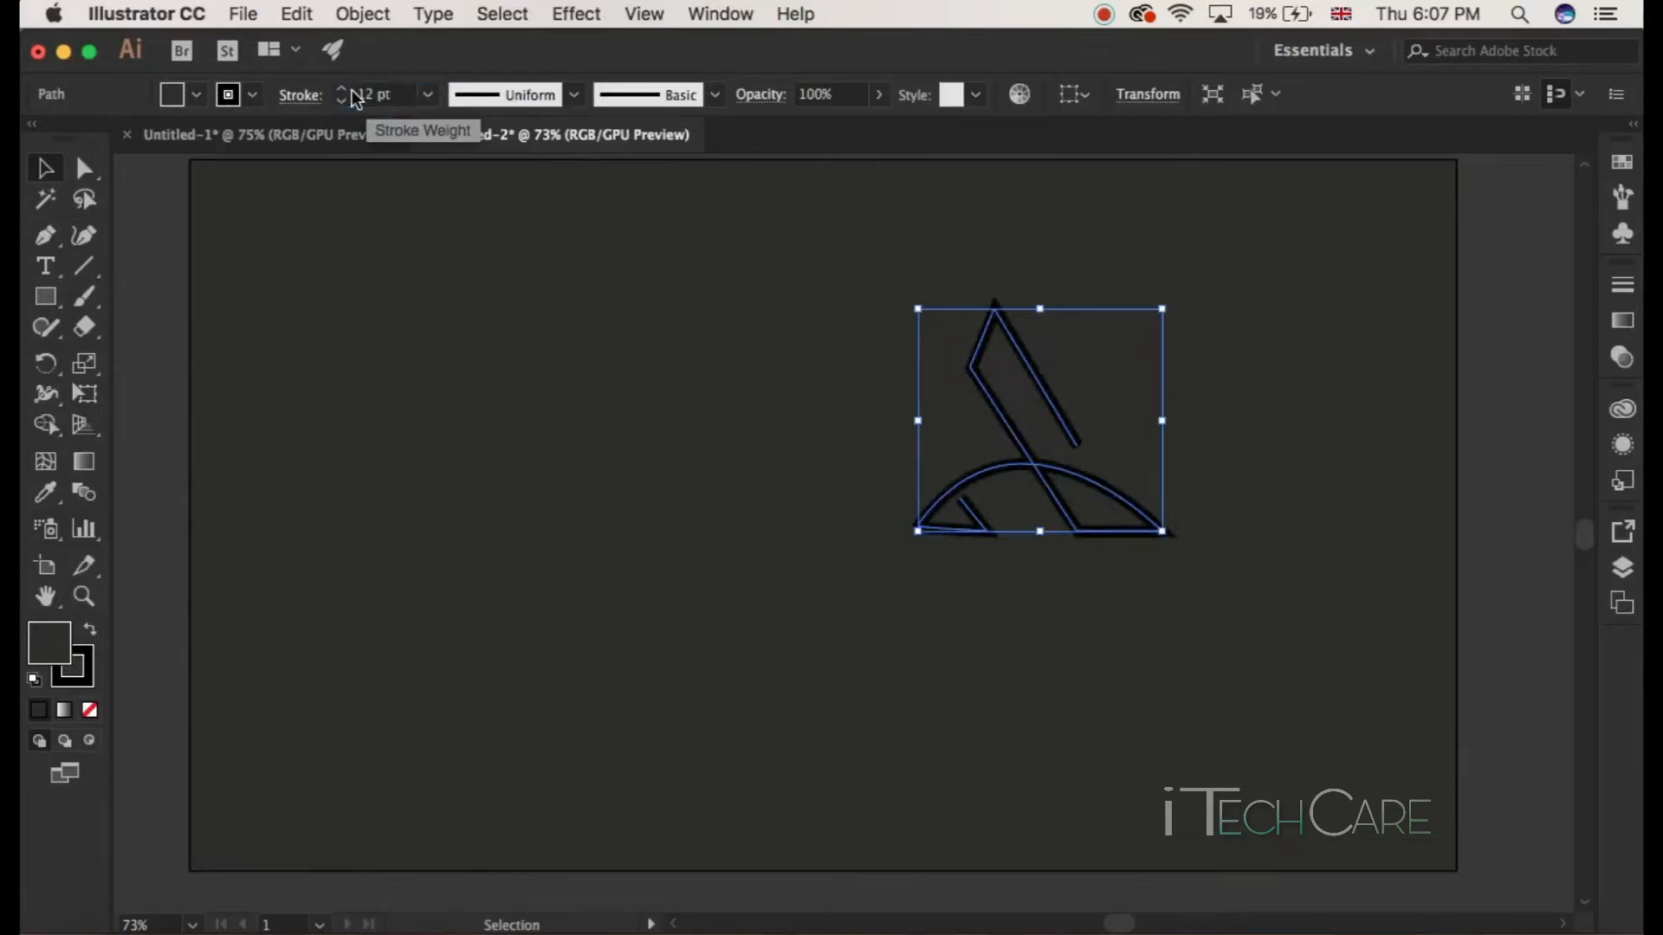
Step: Set the fill of the selected logo paths to None
left_click(783, 412)
left_click(991, 479)
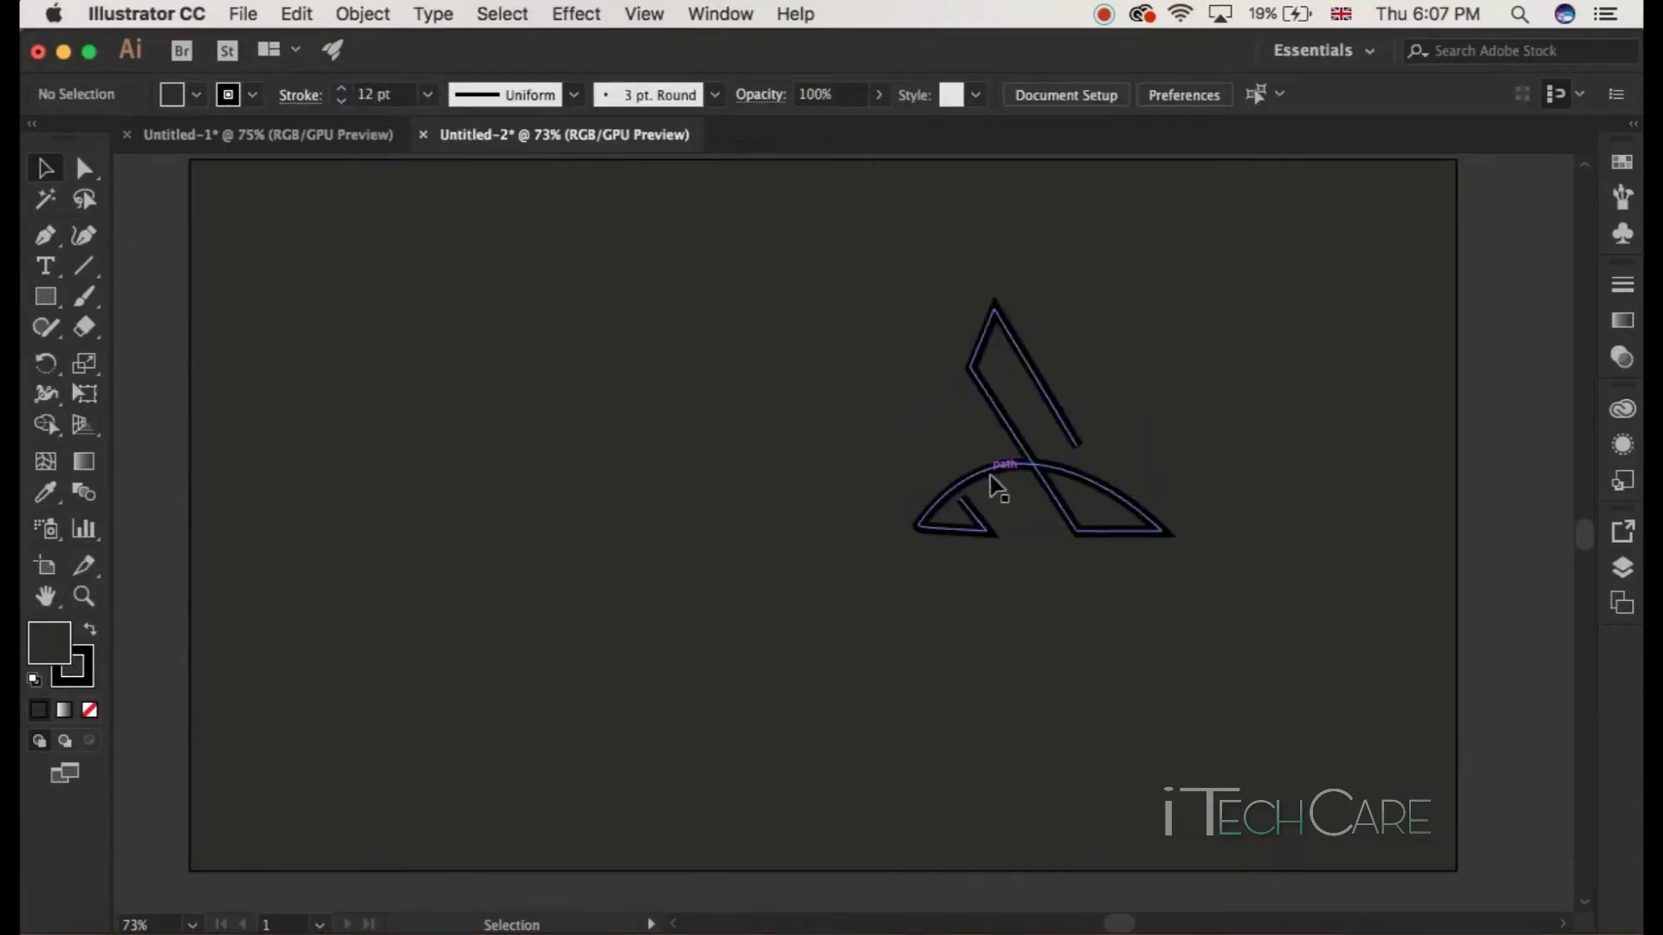
left_click(1046, 635)
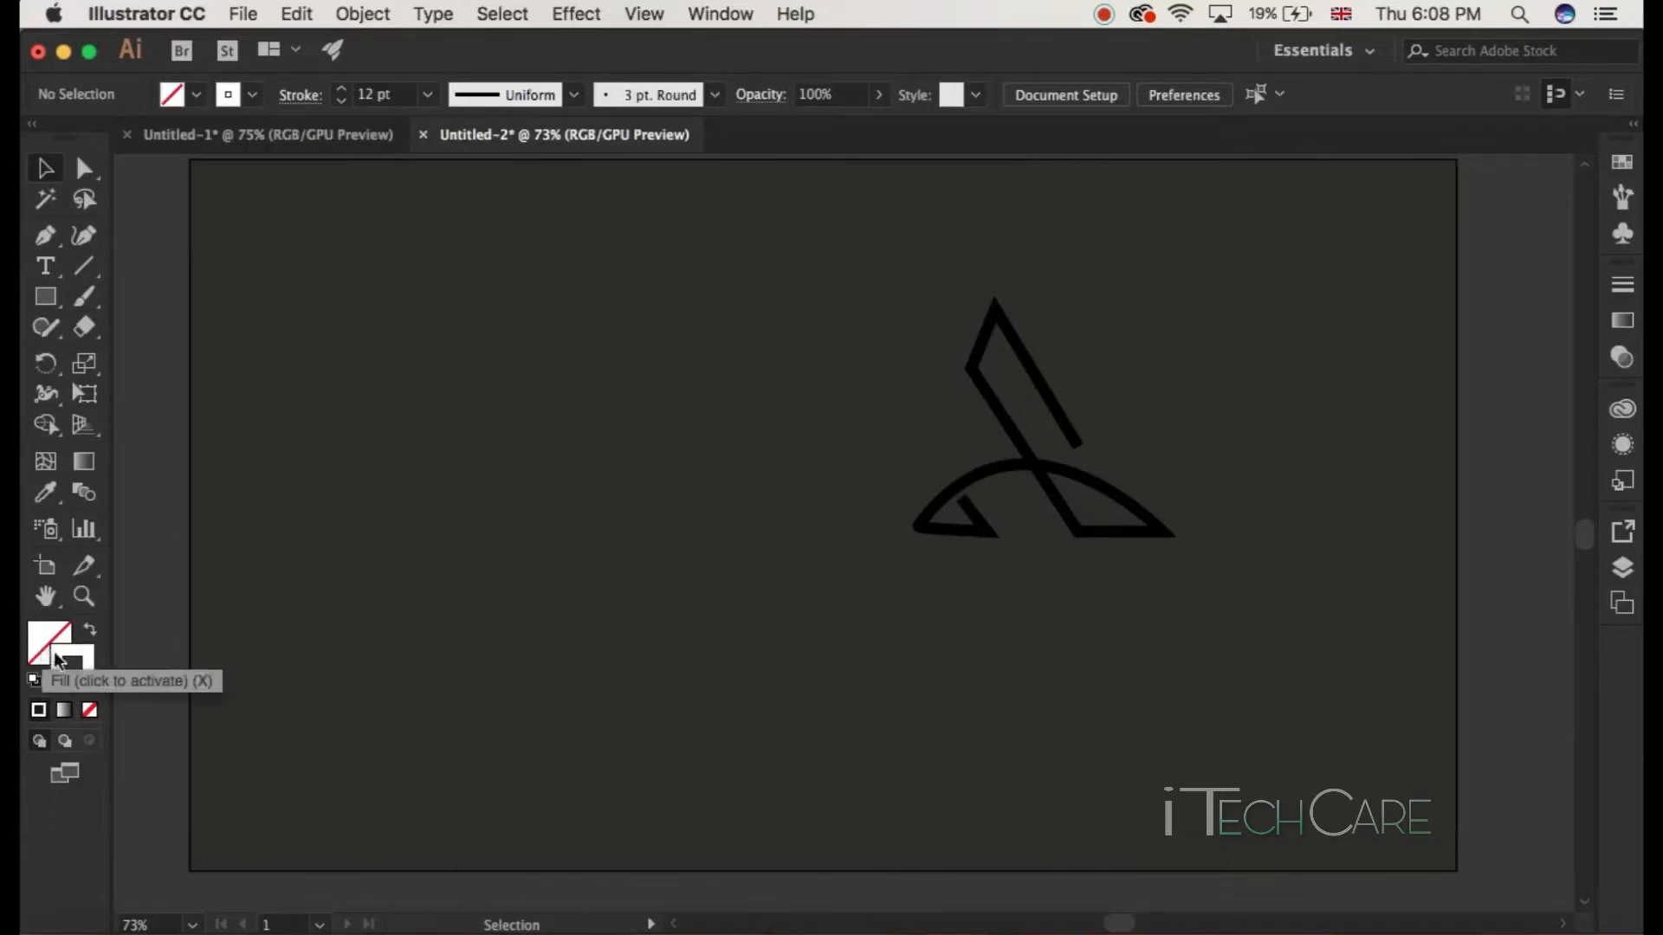
left_click(59, 662)
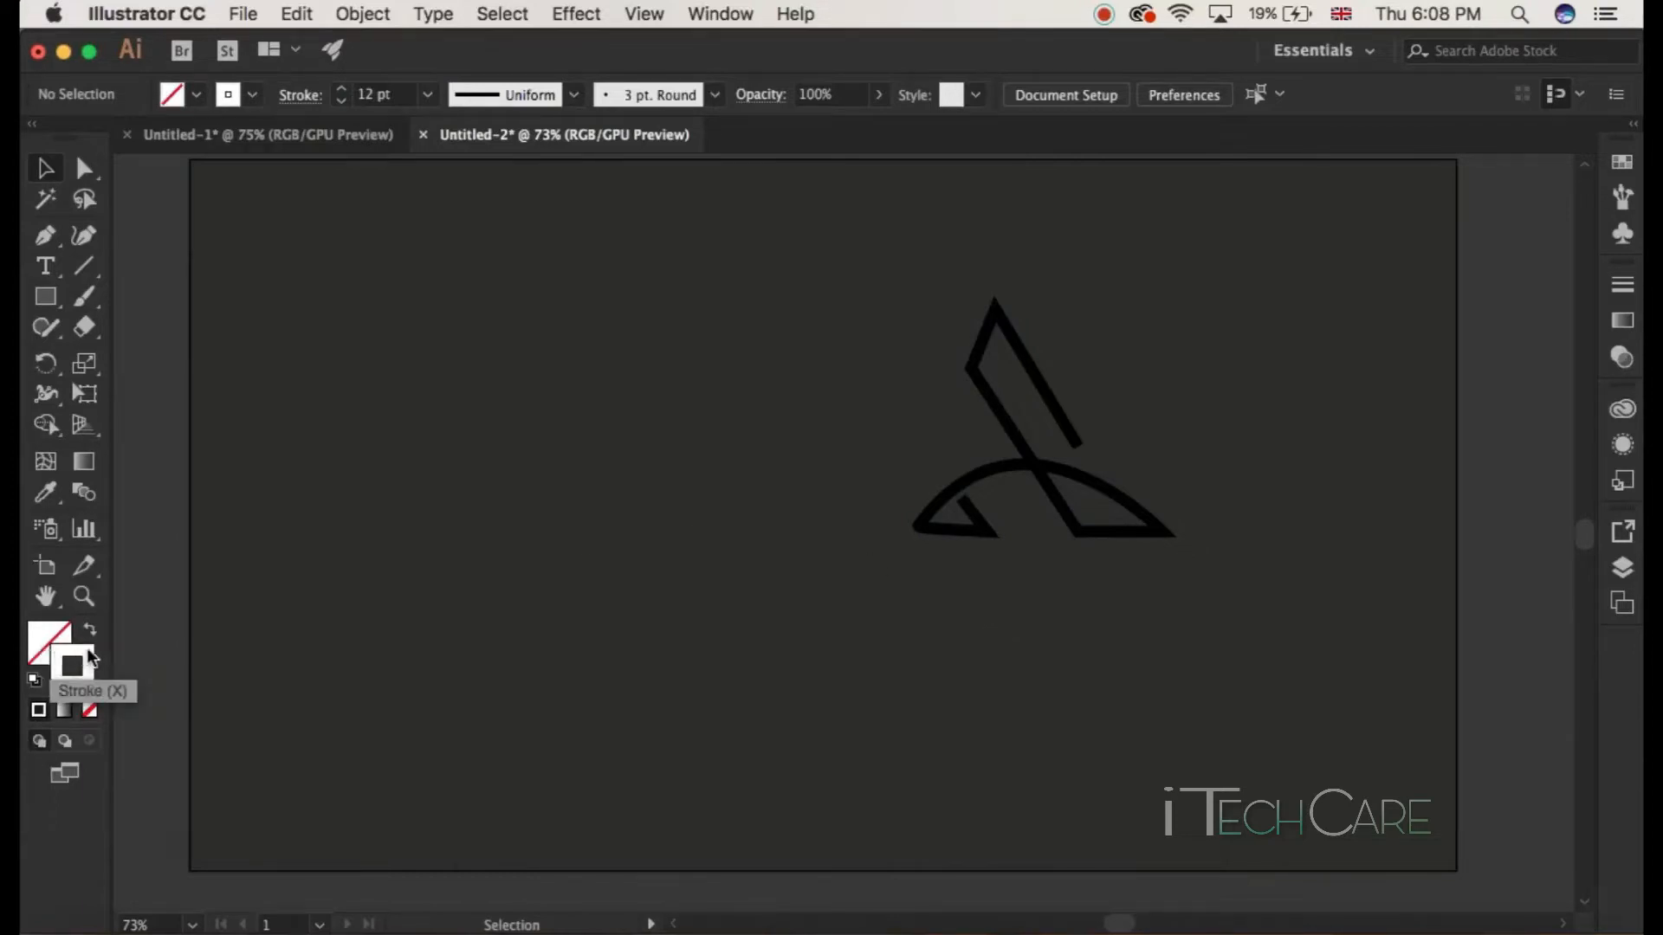
left_click(1030, 472)
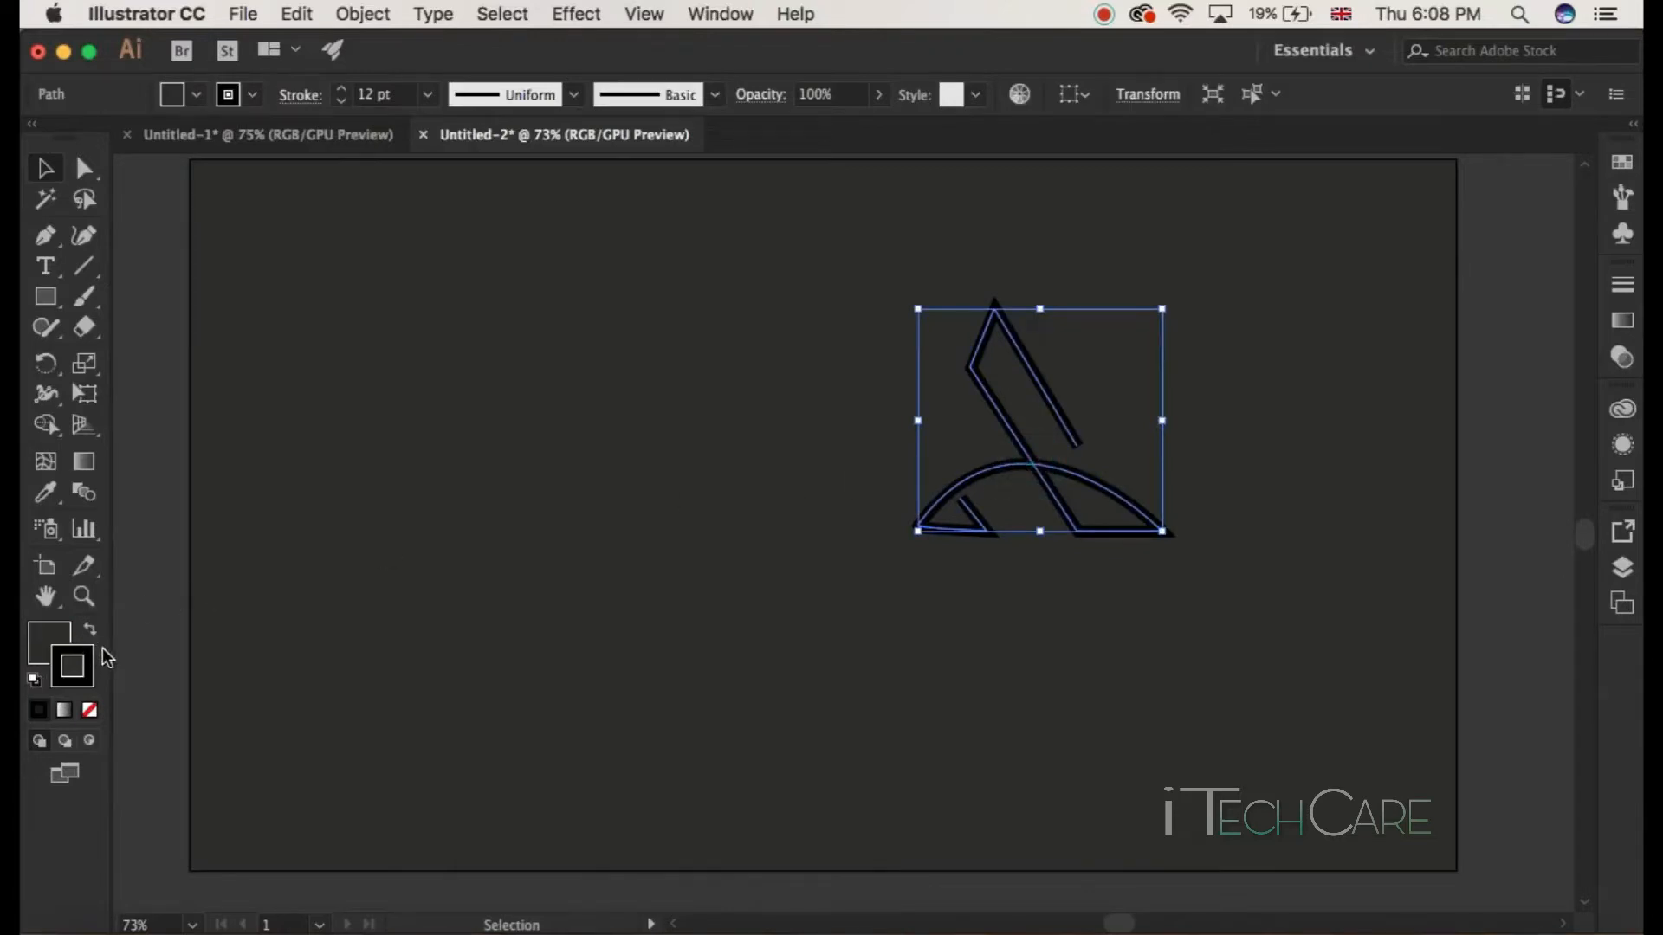
left_click(48, 640)
left_click(90, 710)
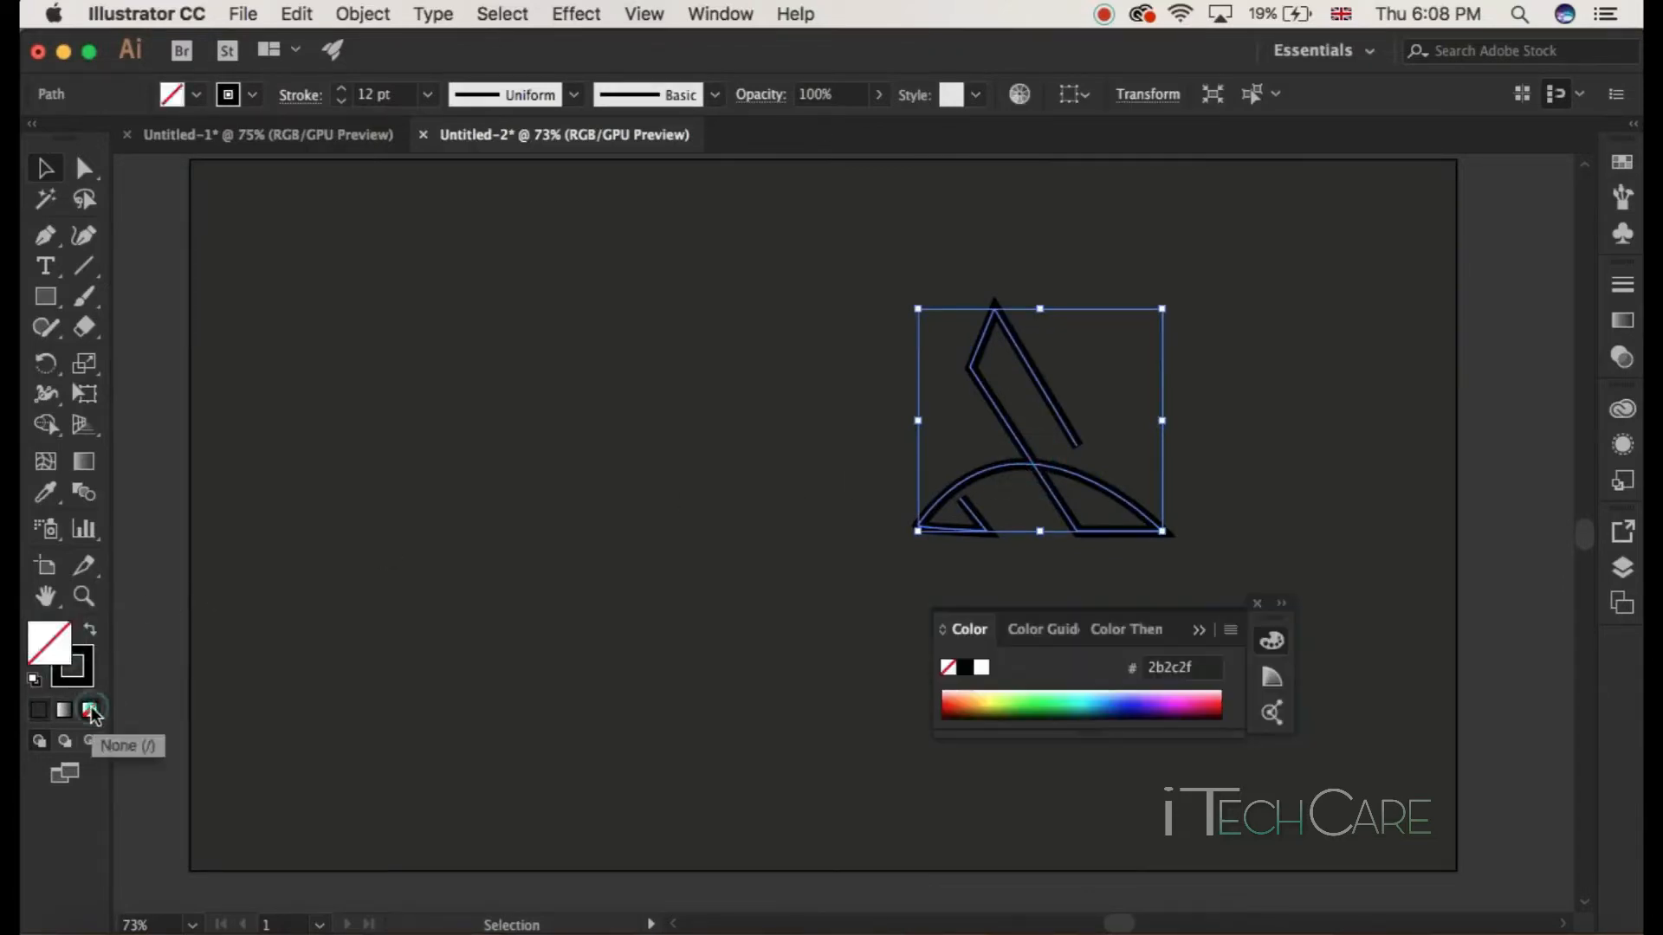
left_click(1257, 603)
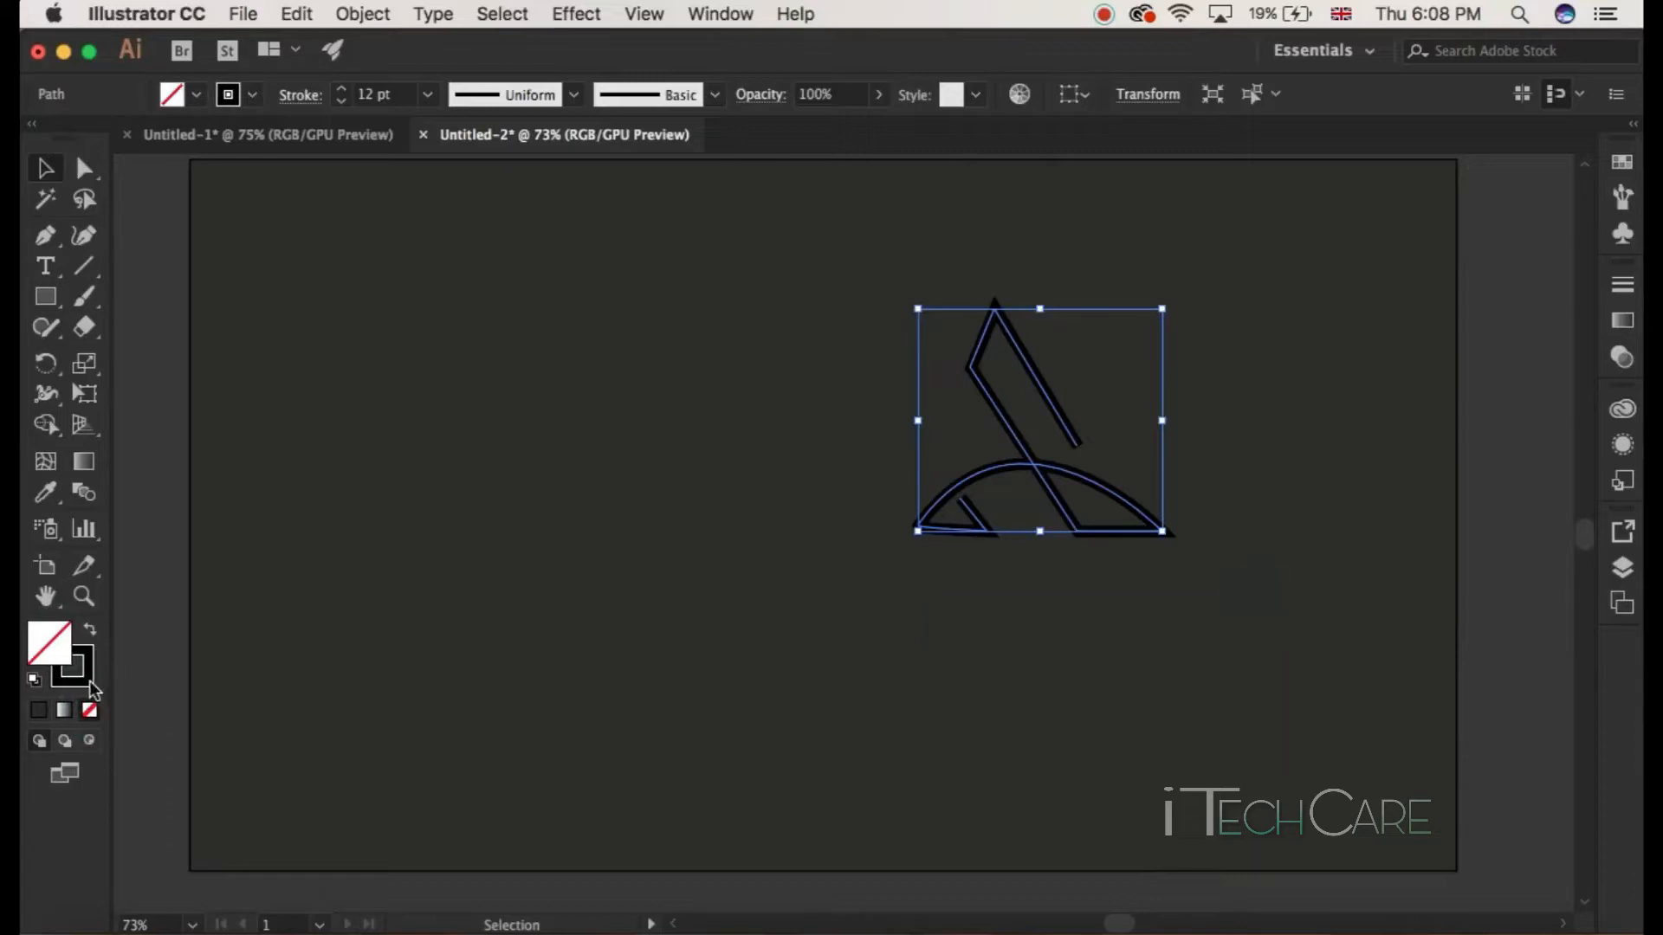
Step: Set the logo paths' stroke colour to white, ffffff
left_click(90, 684)
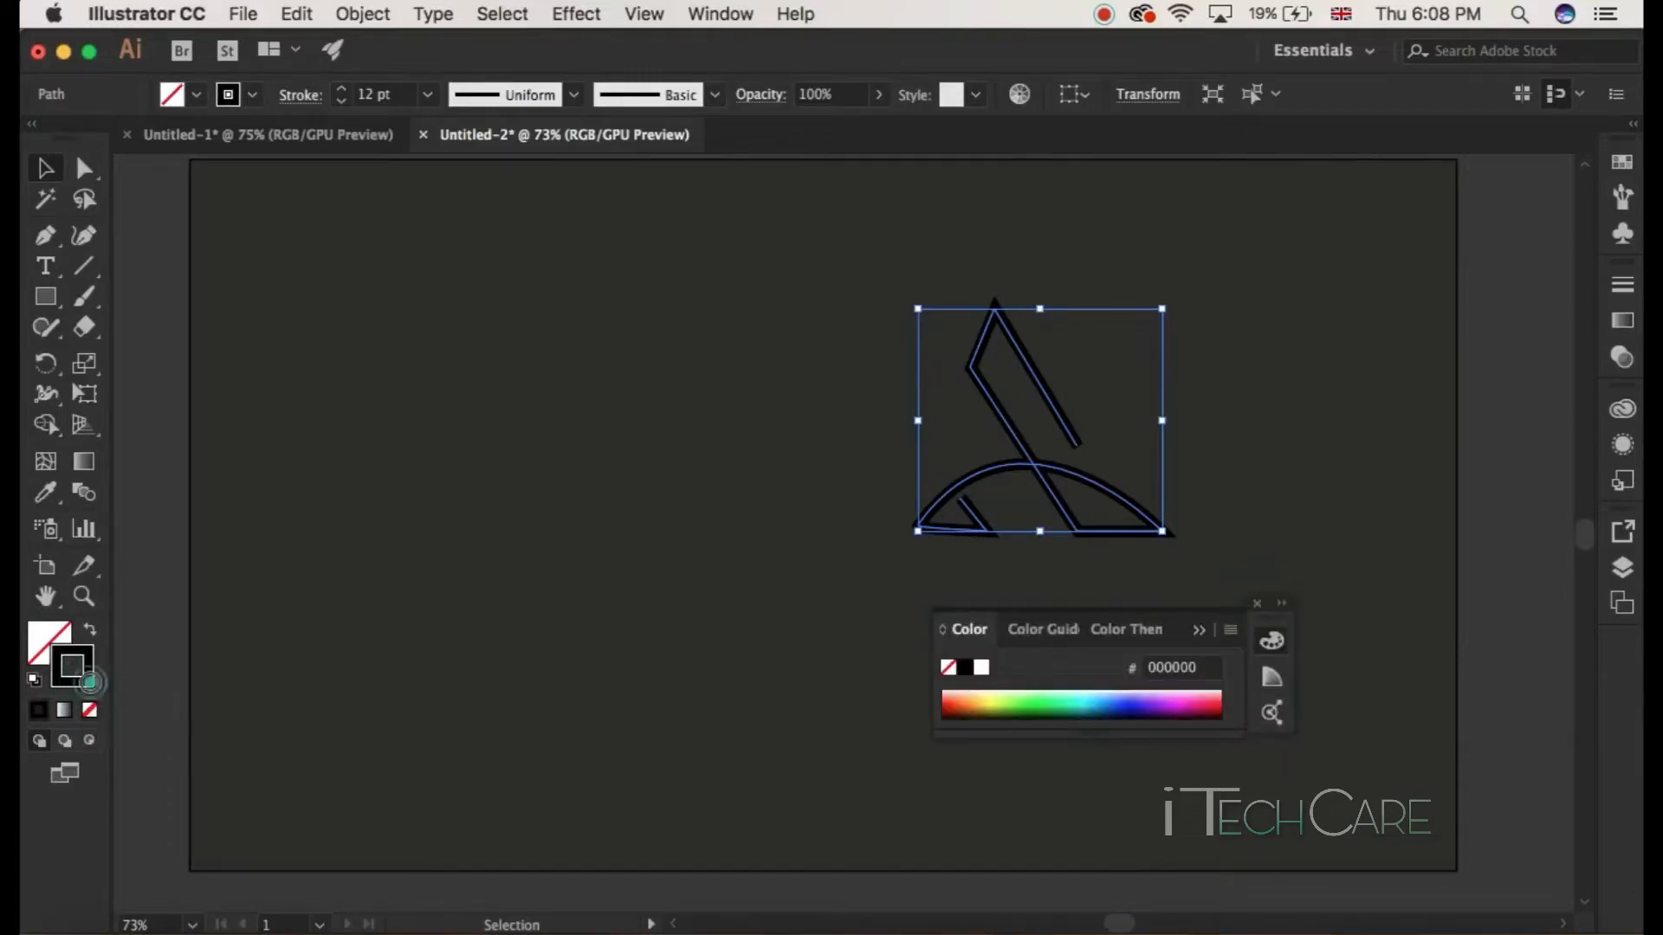
double_click(90, 683)
mouse_move(104, 613)
left_mouse_down()
mouse_move(81, 597)
mouse_move(74, 483)
left_mouse_up()
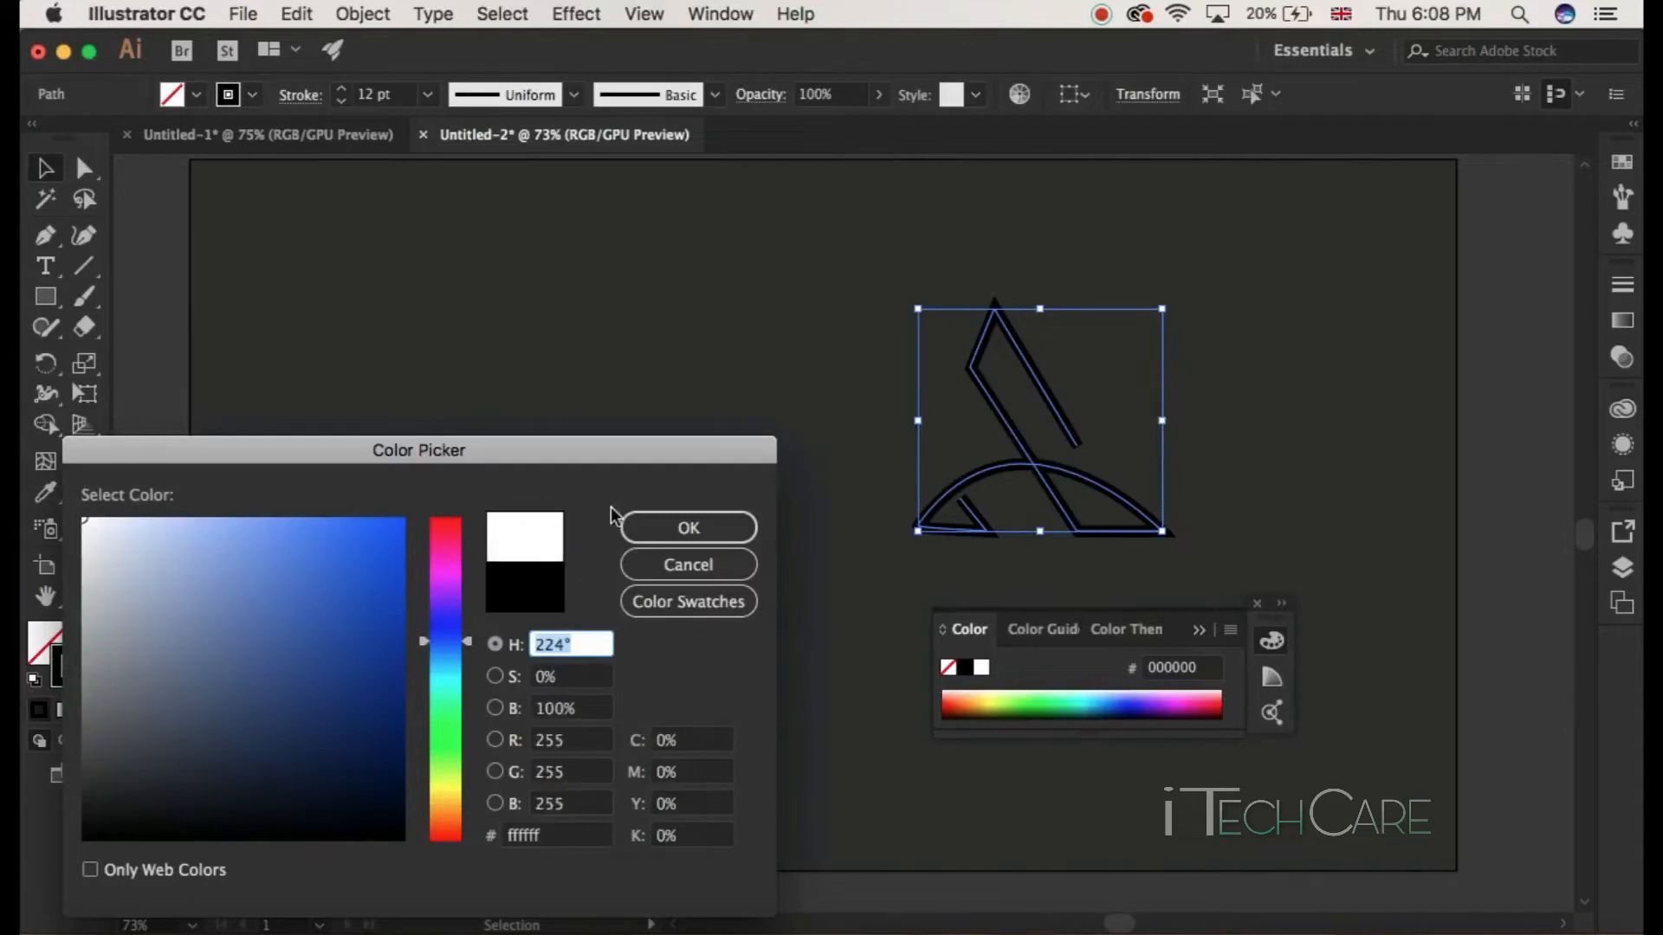
left_click(689, 527)
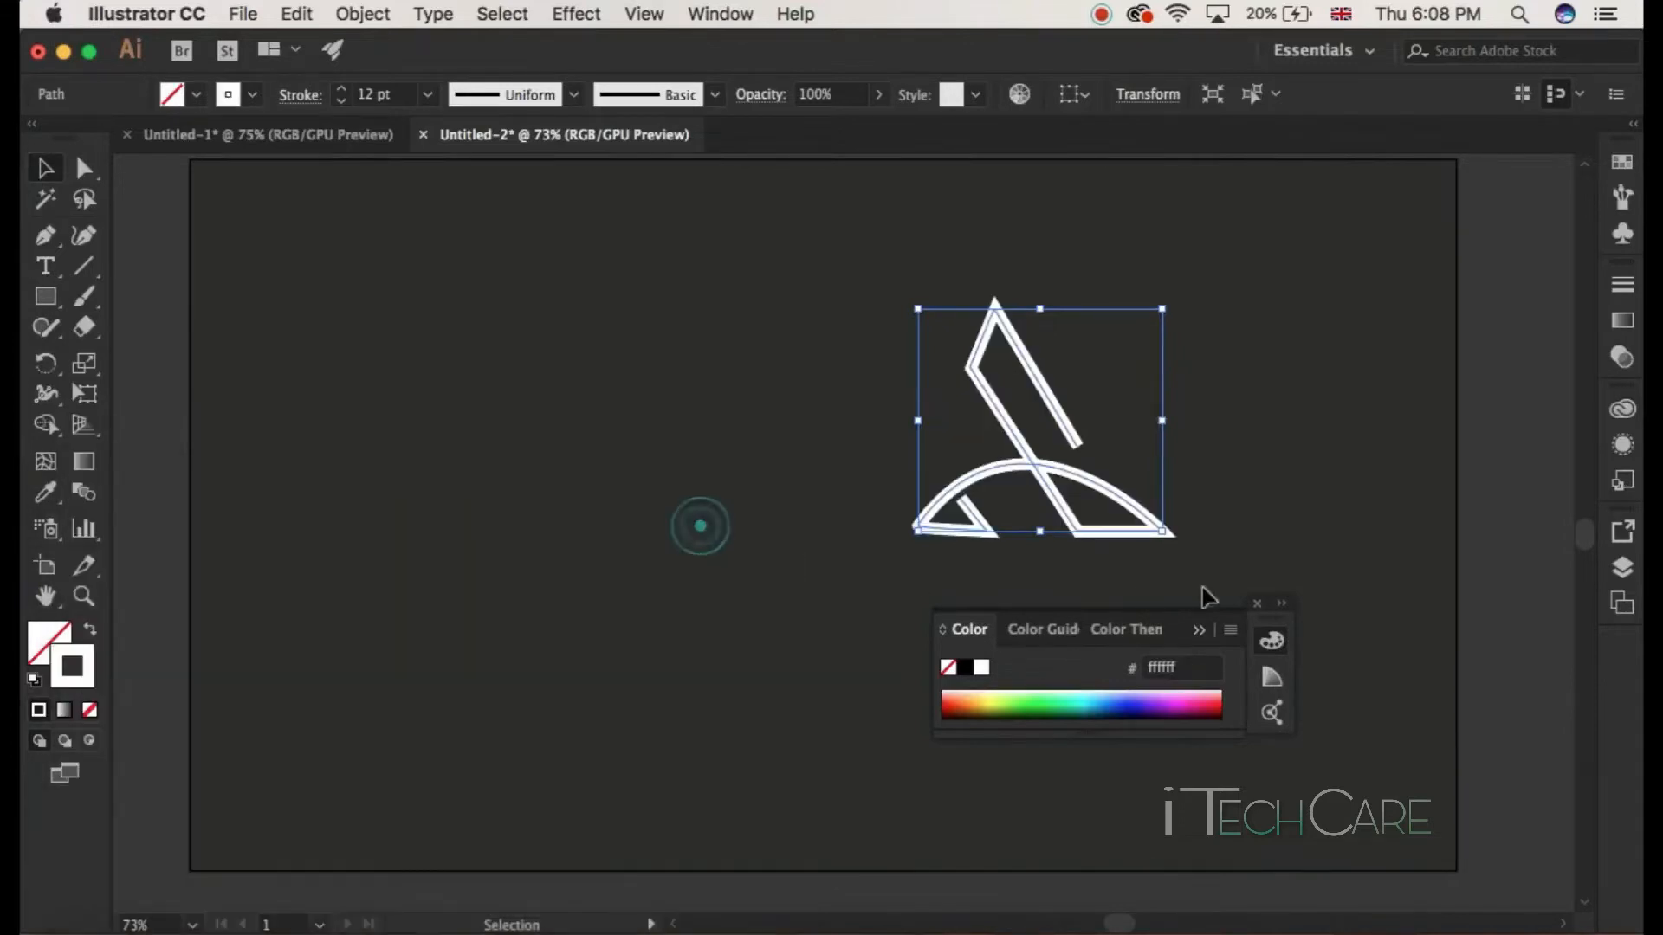
left_click(1257, 606)
left_click(1051, 564)
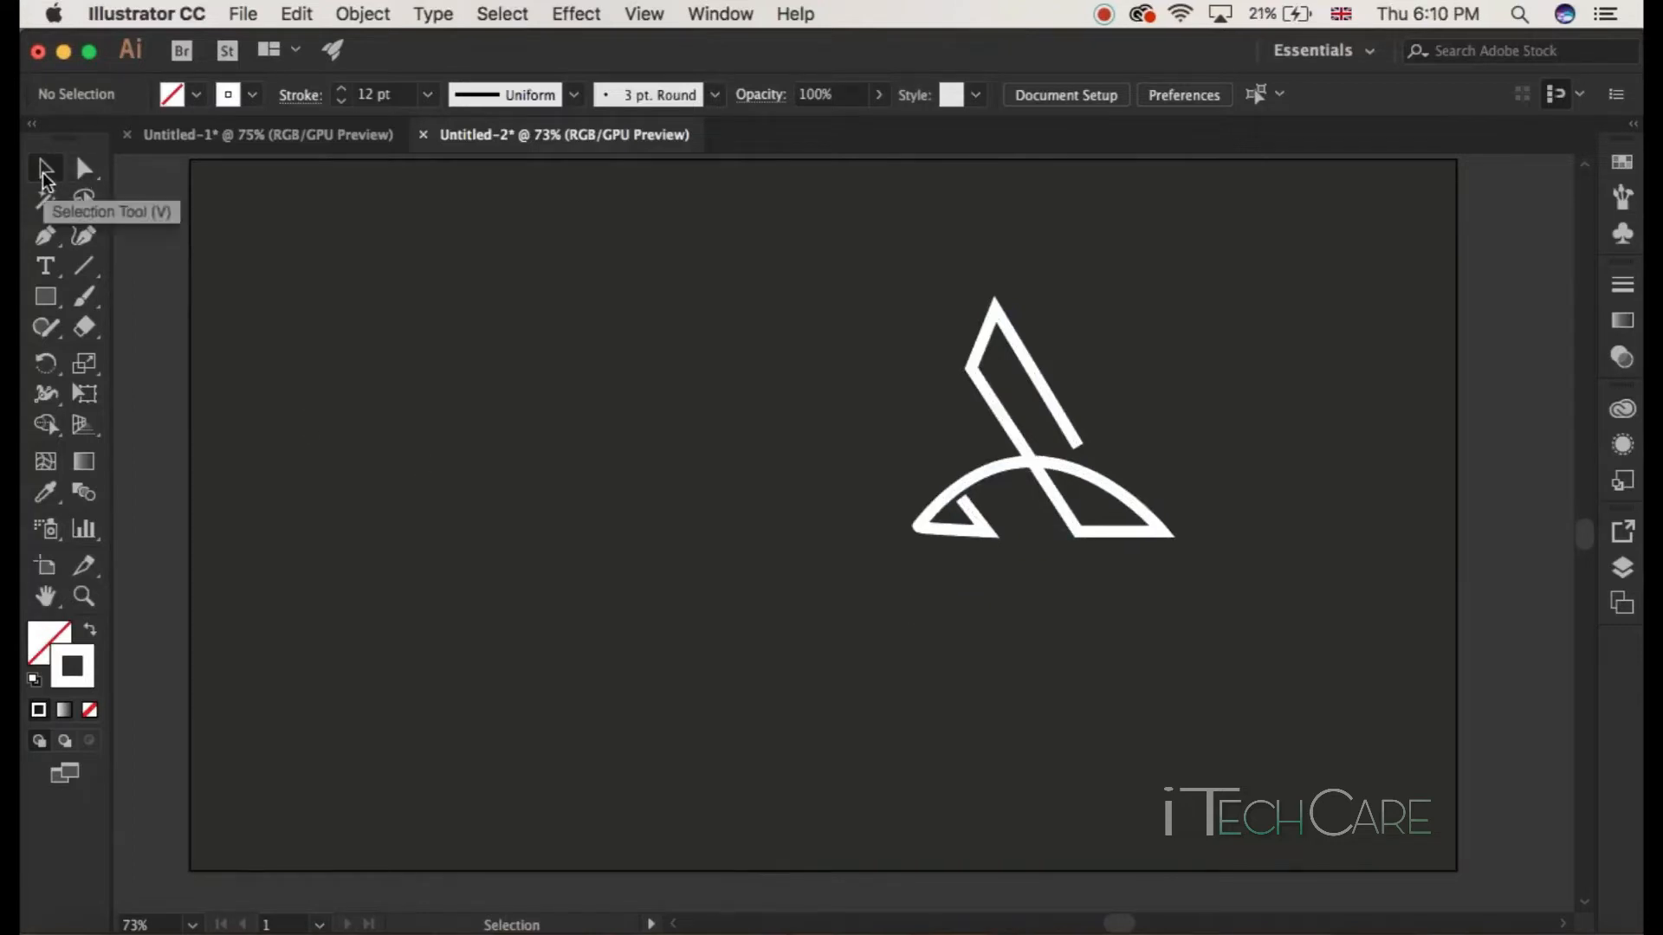
Step: Select the whole logo and open the 3D Extrude & Bevel effect options
left_click(46, 170)
left_click_drag(767, 296, 1210, 605)
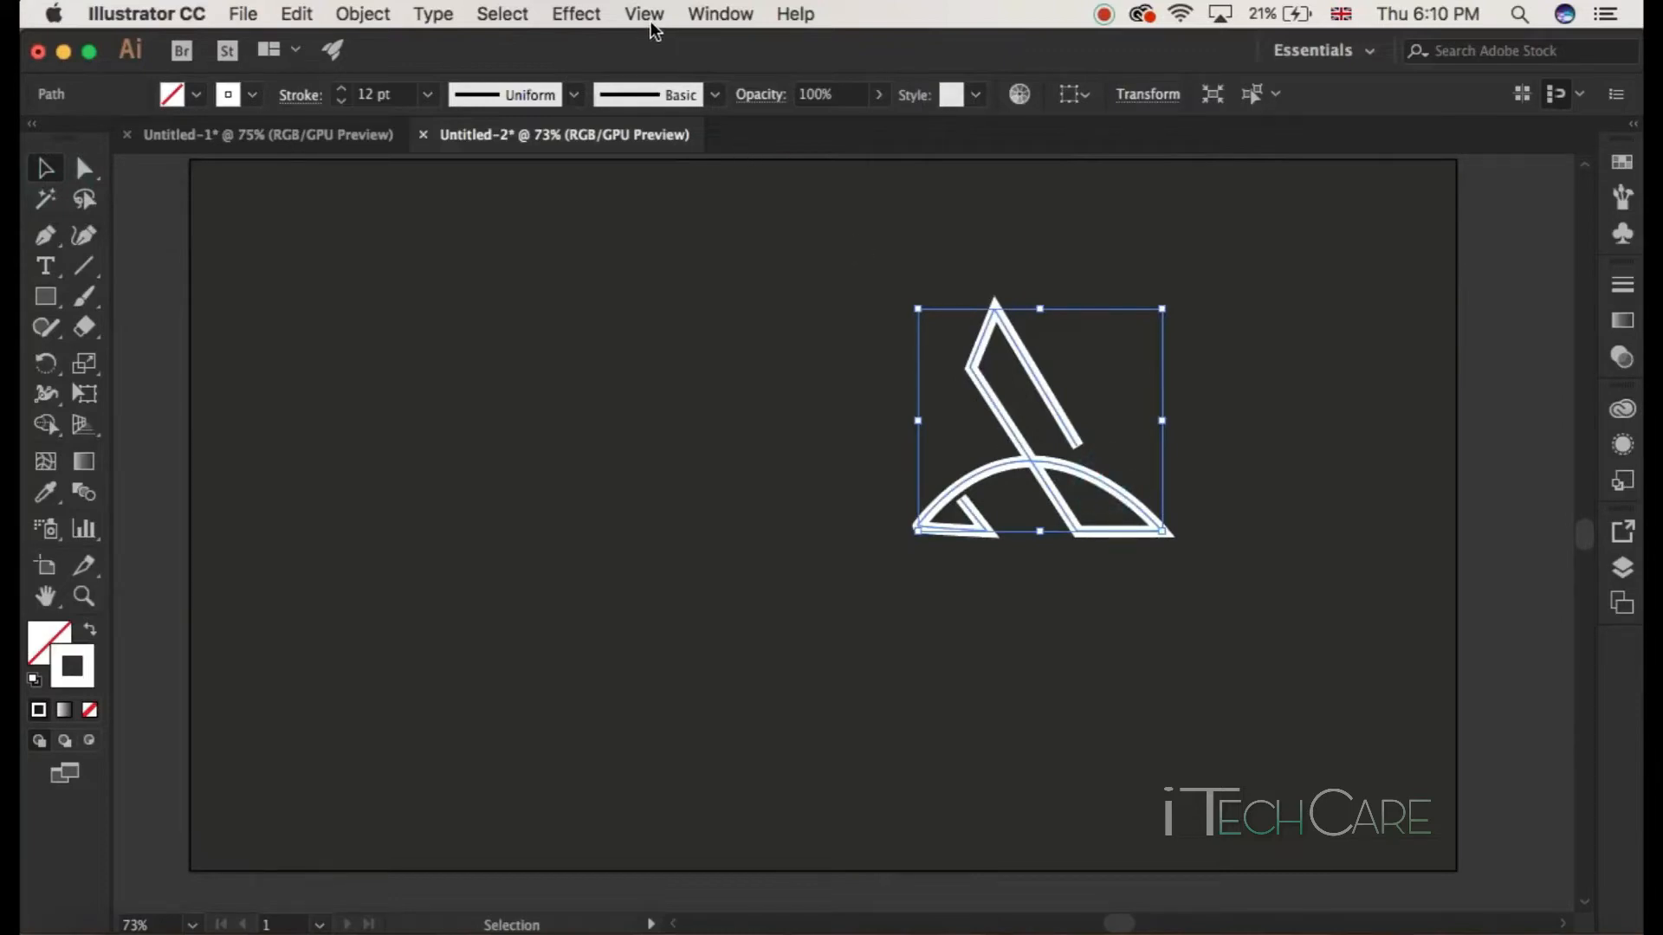
left_click(579, 15)
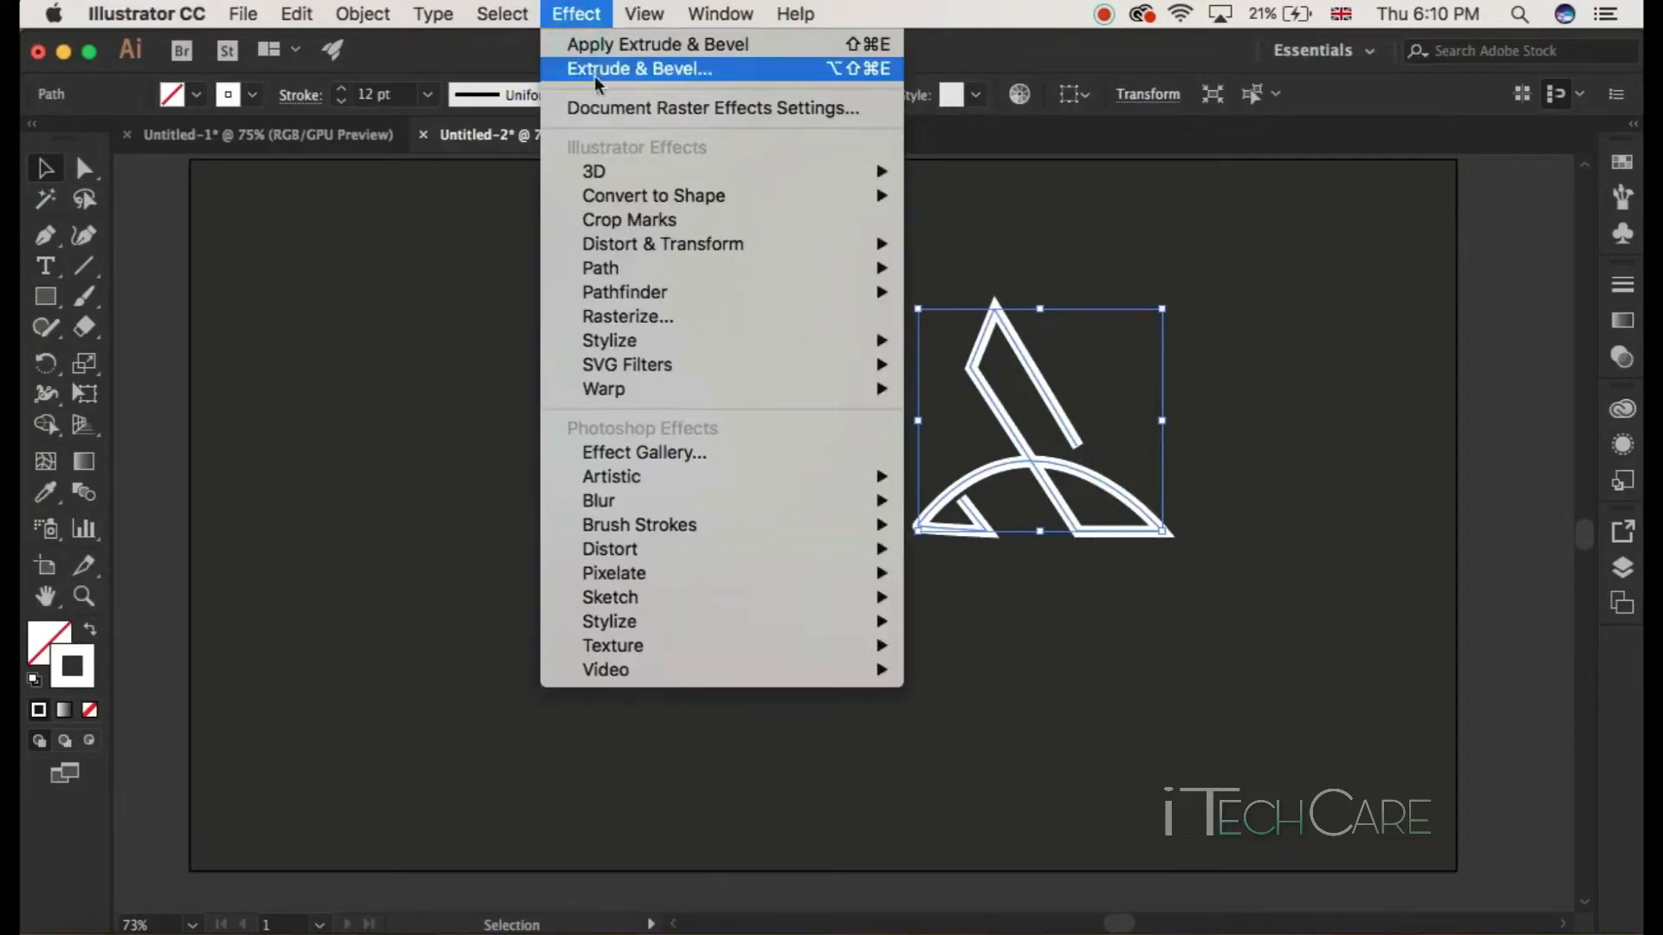
mouse_move(601, 171)
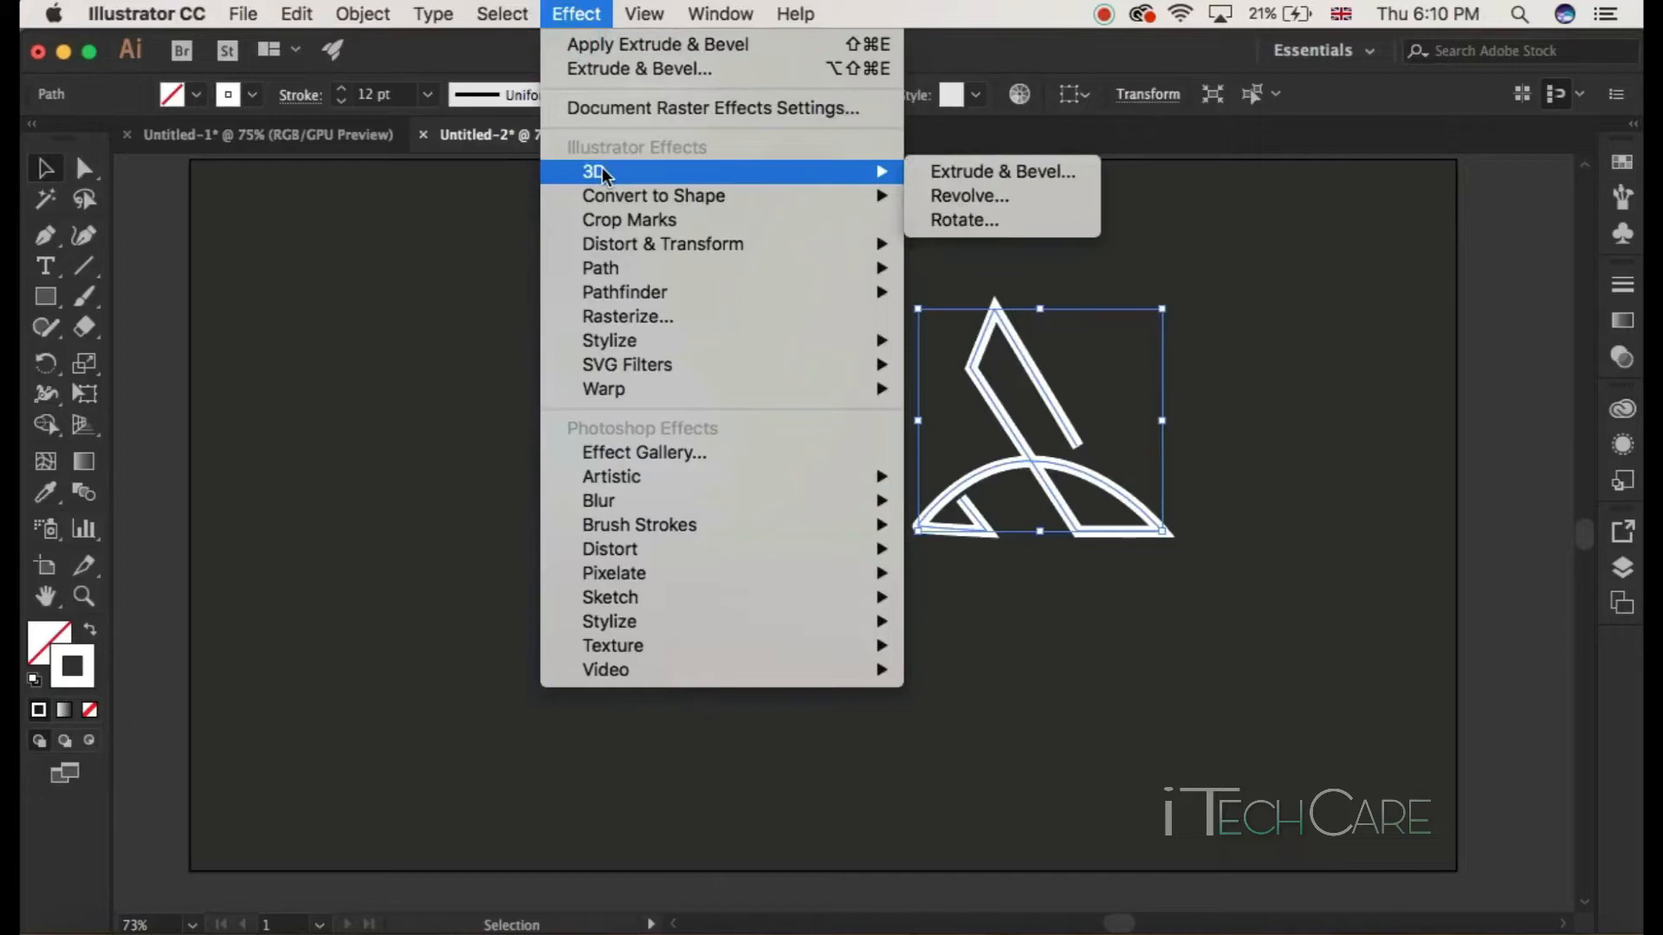
left_click(937, 175)
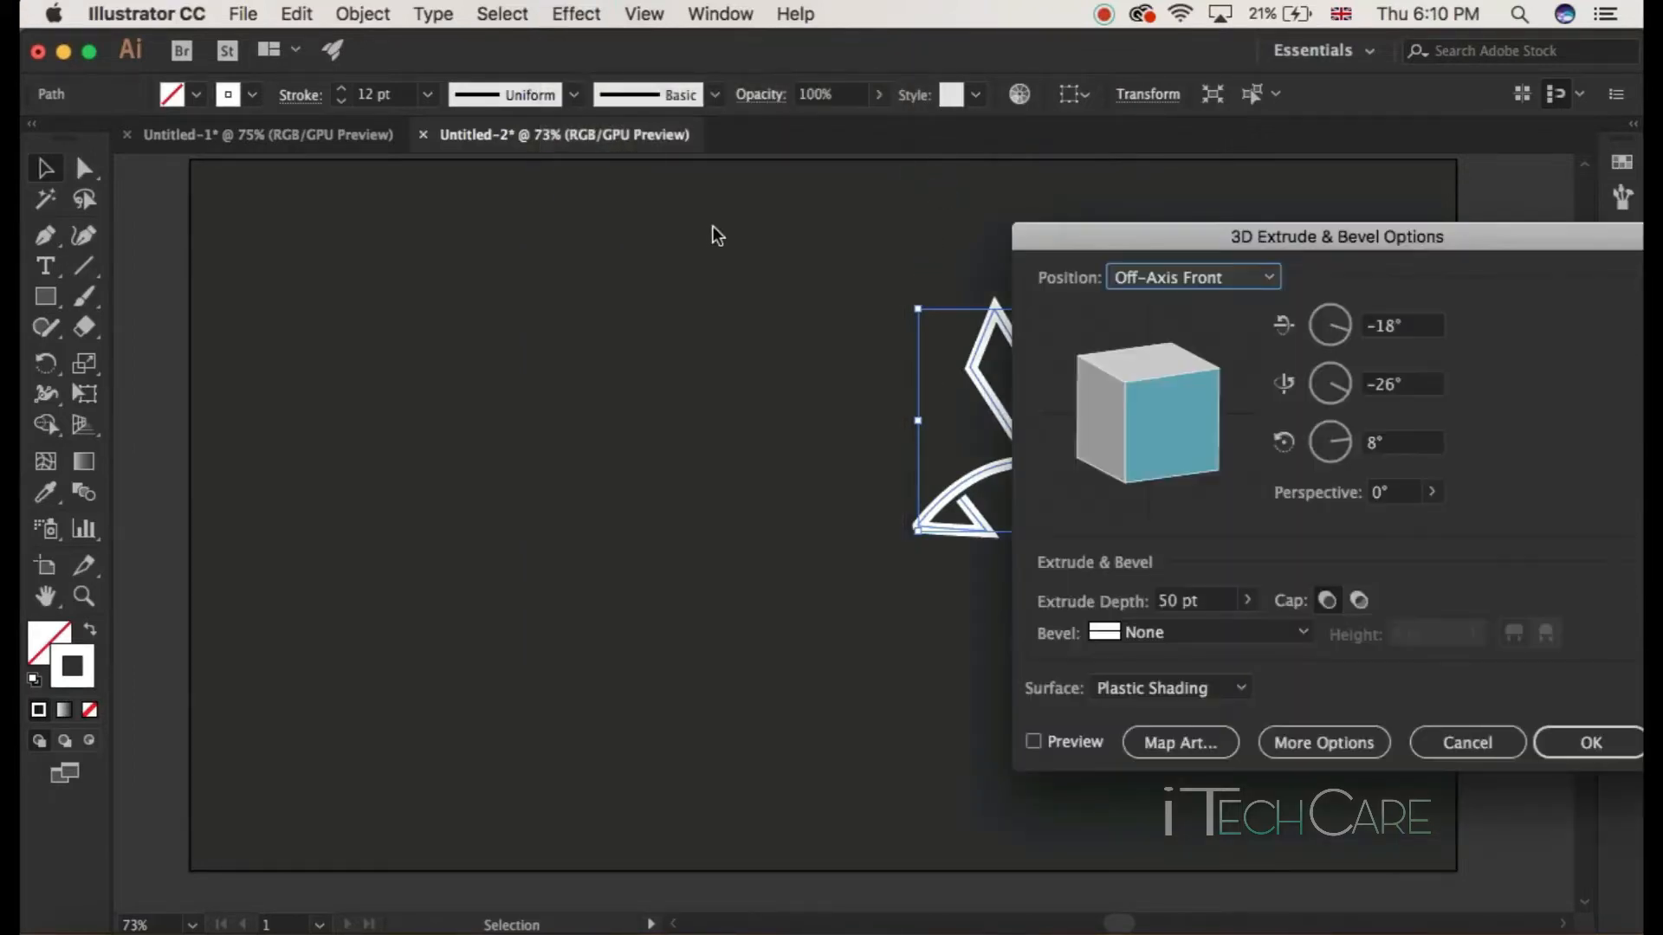
left_click_drag(1223, 241, 363, 157)
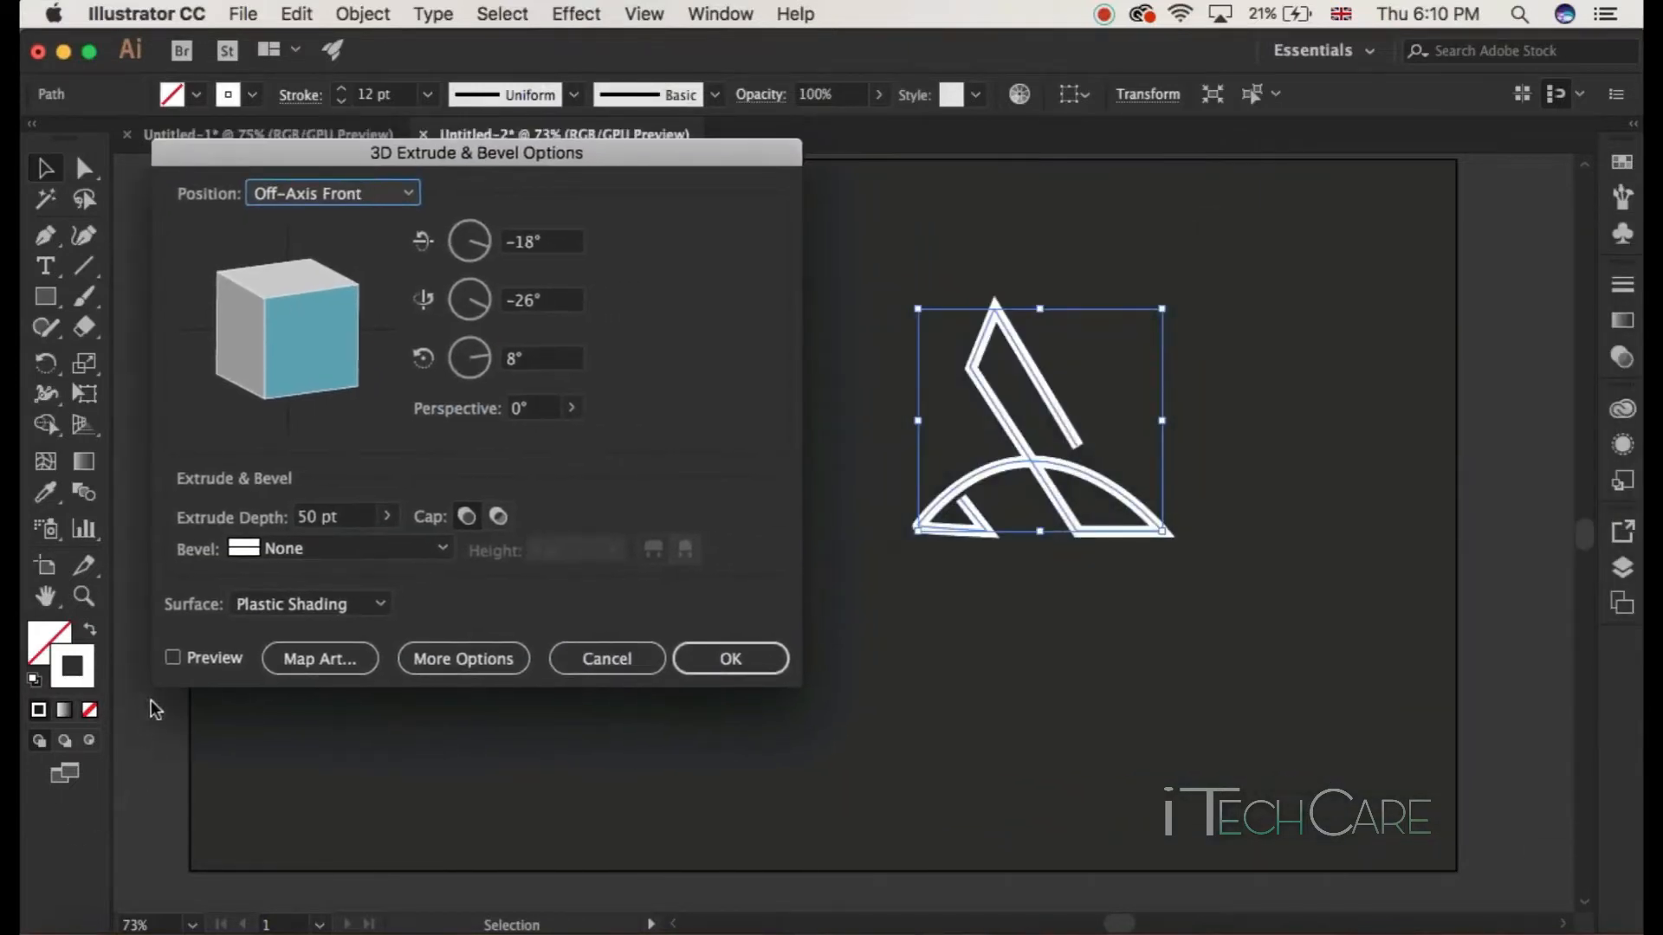
Step: Preview the 3D effect, set the extrude depth to 20 pt with Bevel left at None, and apply it
left_click(172, 658)
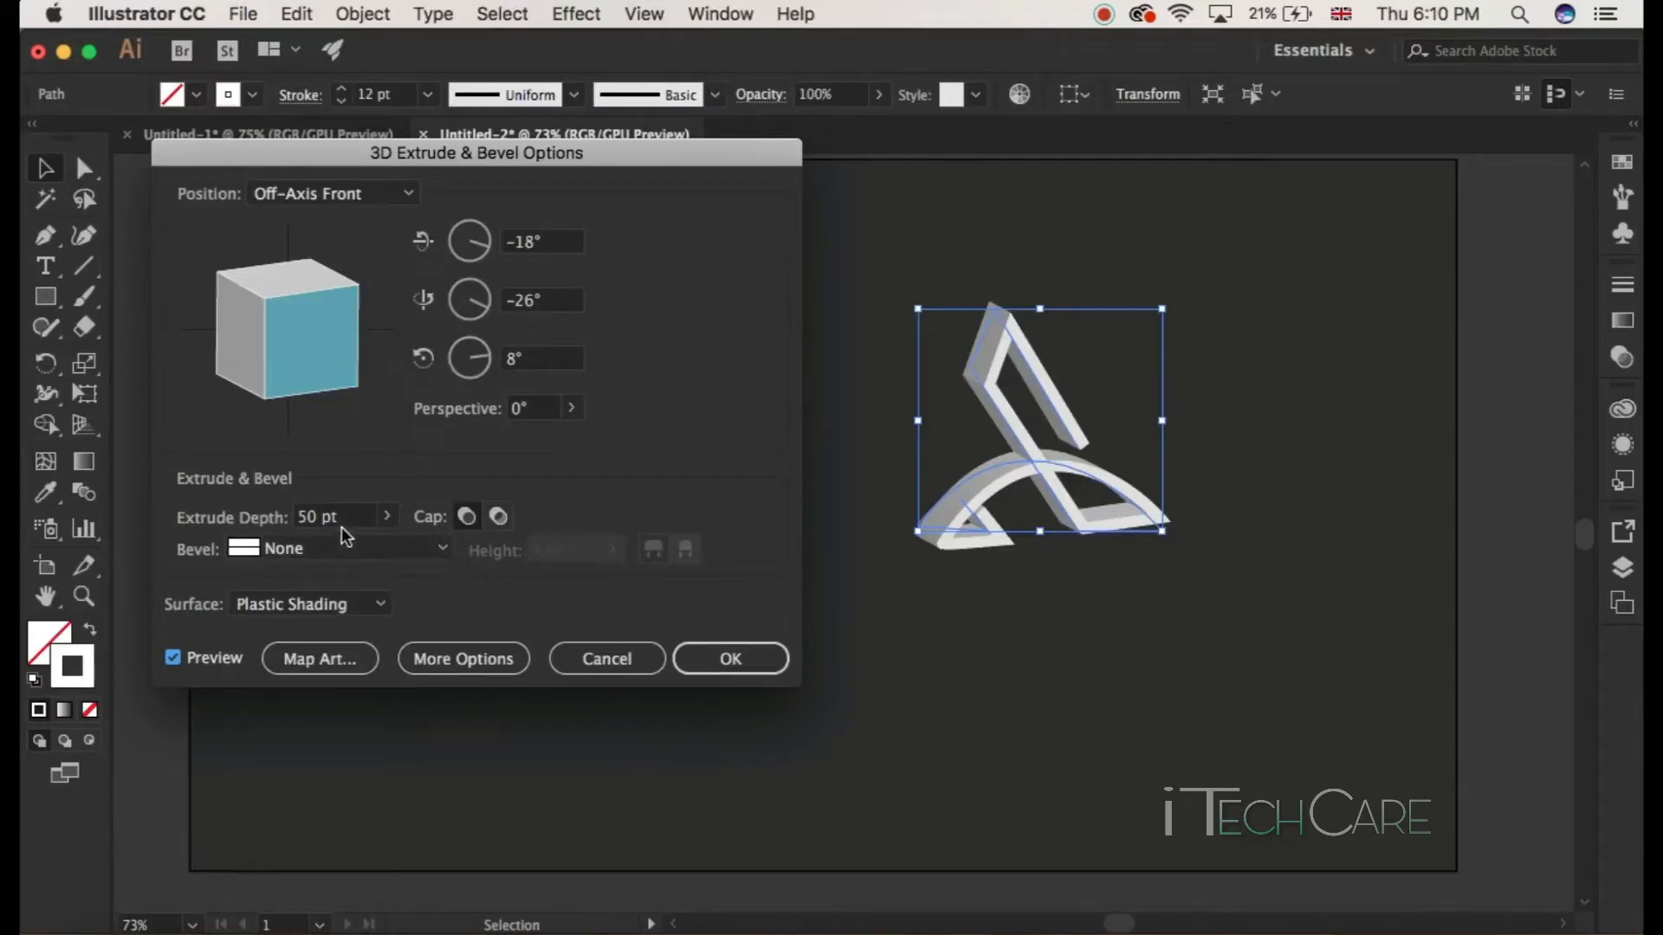
left_click(316, 518)
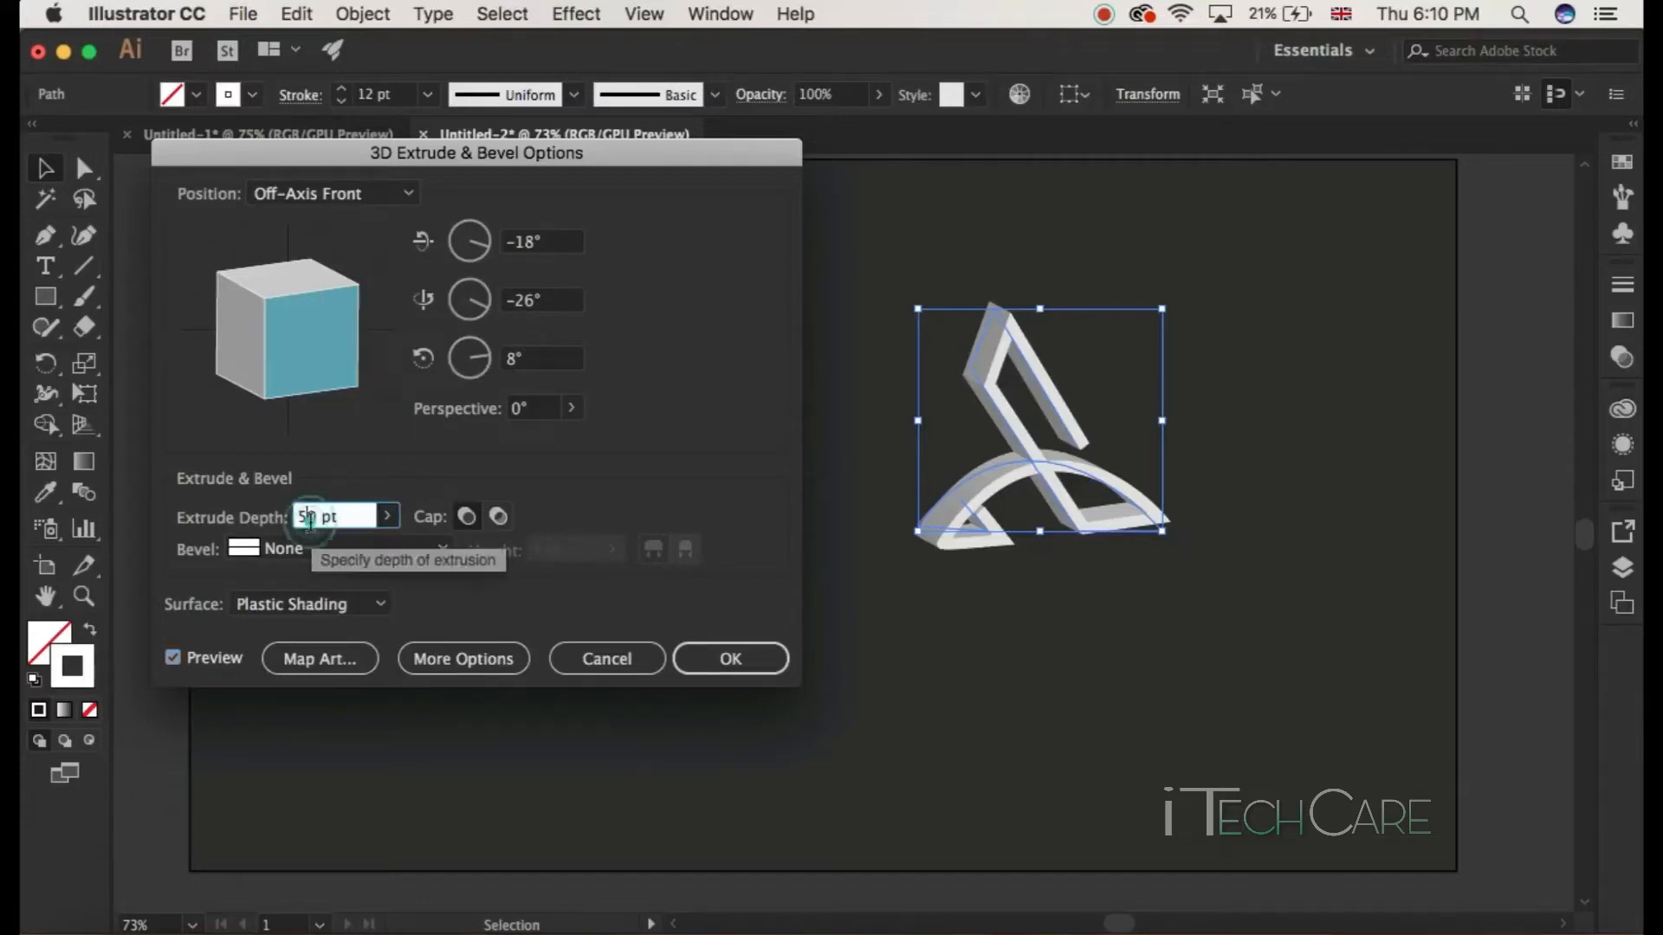
left_click_drag(316, 518, 272, 517)
type("20")
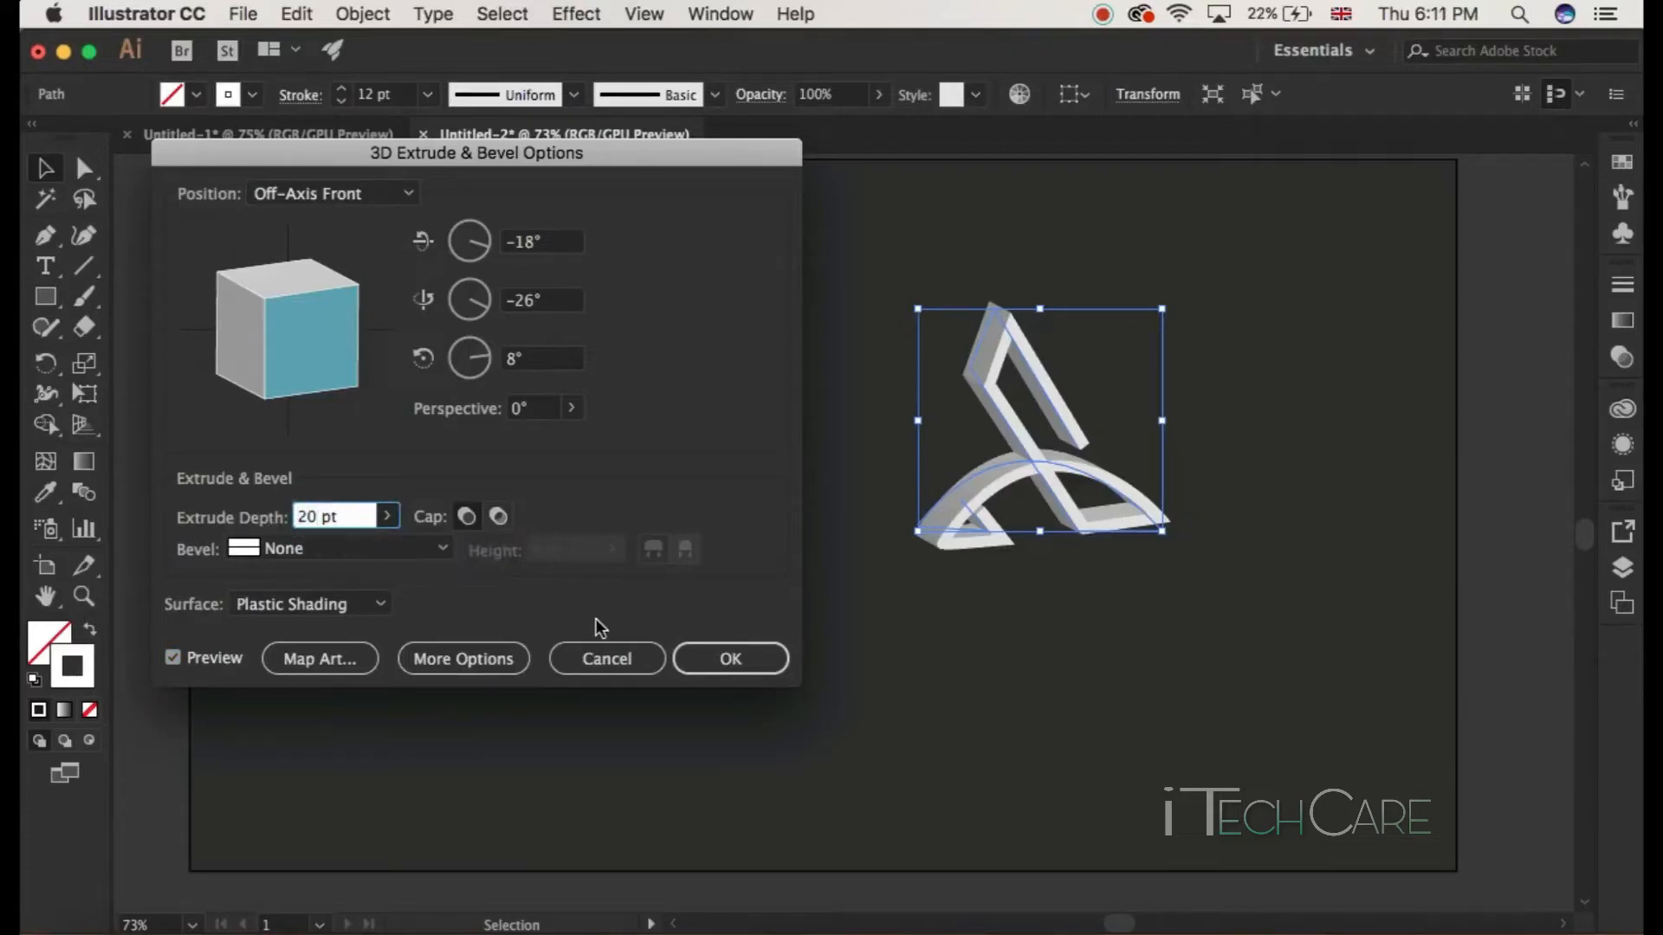
left_click(443, 548)
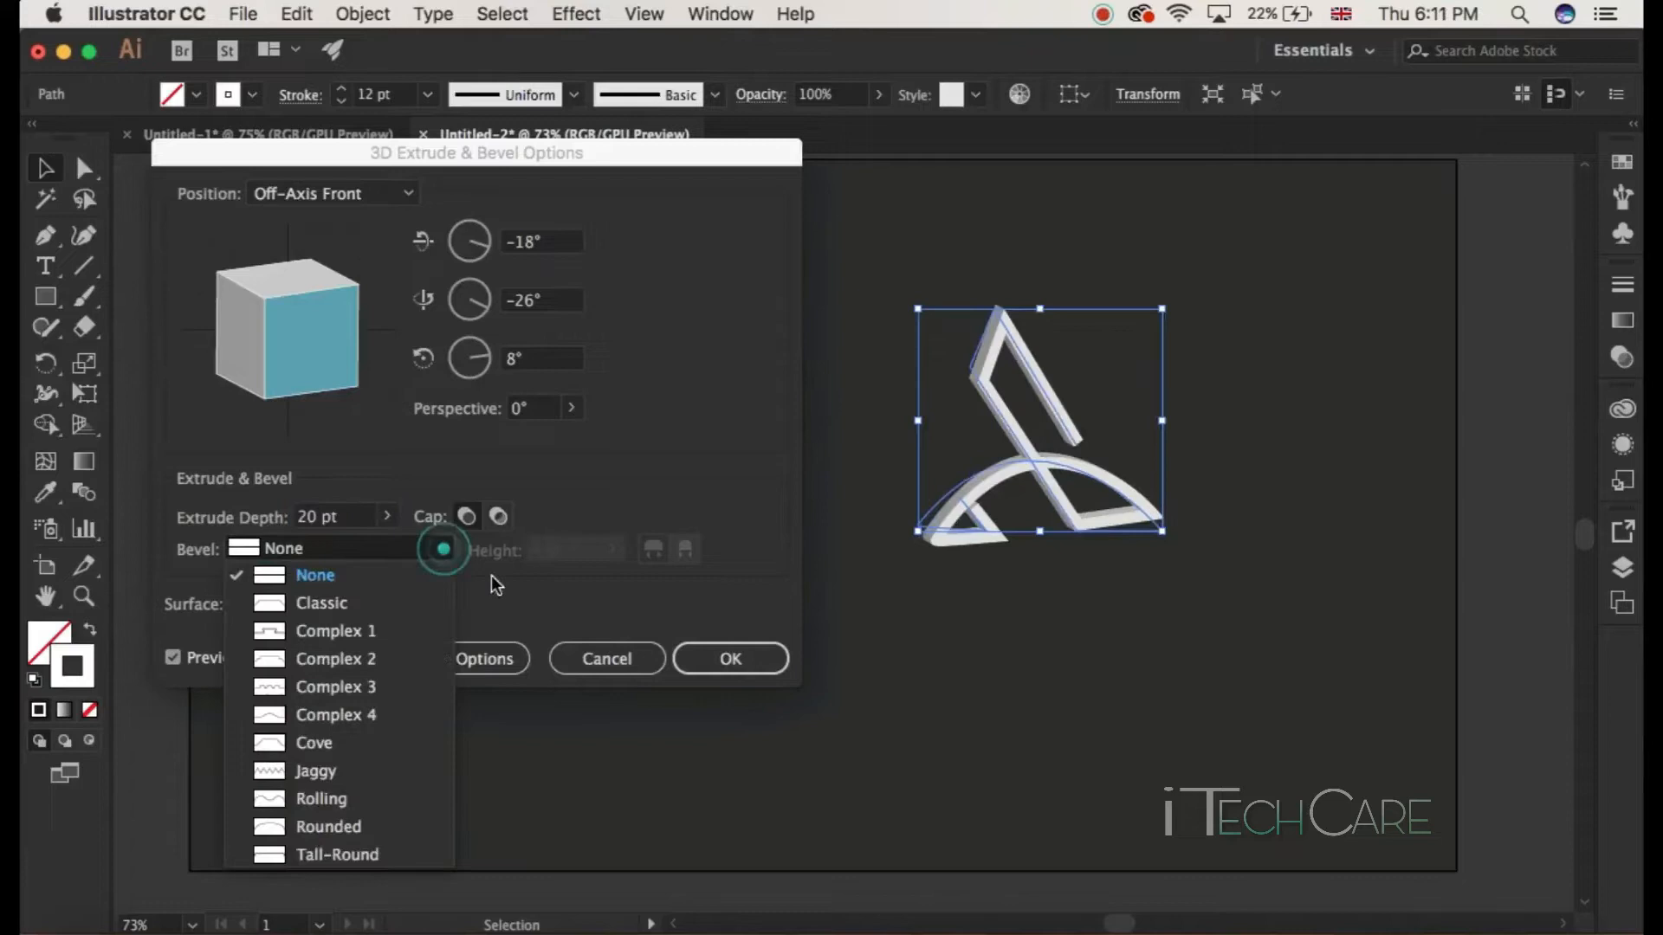
left_click(534, 580)
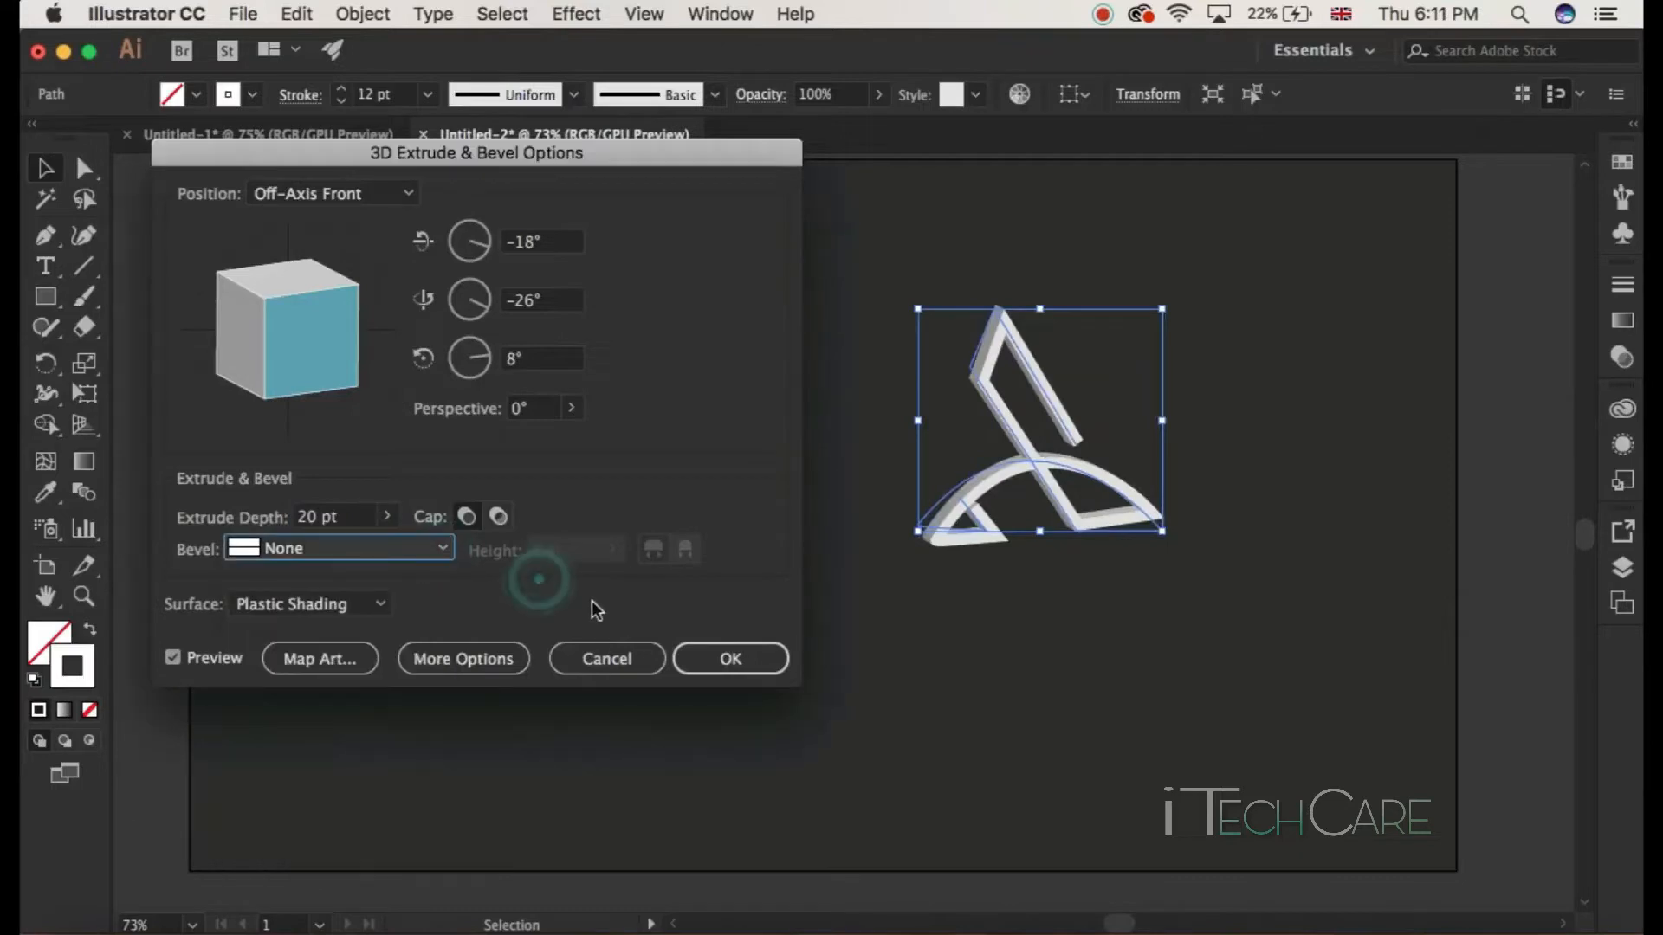
left_click(725, 661)
left_click(721, 662)
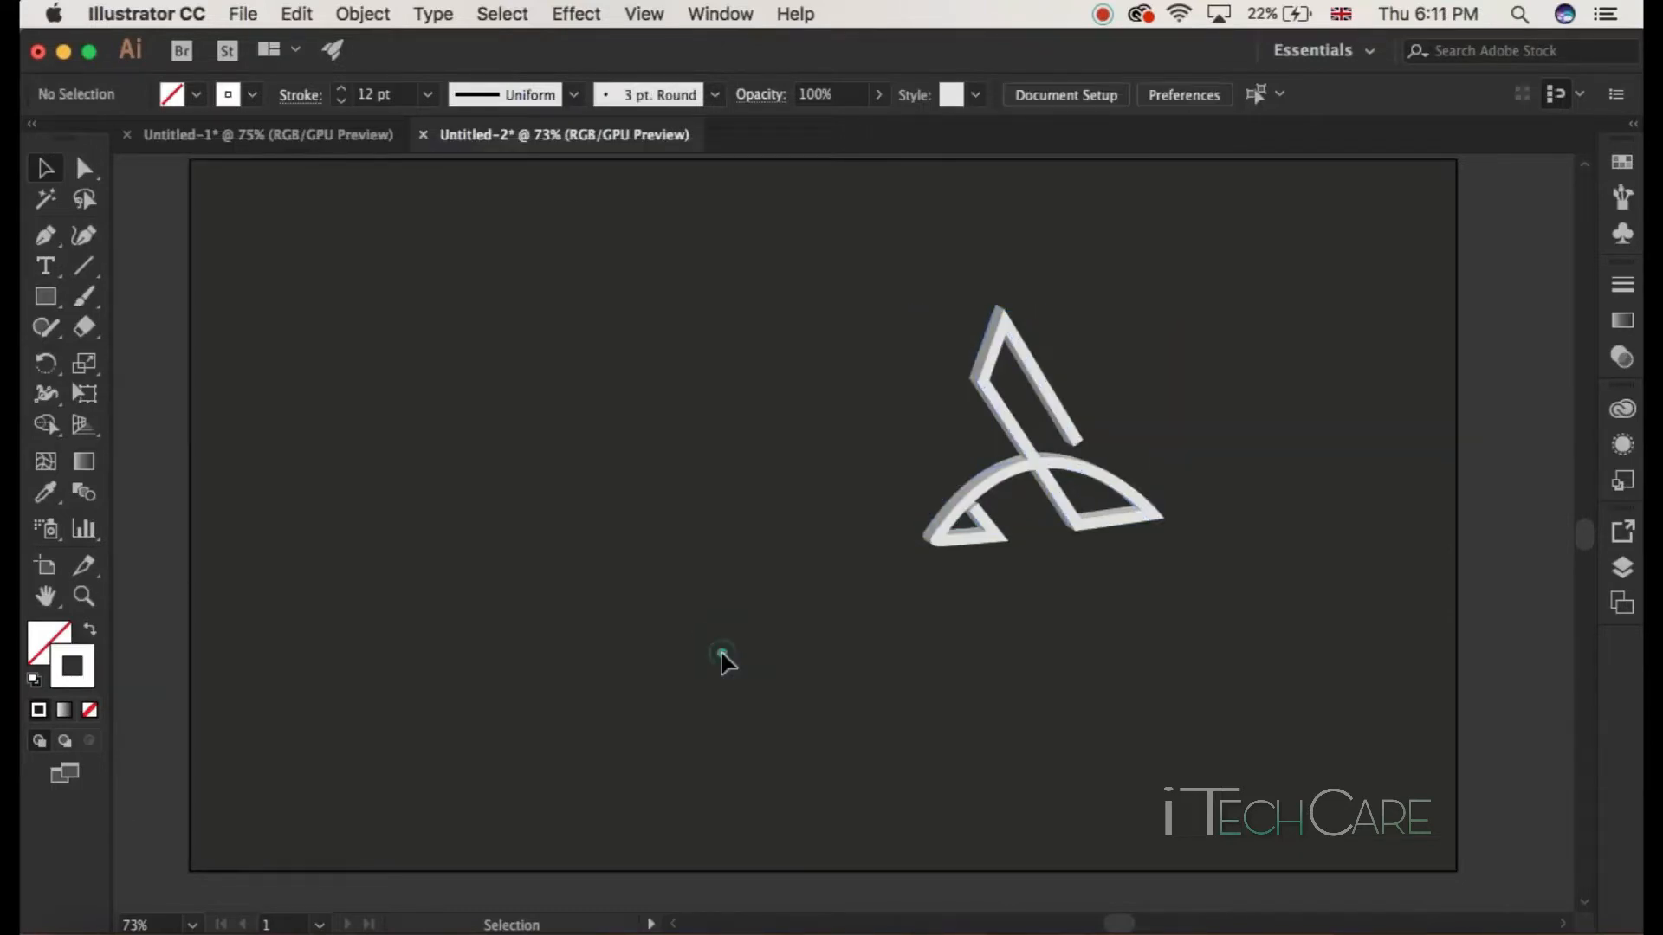
Step: Apply a second 3D Extrude & Bevel effect instance to the logo with an extrude depth of 10 pt
left_click(1048, 474)
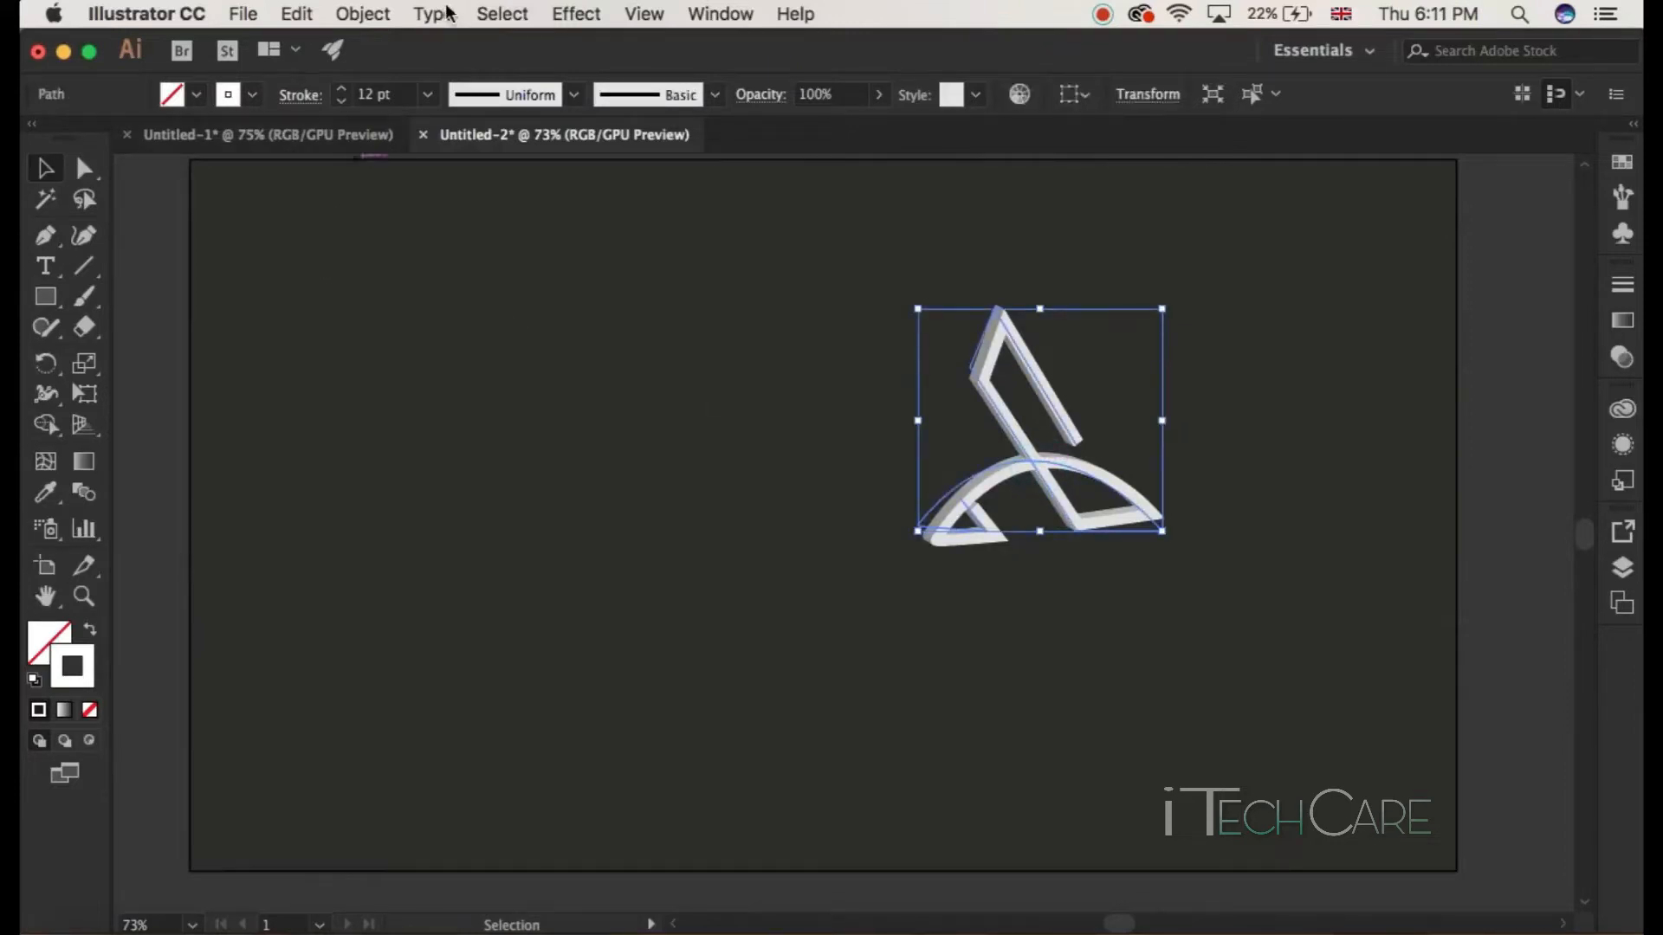
left_click(559, 16)
mouse_move(648, 178)
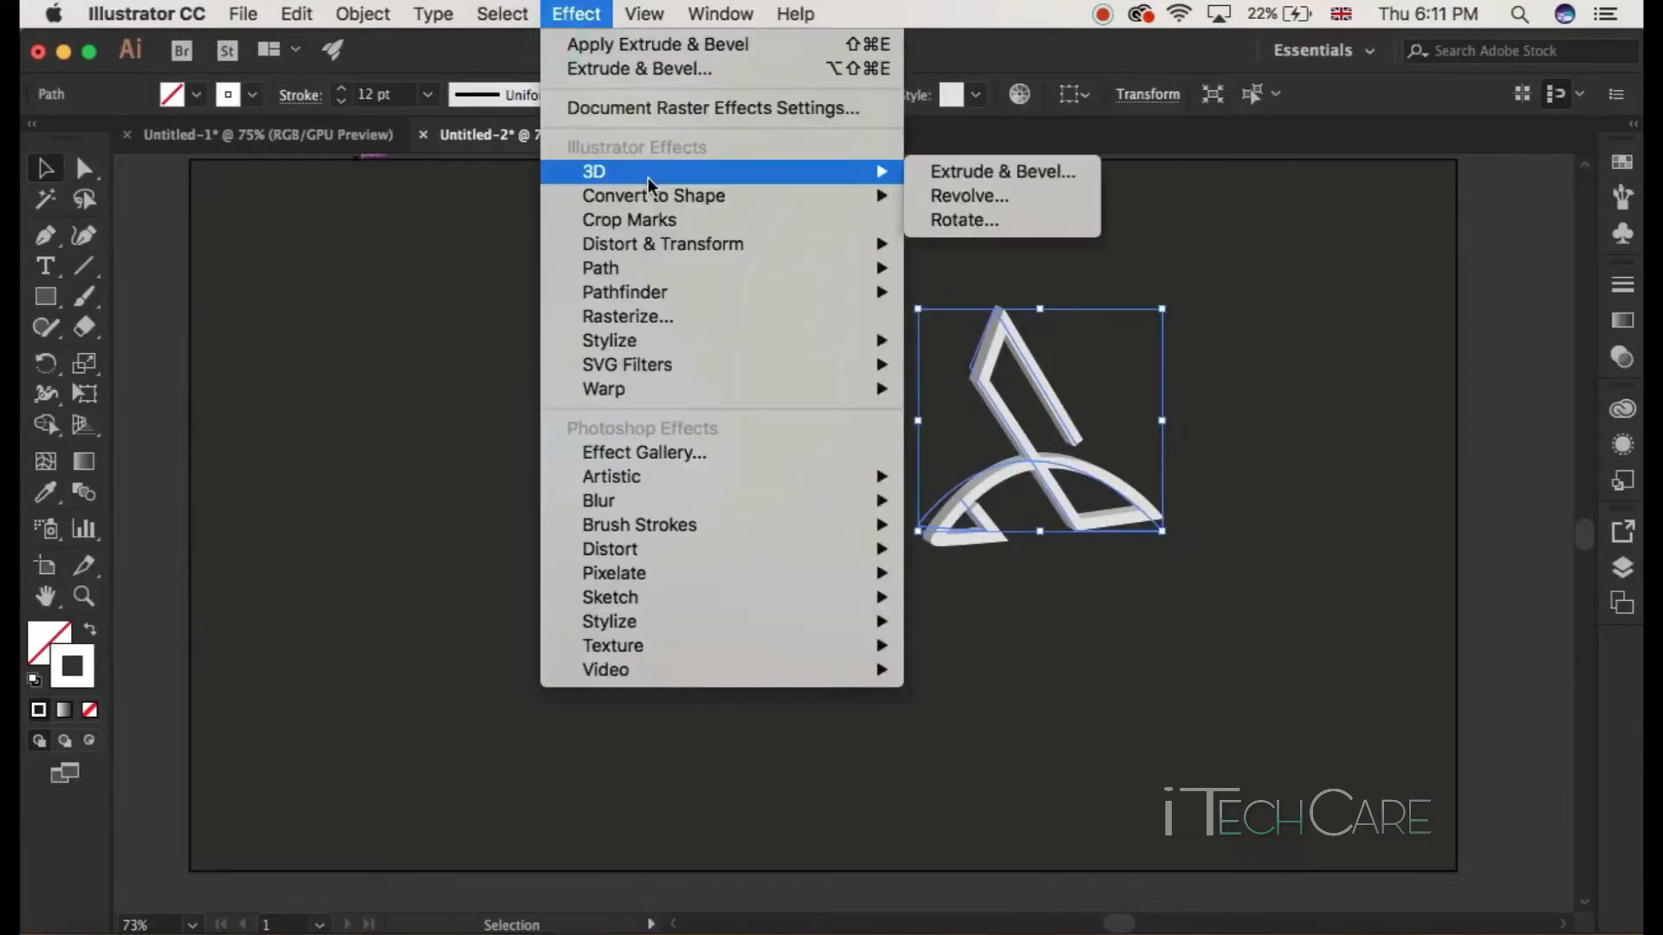
left_click(972, 168)
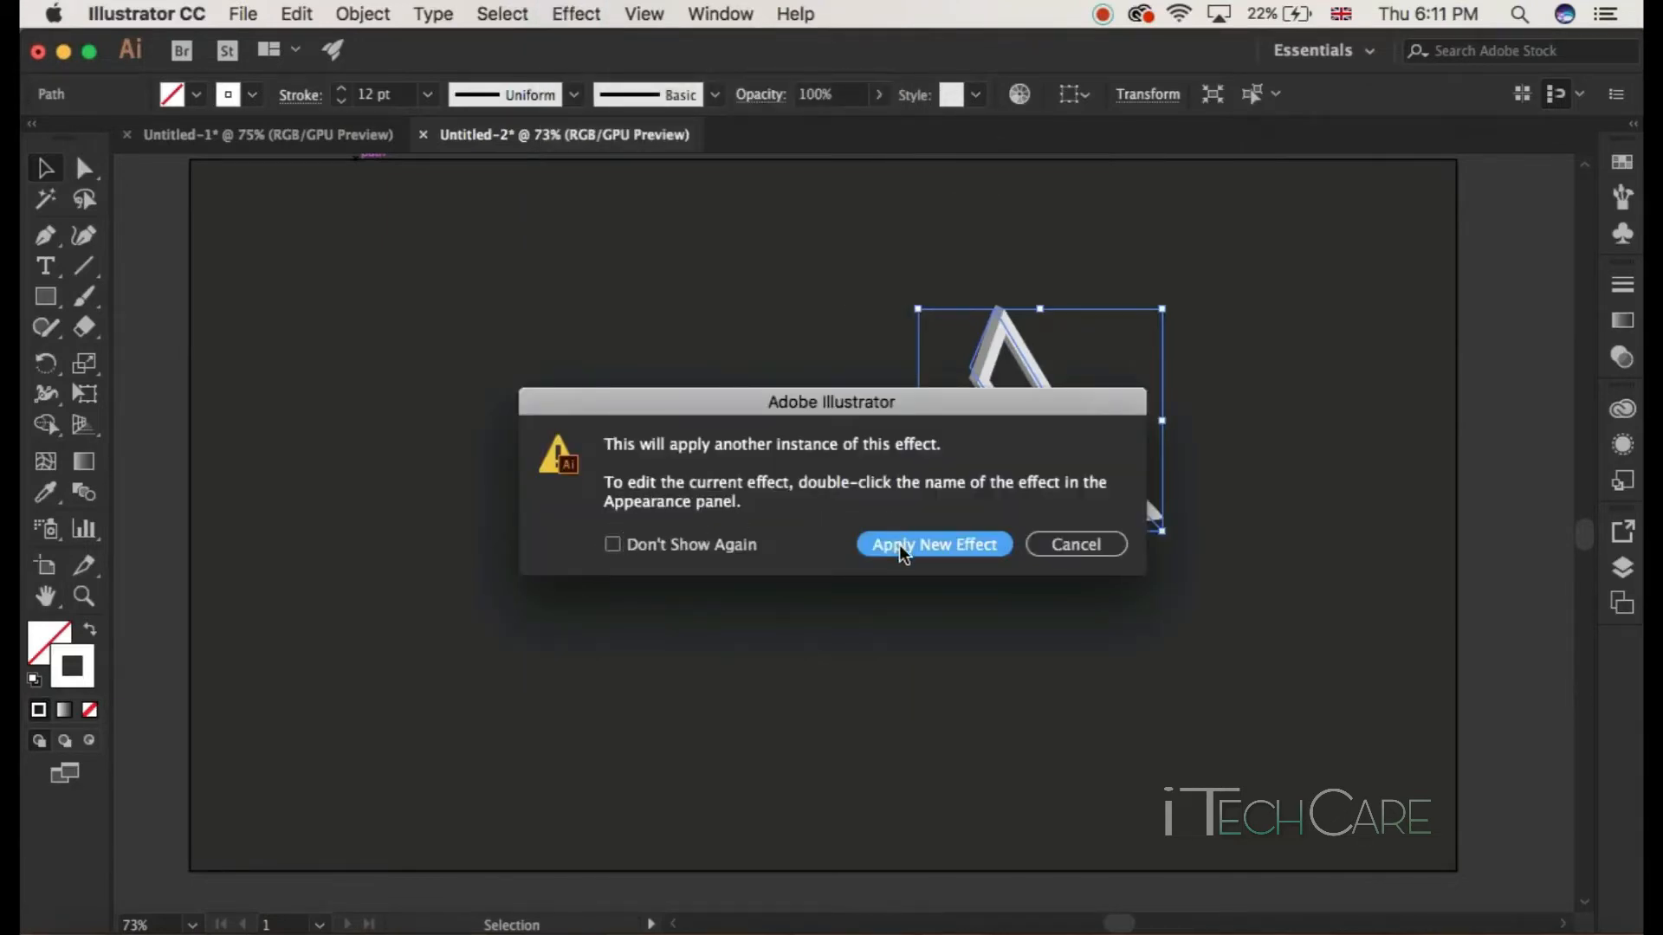
left_click(903, 553)
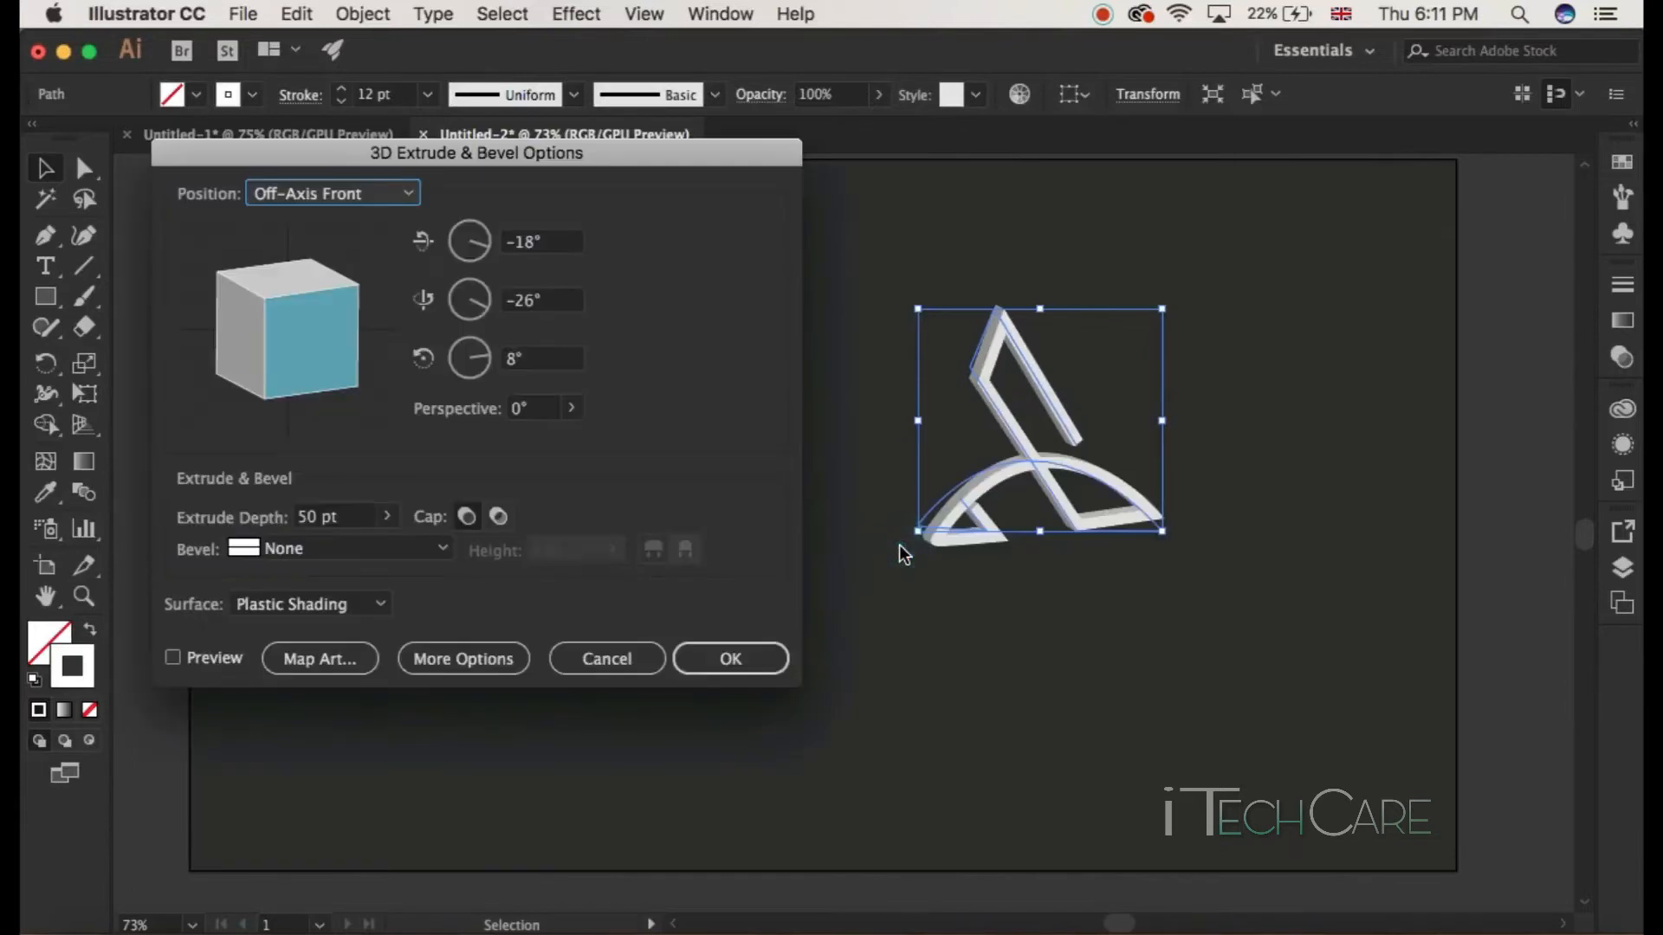
left_click(173, 658)
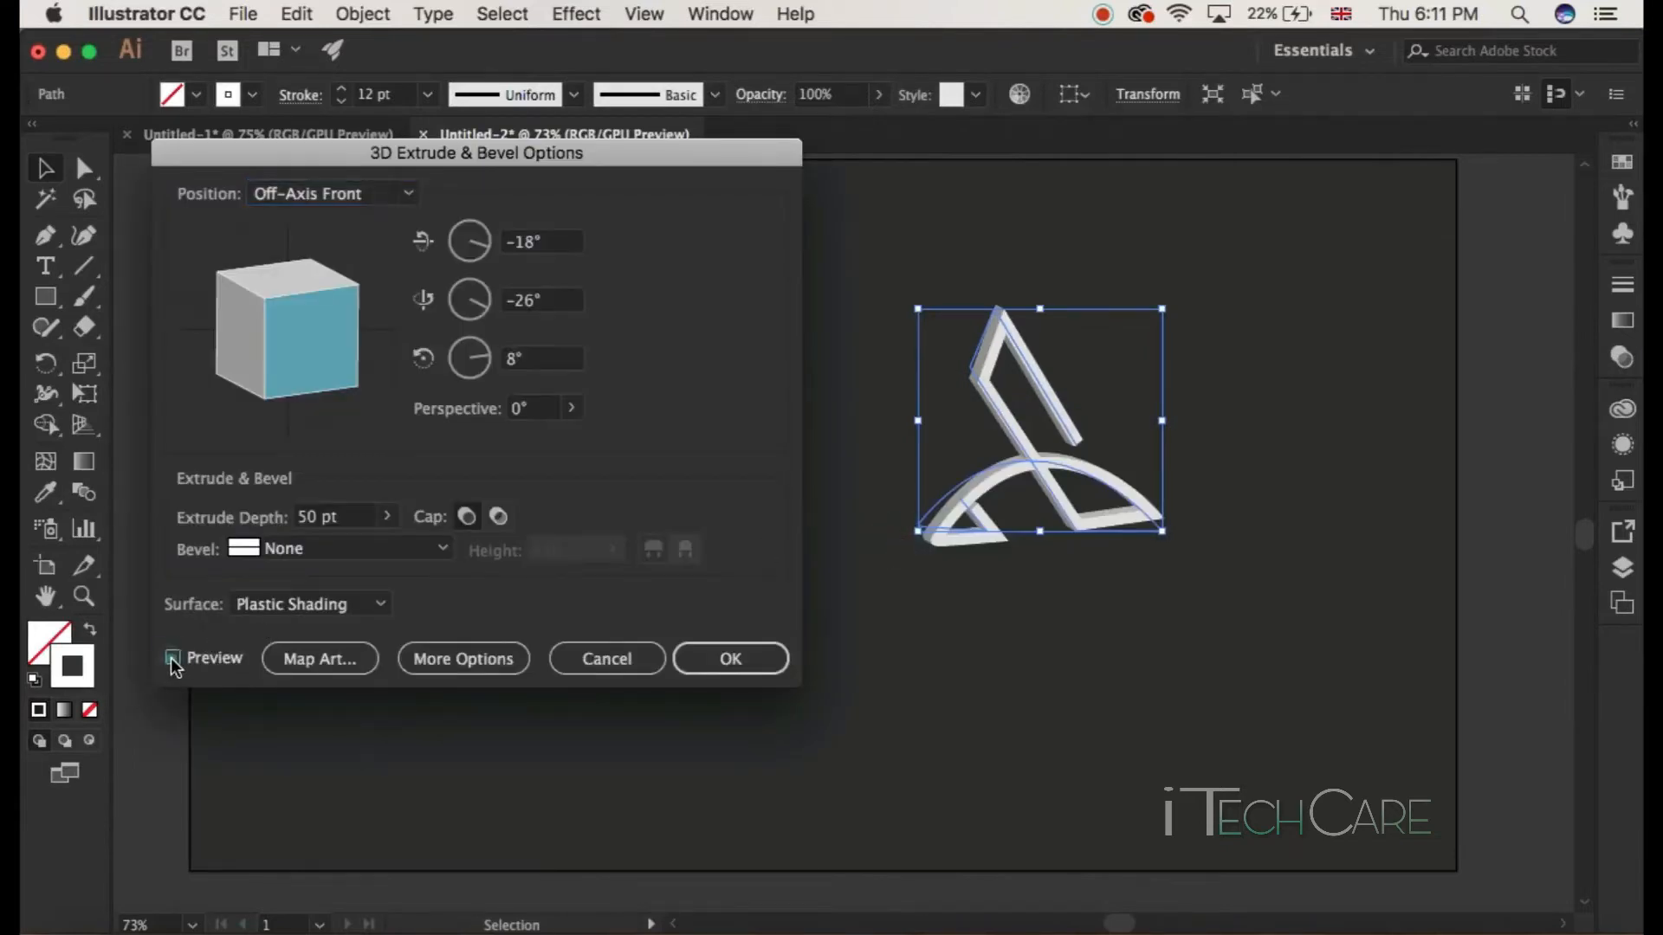
left_click_drag(316, 515, 297, 514)
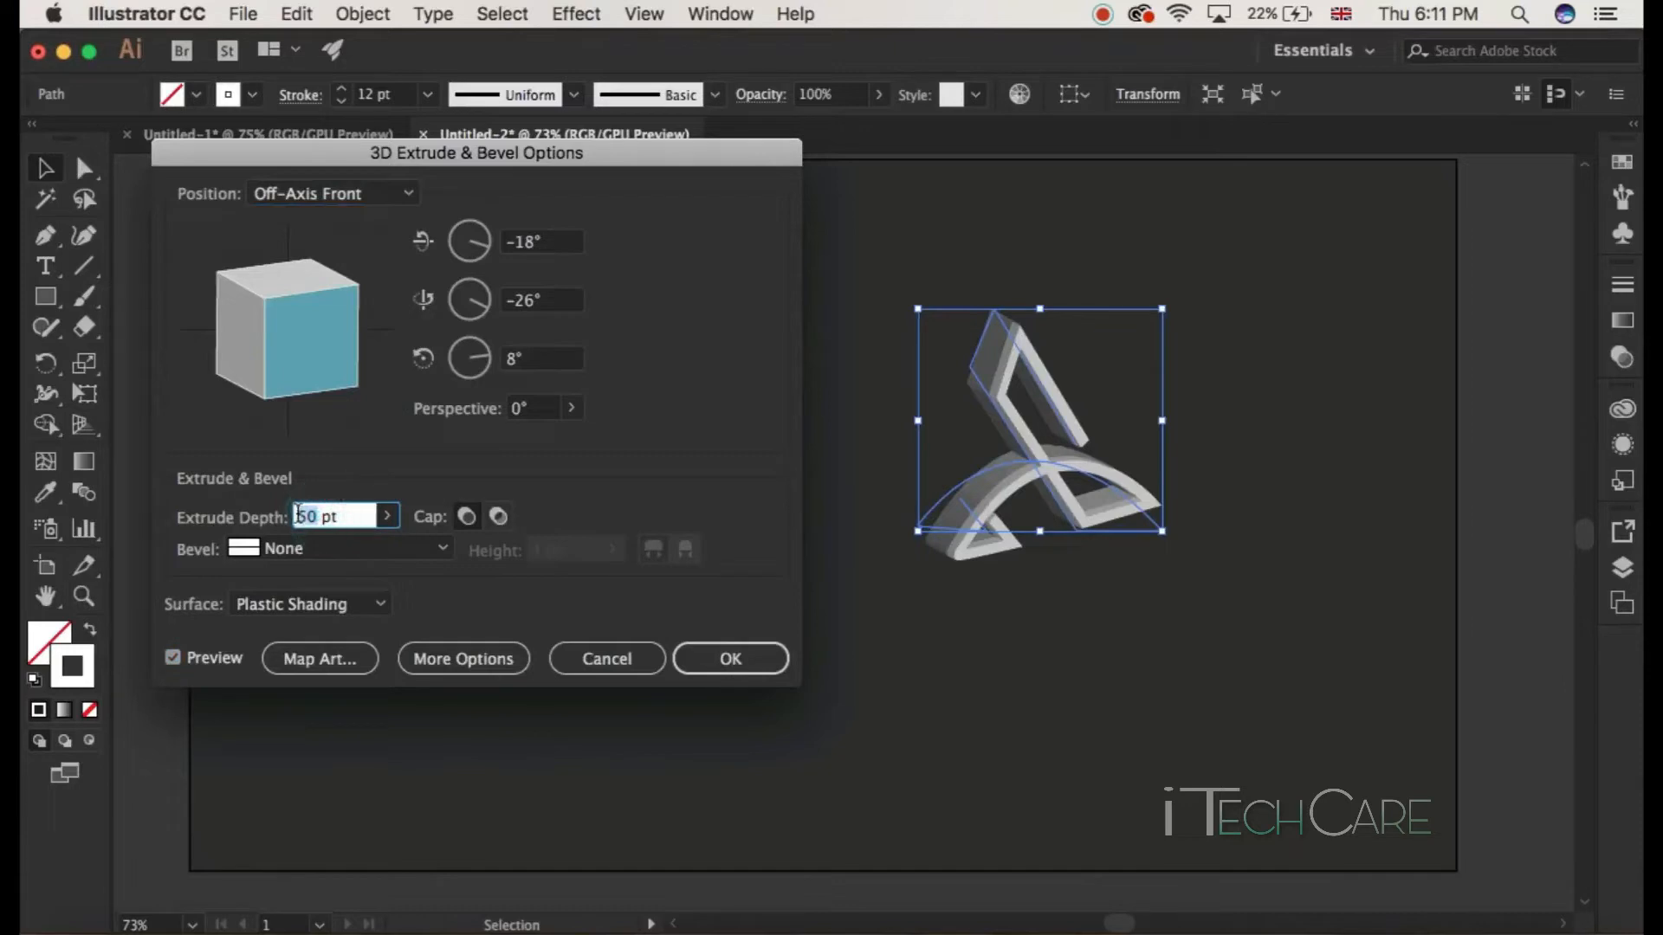
type("1")
left_click(444, 549)
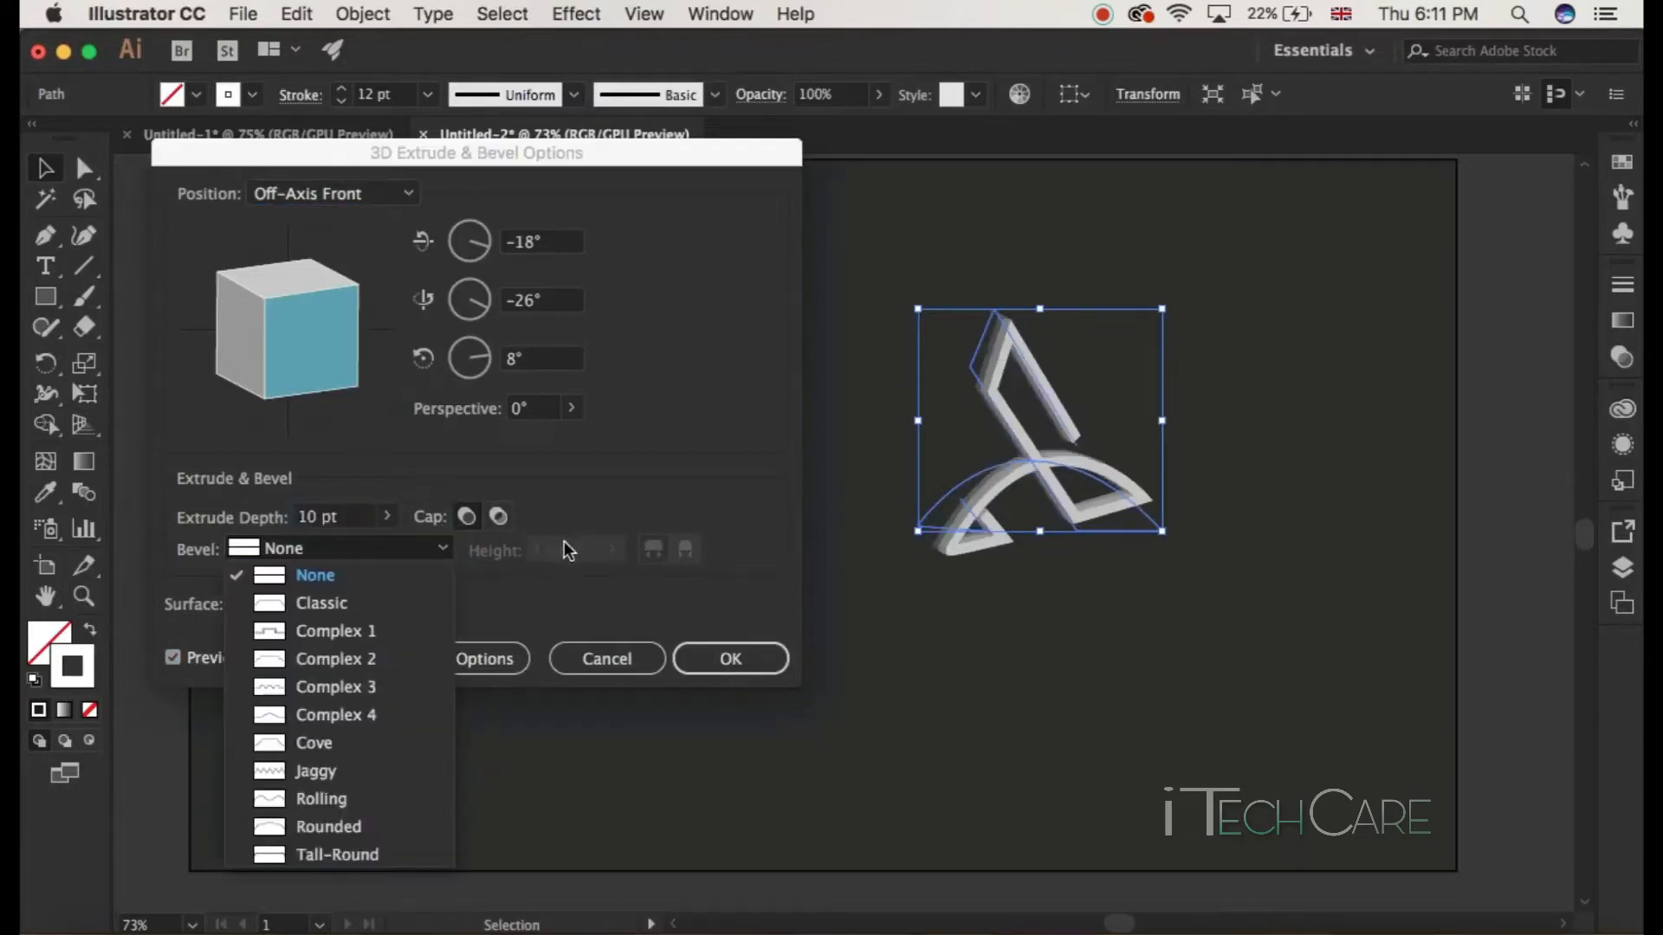
left_click(620, 501)
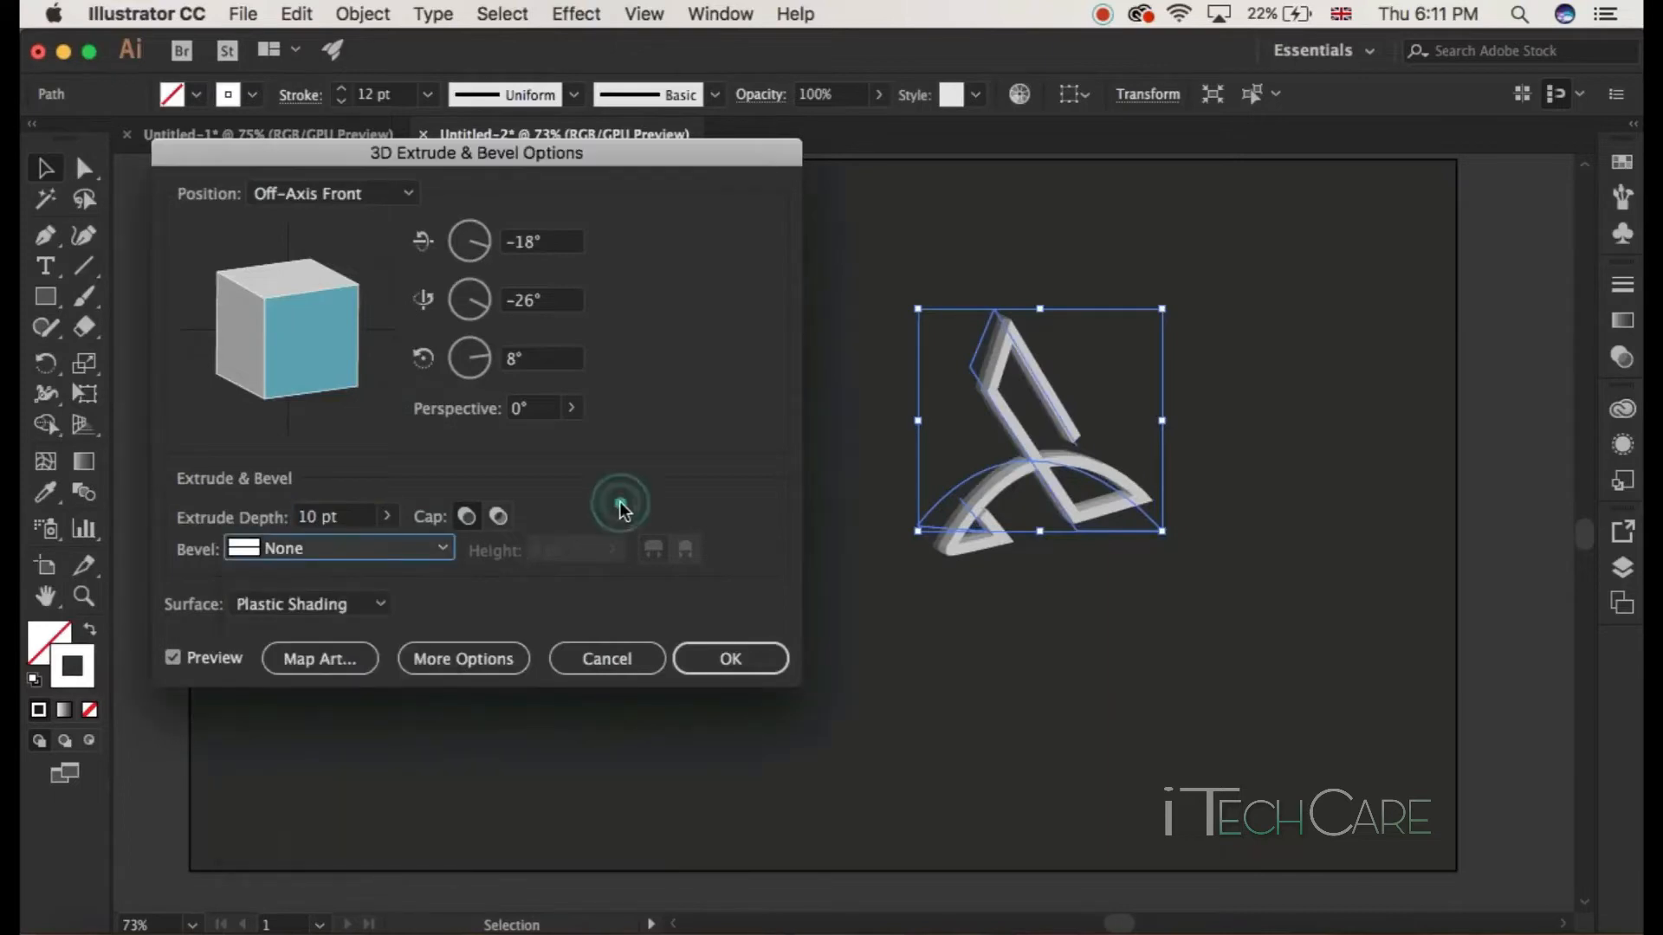
left_click(684, 656)
left_click(693, 649)
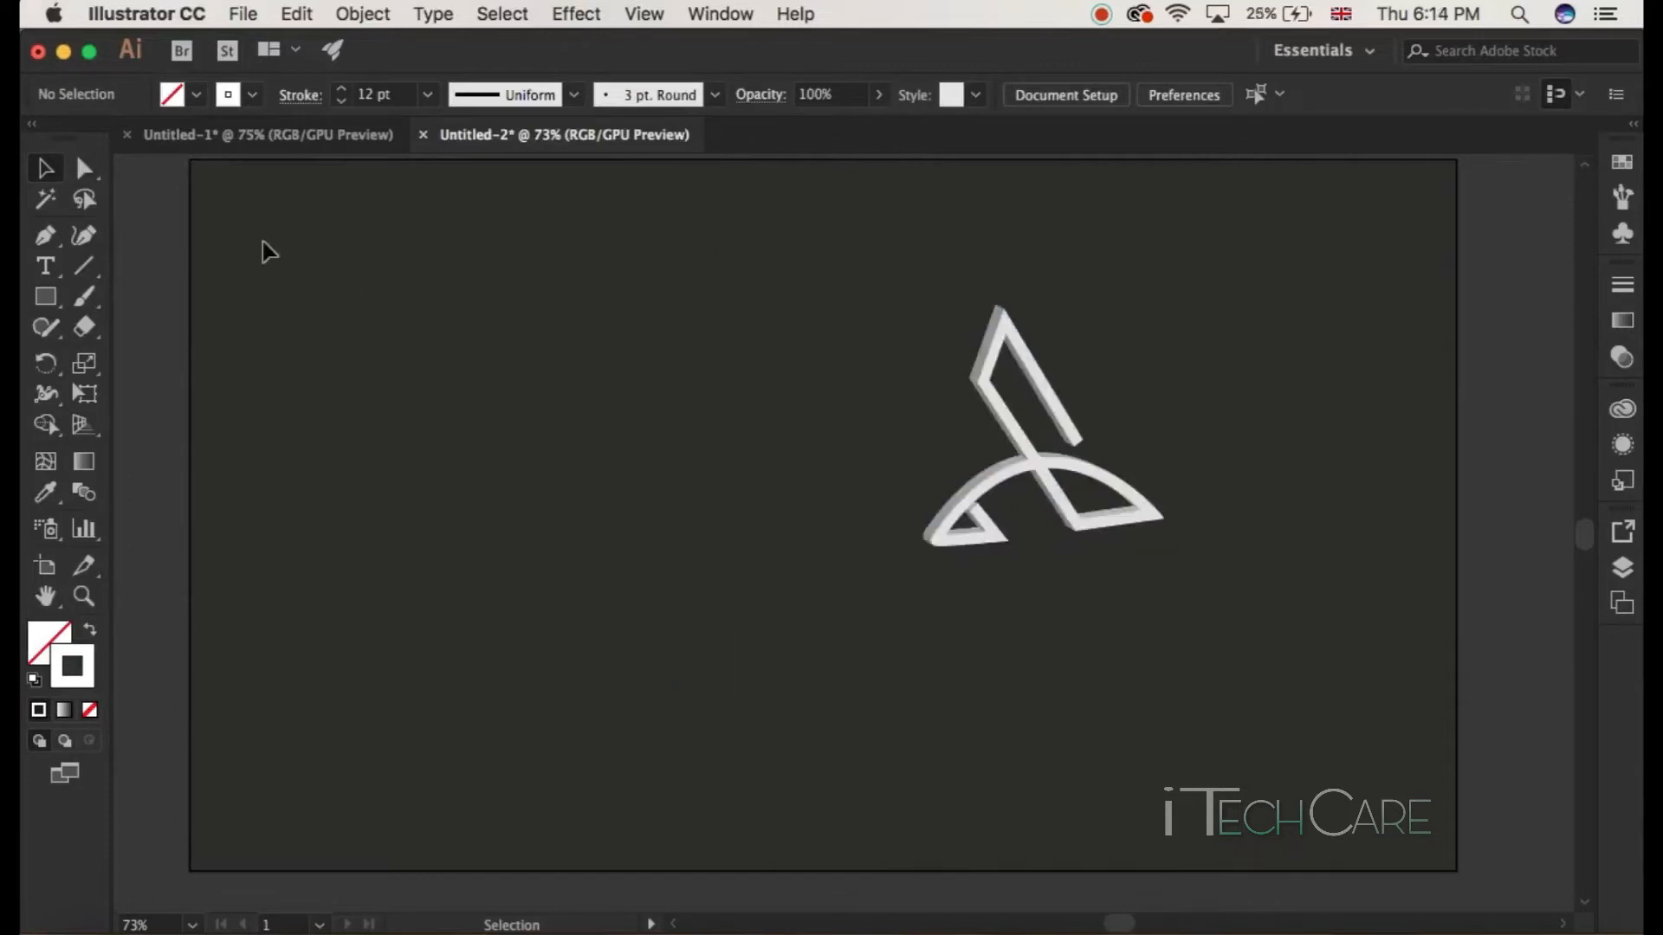
Step: Move the 3D logo further left on the artboard and expand its appearance
left_click_drag(624, 234, 1411, 835)
left_click_drag(1024, 481, 708, 497)
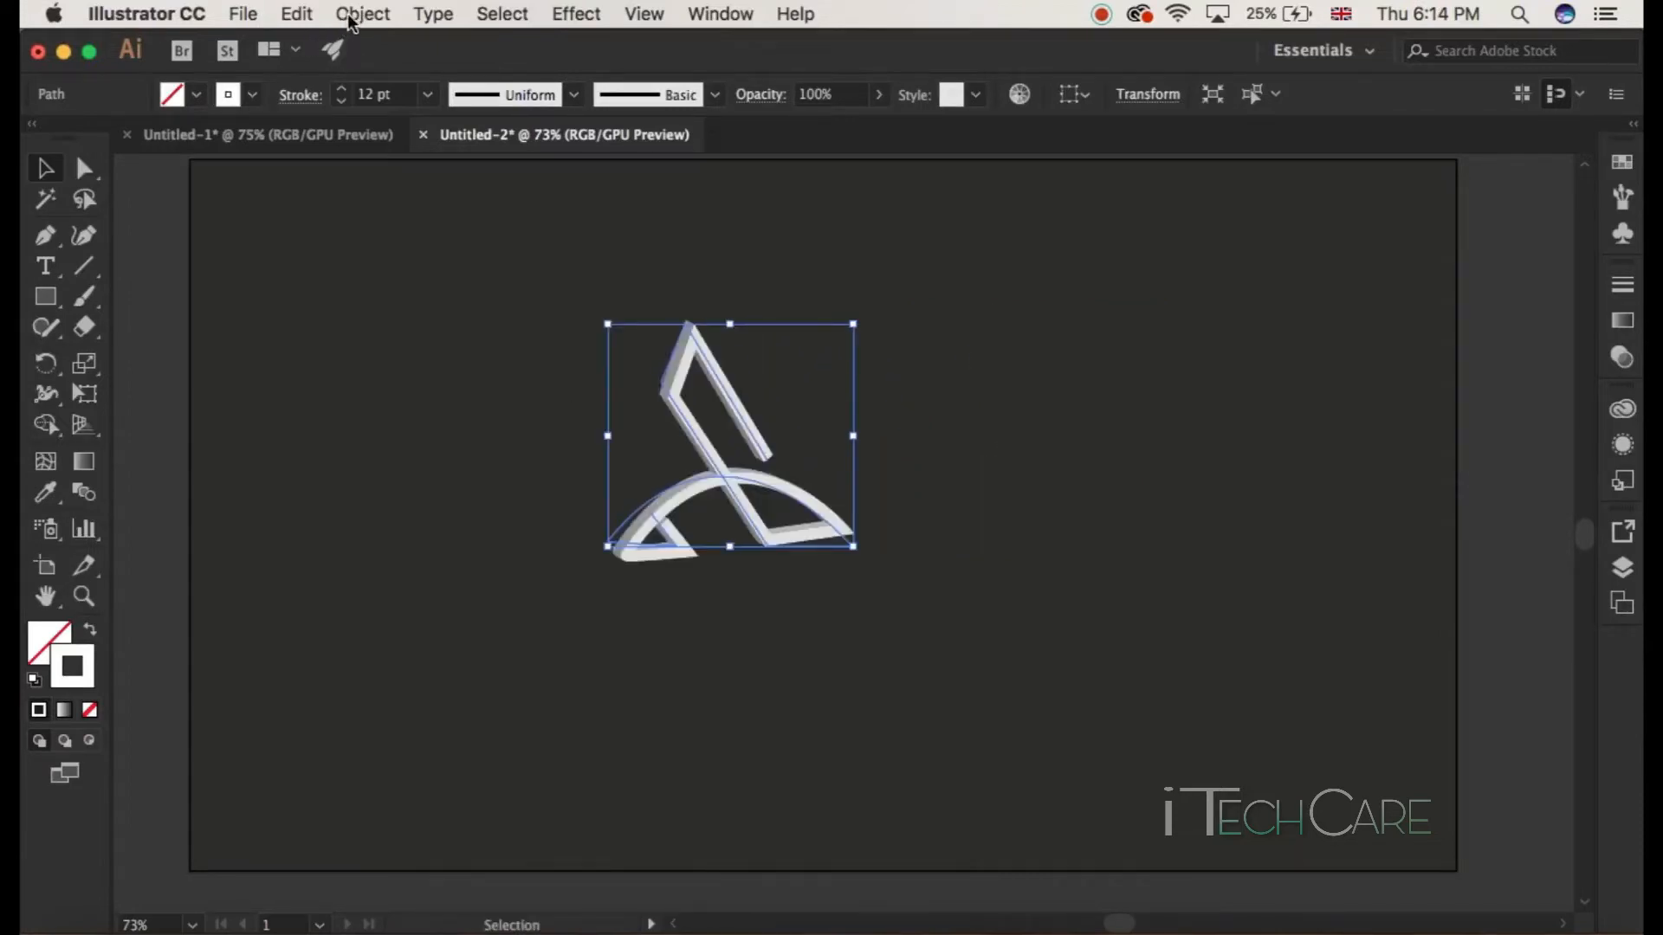
left_click(357, 19)
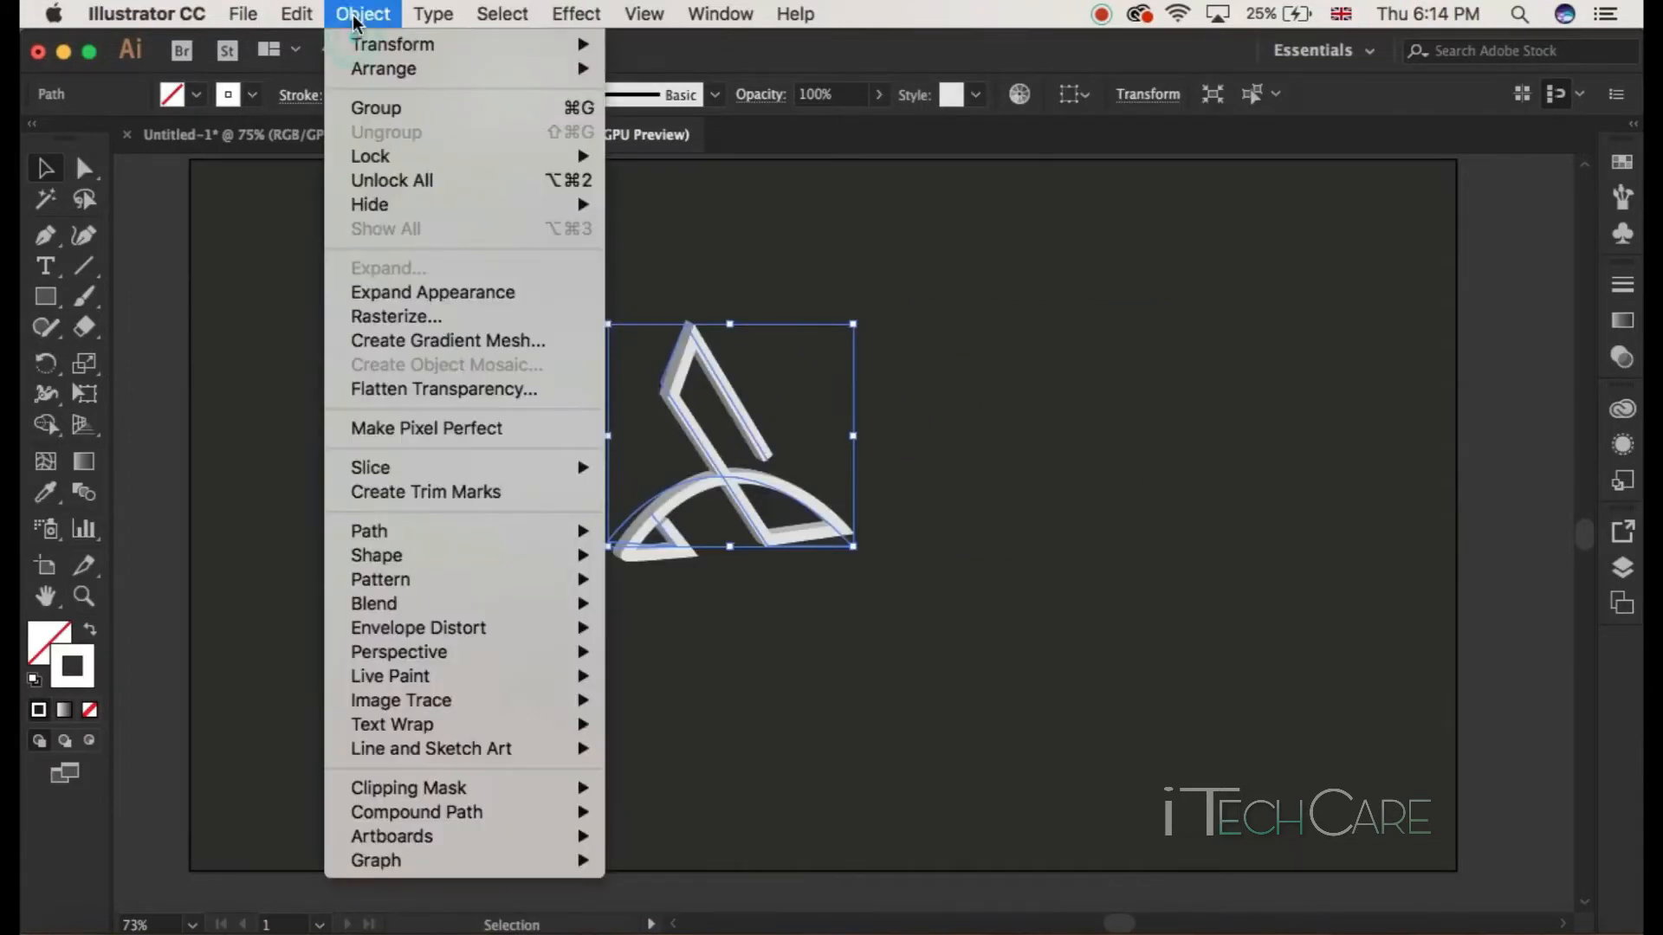
left_click(436, 292)
left_click_drag(435, 289, 820, 597)
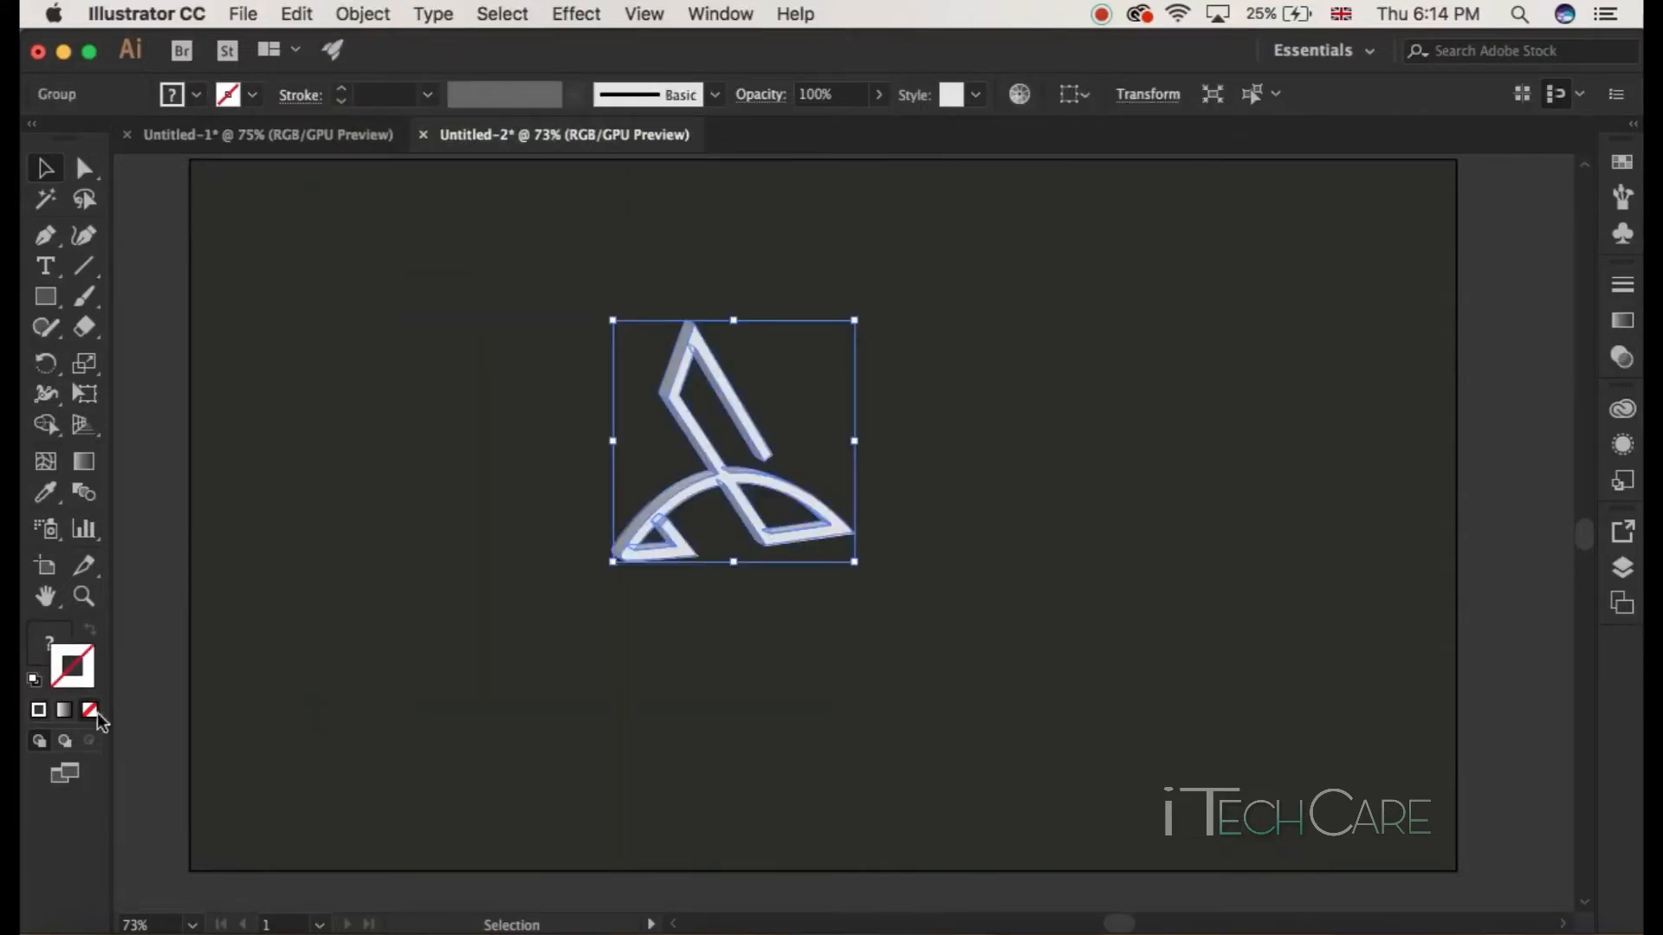
double_click(49, 645)
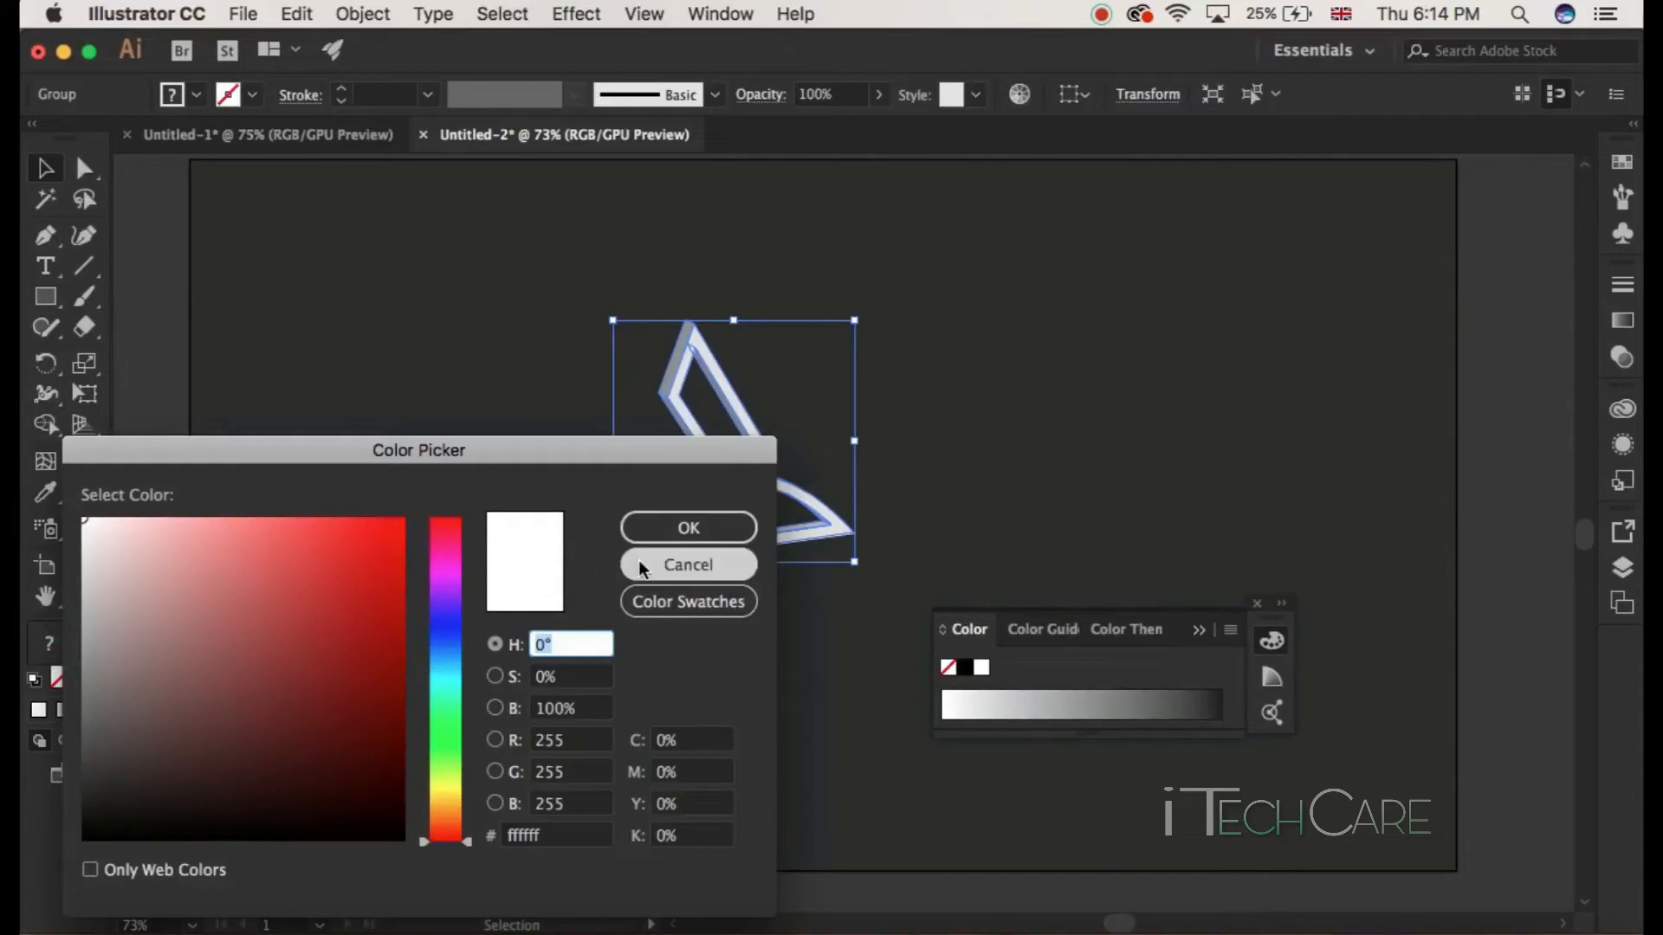
left_click(640, 566)
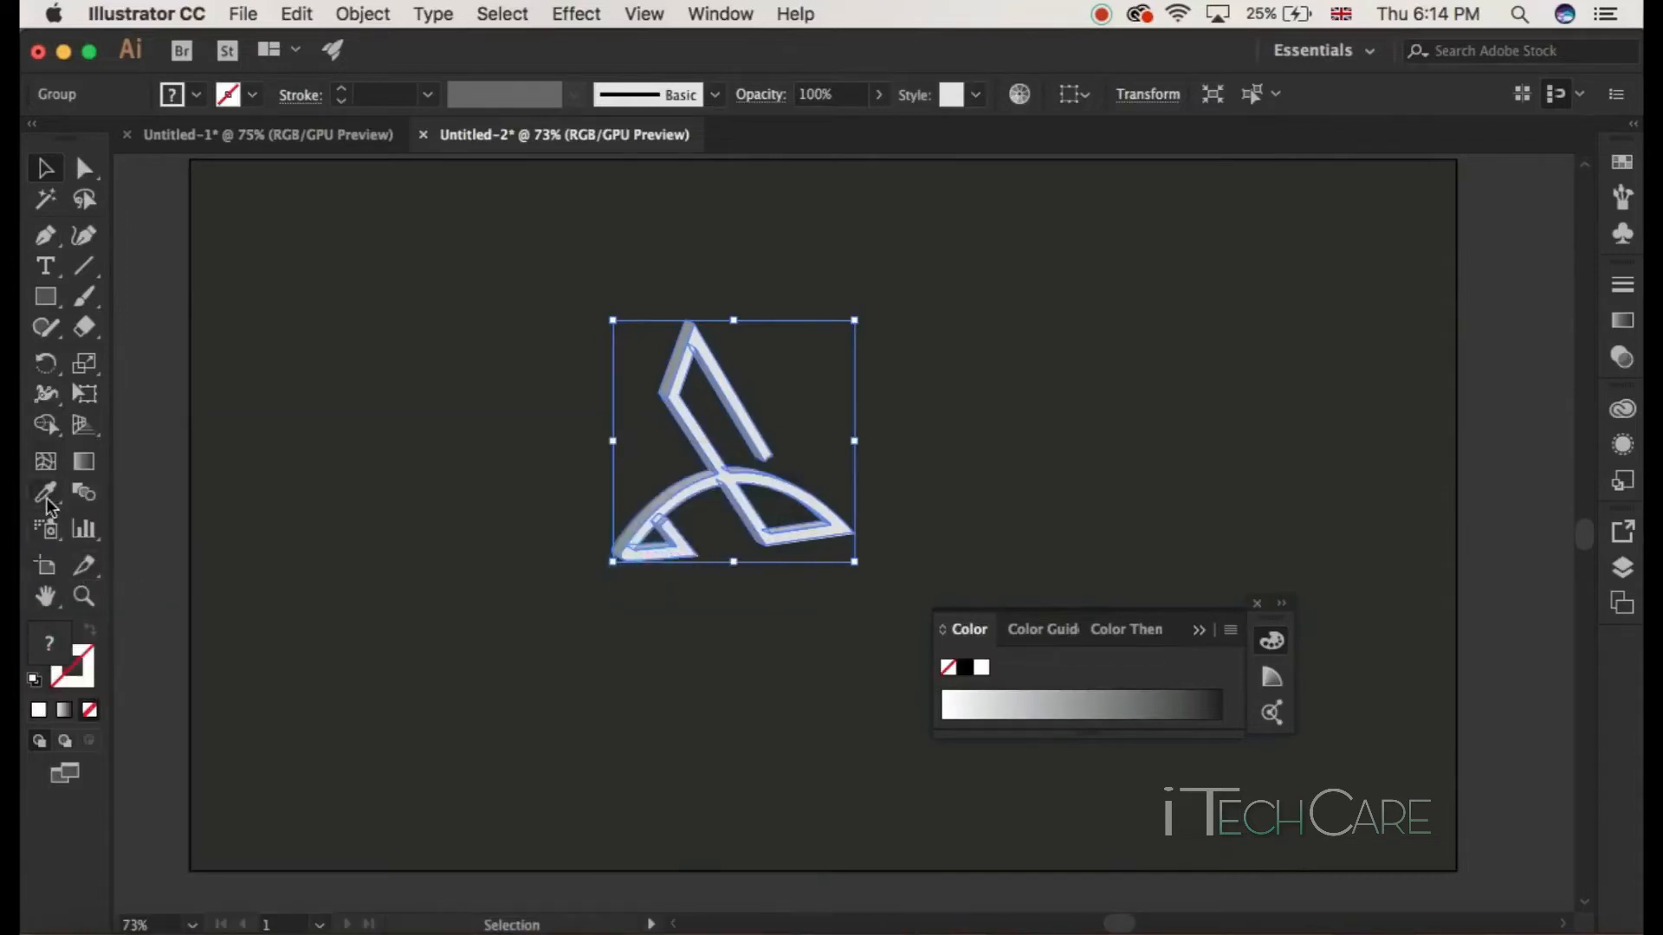
left_click(1258, 605)
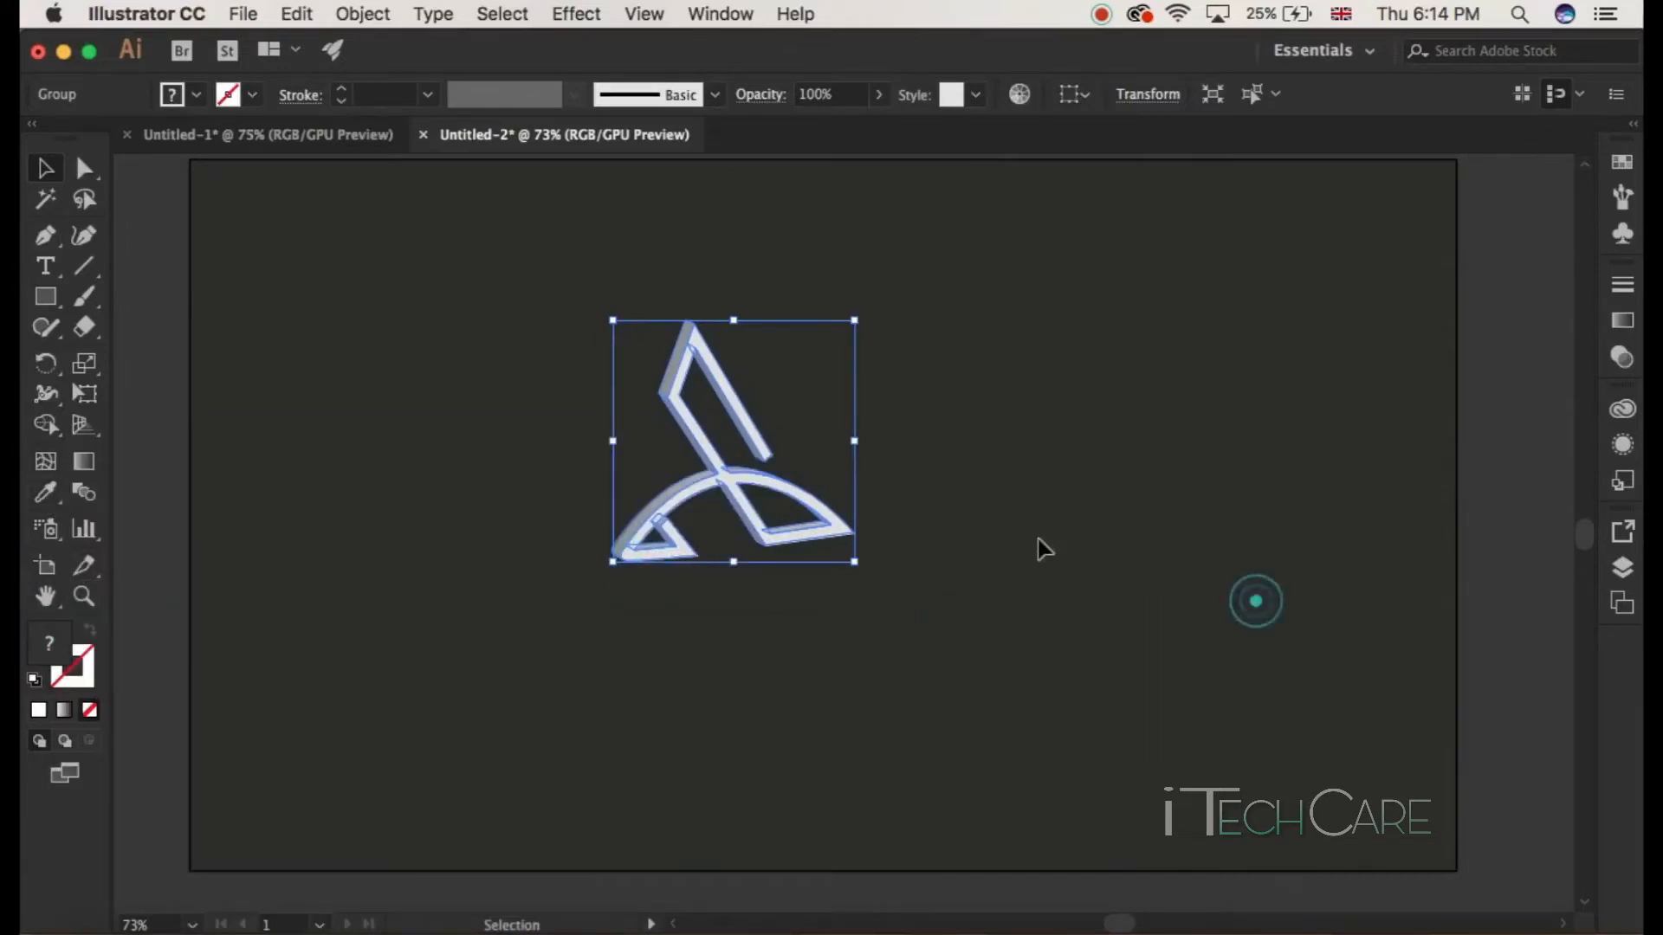
Step: Select the expanded logo and fill it with dark red, b70808
left_click(1036, 538)
left_click_drag(334, 260, 1002, 623)
left_click(46, 492)
left_click(401, 521)
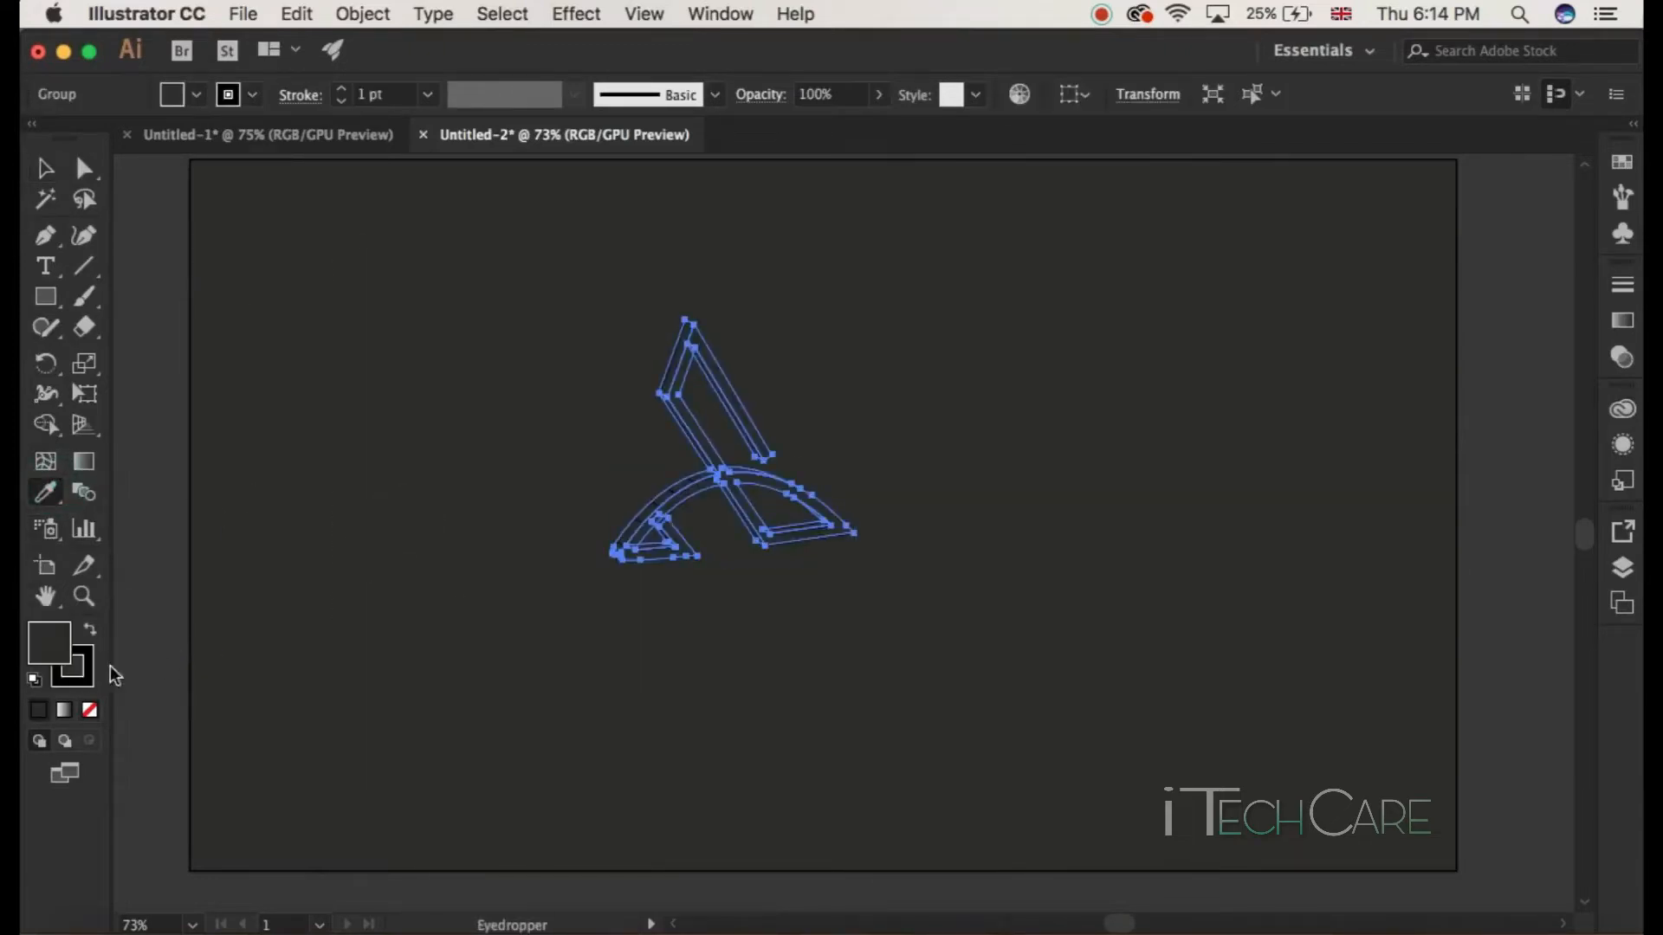
double_click(45, 654)
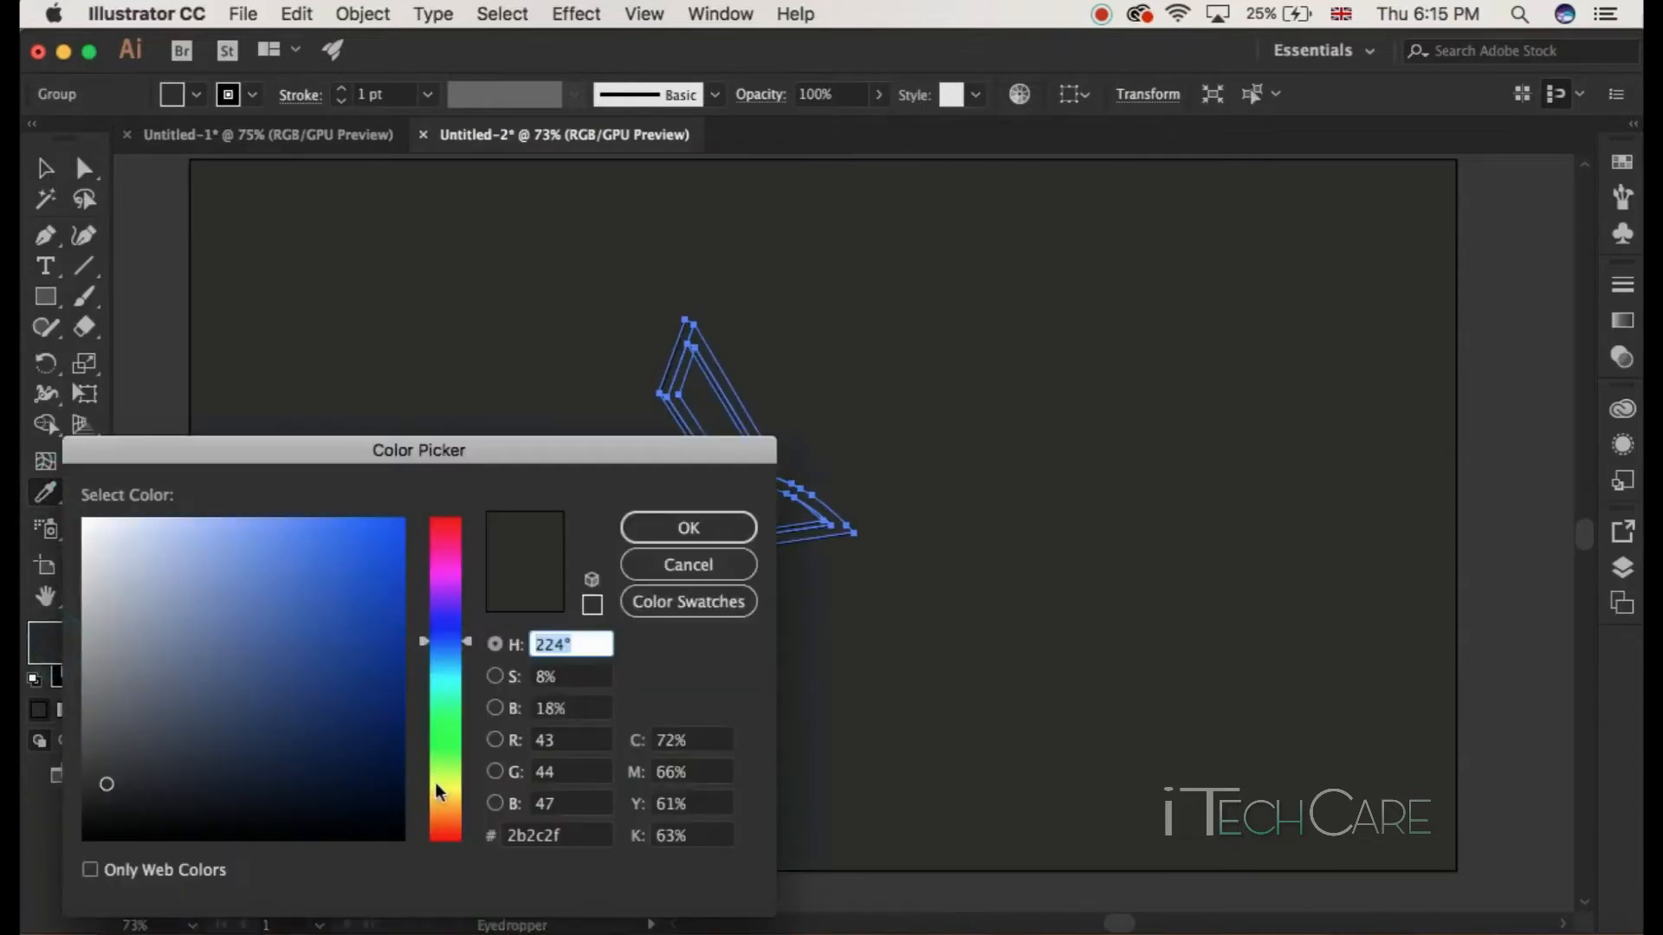
left_click_drag(442, 795, 433, 861)
left_click(392, 617)
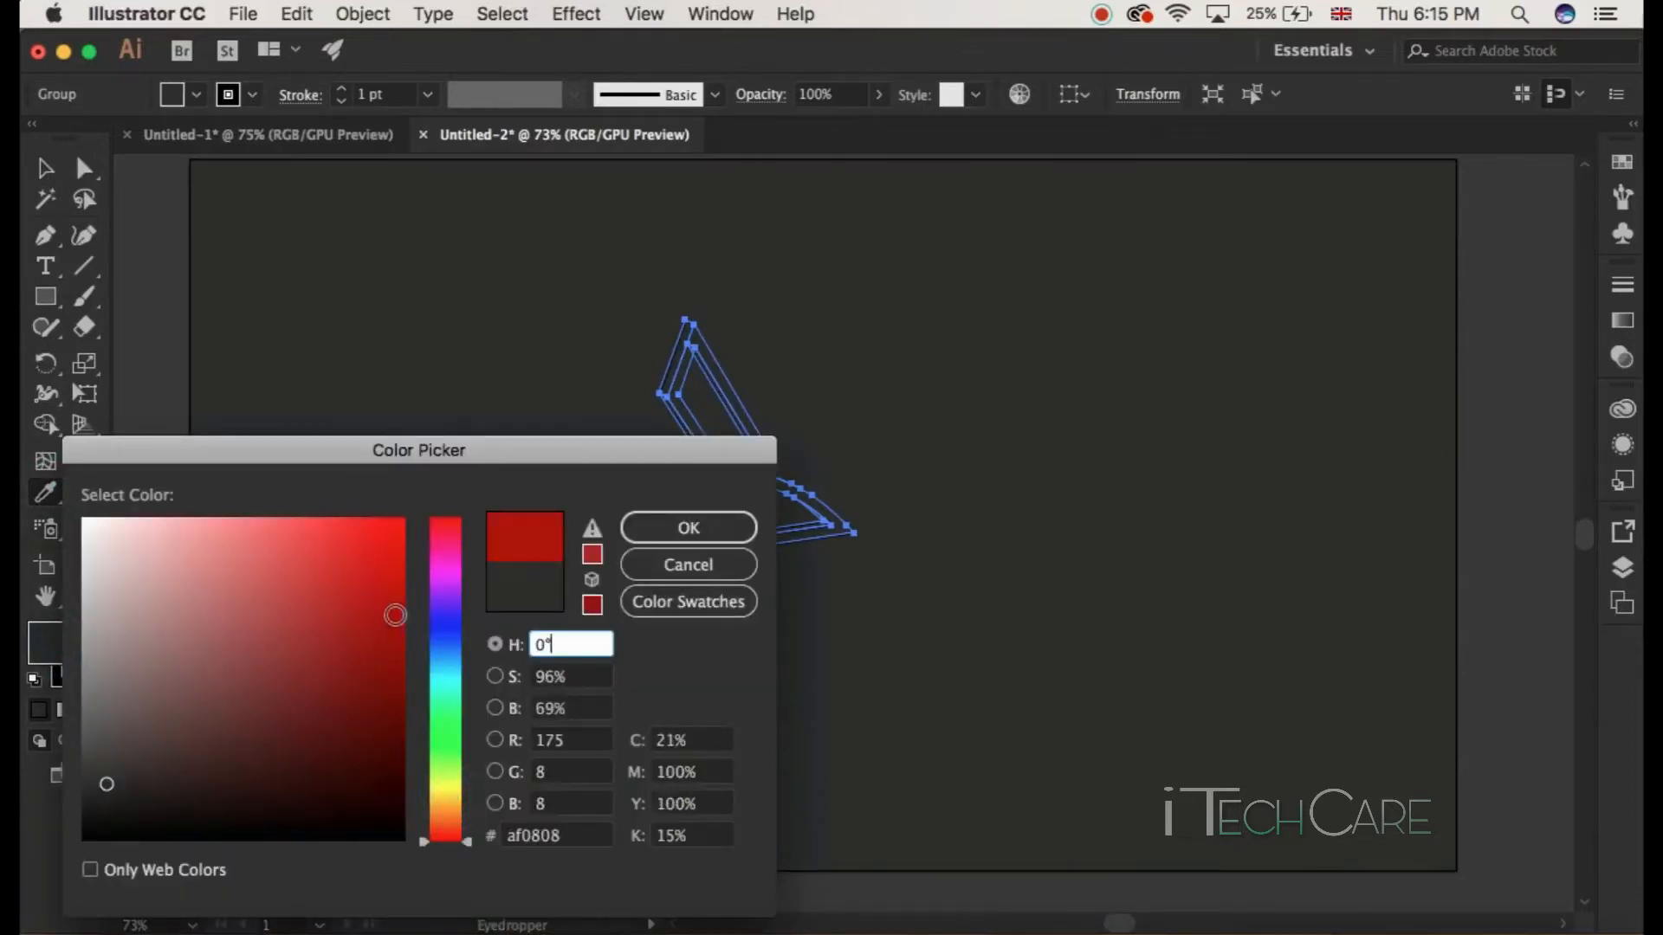
left_click(391, 609)
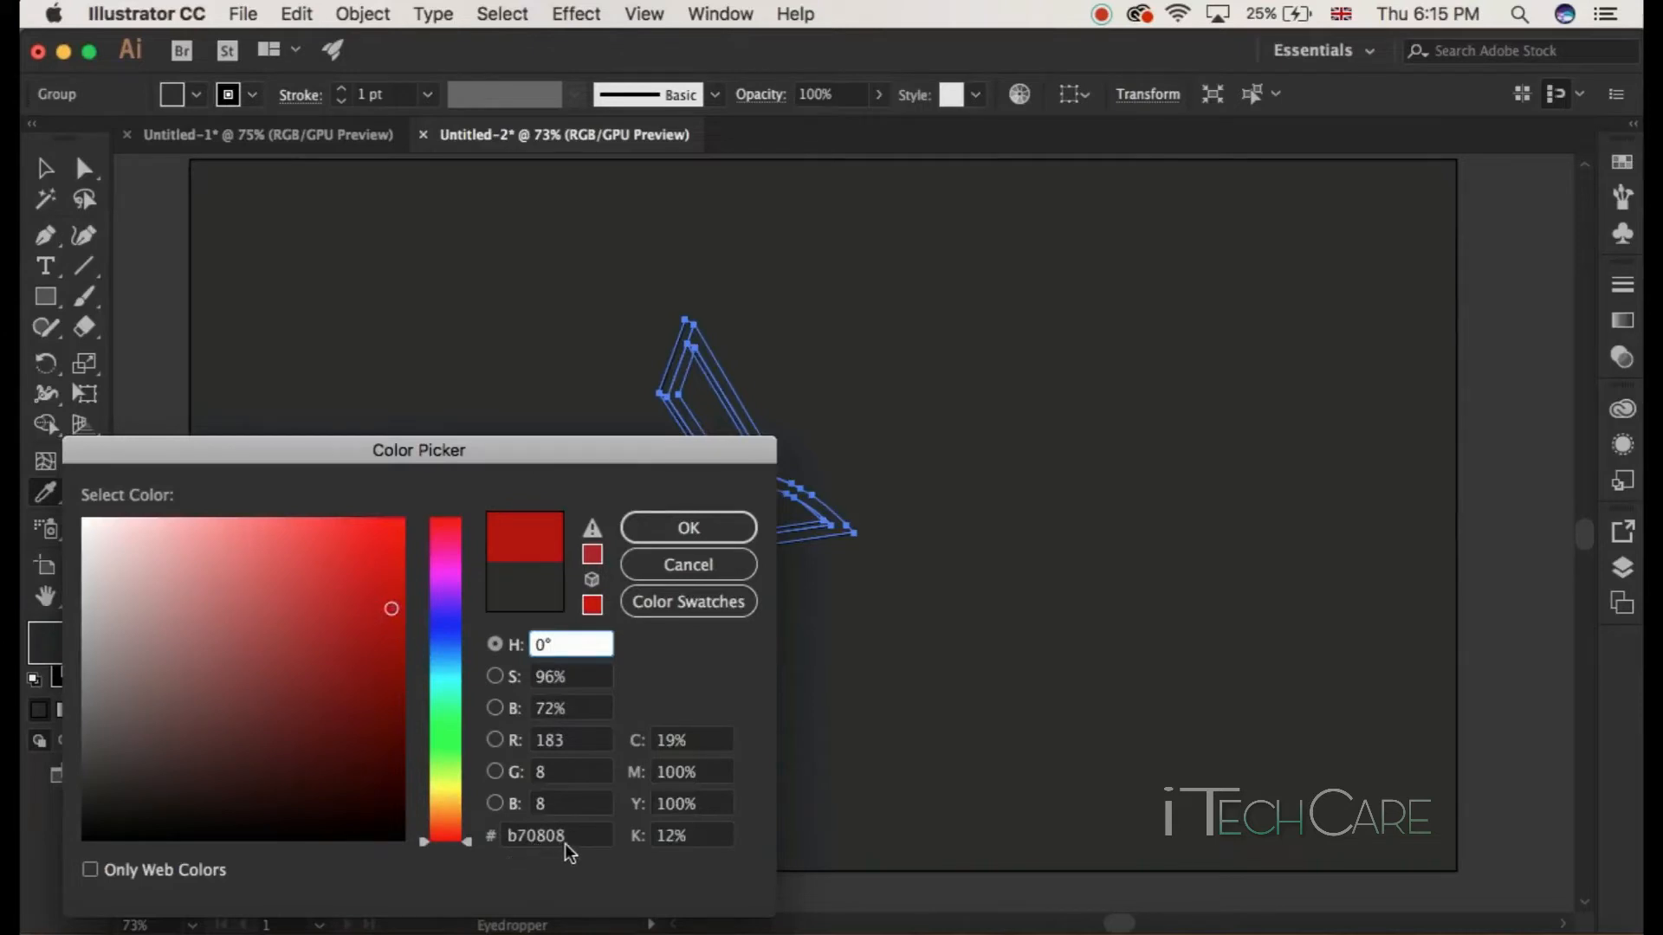
left_click(719, 528)
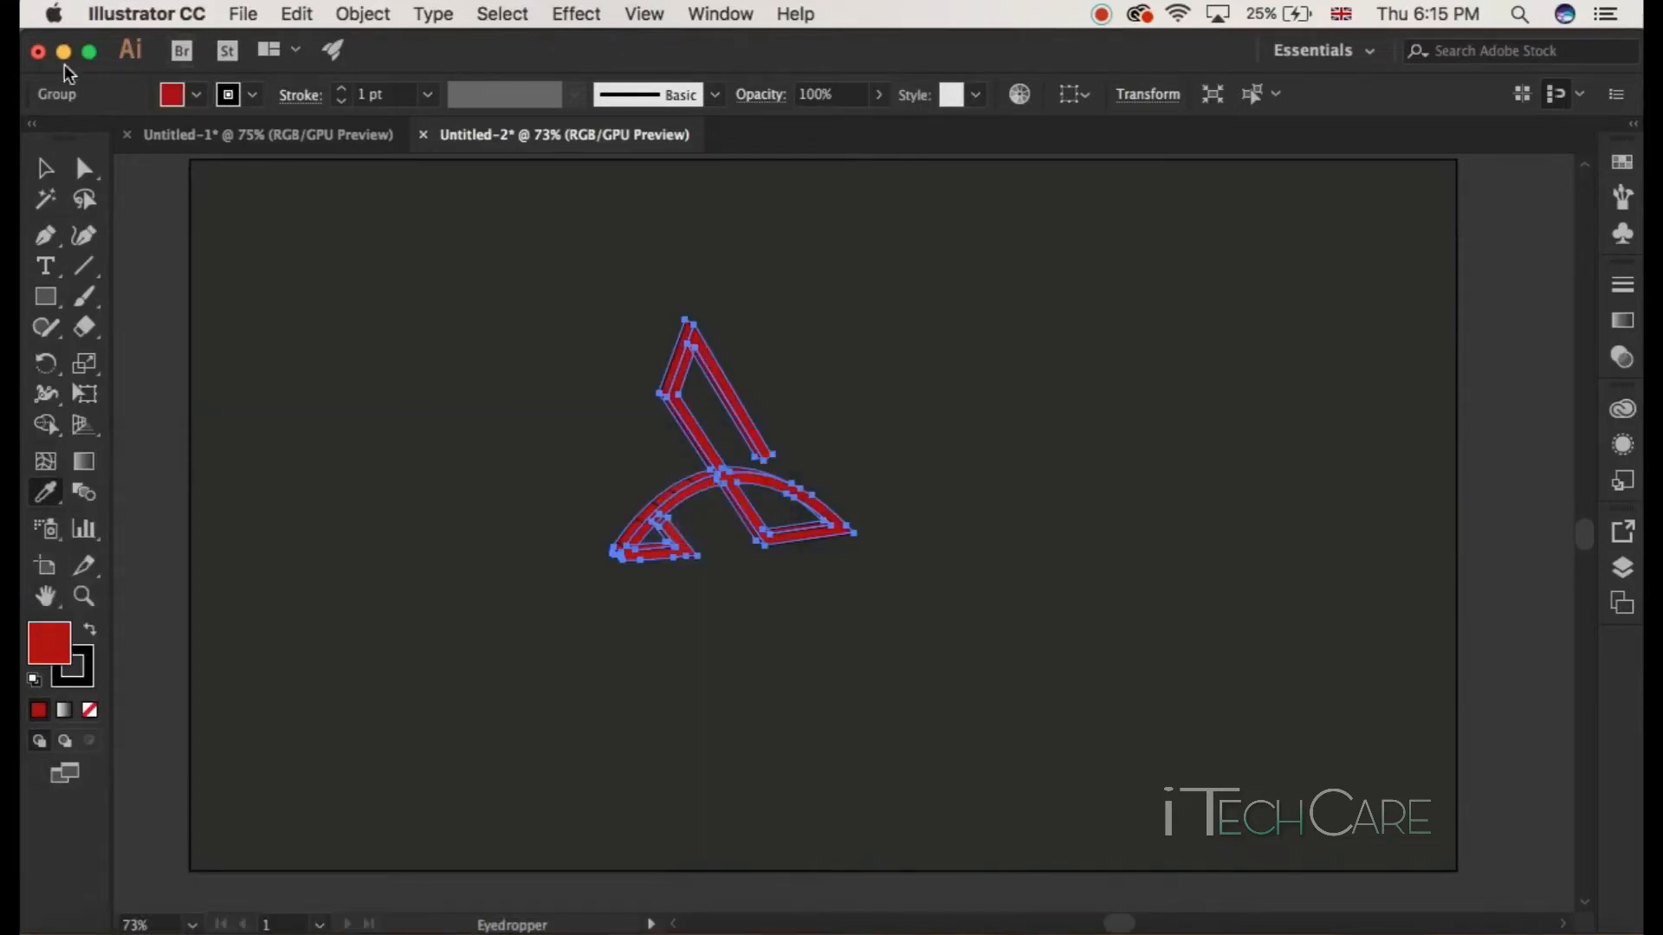
Step: Select the whole logo and set its stroke to None
left_click(48, 160)
left_click(360, 381)
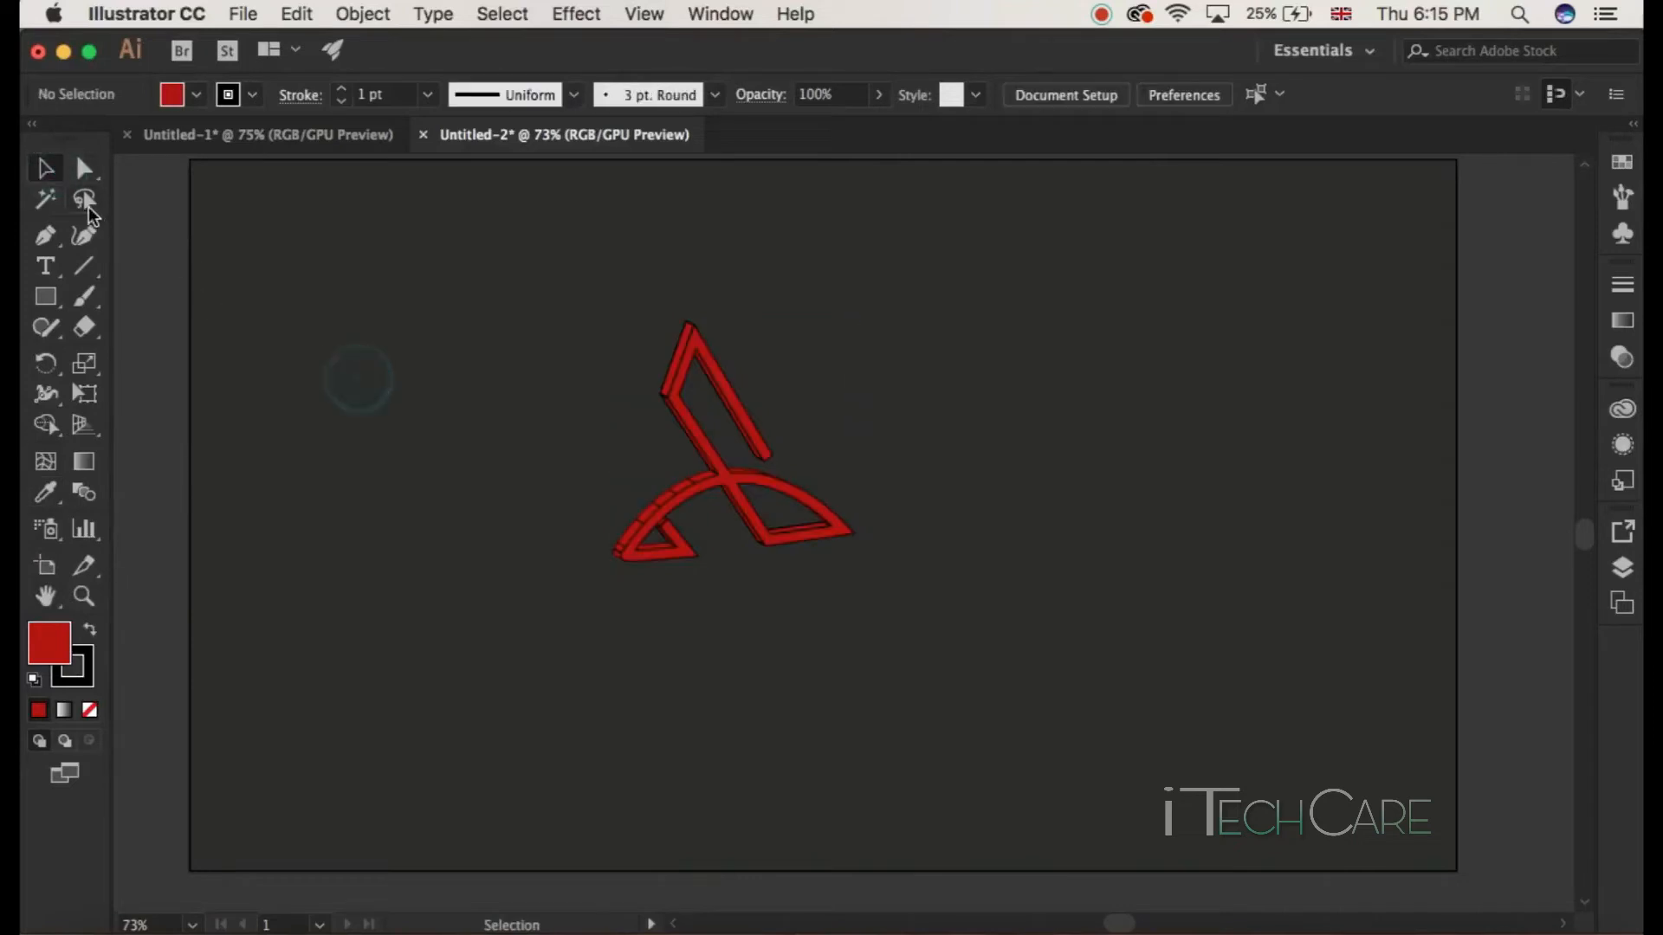
left_click_drag(462, 301, 1002, 650)
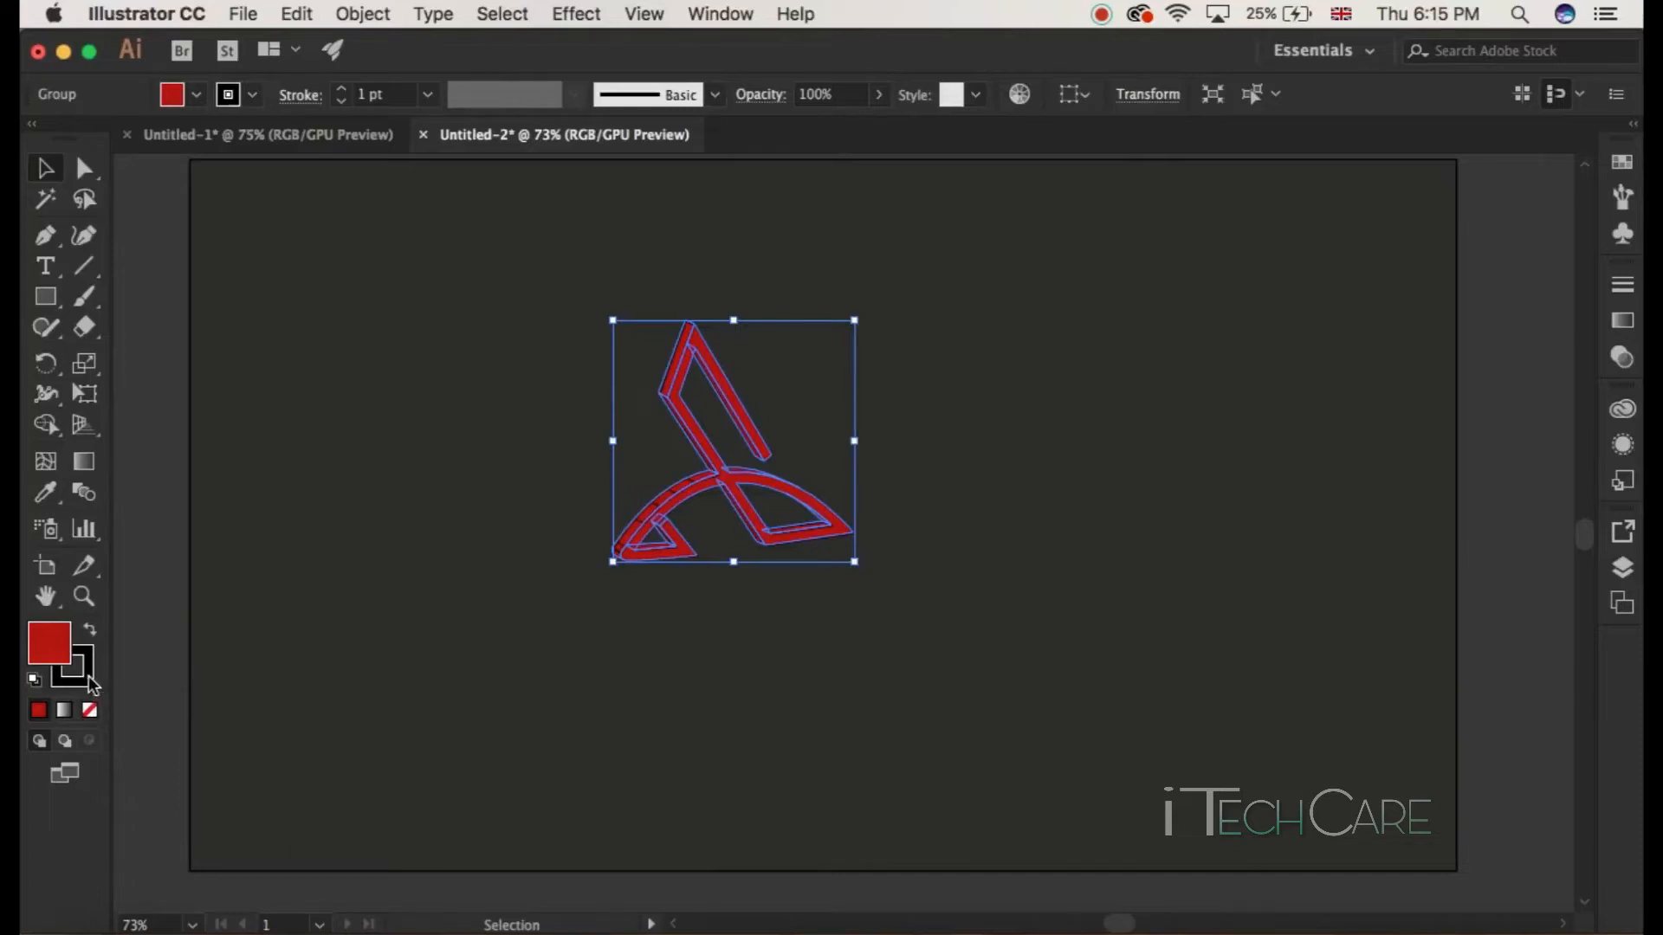
left_click(90, 684)
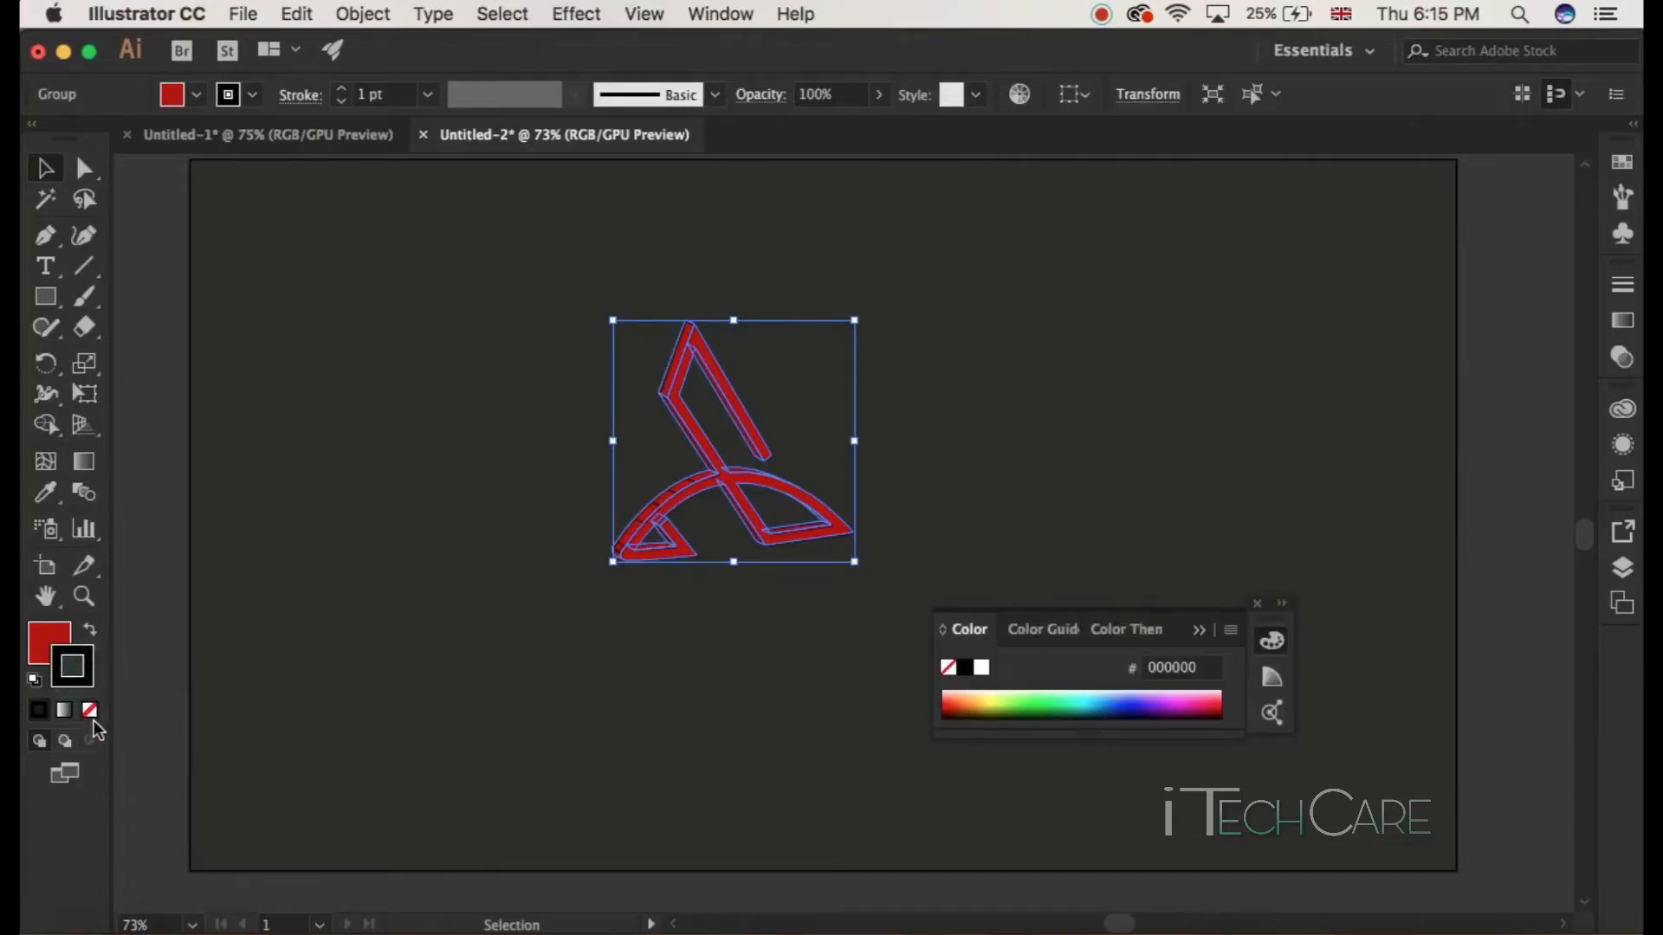
left_click(90, 711)
left_click(399, 651)
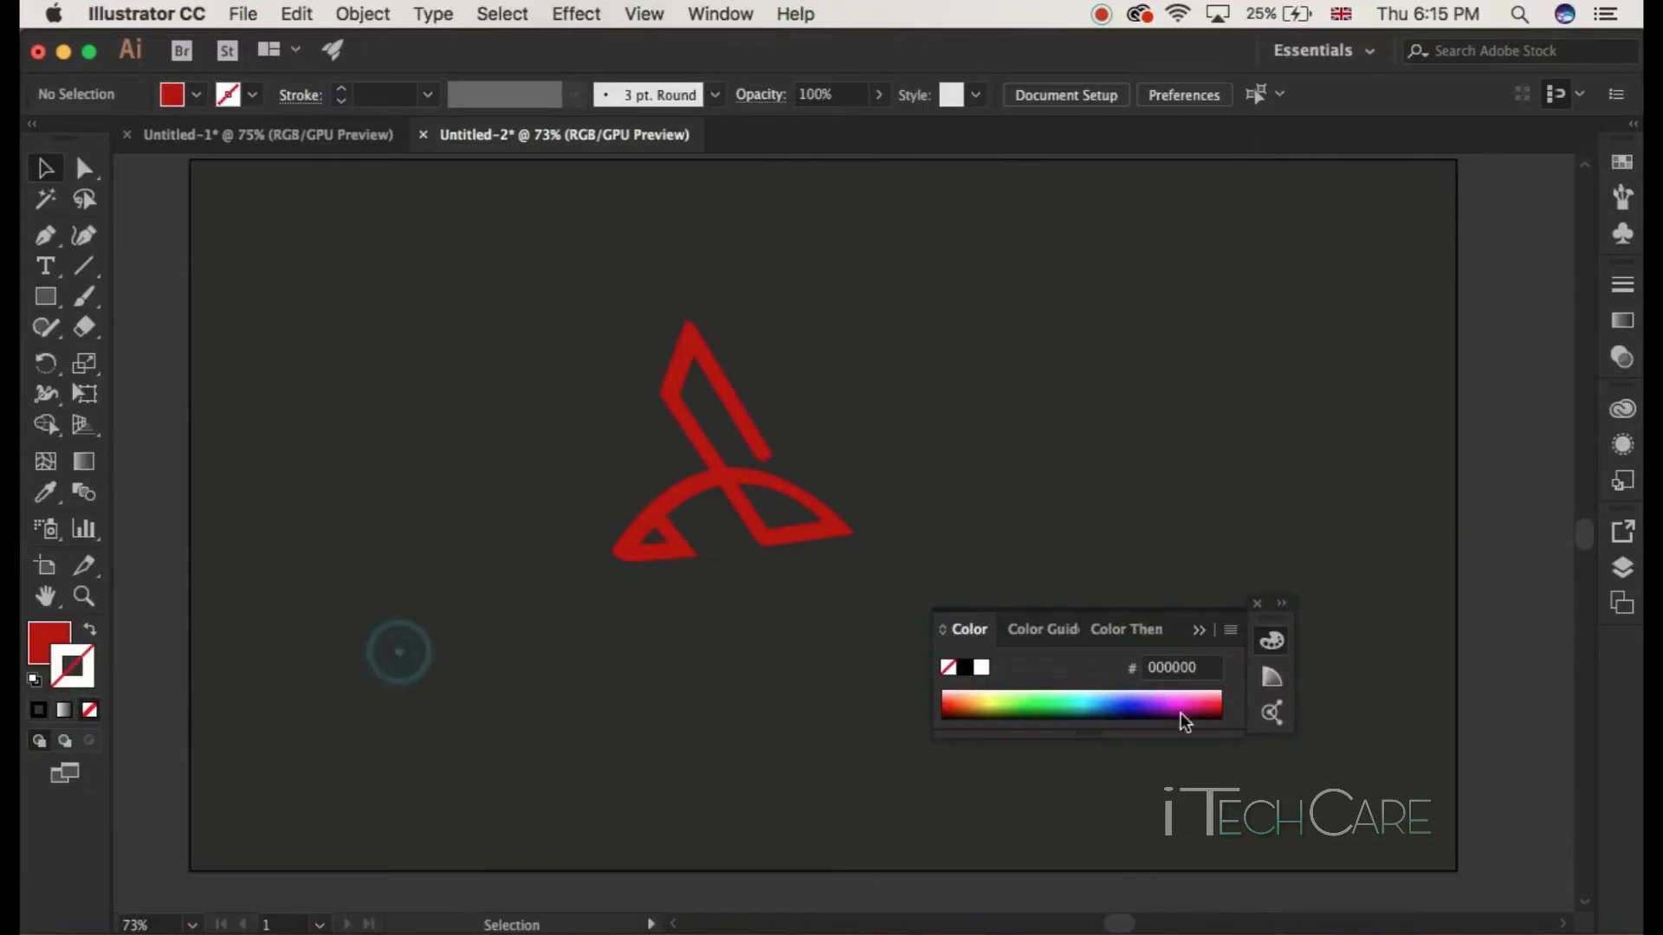
left_click(1264, 604)
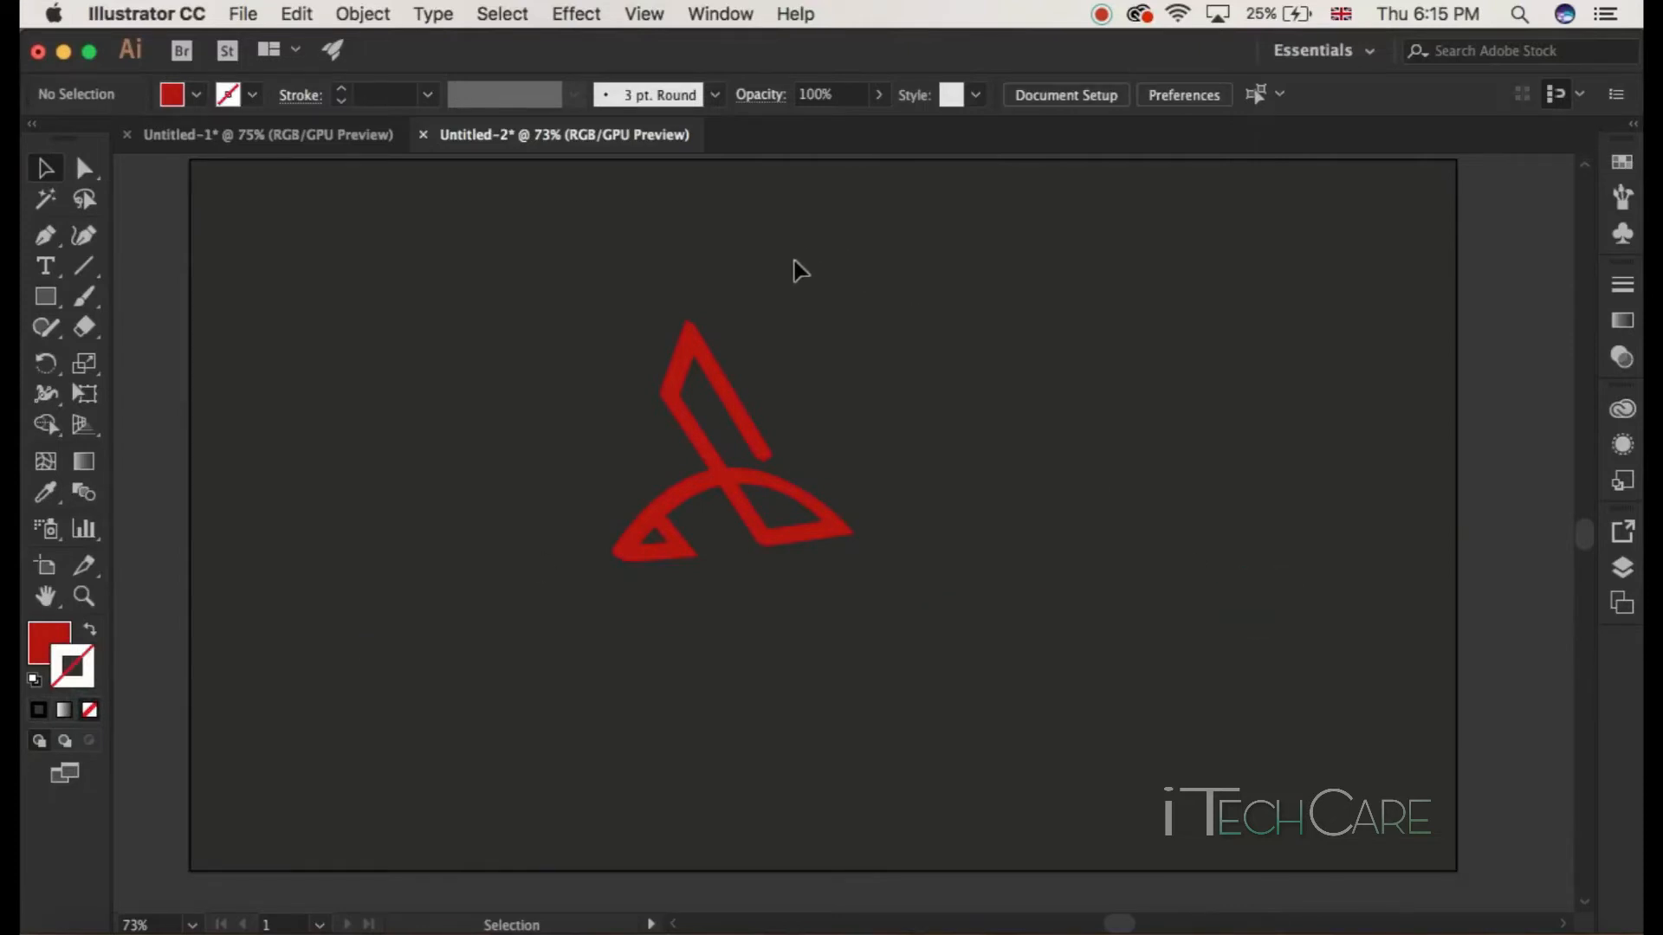
Step: Fill the logo's front face paths with white, ffffff
left_click_drag(791, 257, 606, 608)
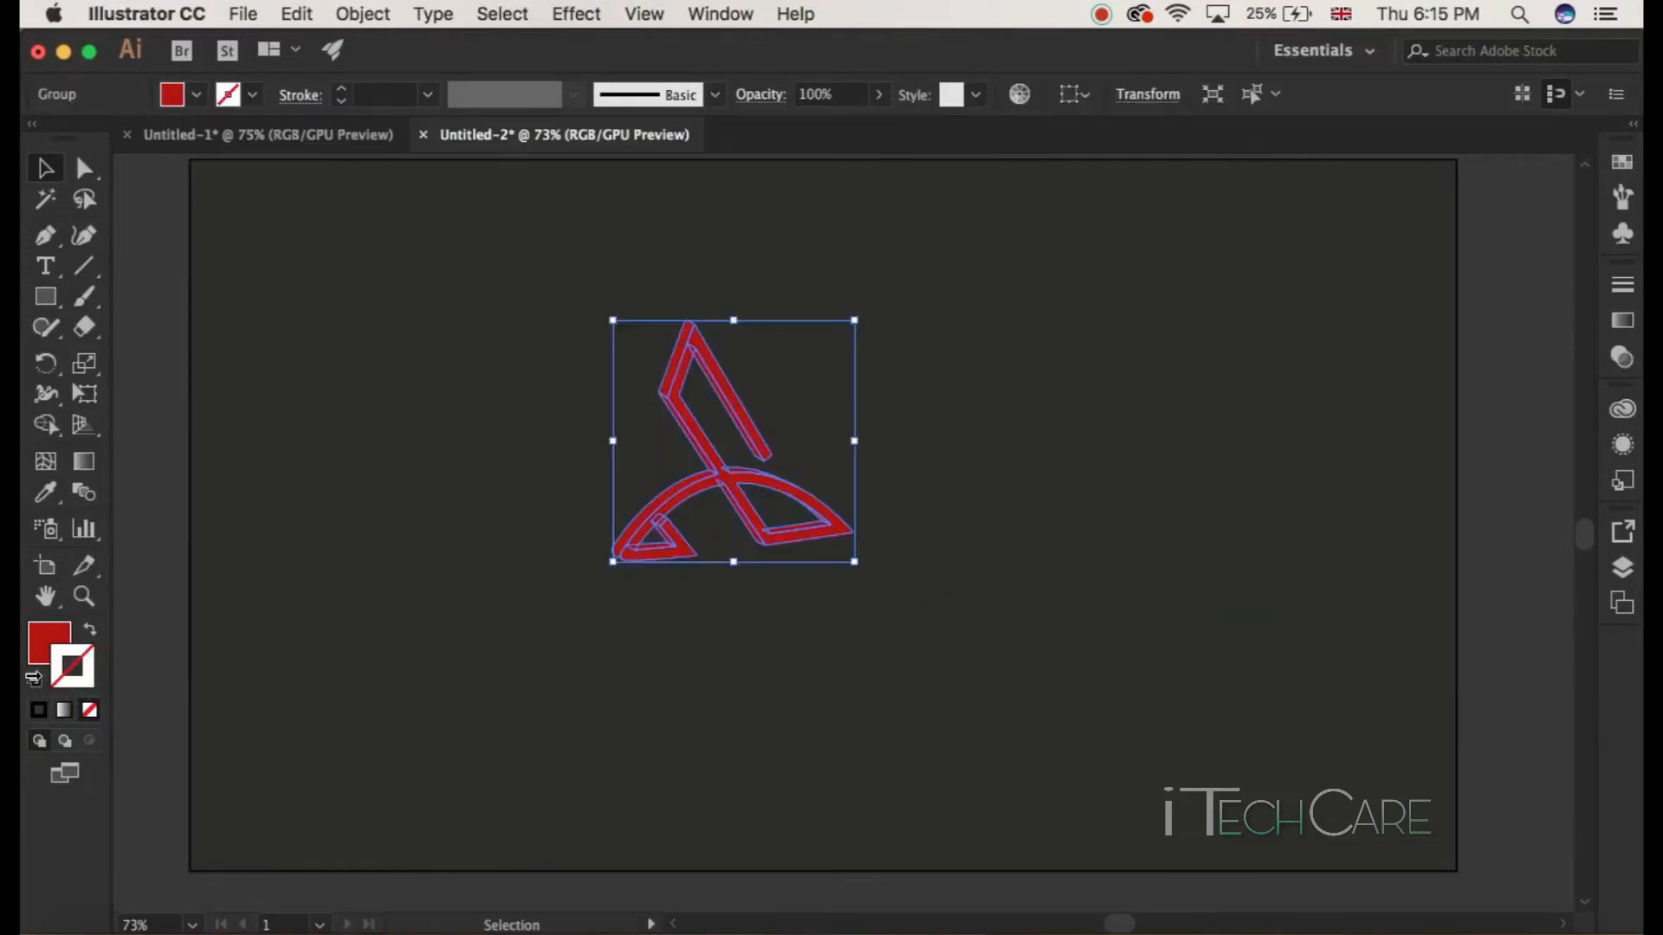
left_click(266, 544)
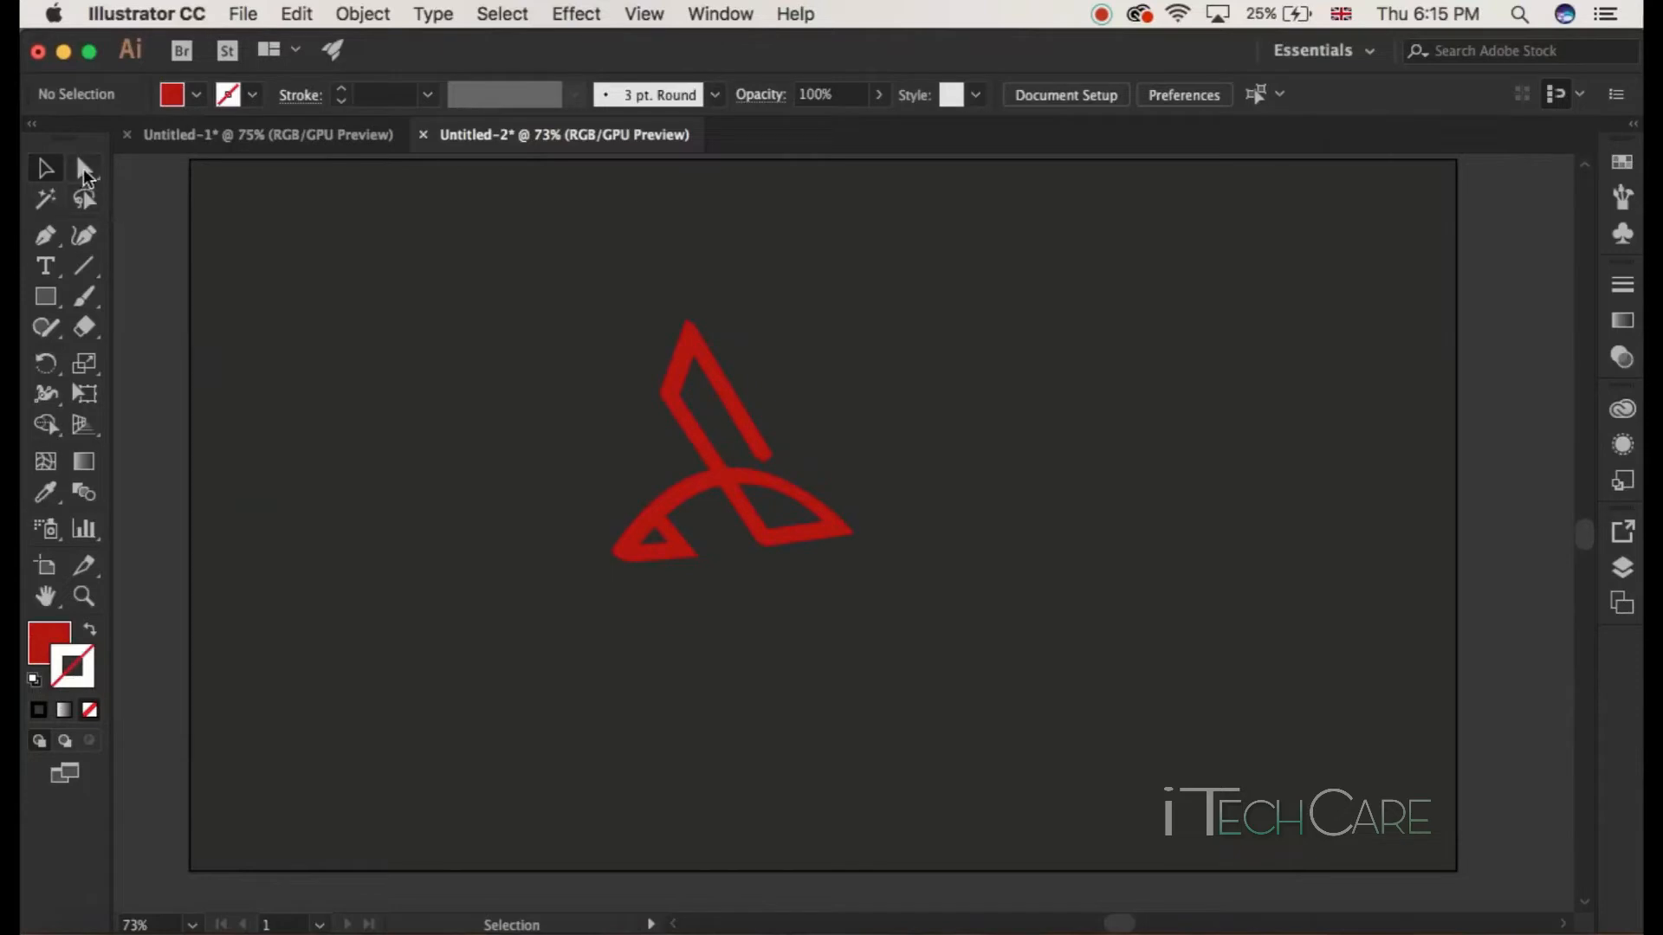
left_click(83, 169)
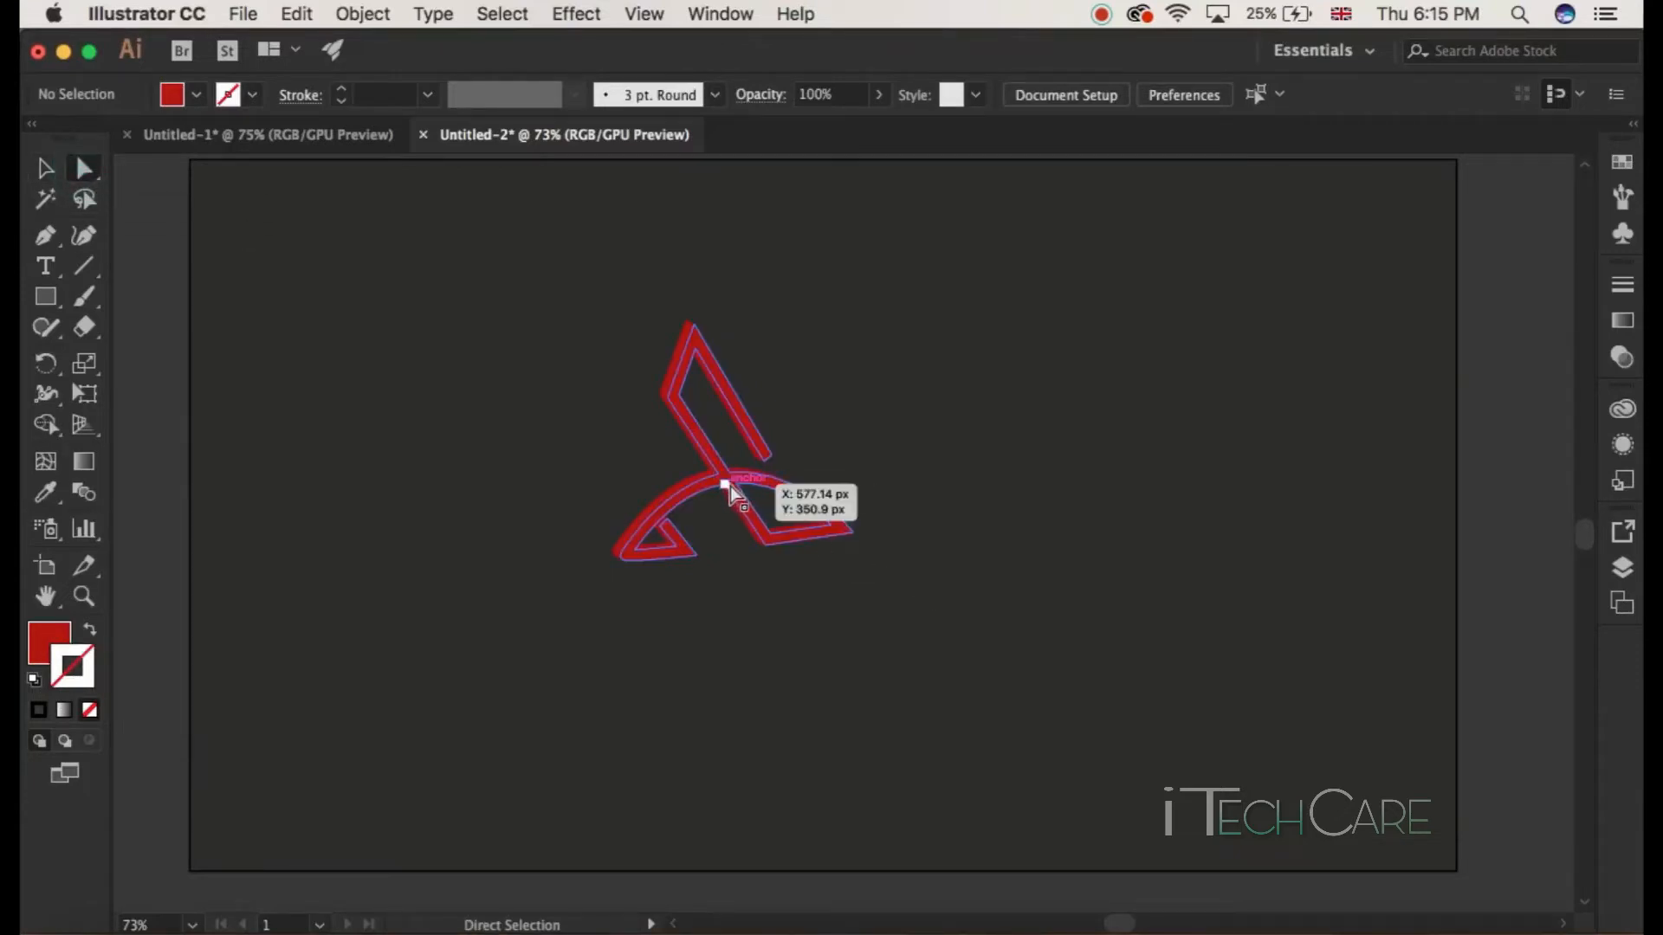
left_click(743, 511)
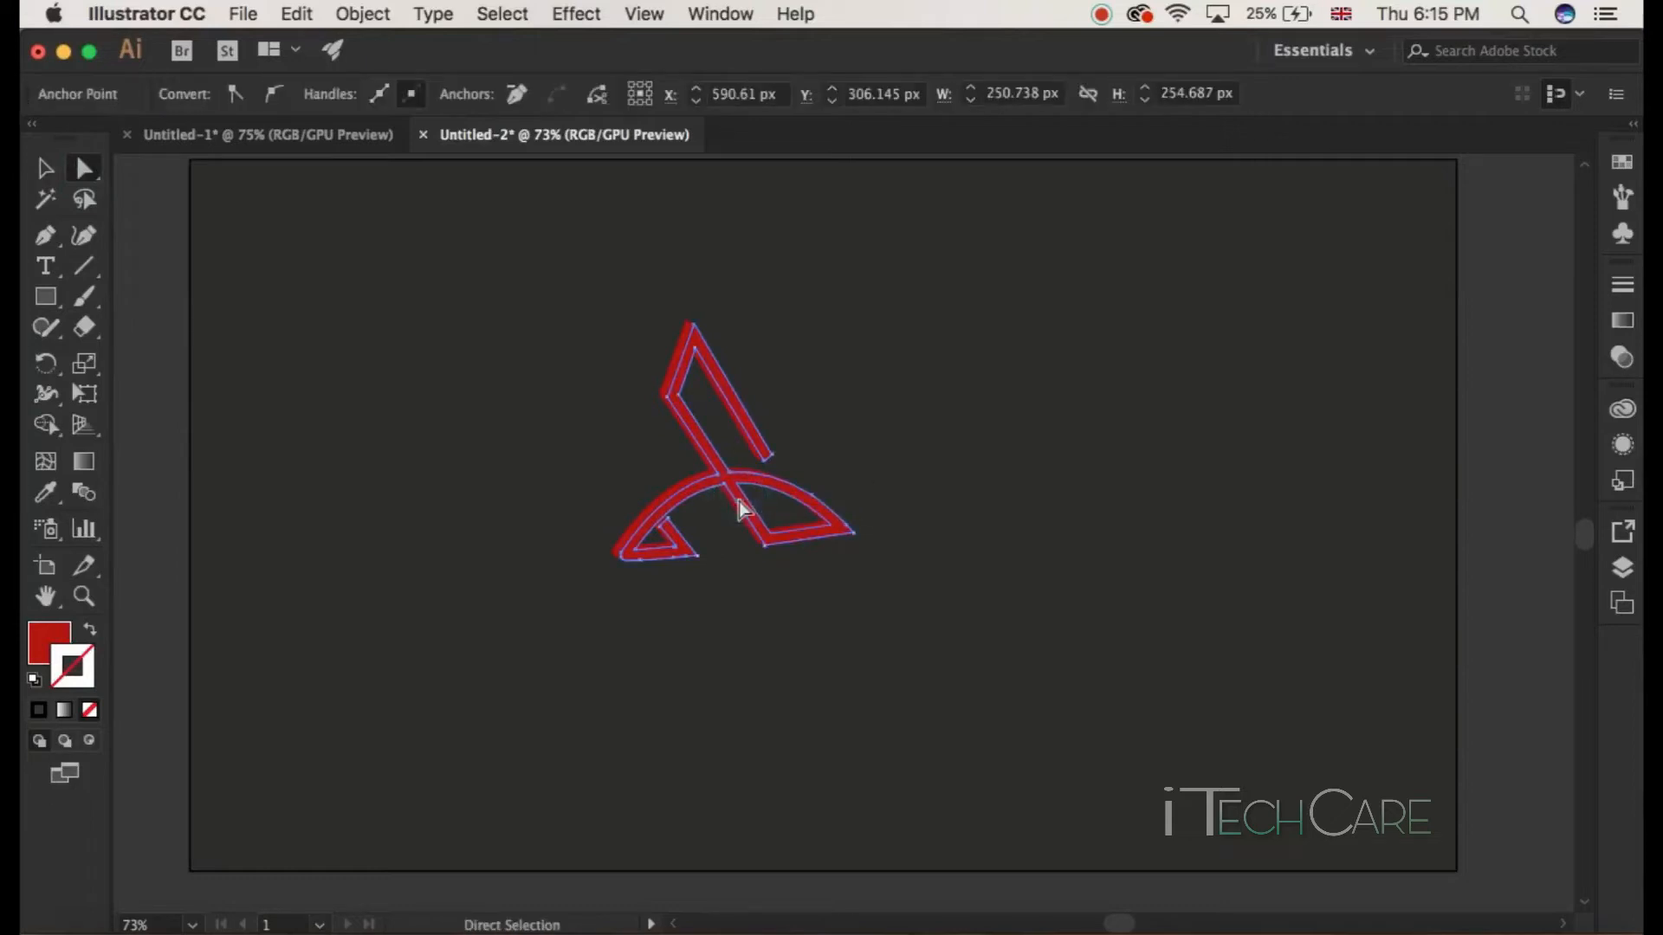
double_click(49, 643)
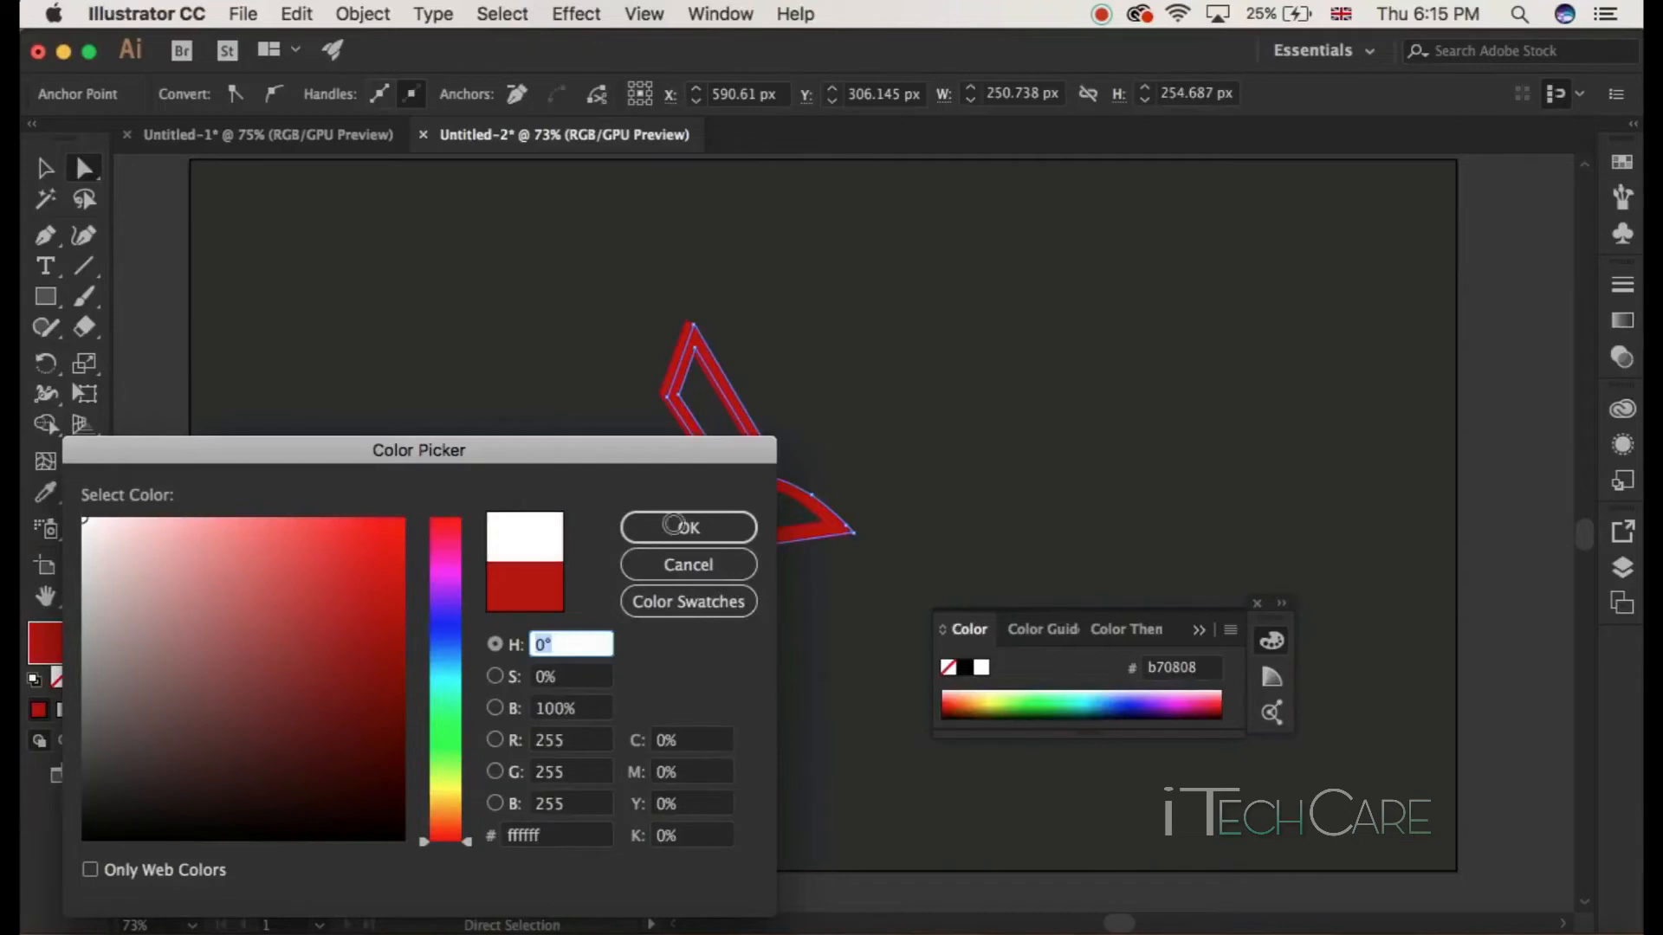
left_click(747, 529)
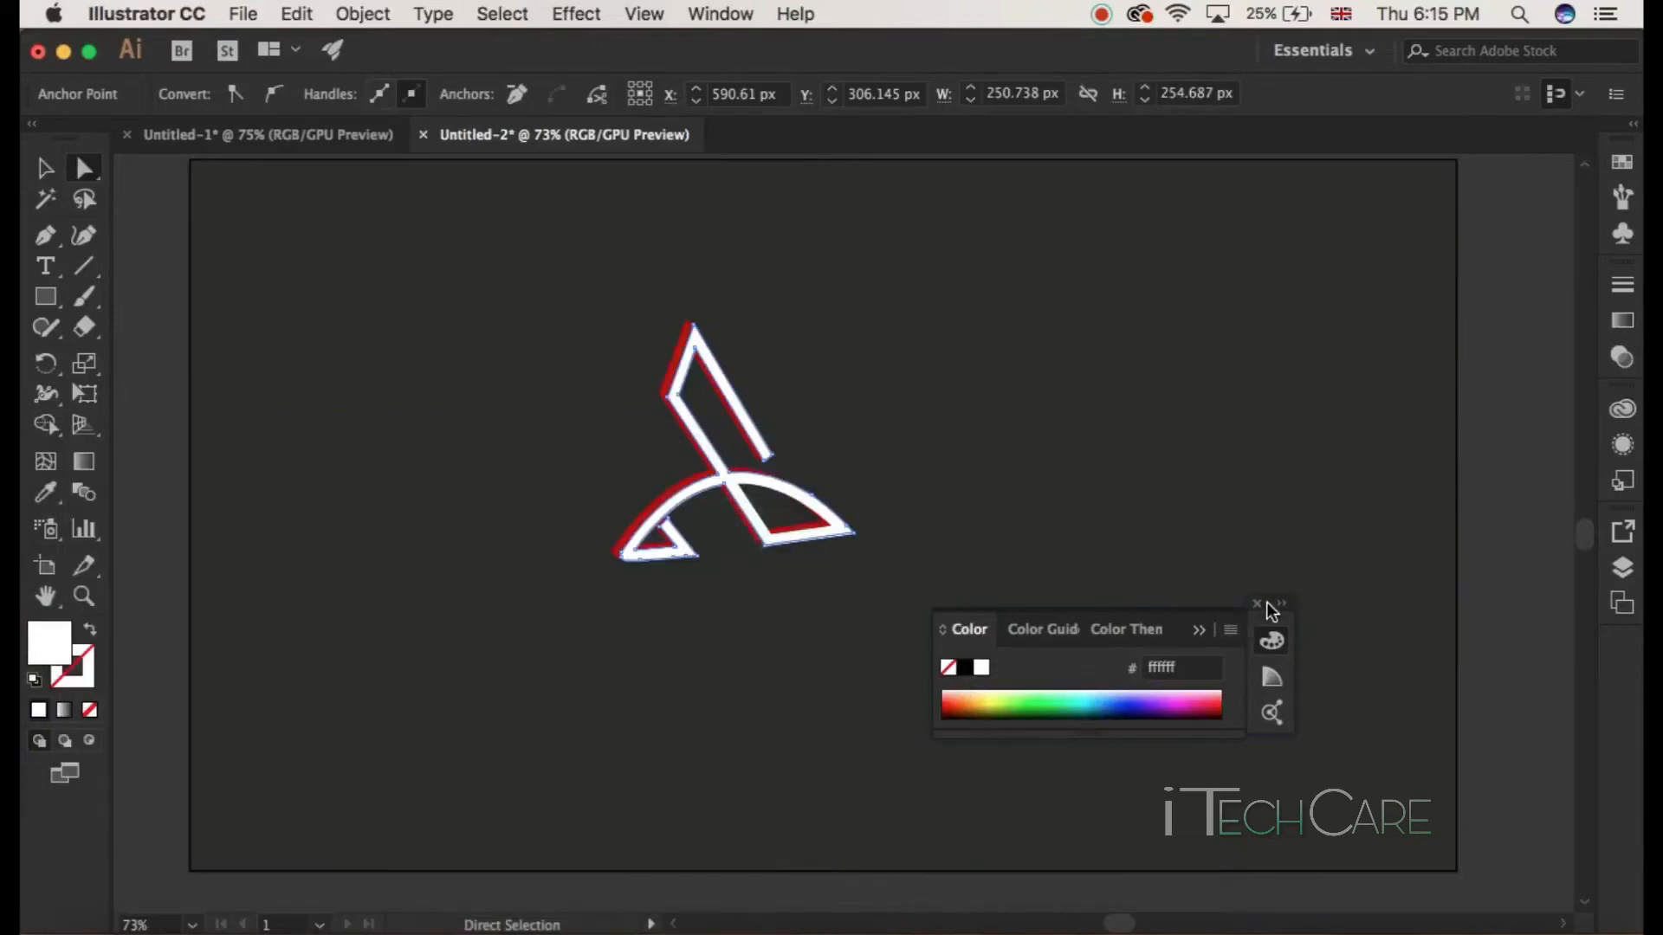
left_click(1257, 604)
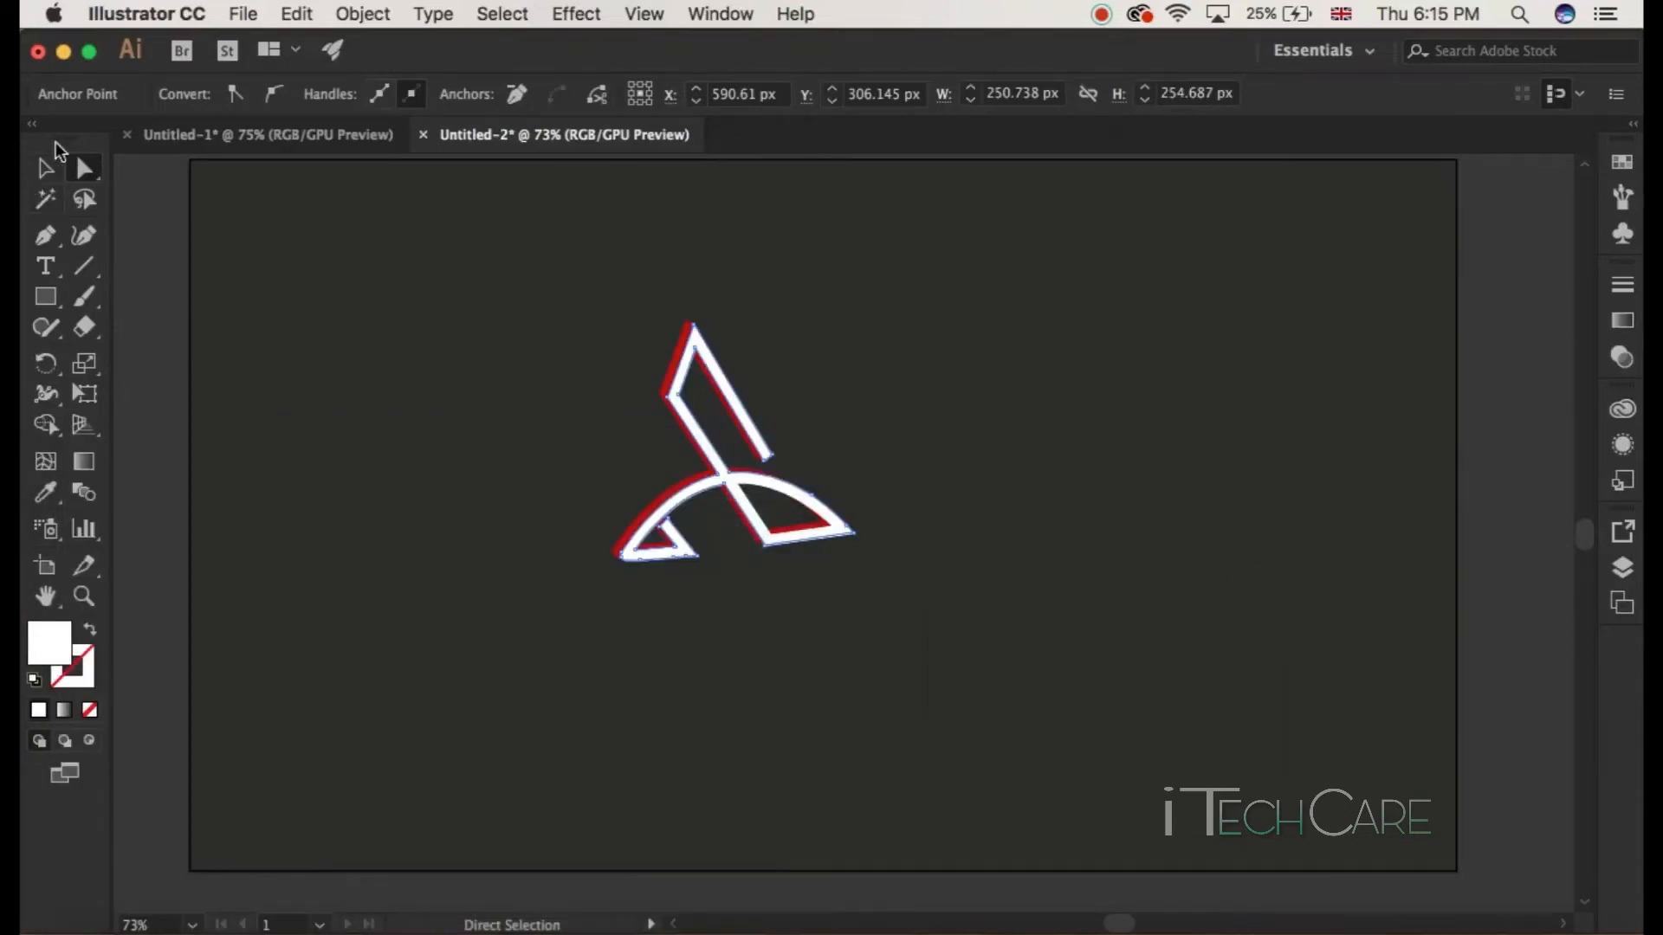
Step: Select the whole logo, scale it up slightly and move it up and to the right on the artboard
left_click(46, 168)
left_click(277, 339)
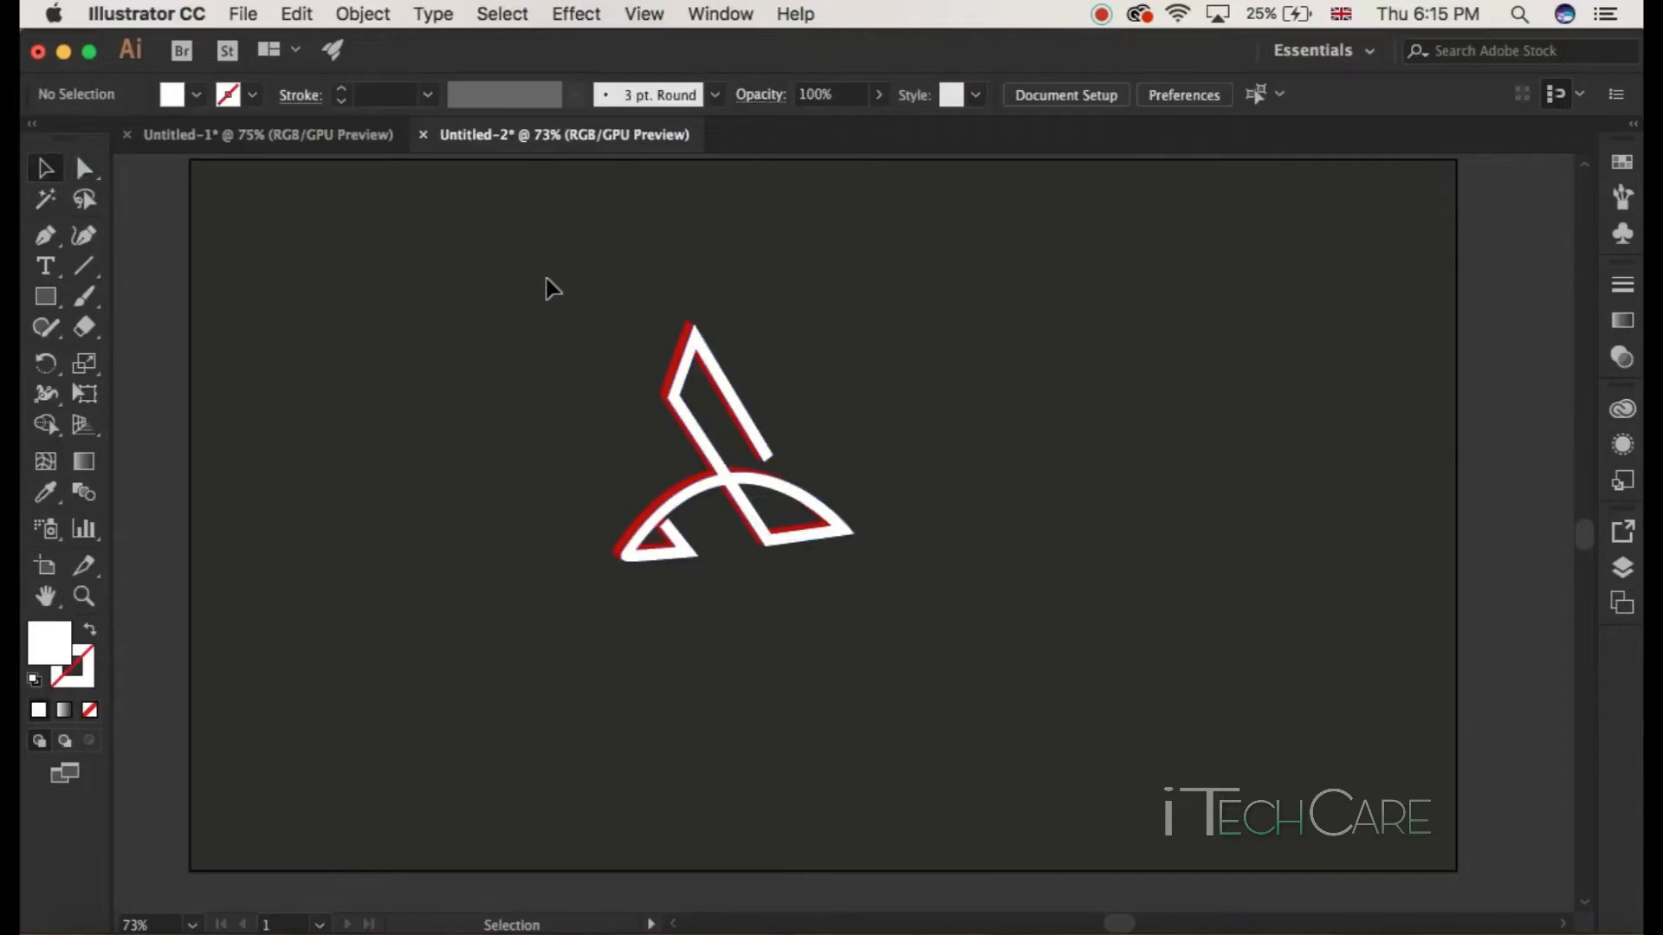
left_click_drag(547, 286, 876, 627)
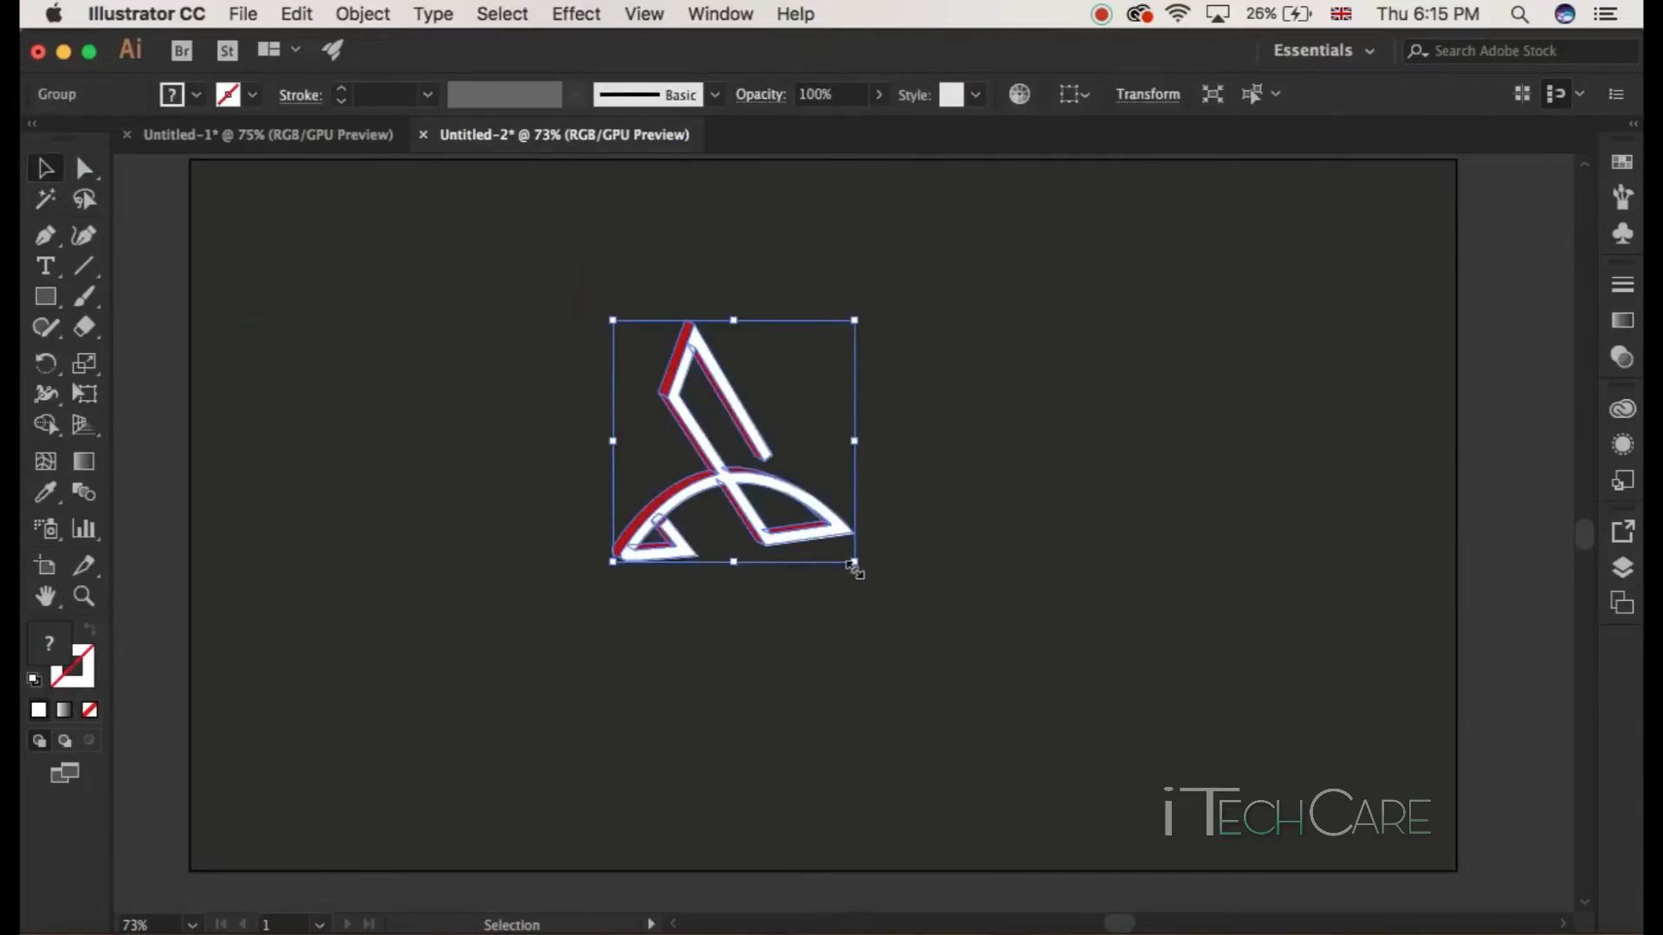
left_click_drag(854, 566, 892, 595)
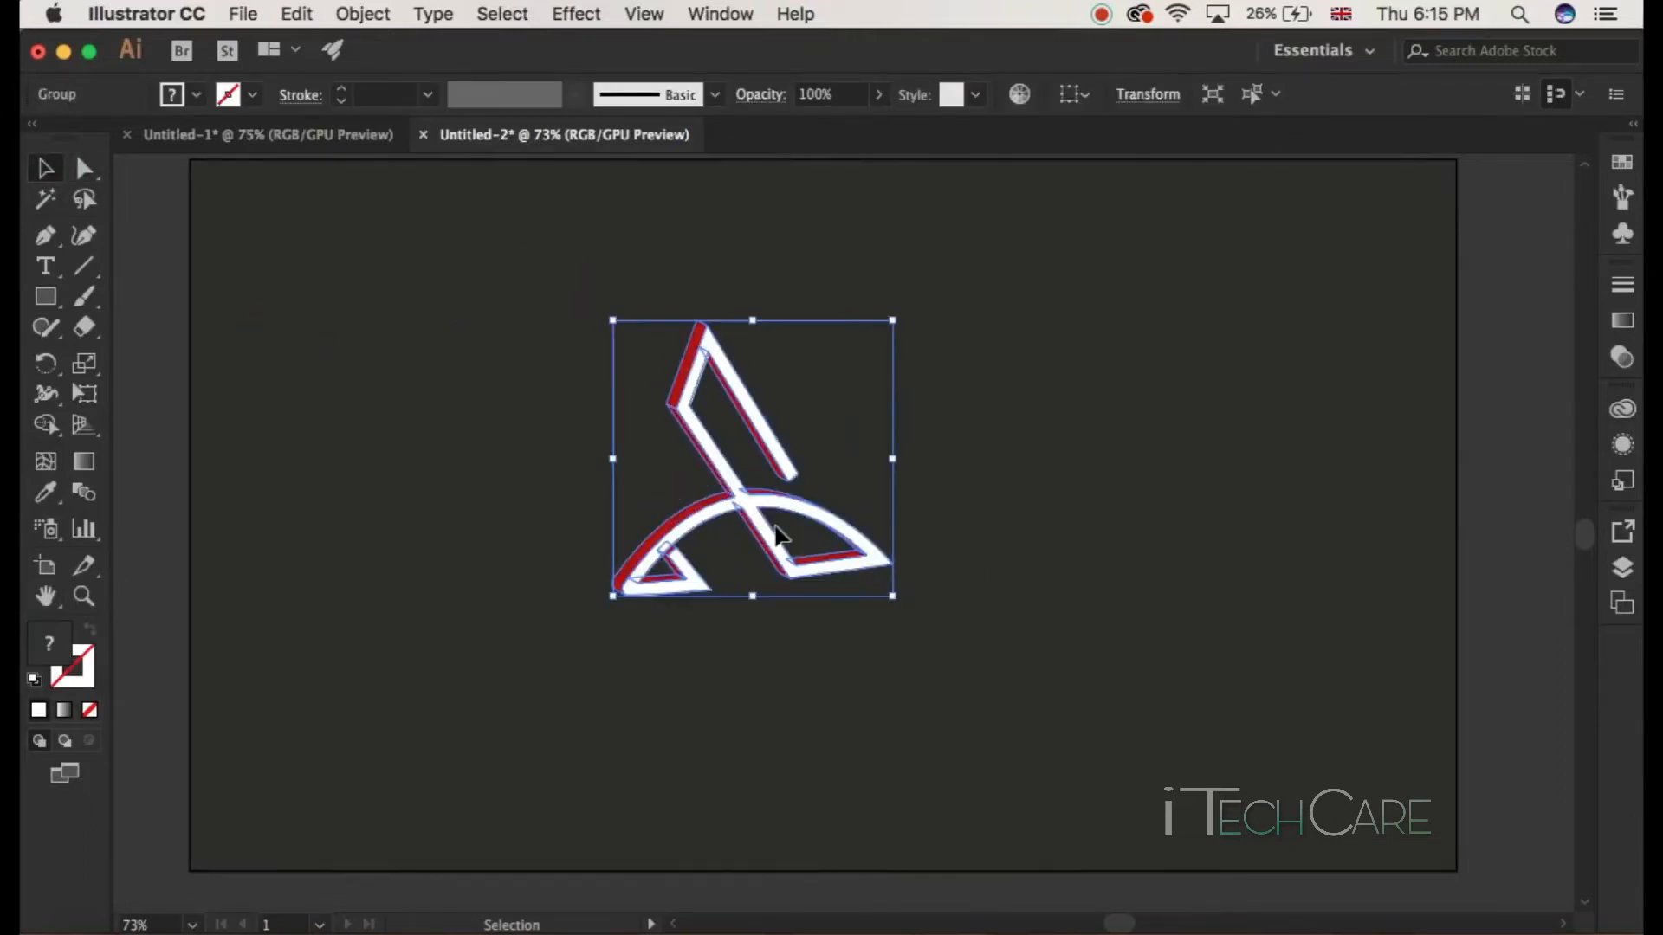
left_click_drag(831, 530, 896, 430)
left_click(963, 543)
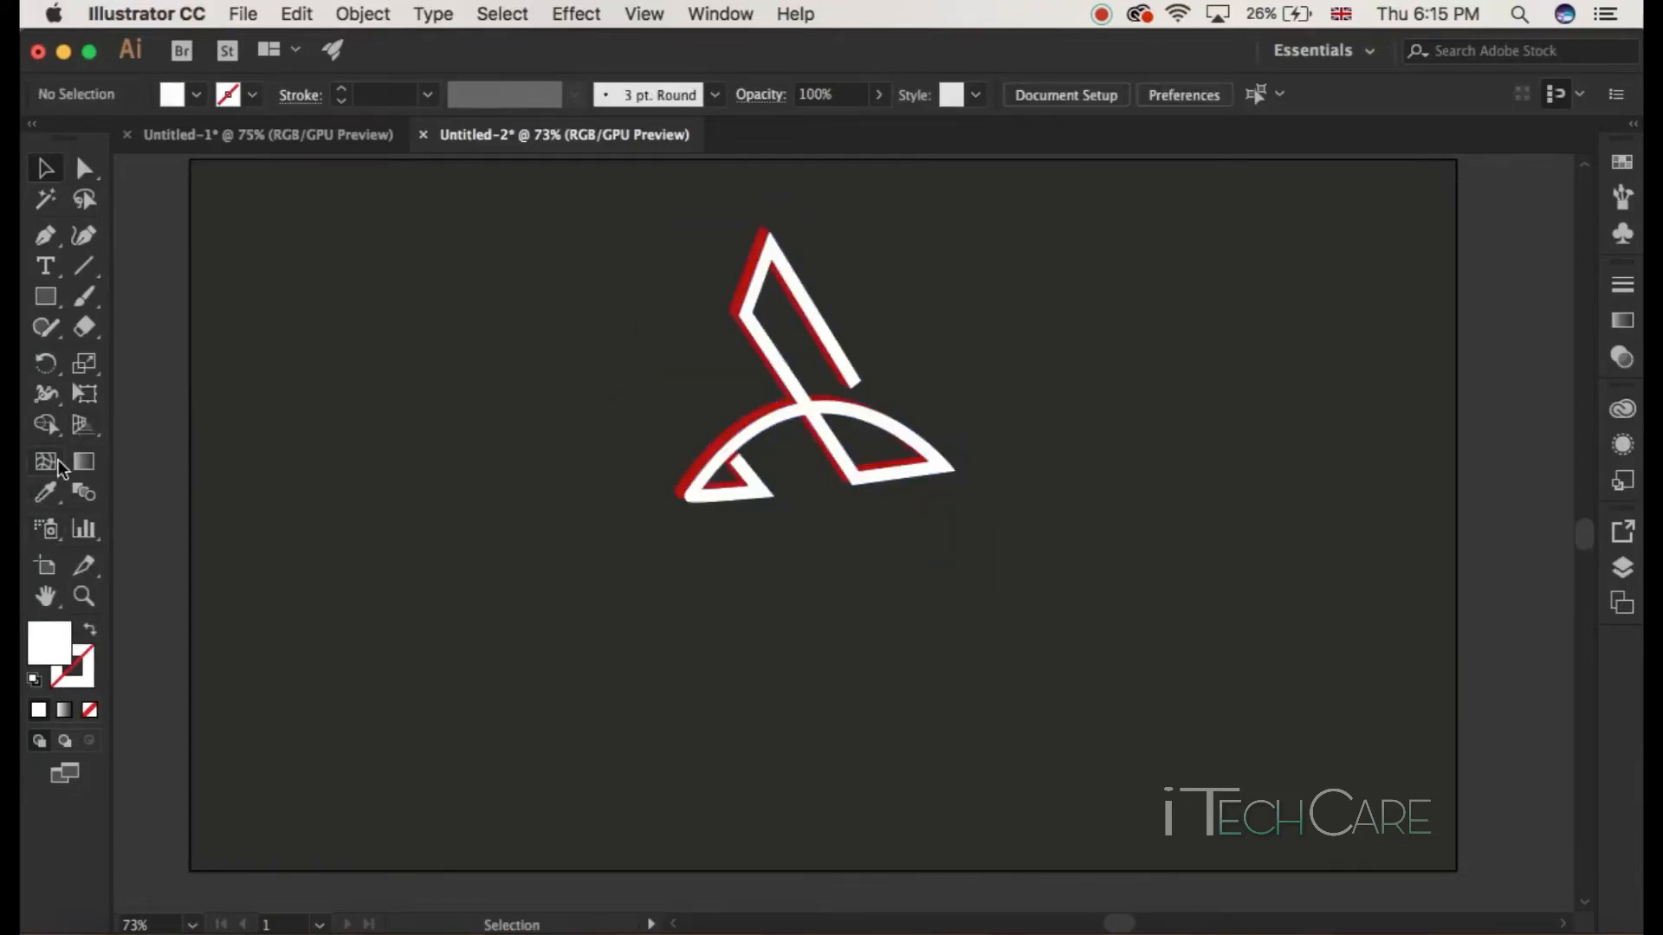
Step: Draw an area text box below the logo and delete its placeholder text
left_click(53, 266)
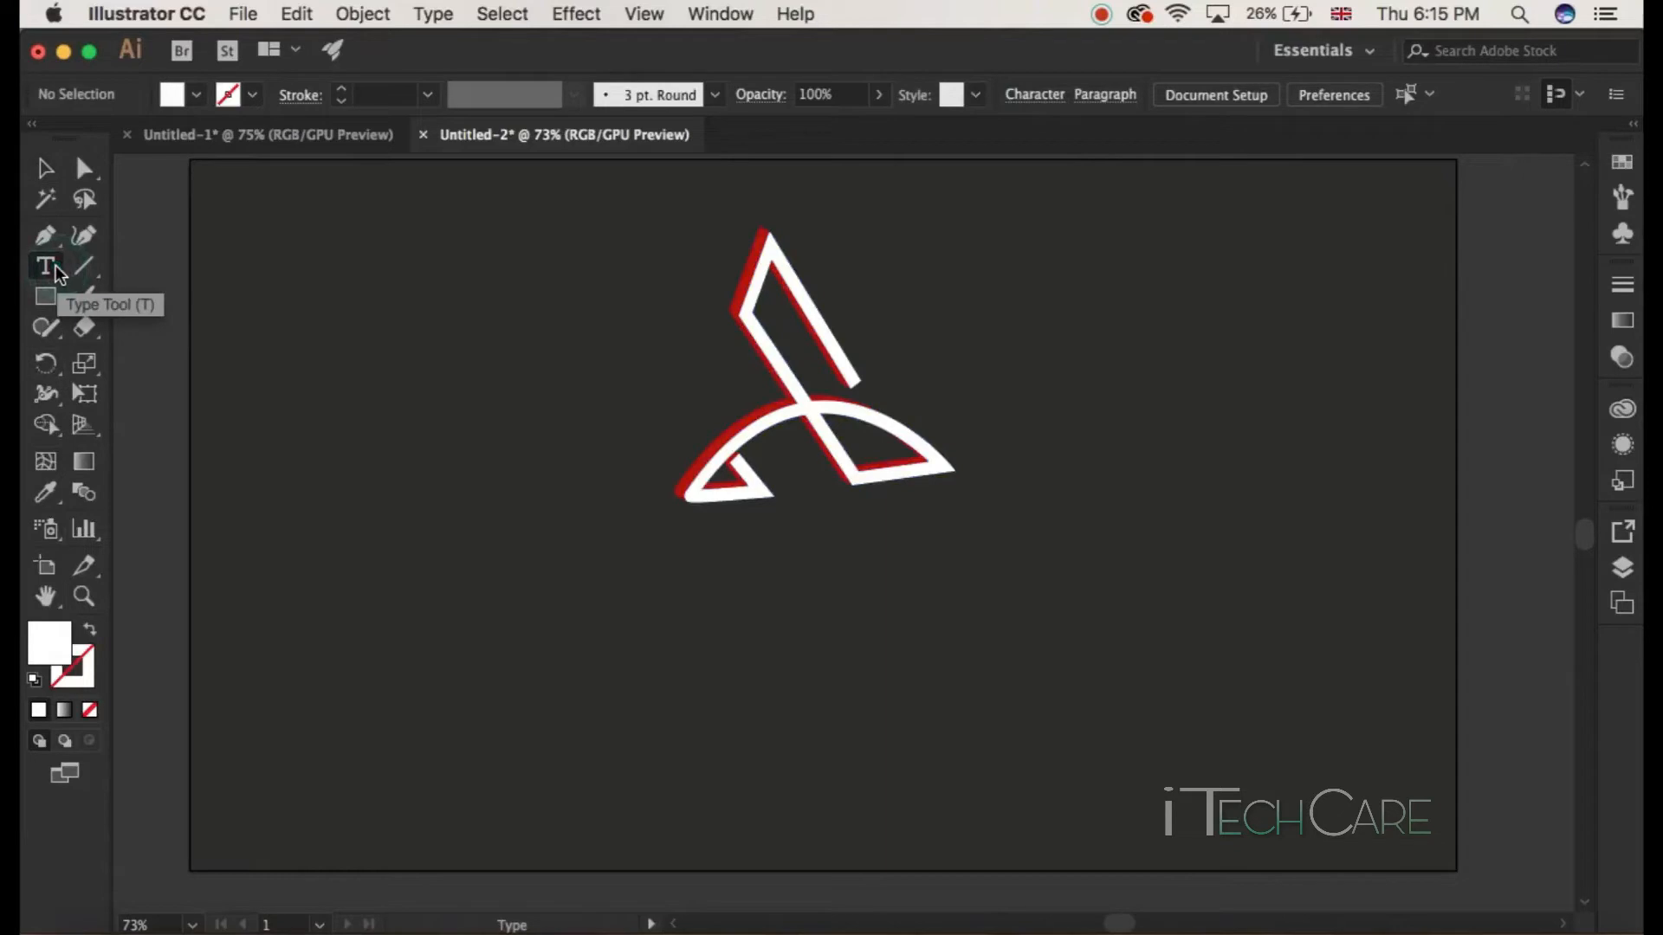
left_click_drag(313, 533, 1264, 815)
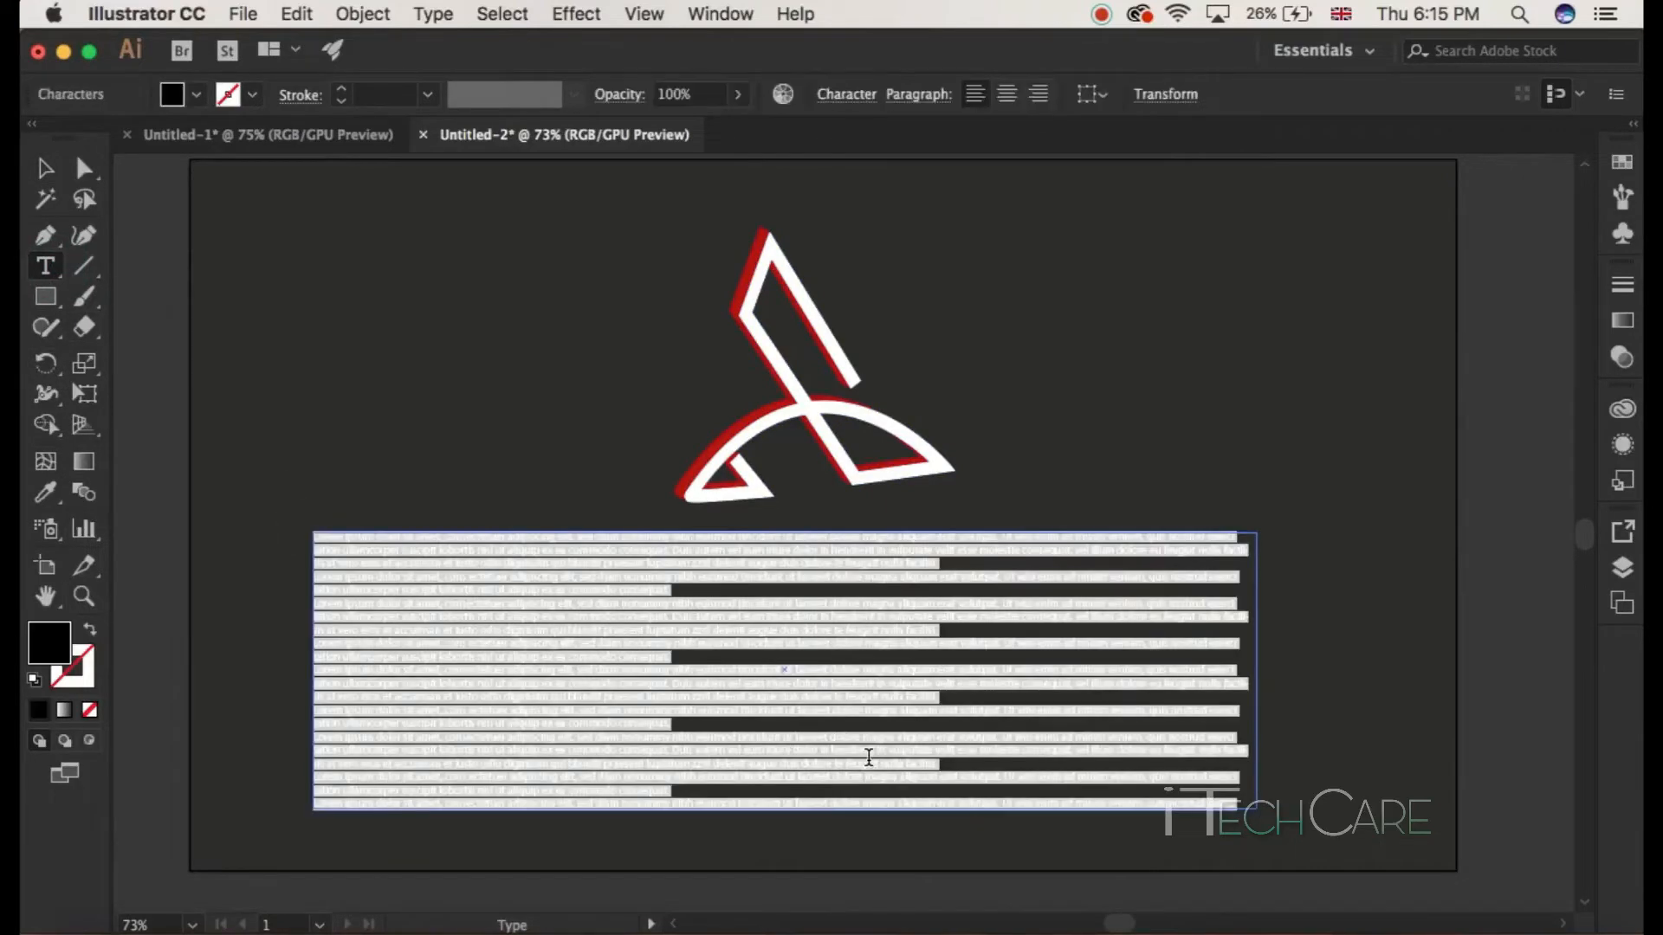
key("BackSpace")
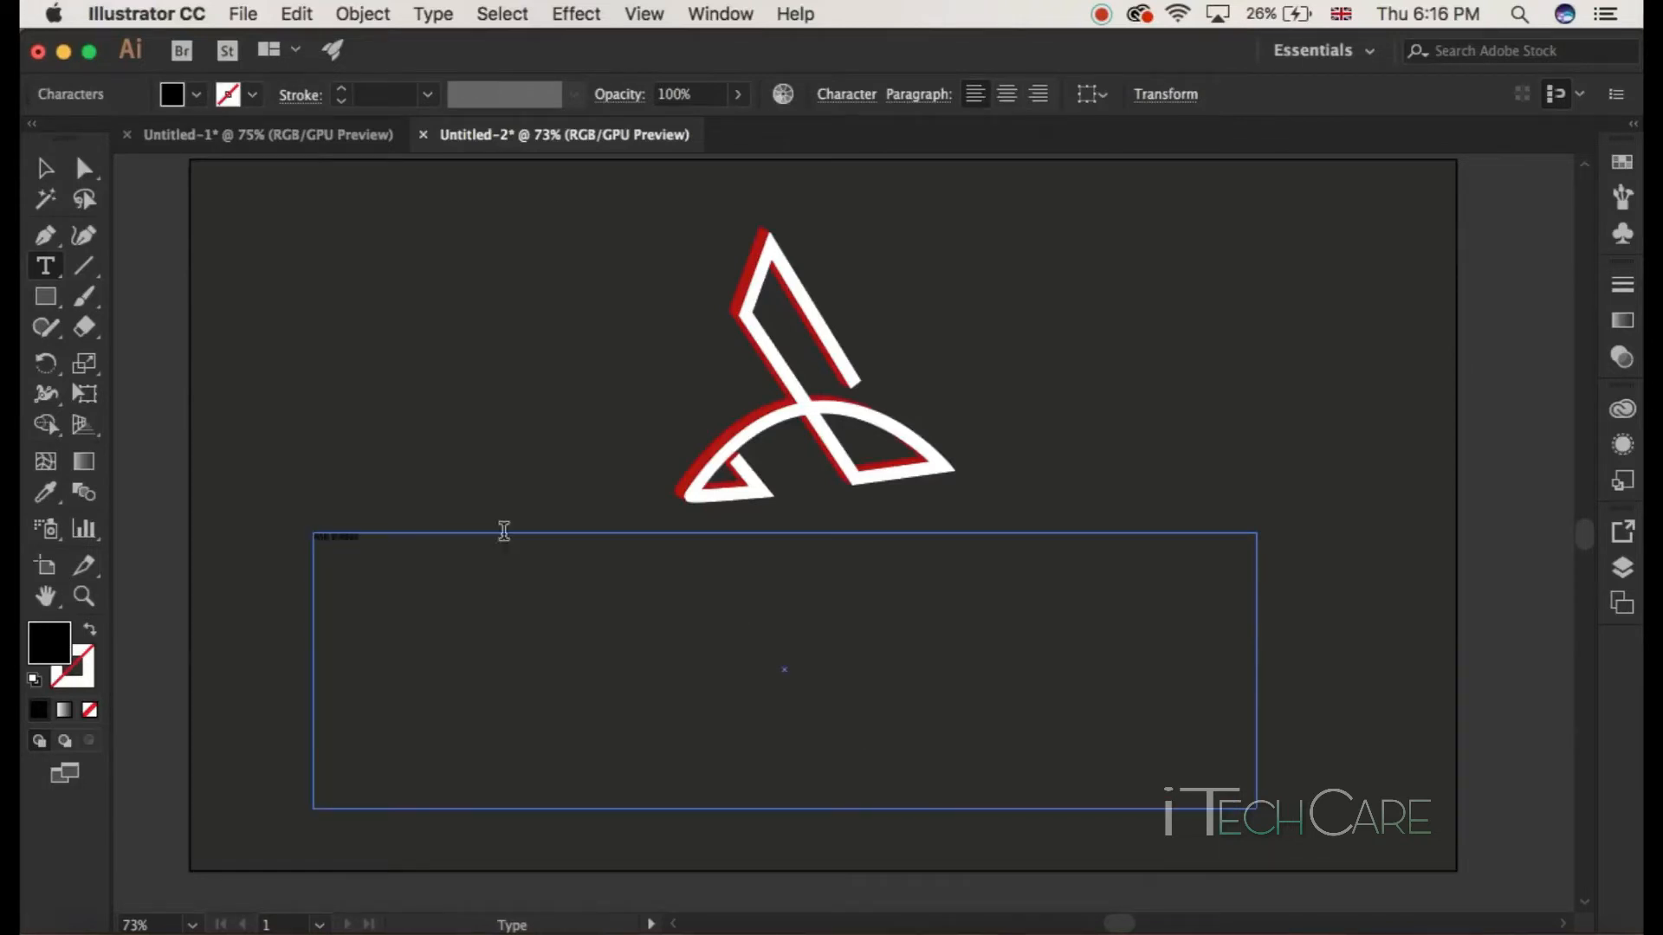
Step: Set the text box's fill colour to red, cc0606
key("super+a")
double_click(54, 660)
left_click(285, 650)
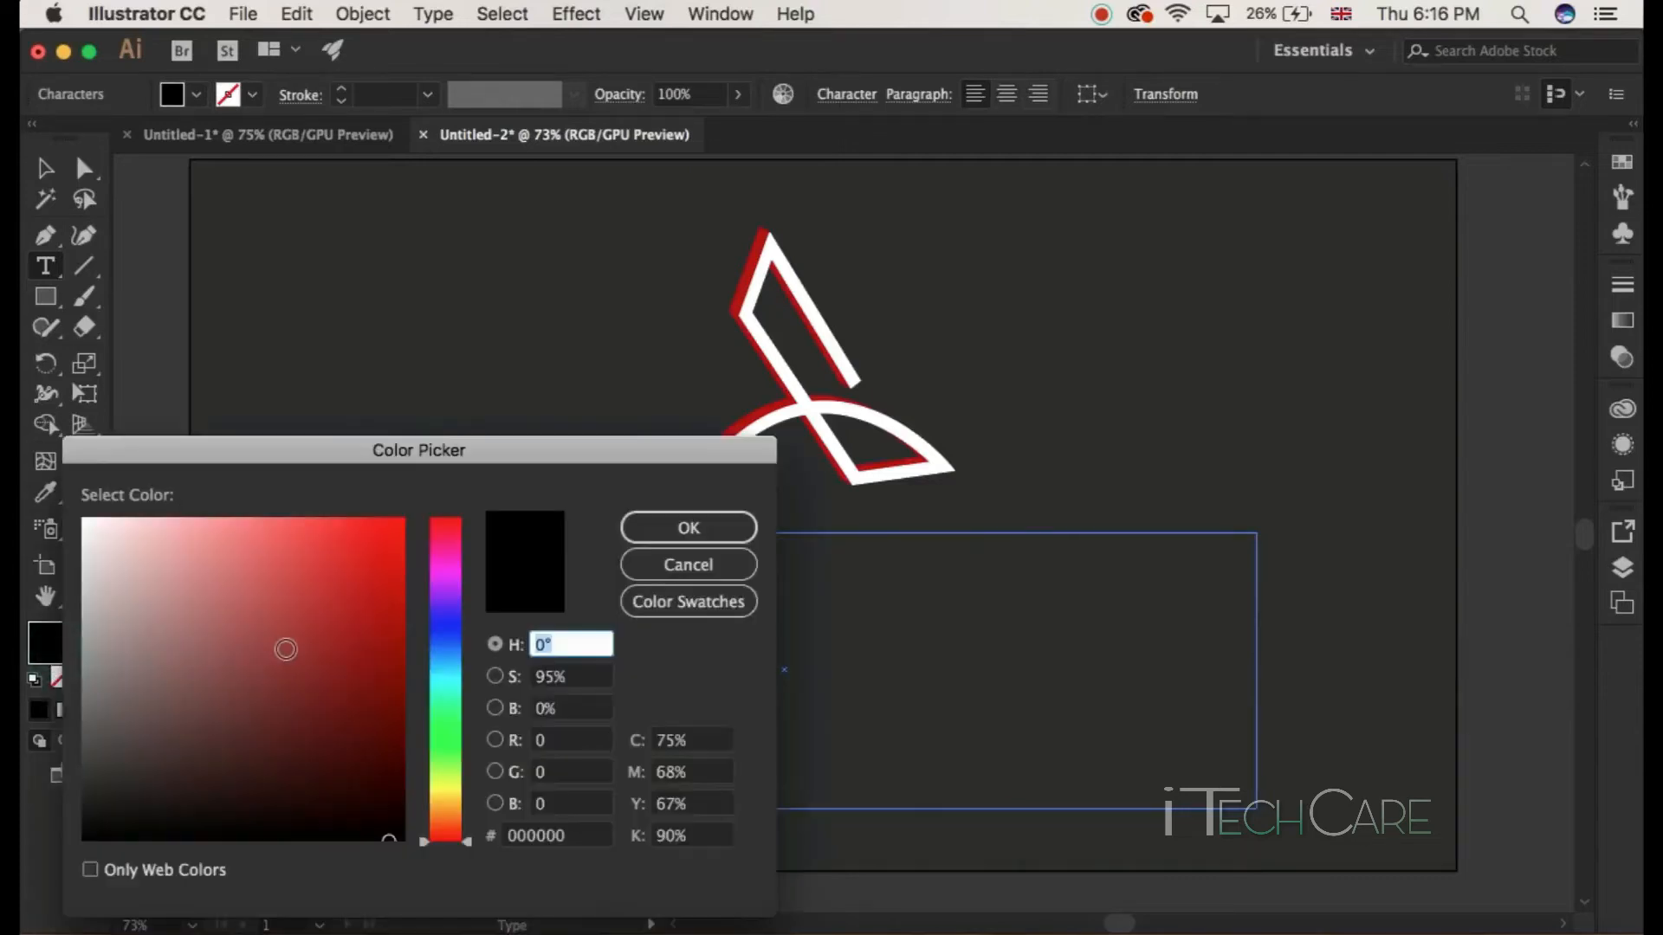
mouse_move(285, 649)
left_mouse_down()
mouse_move(397, 588)
mouse_move(397, 604)
mouse_move(398, 579)
left_mouse_up()
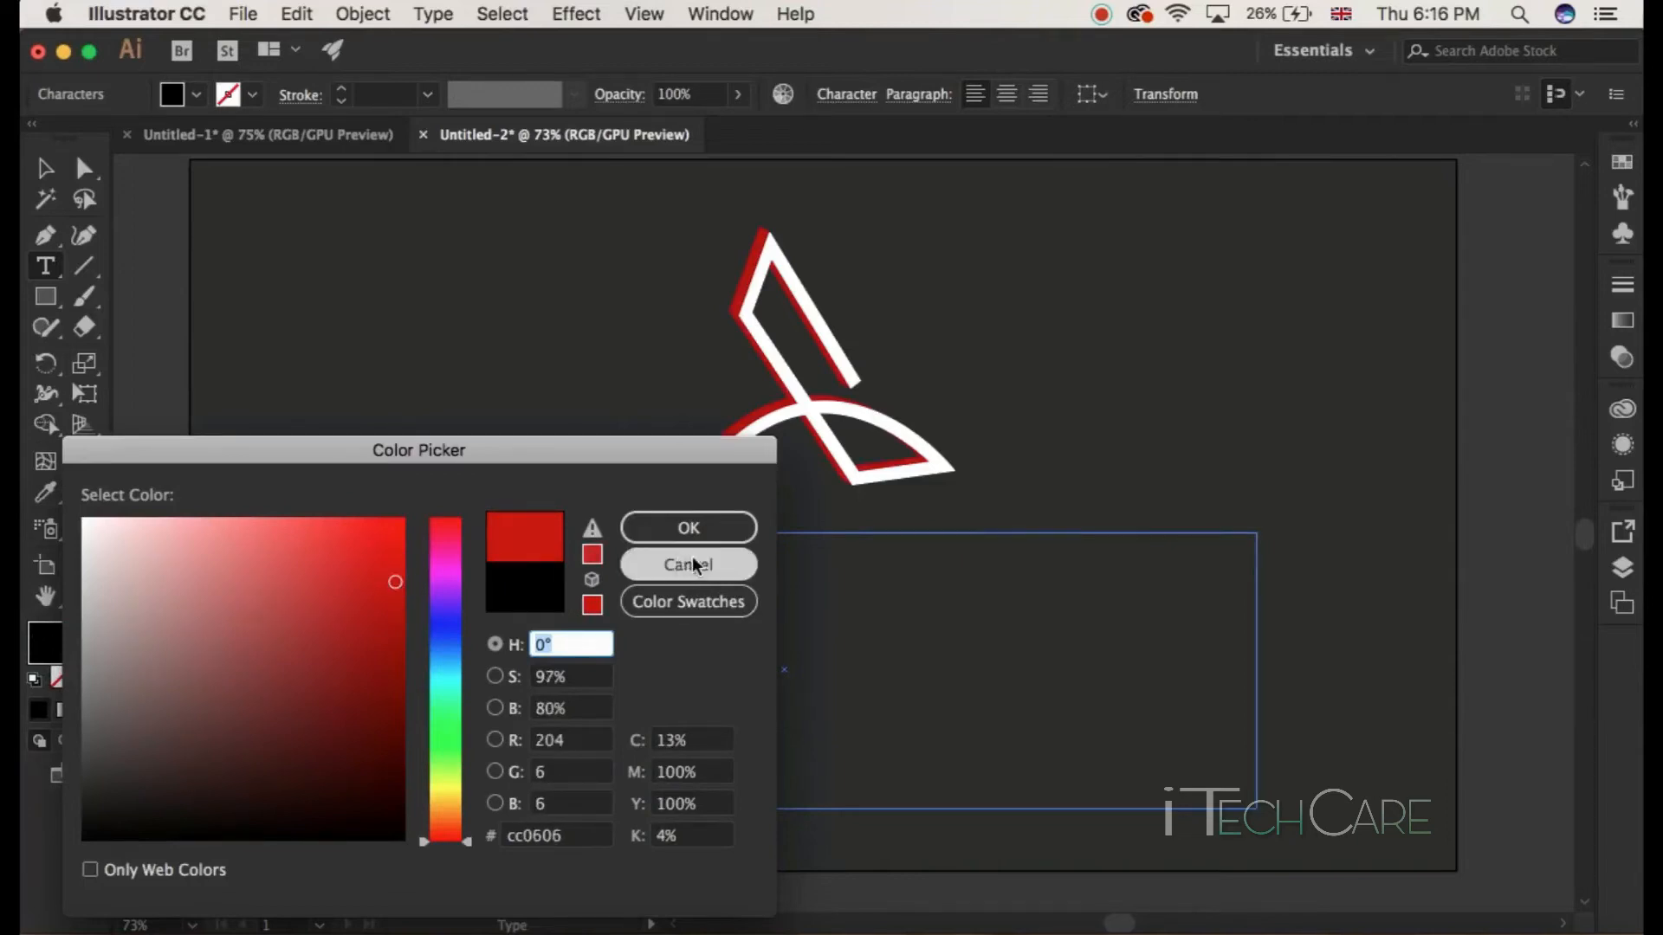
left_click(698, 528)
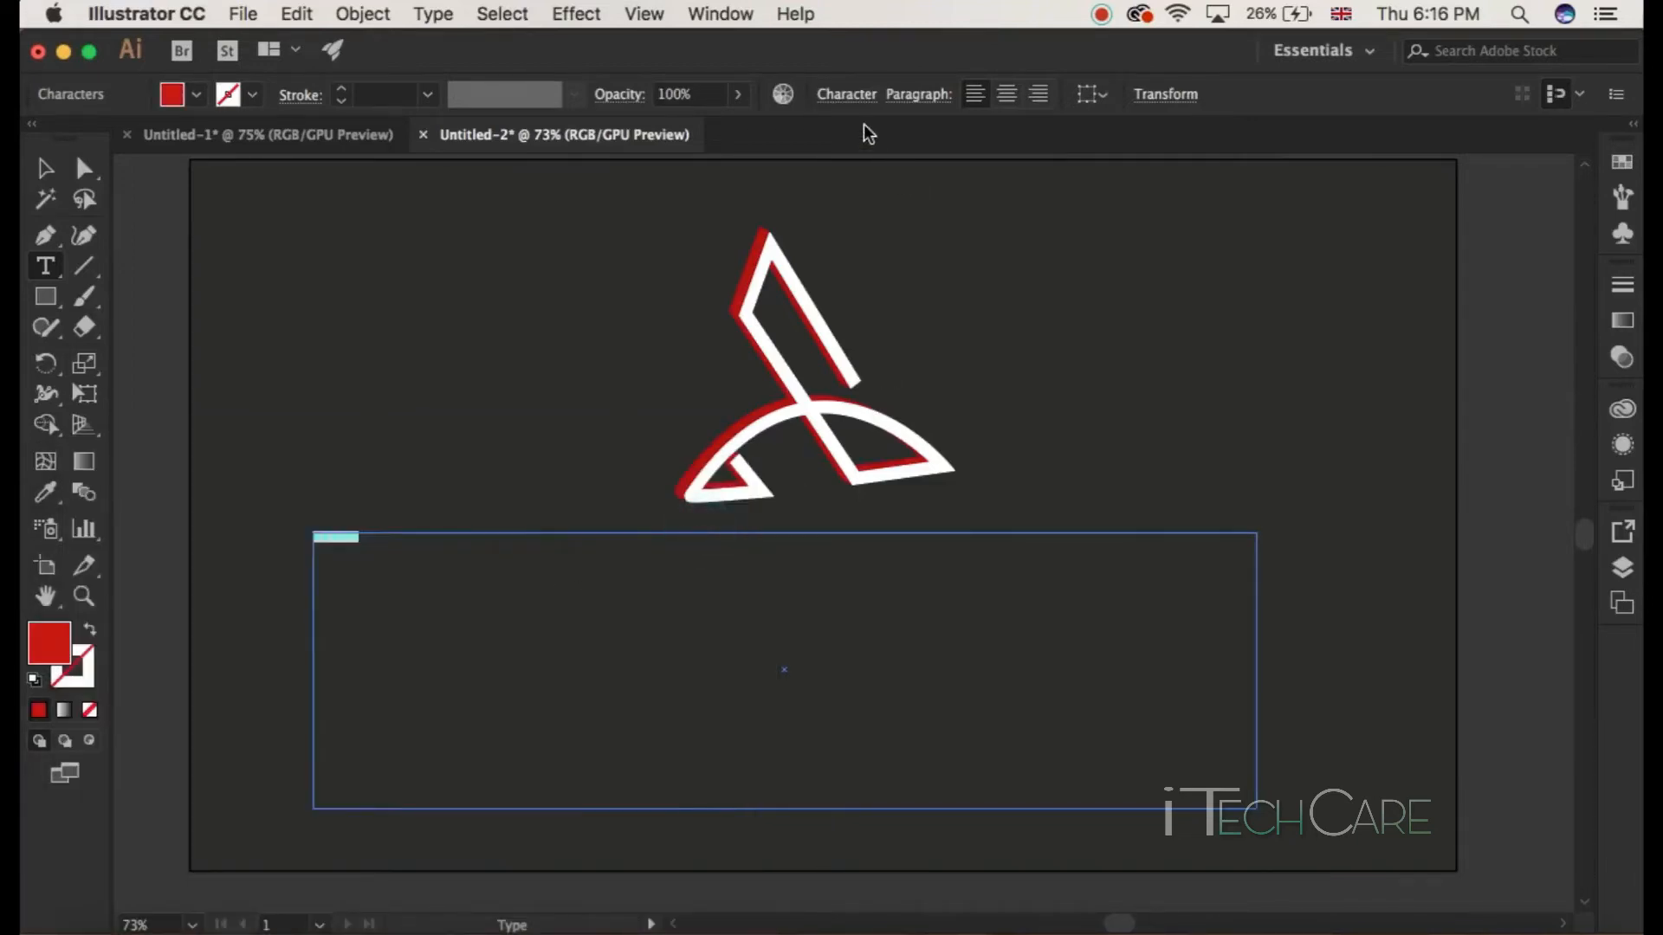
Step: Enter the text Ask Badar and set its font size to 70 pt
left_click(846, 95)
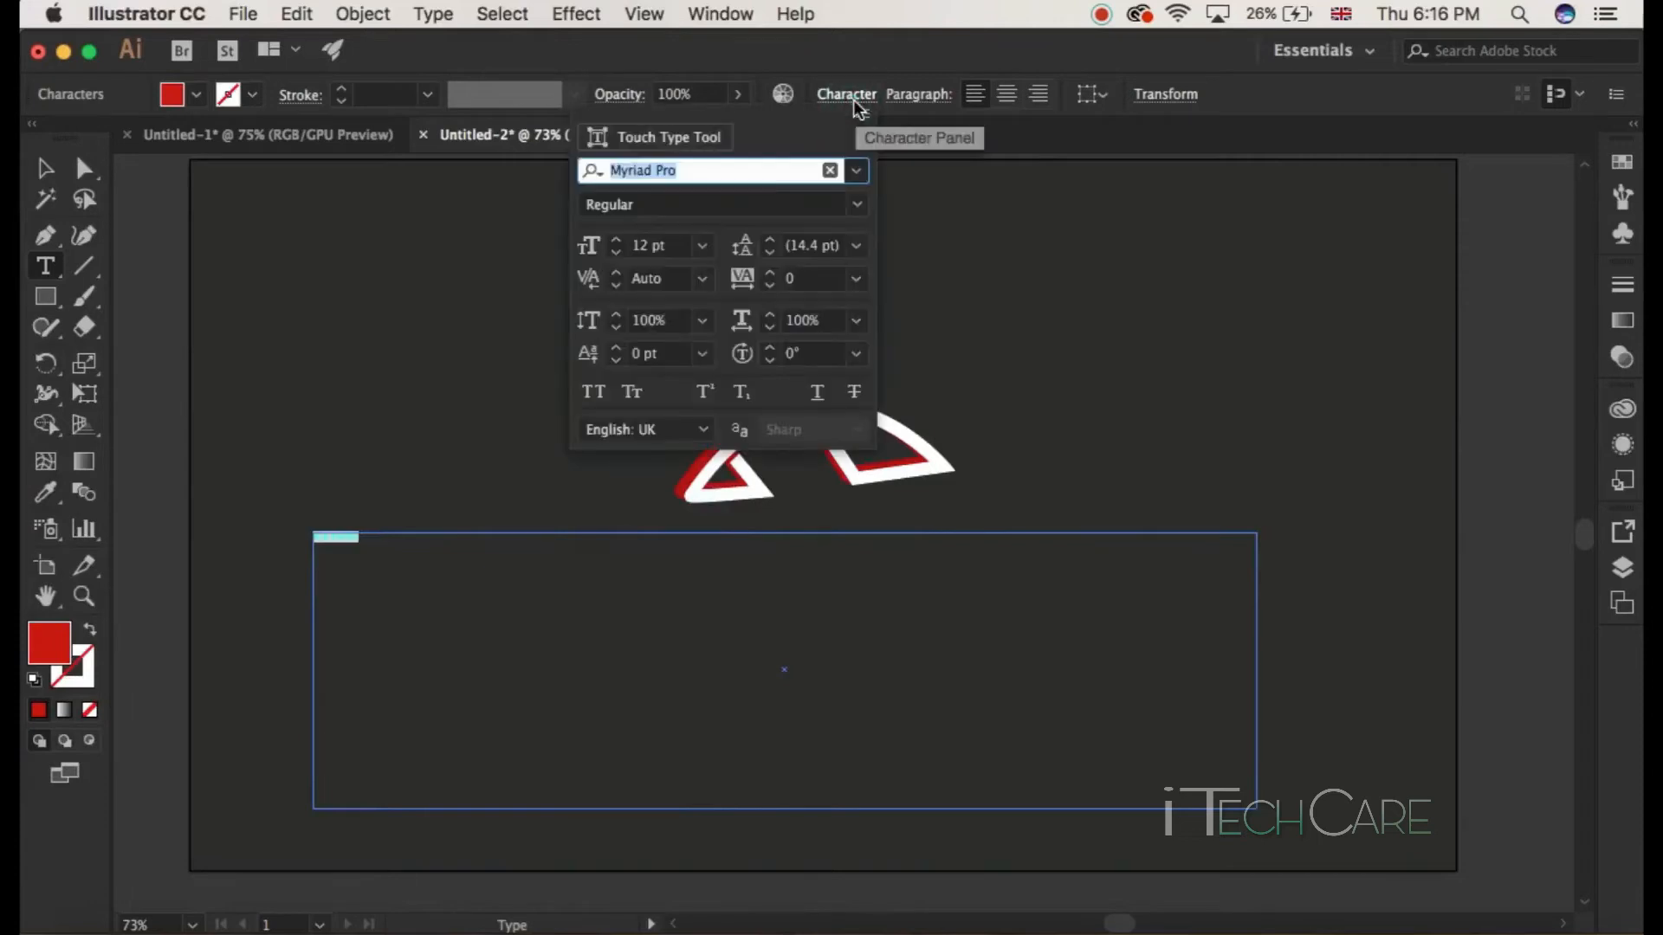
left_click(651, 251)
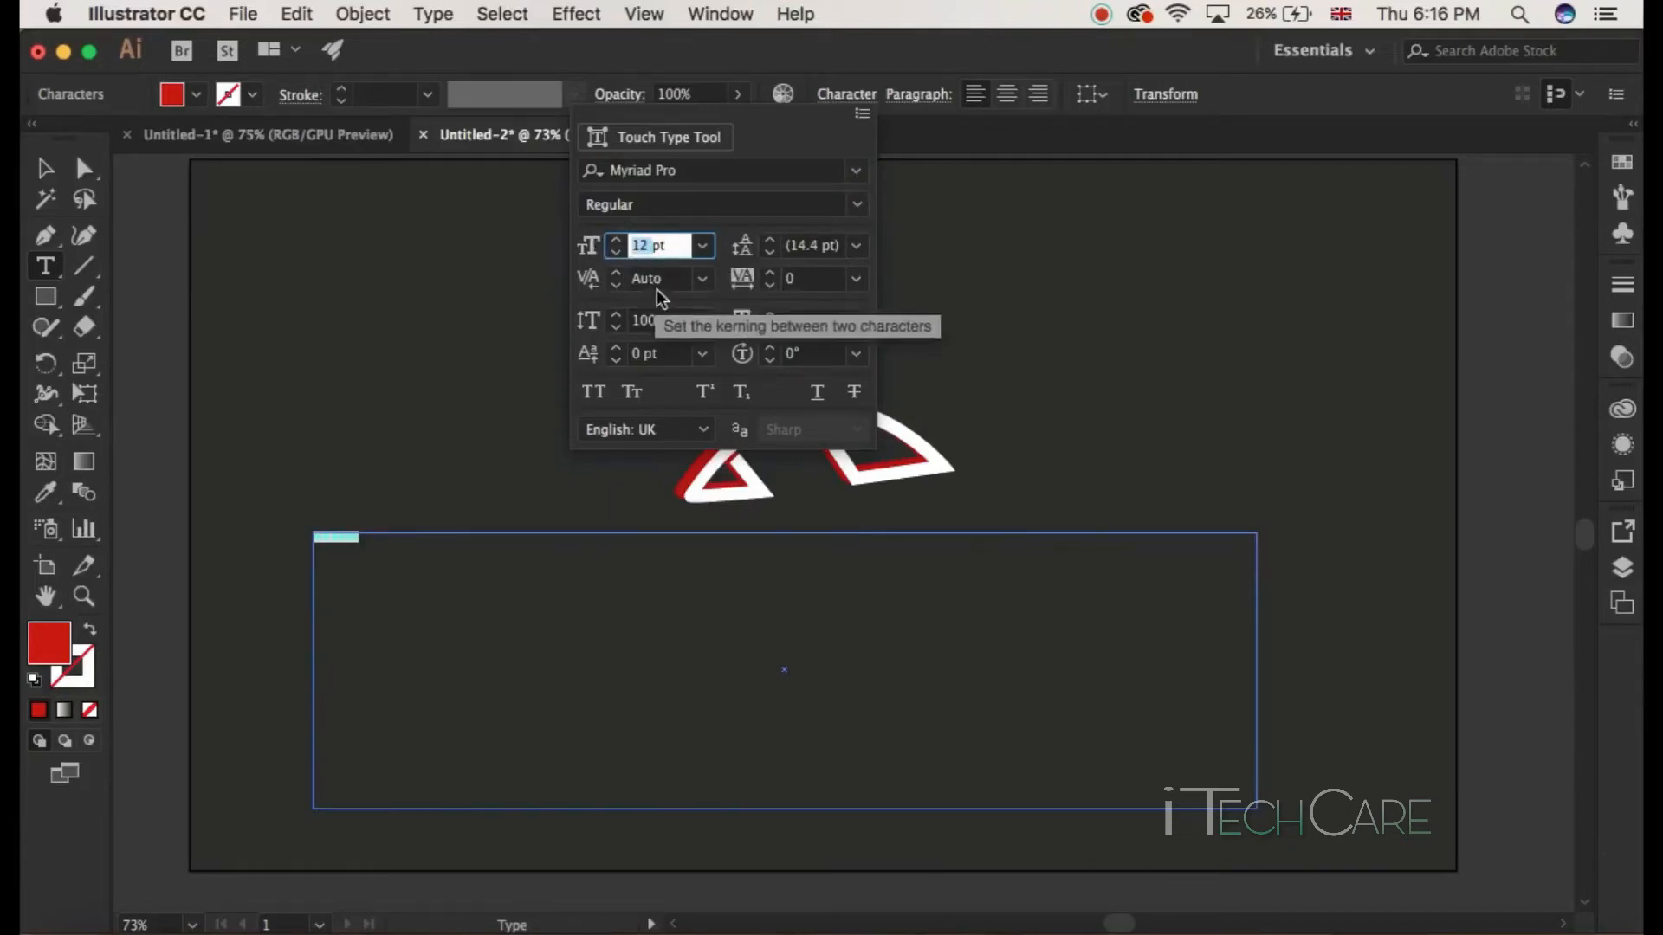
left_click(752, 169)
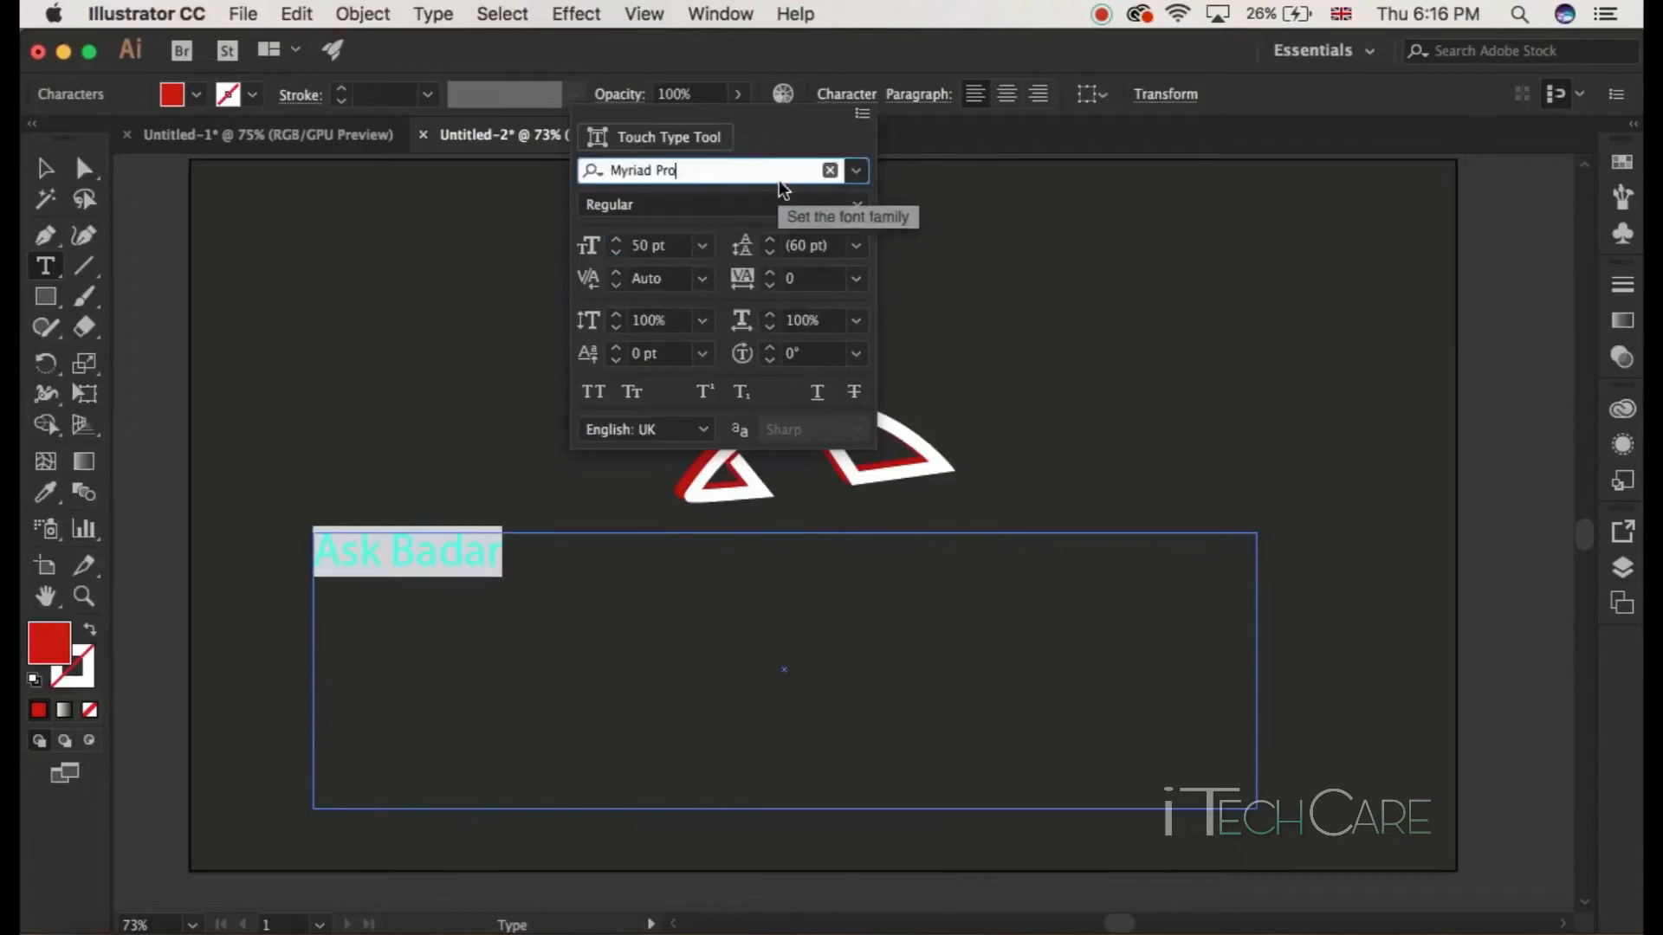
left_click(651, 247)
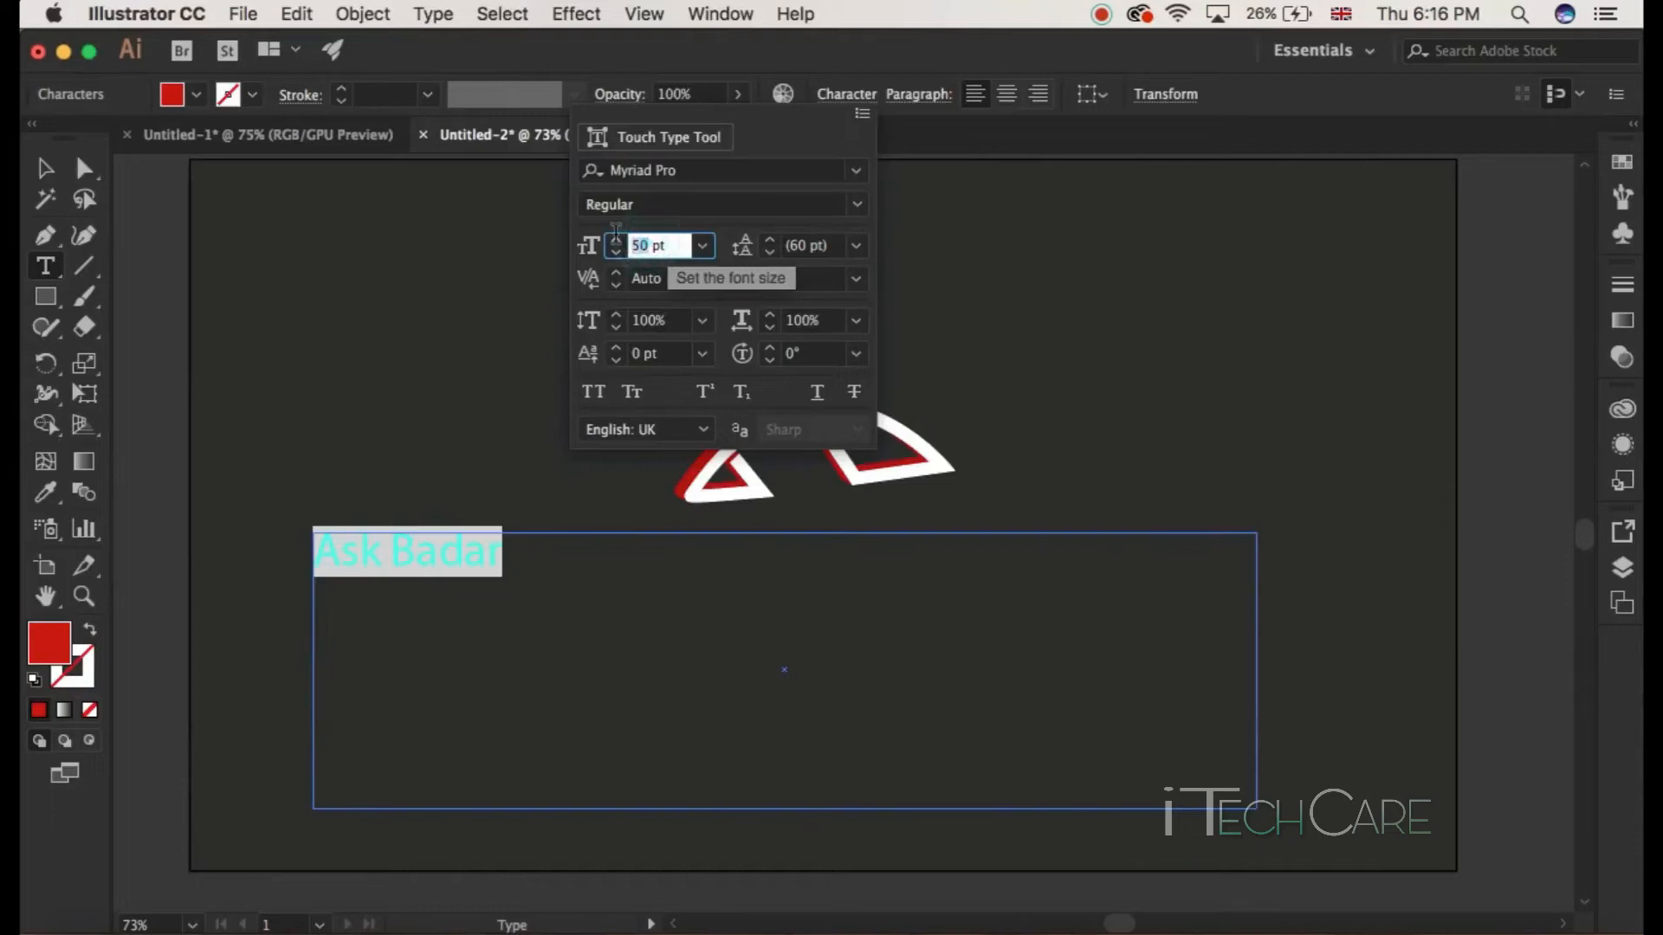
type("70")
key("Return")
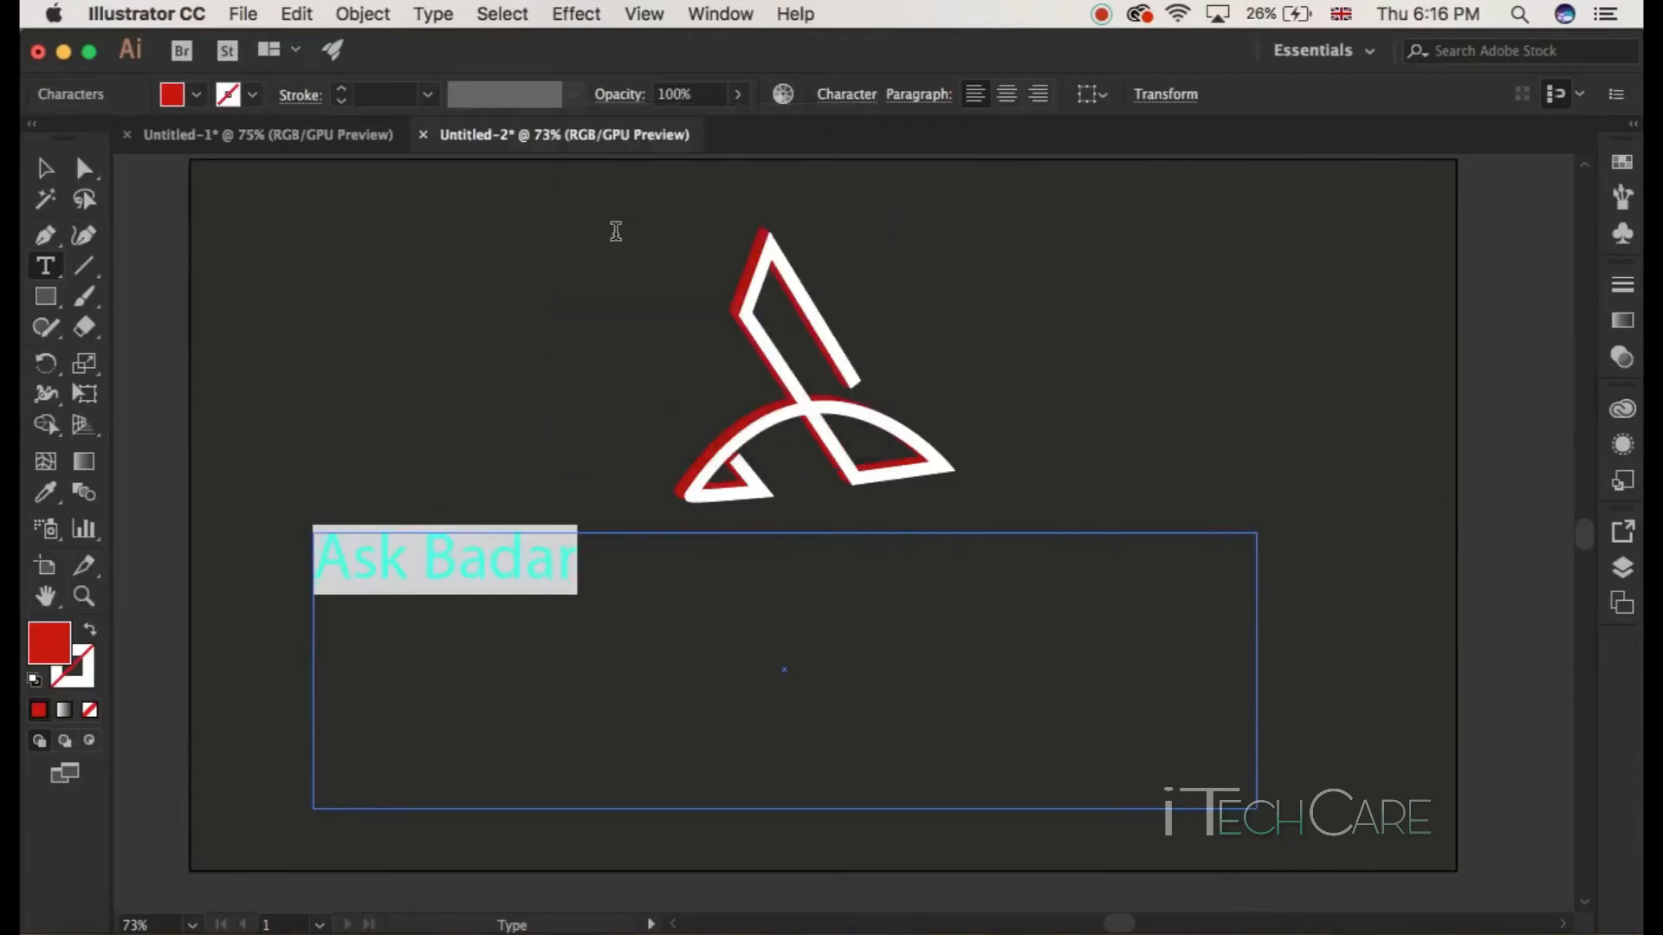
Step: Change the text's font to Patua One
left_click(843, 97)
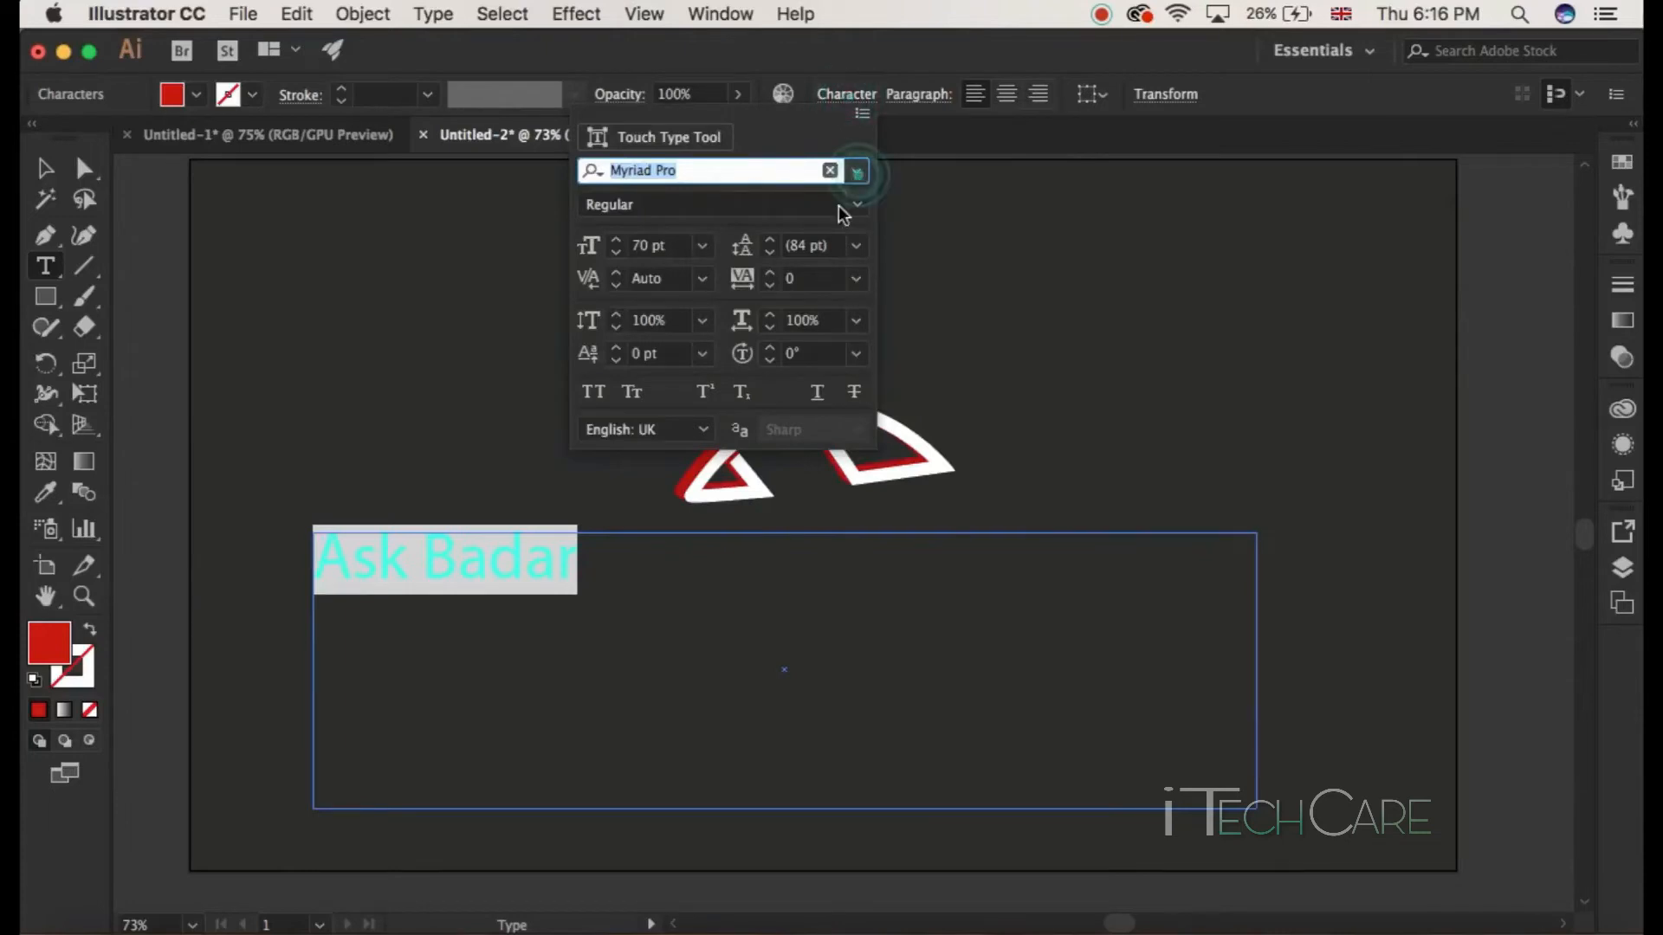
left_click(853, 175)
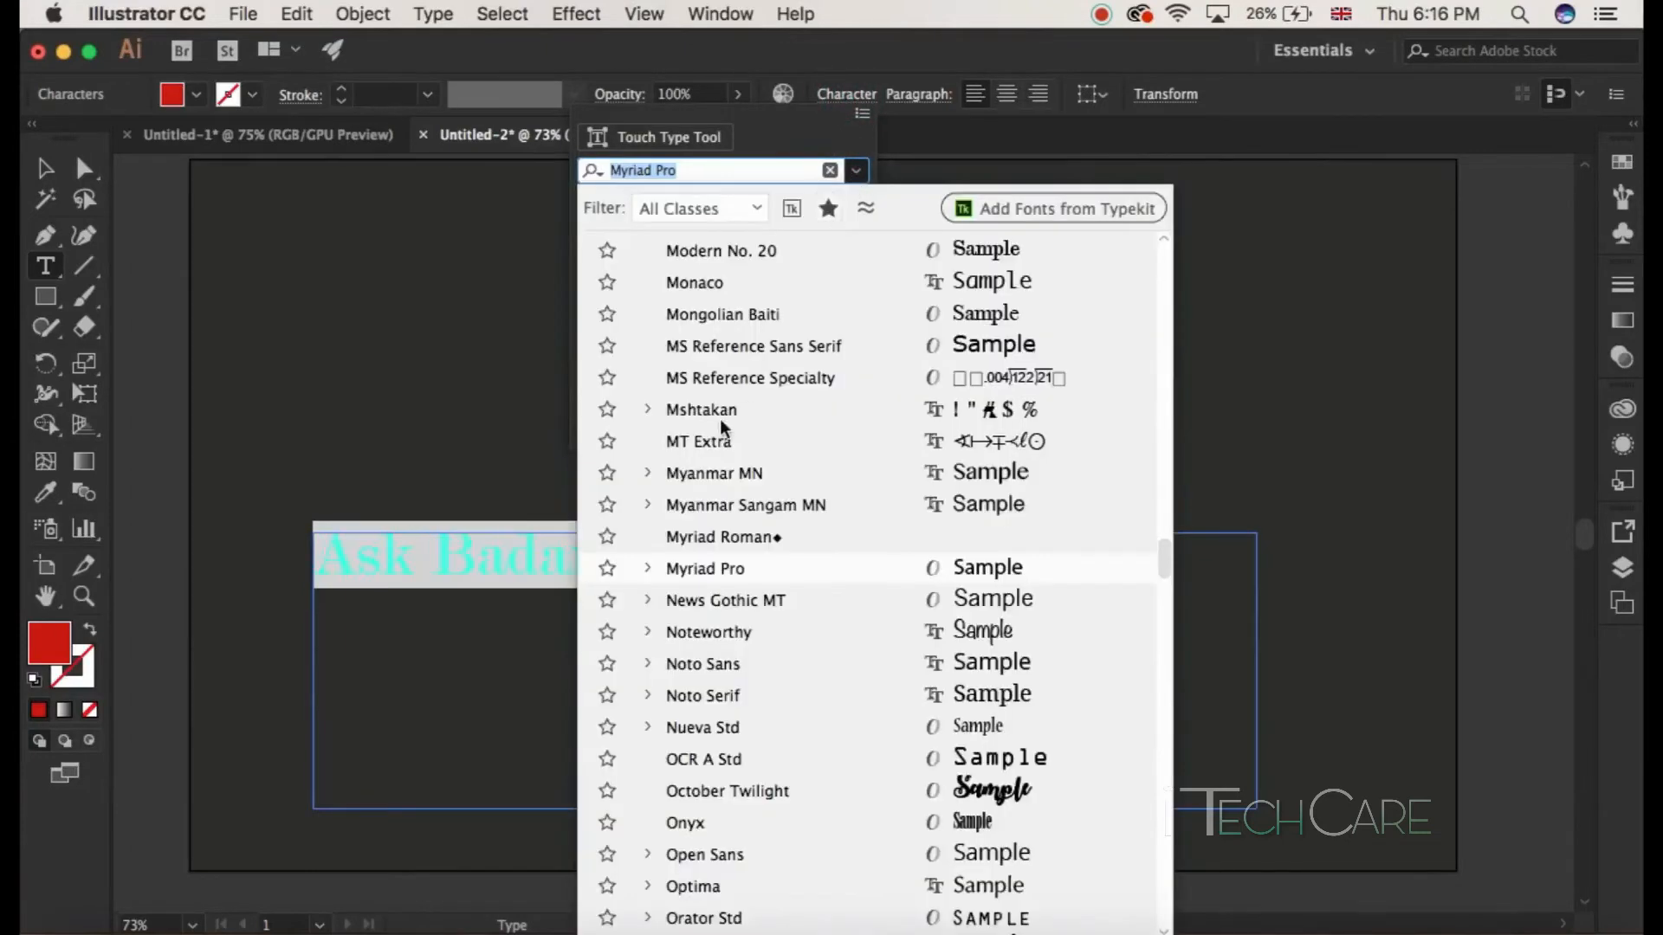
scroll(728, 792, "down", 5)
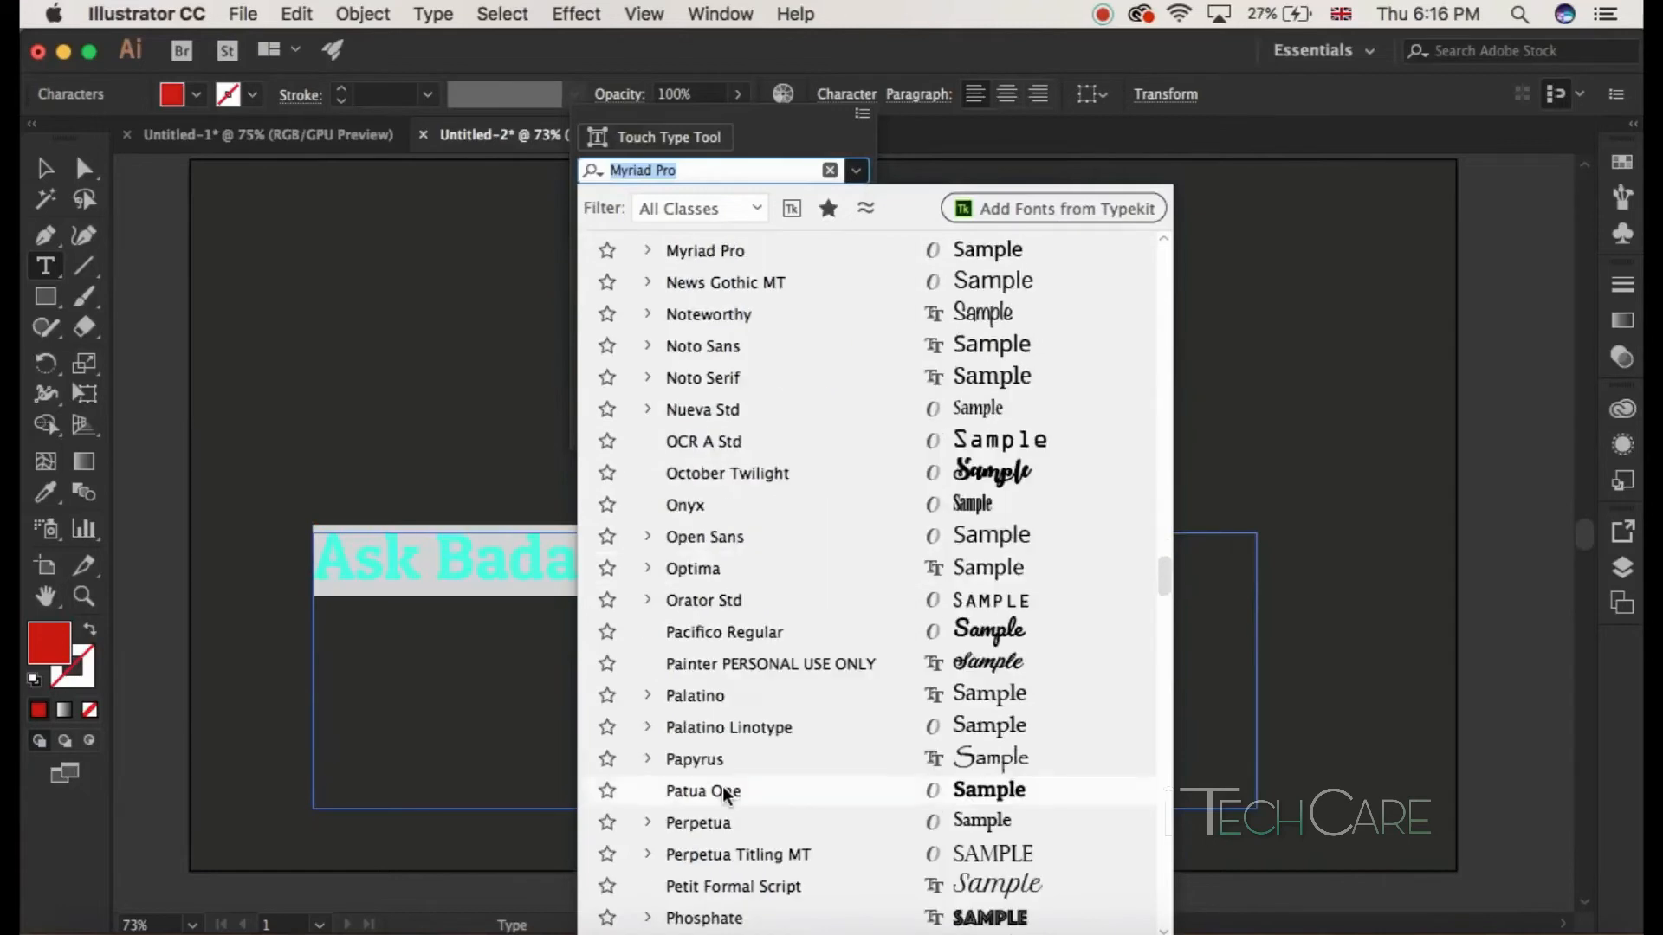
left_click(725, 791)
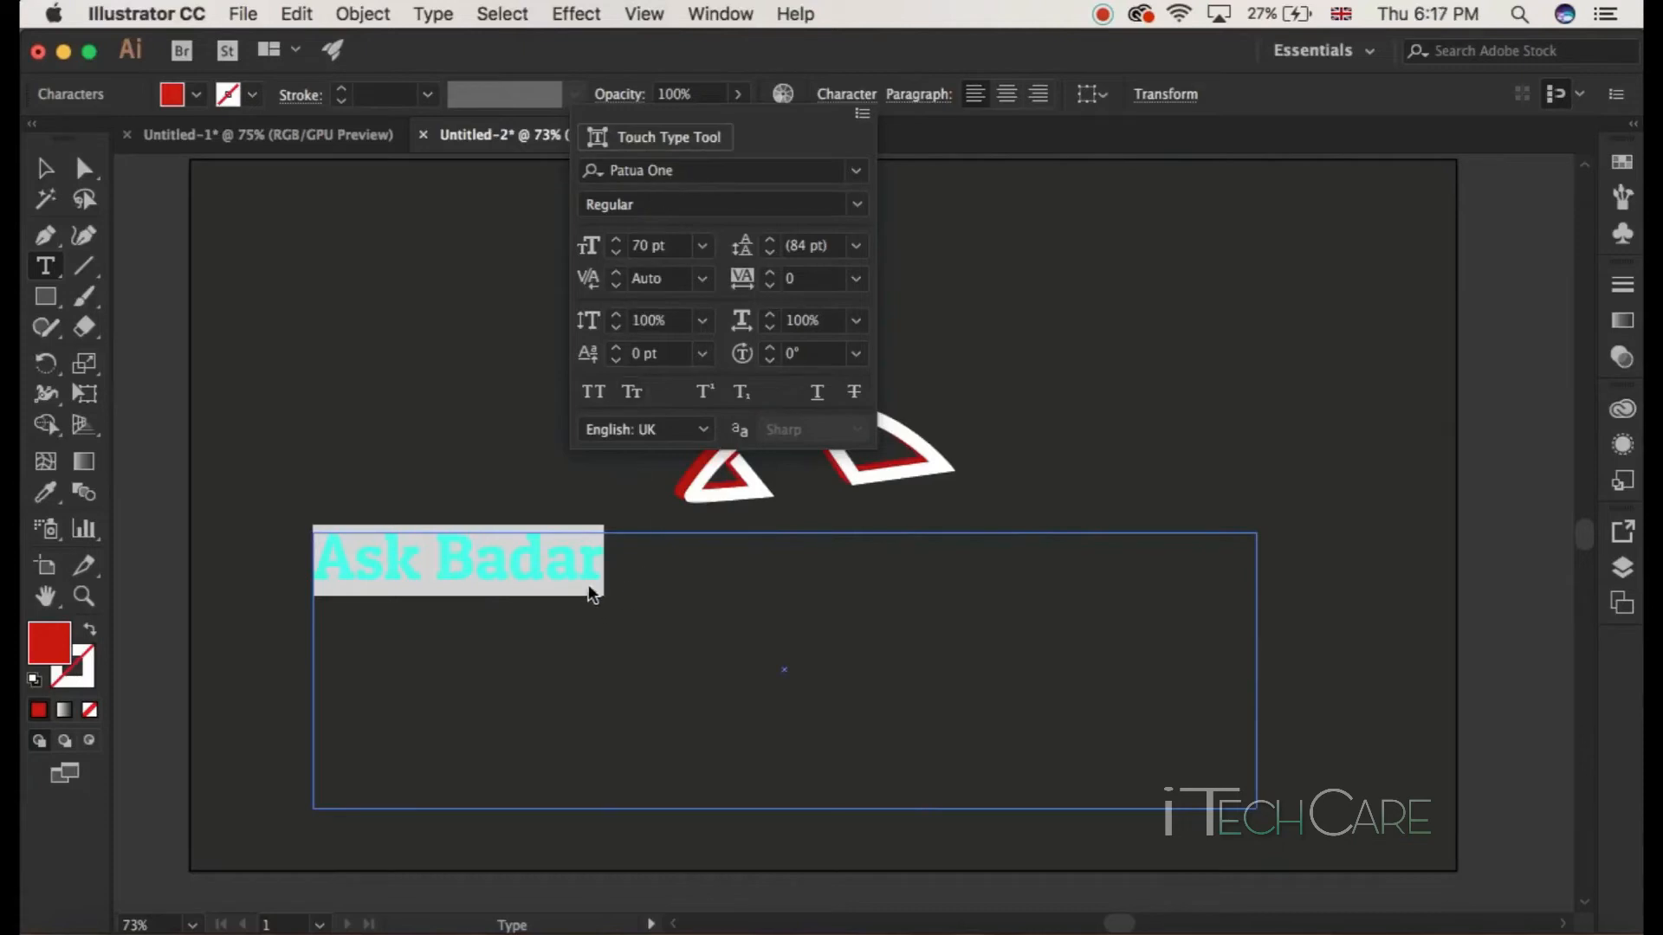
left_click(589, 561)
left_click(500, 567)
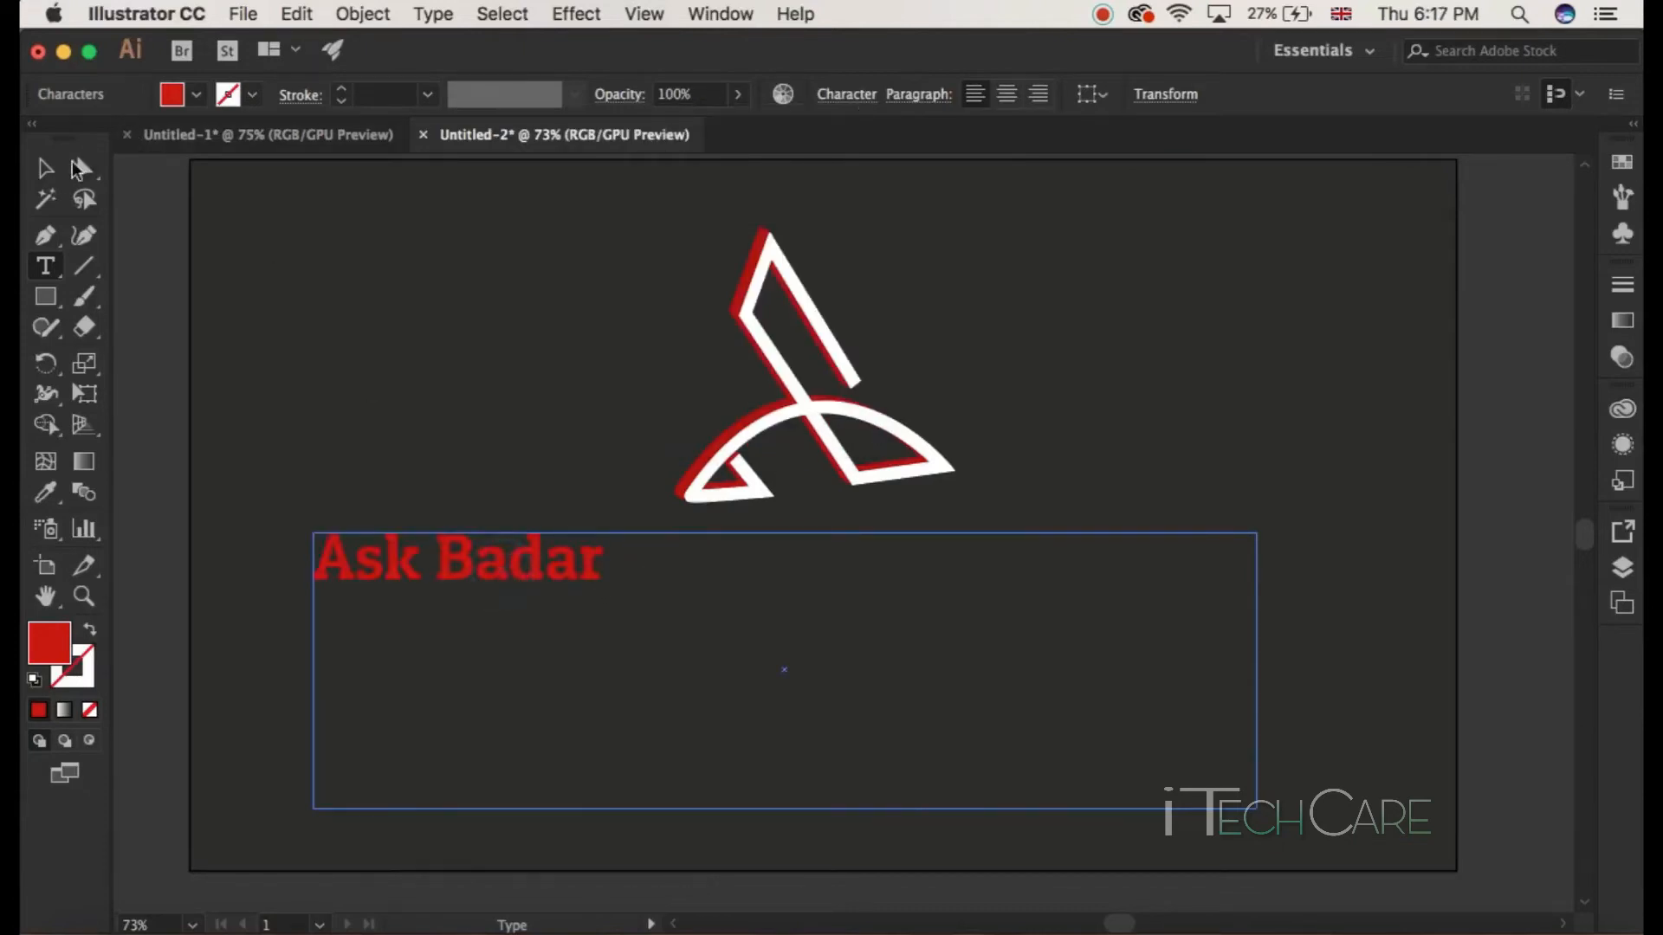
Step: Move the Ask Badar text to sit centred beneath the logo
left_click(48, 170)
left_click_drag(546, 567, 928, 561)
left_click(1047, 485)
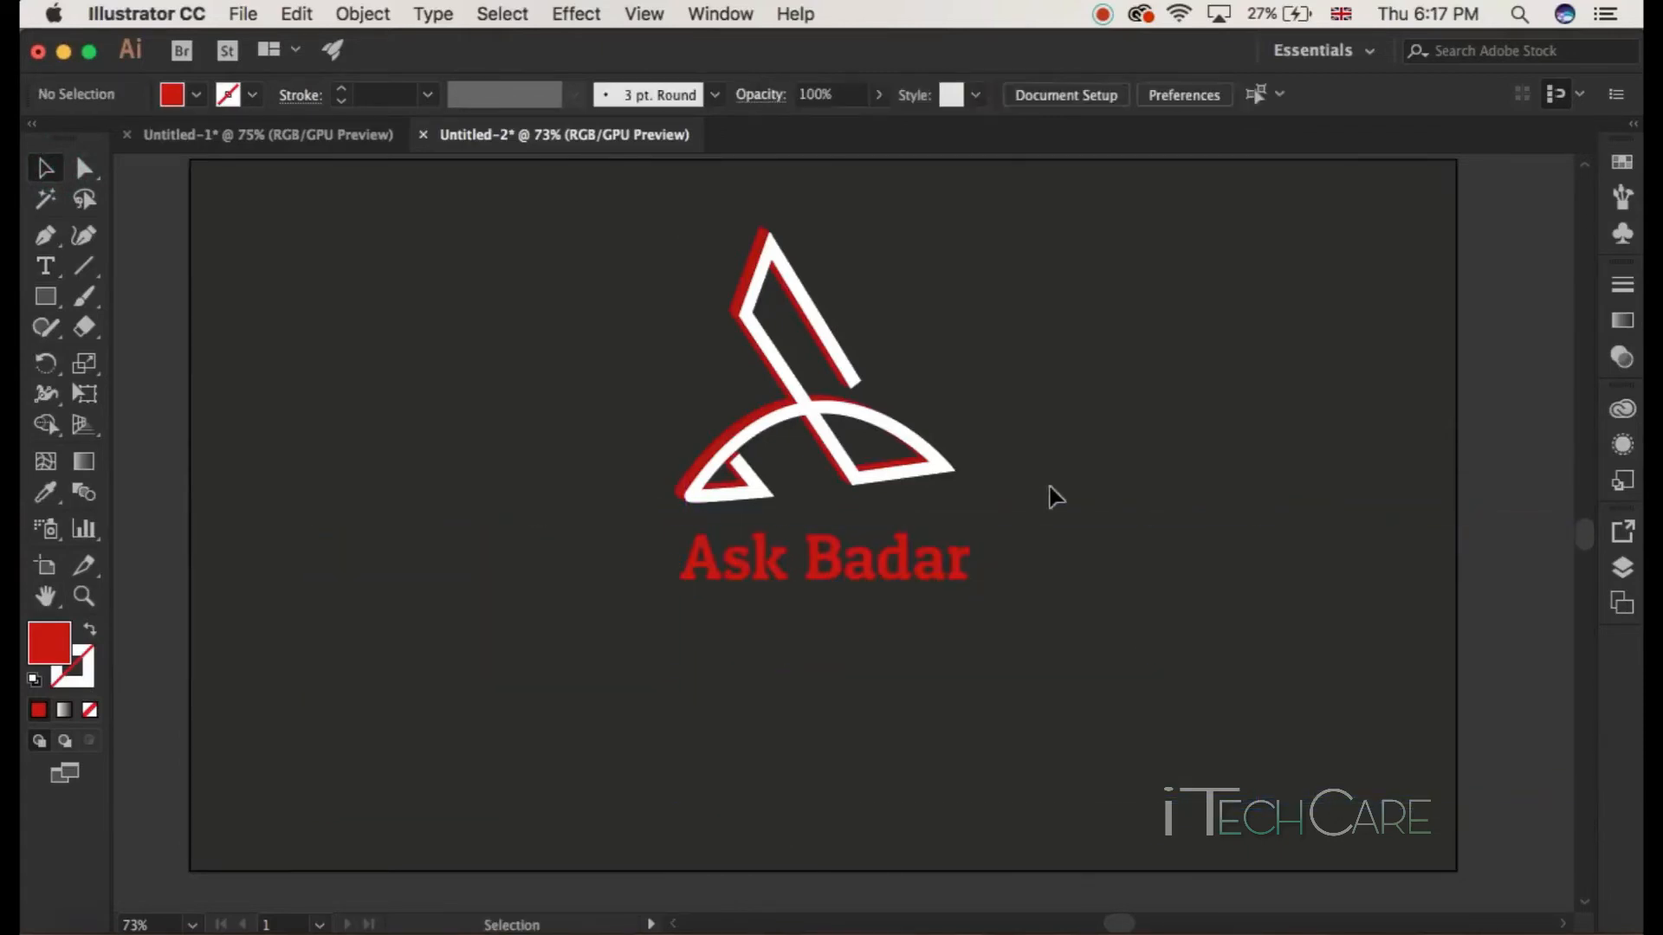
Step: Convert the Ask Badar text to outlines
left_click(933, 571)
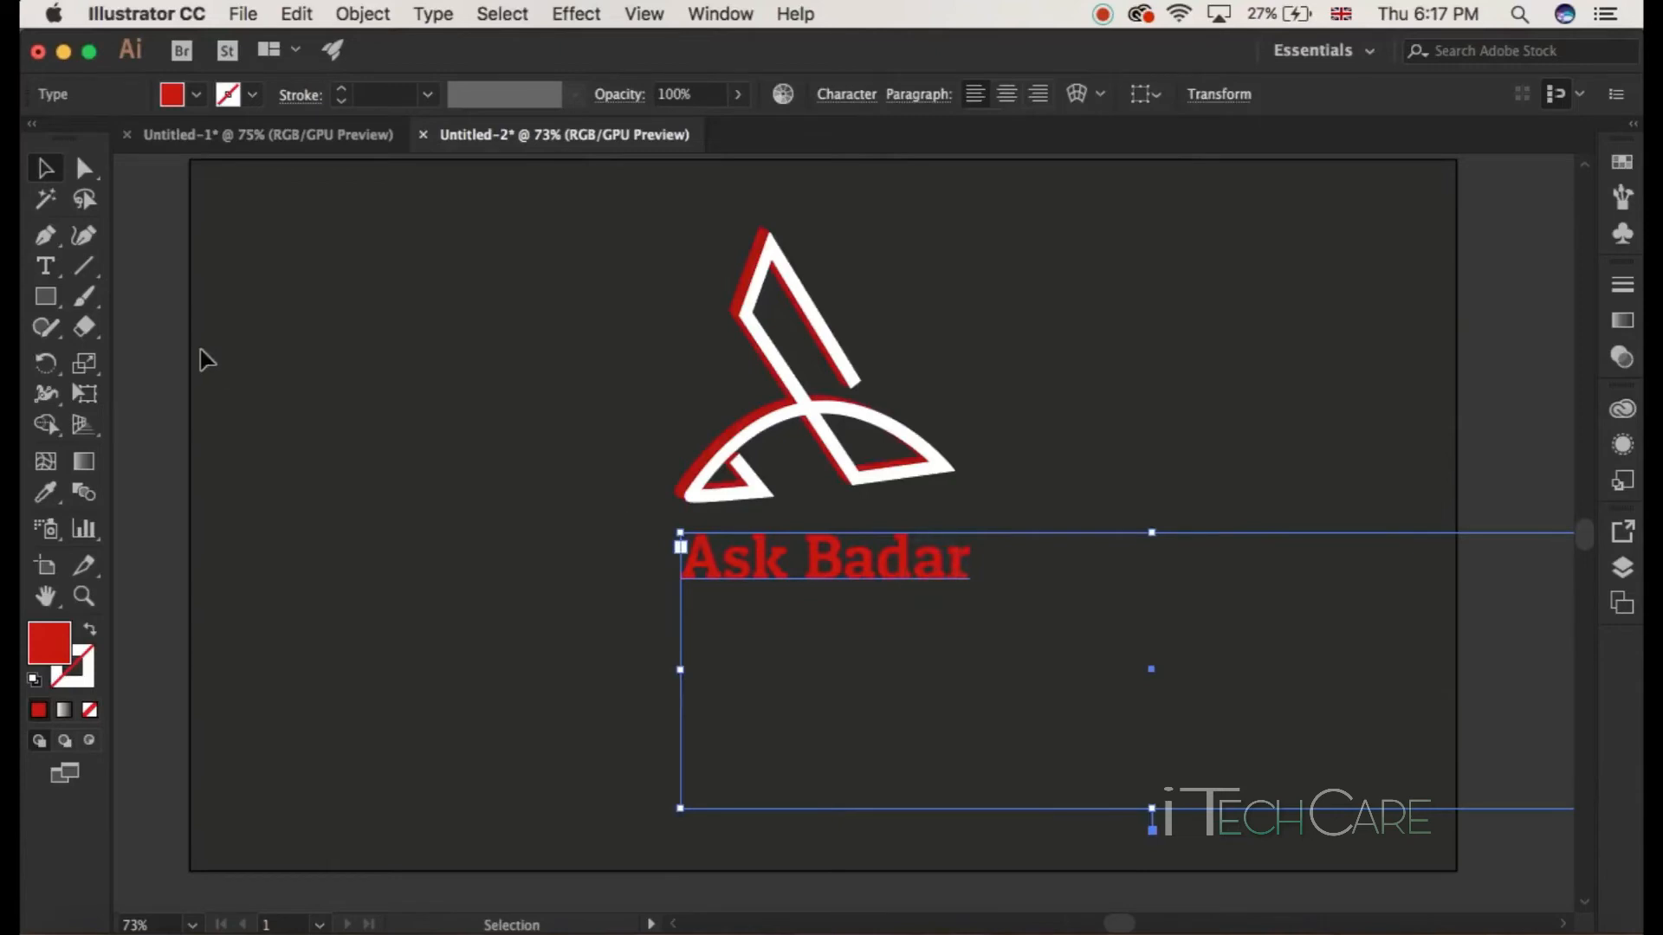
right_click(785, 583)
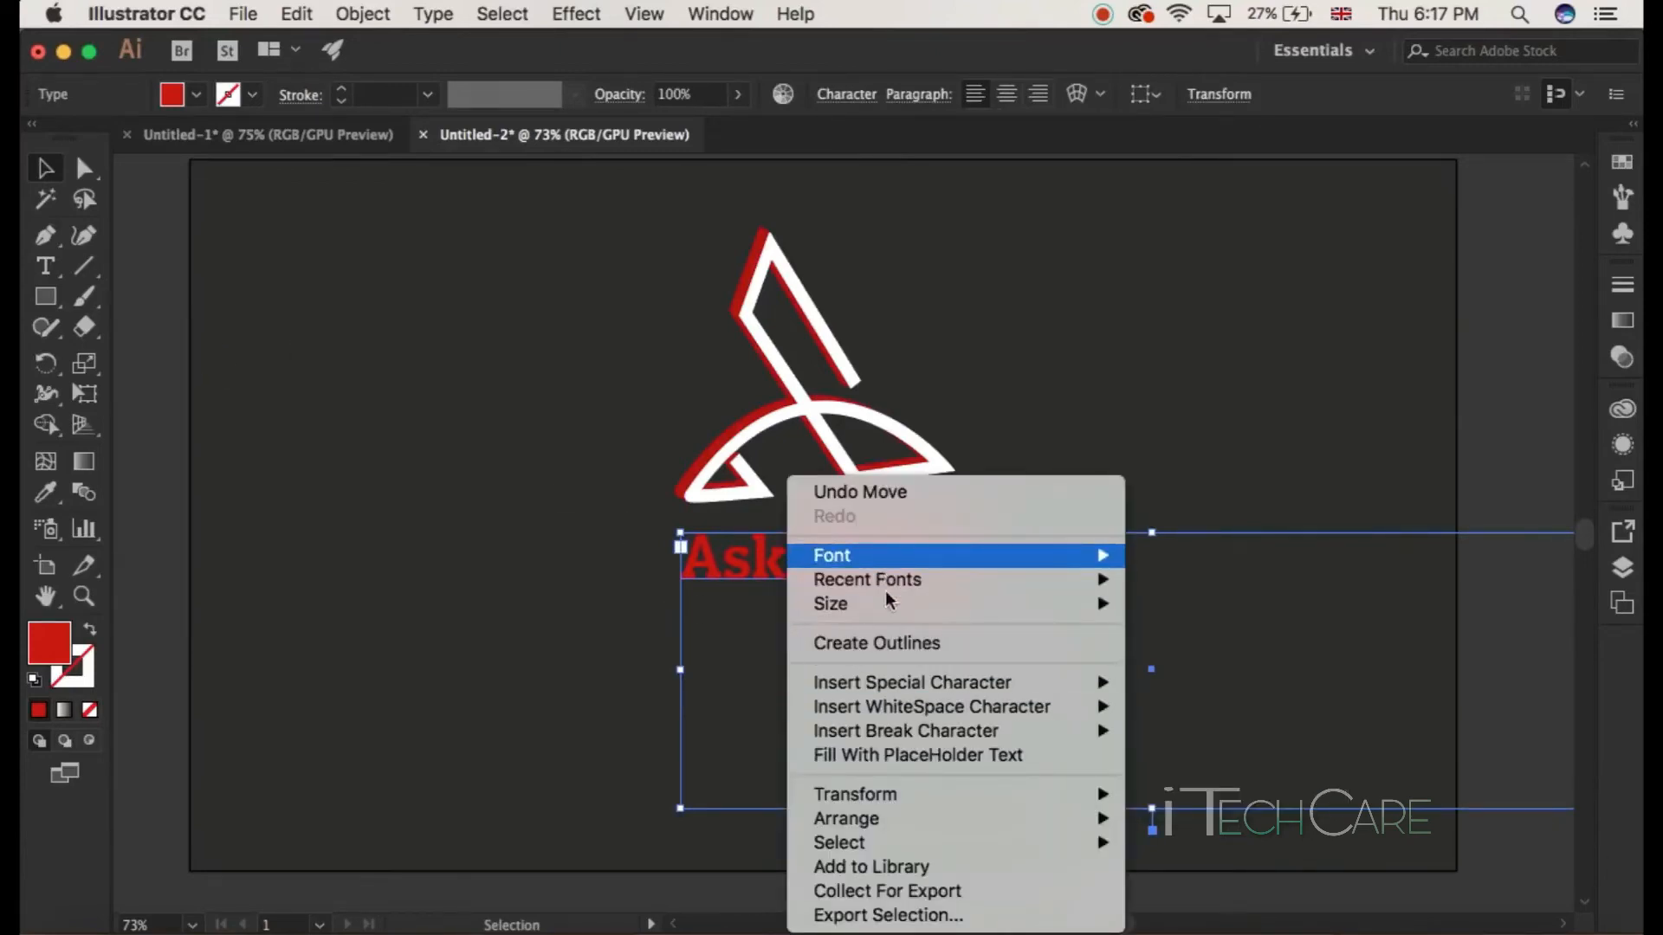
left_click(887, 648)
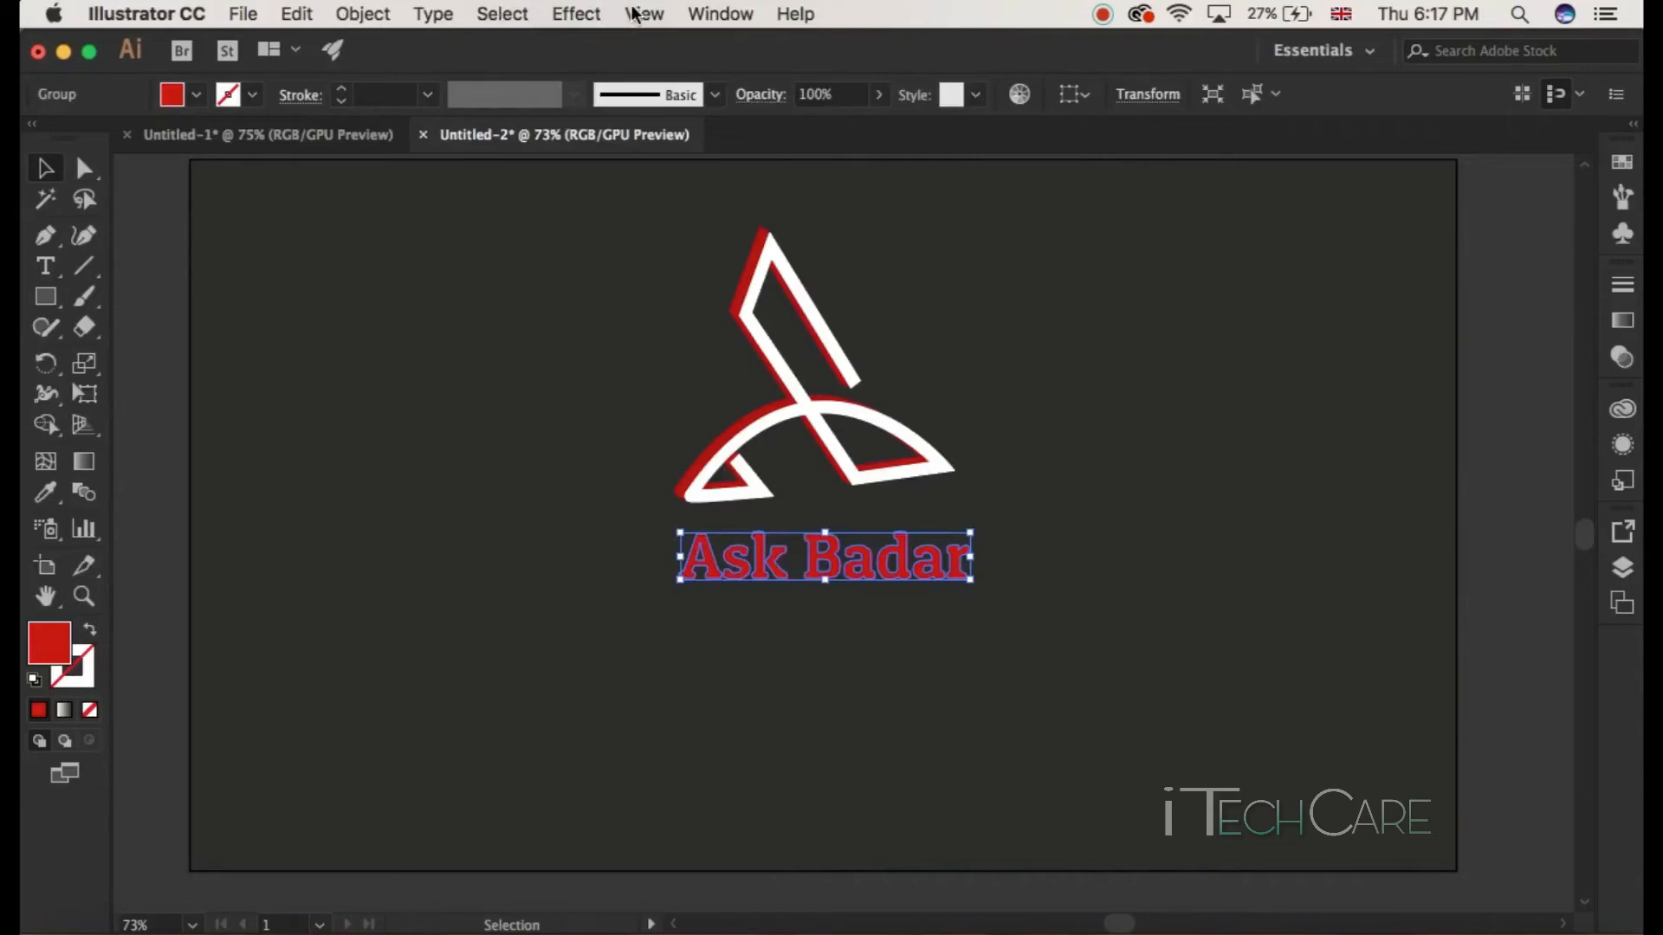
Step: Apply a 3D Extrude & Bevel effect to the Ask Badar text with a 5 pt extrude depth, previewing it
left_click(571, 14)
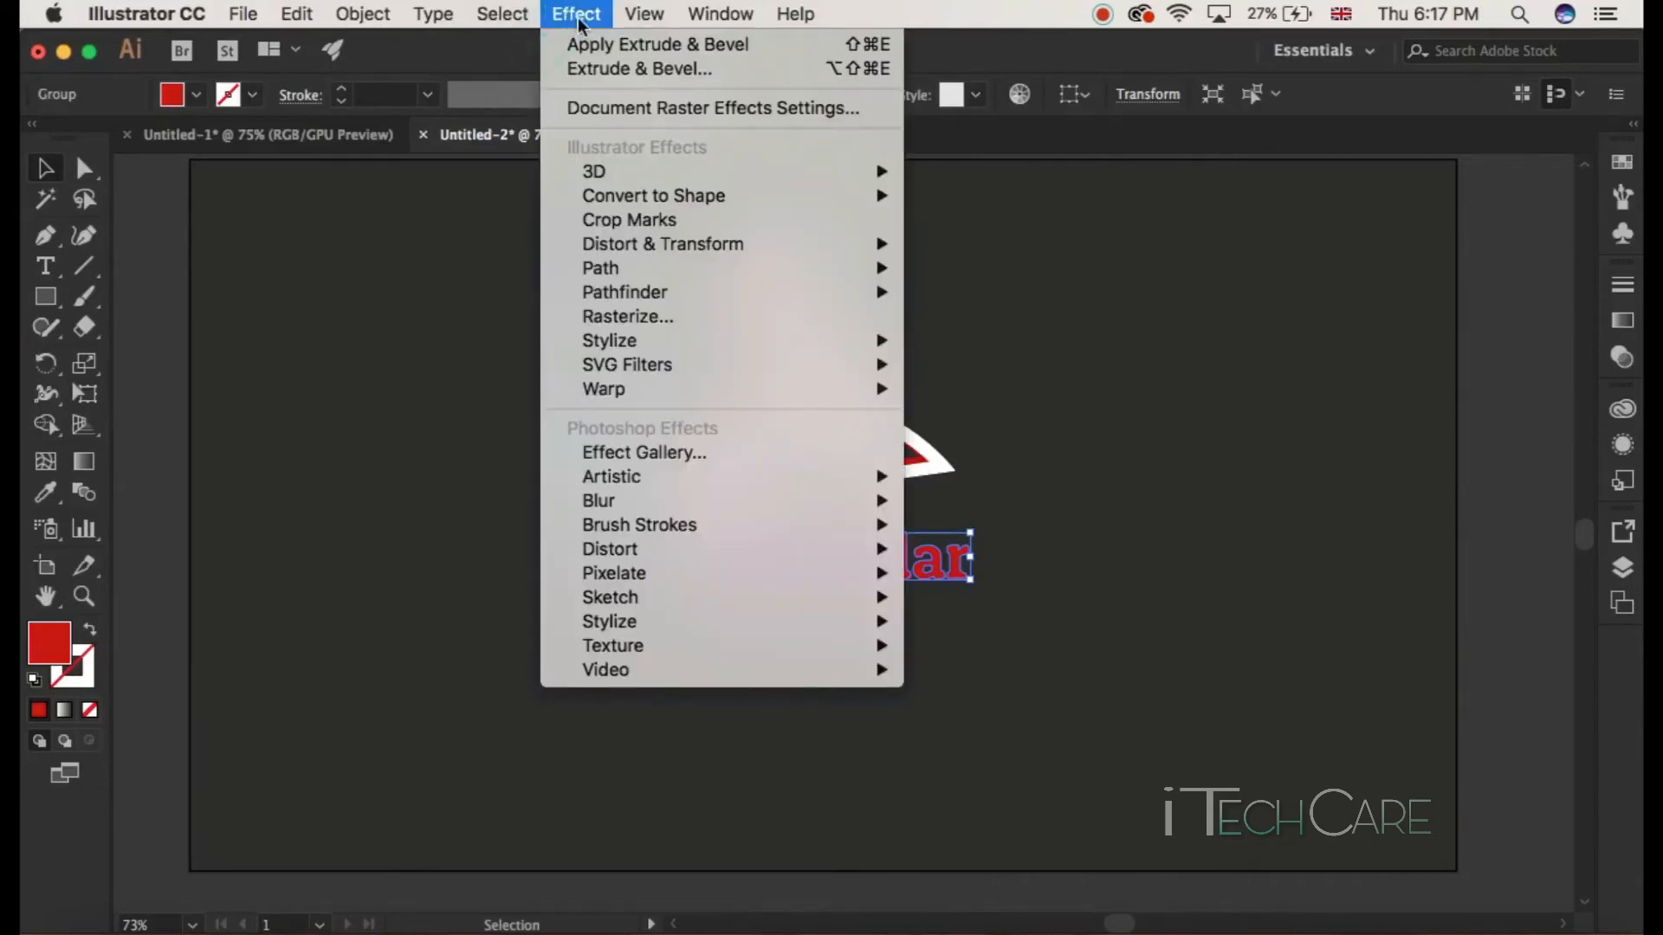
mouse_move(632, 171)
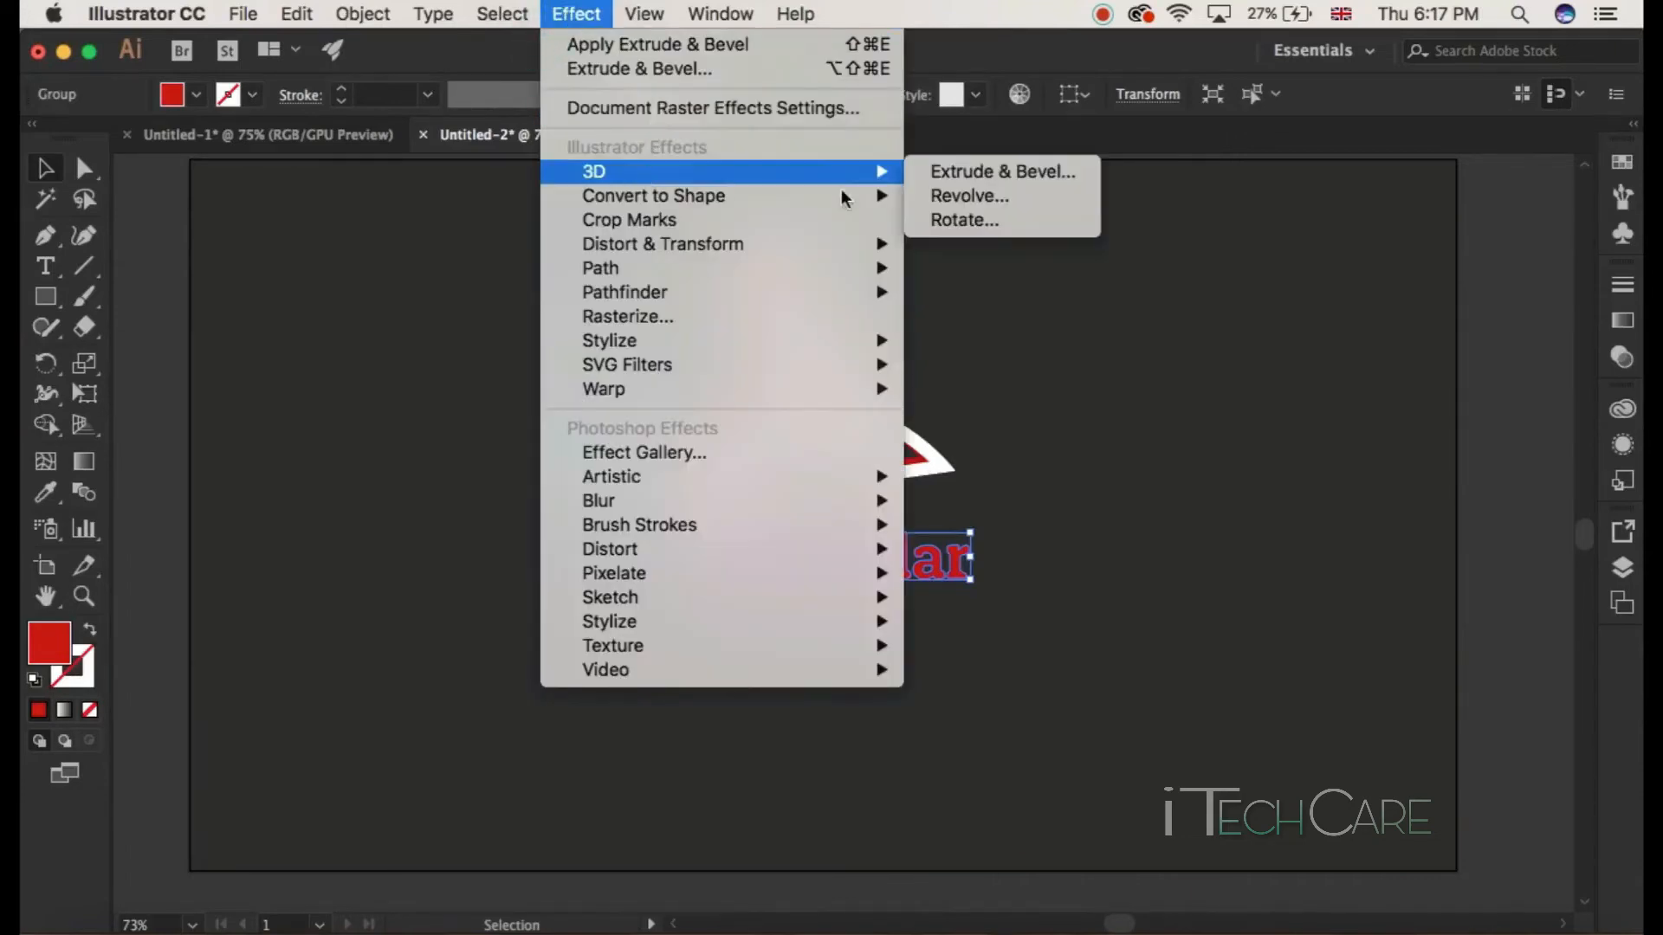
left_click(1000, 174)
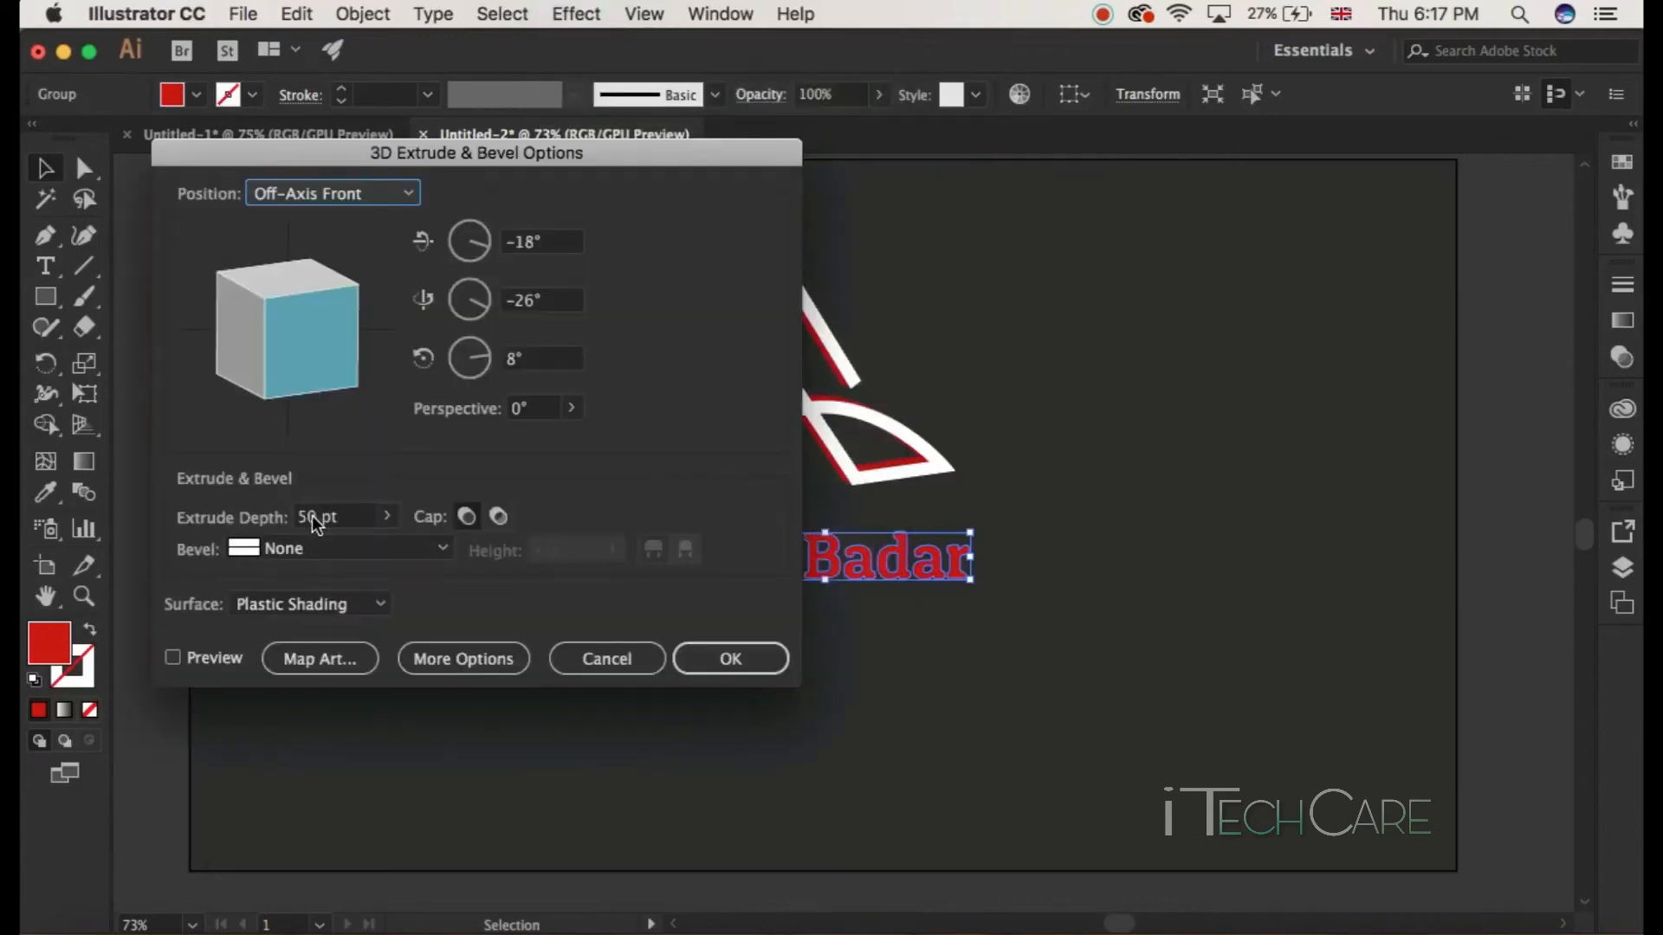
double_click(314, 520)
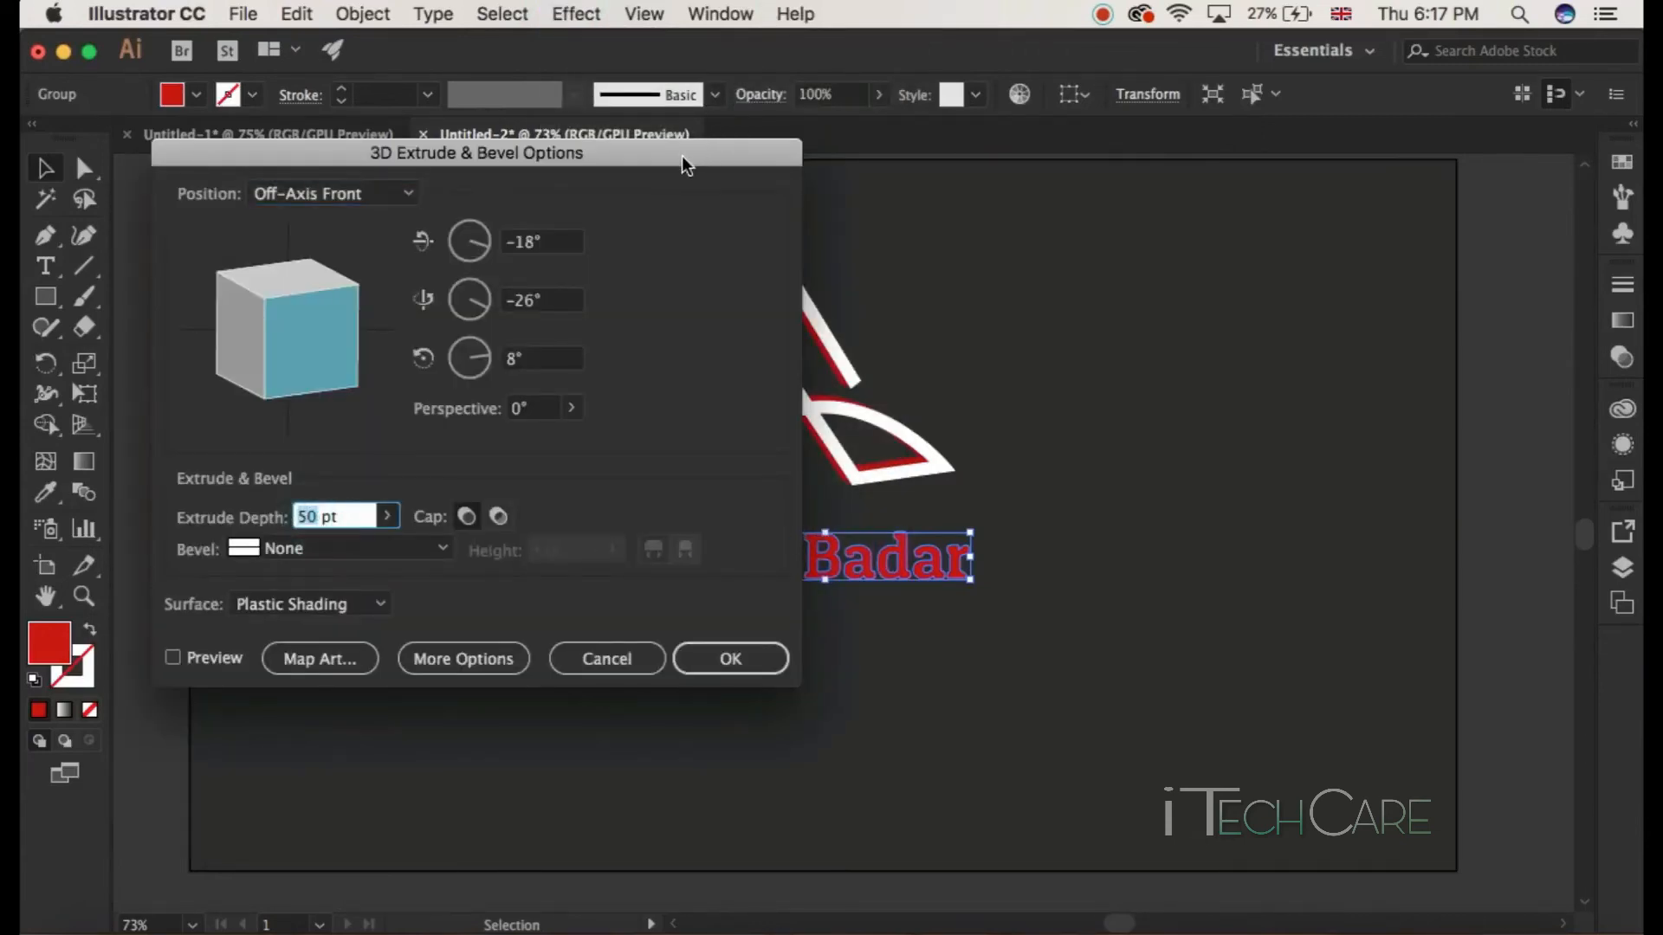
left_click_drag(684, 165, 1615, 251)
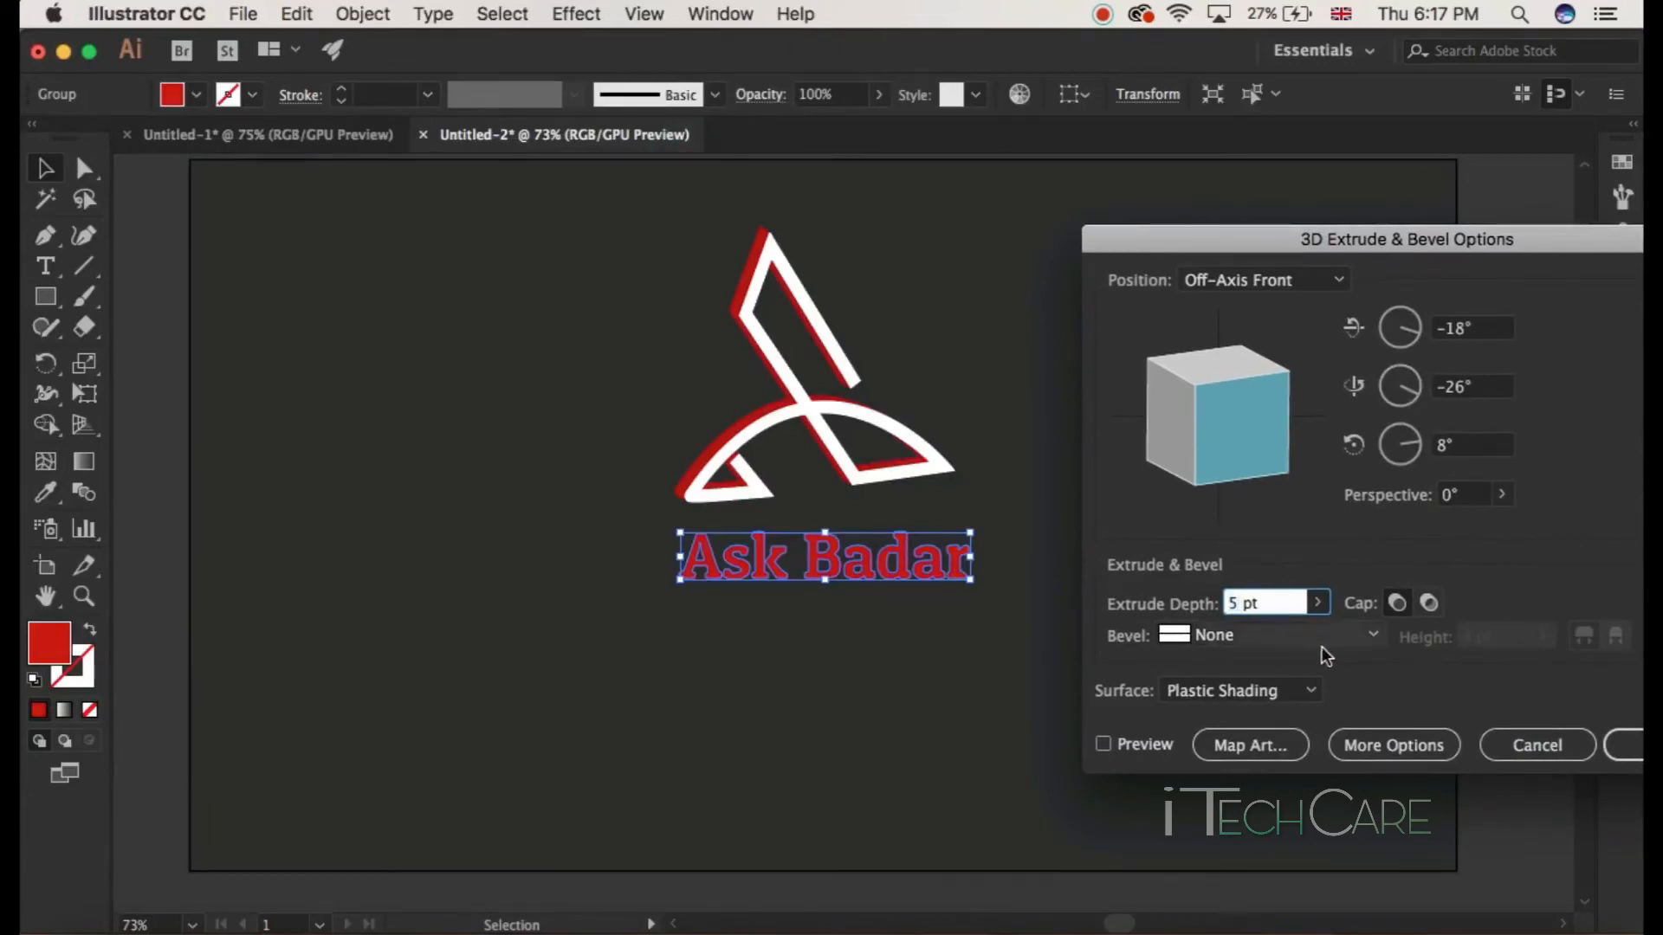
left_click(1103, 745)
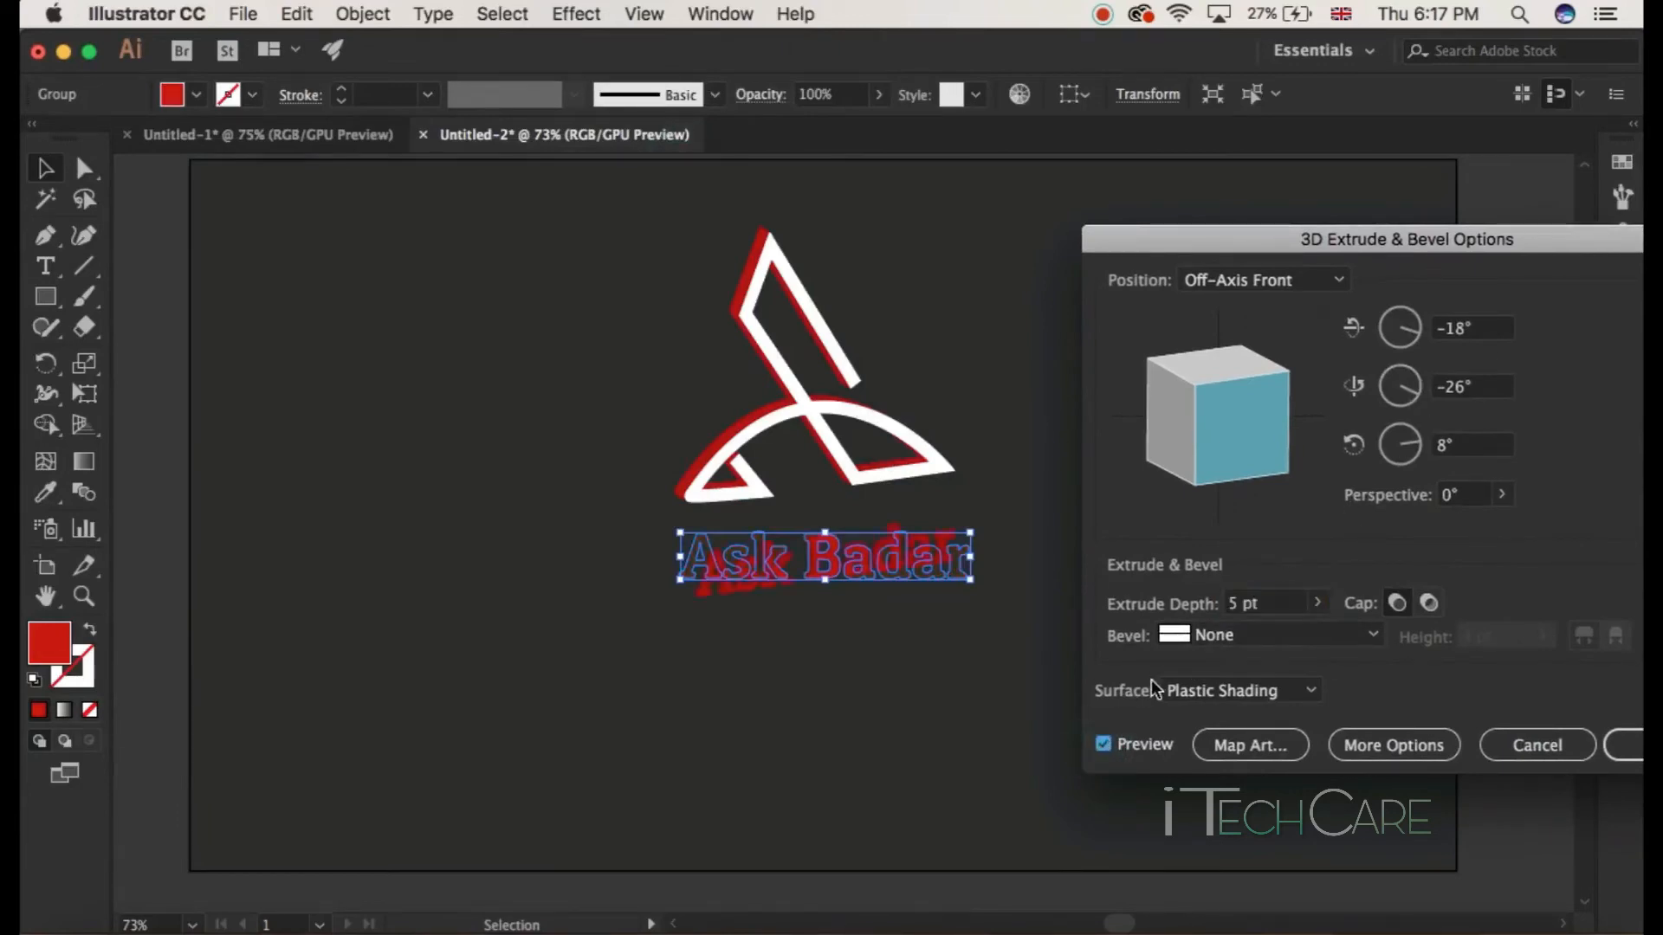
left_click(1238, 599)
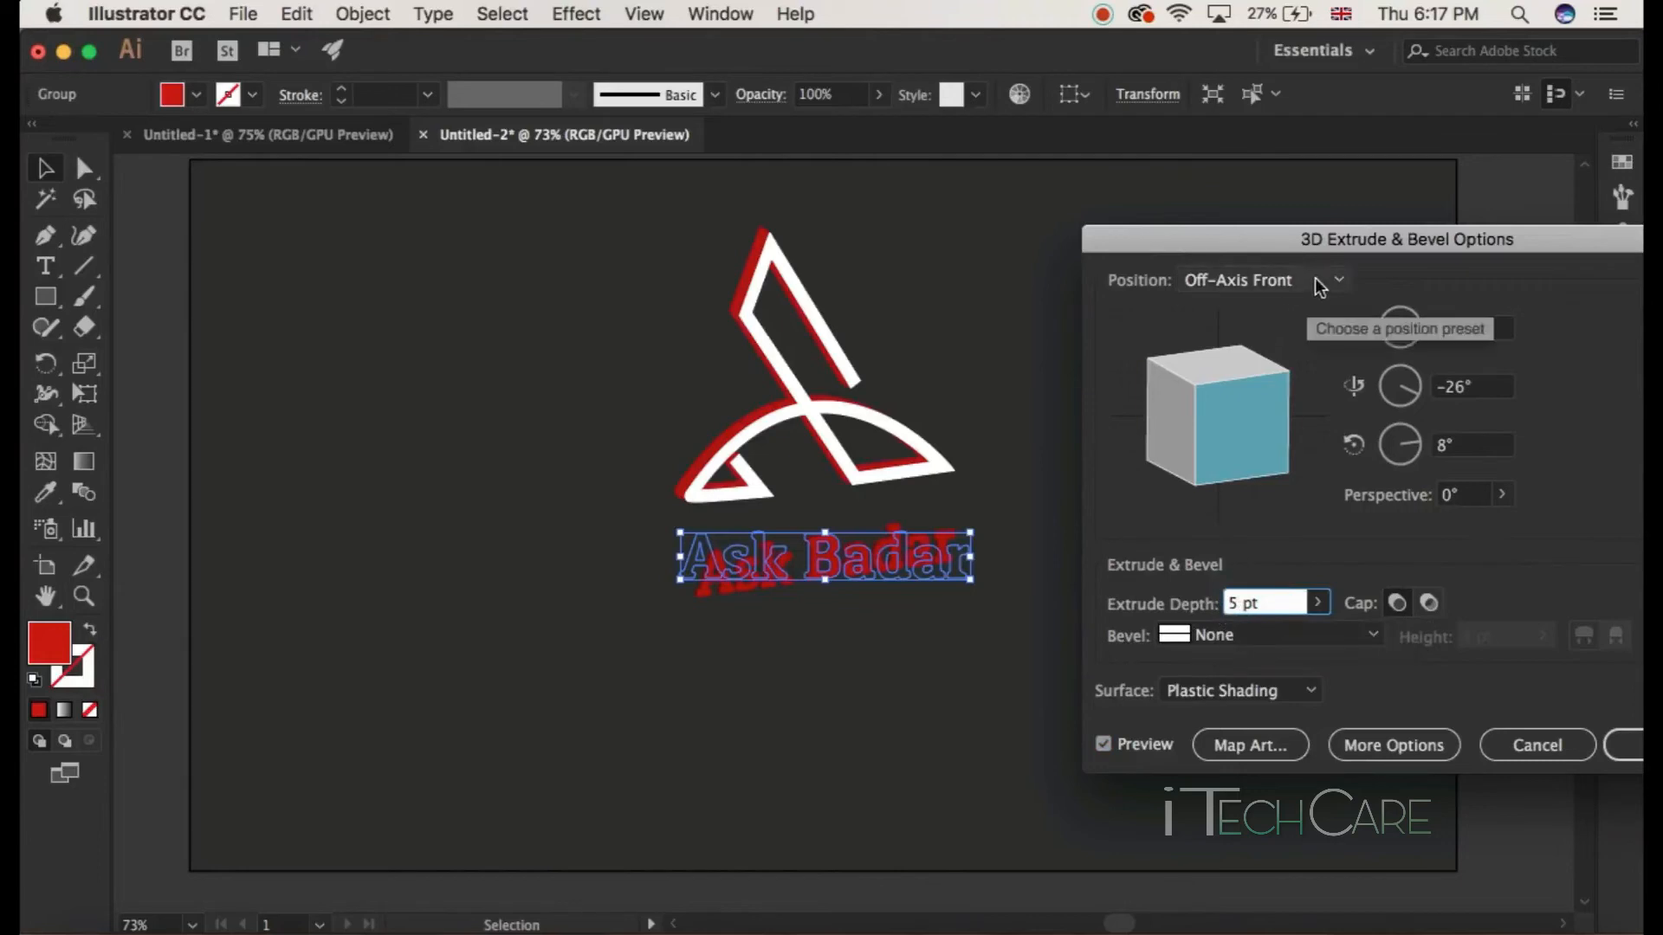
left_click_drag(1329, 246, 1076, 230)
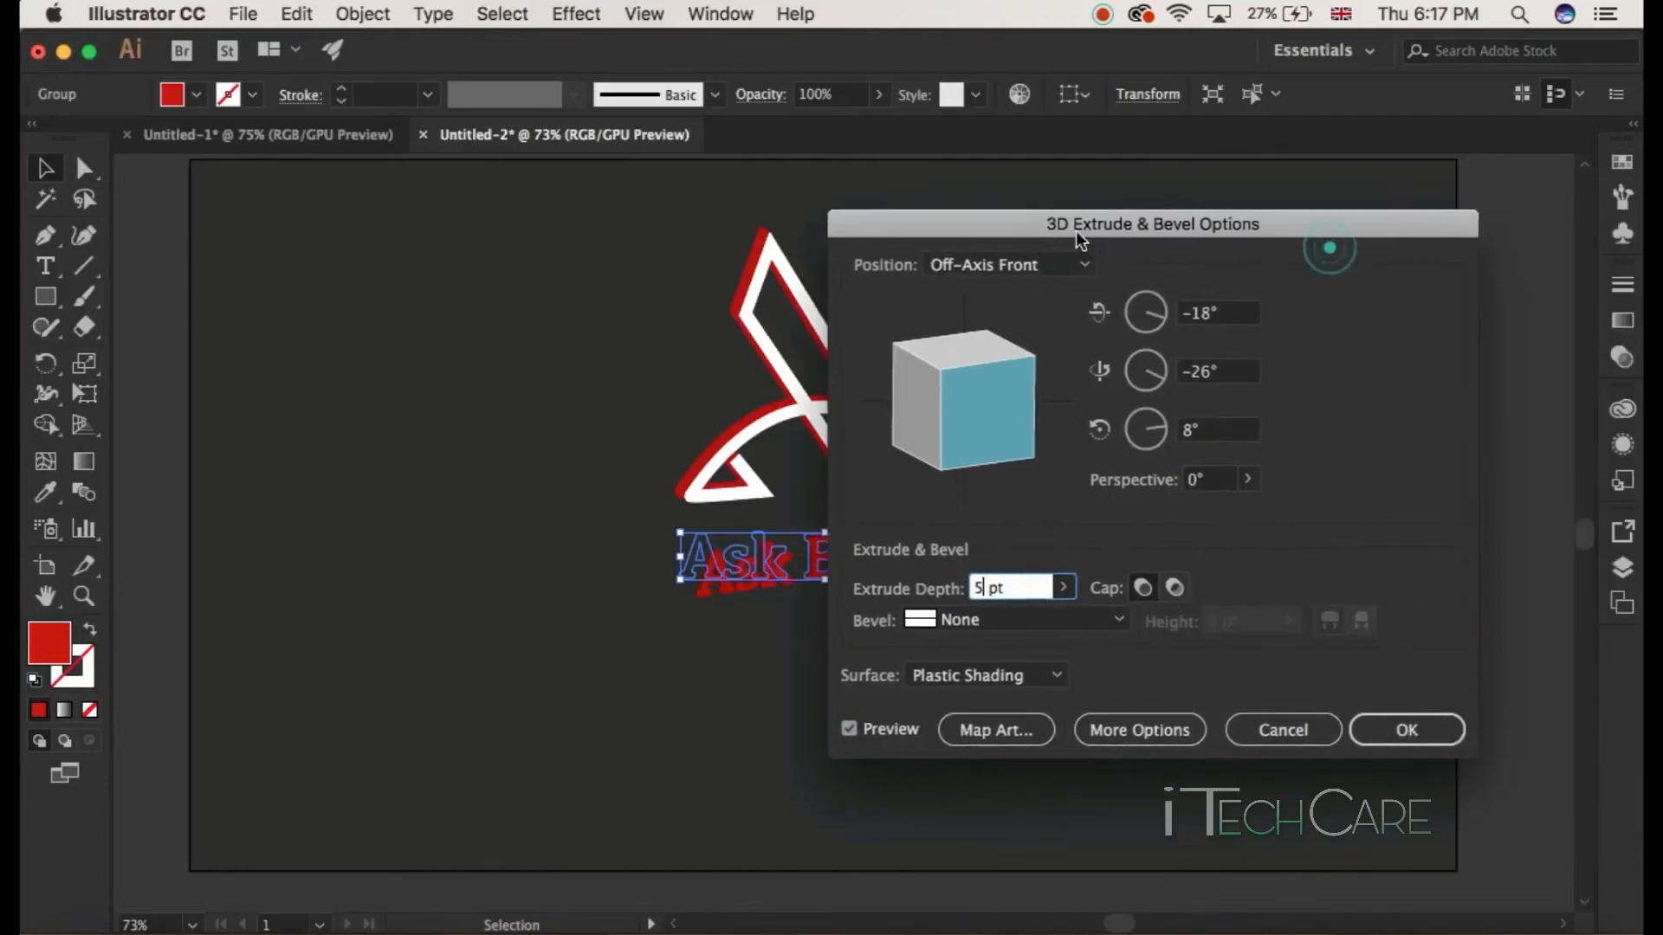
left_click(1389, 739)
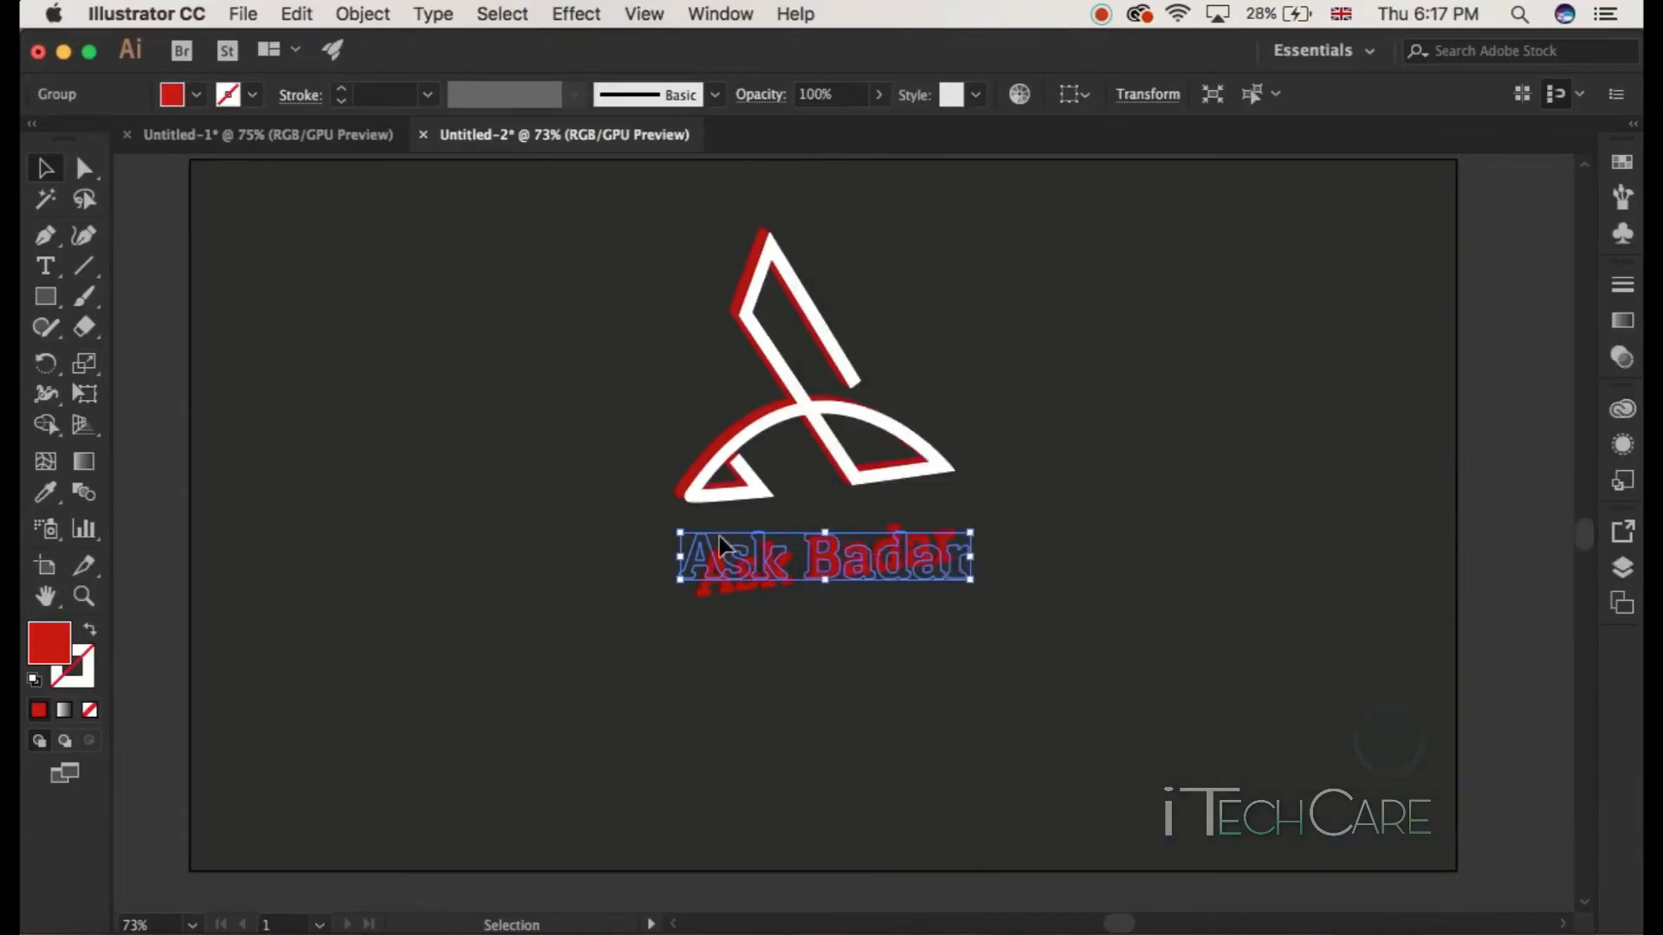
Step: Select the extruded text and expand its appearance
left_click(763, 614)
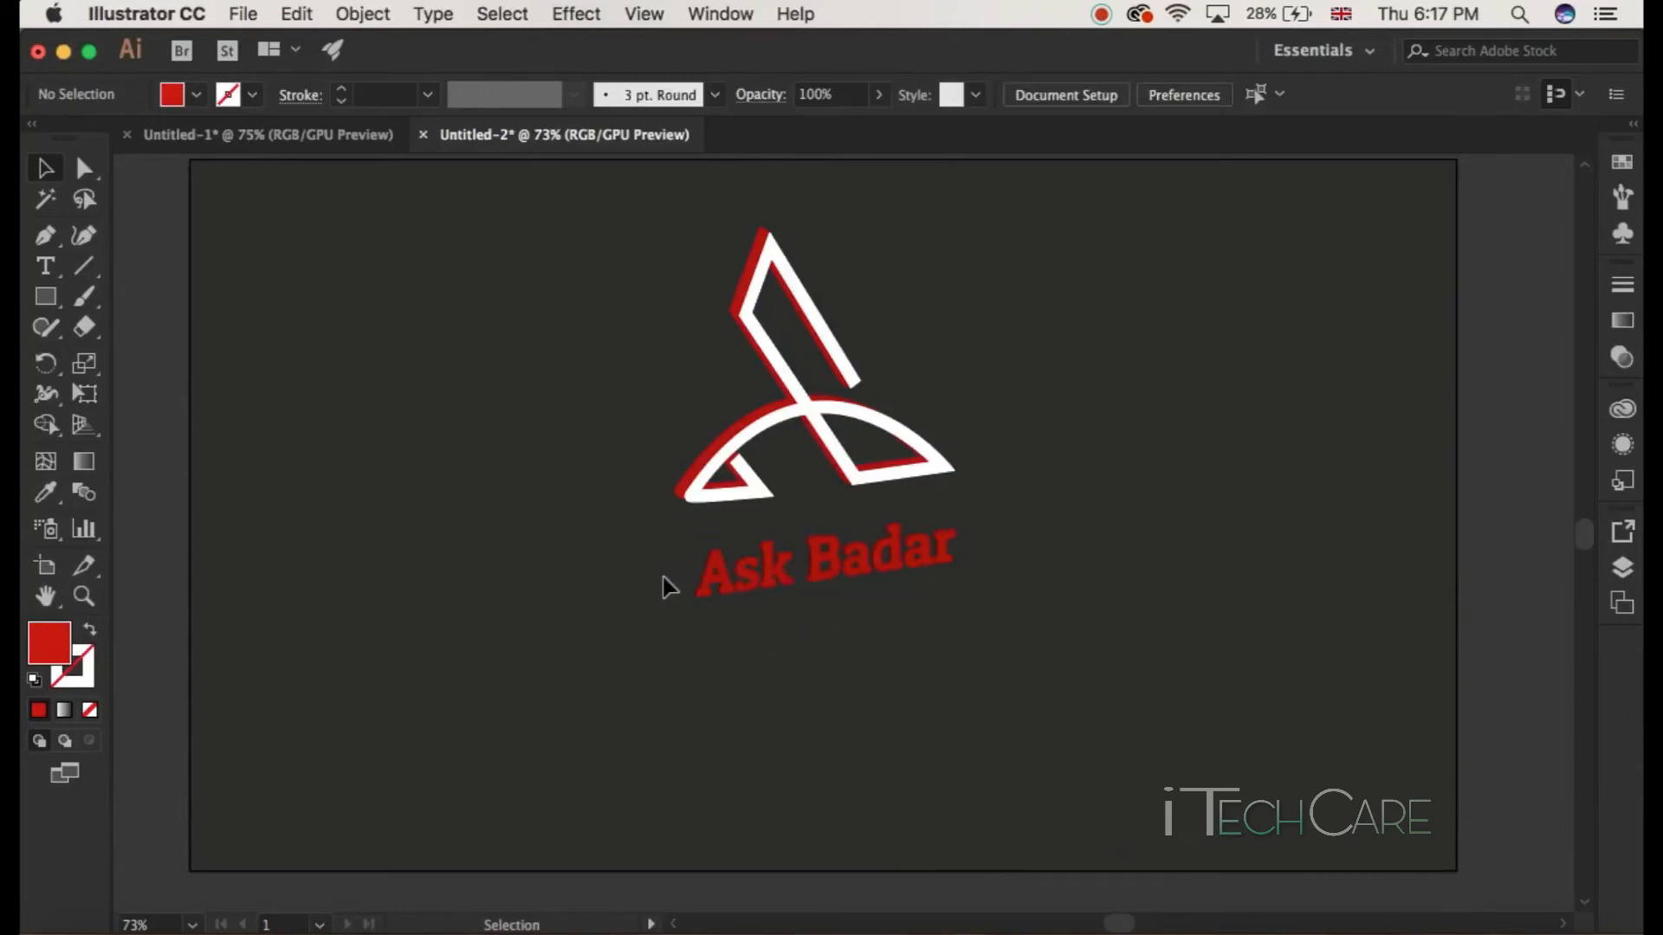
left_click(891, 611)
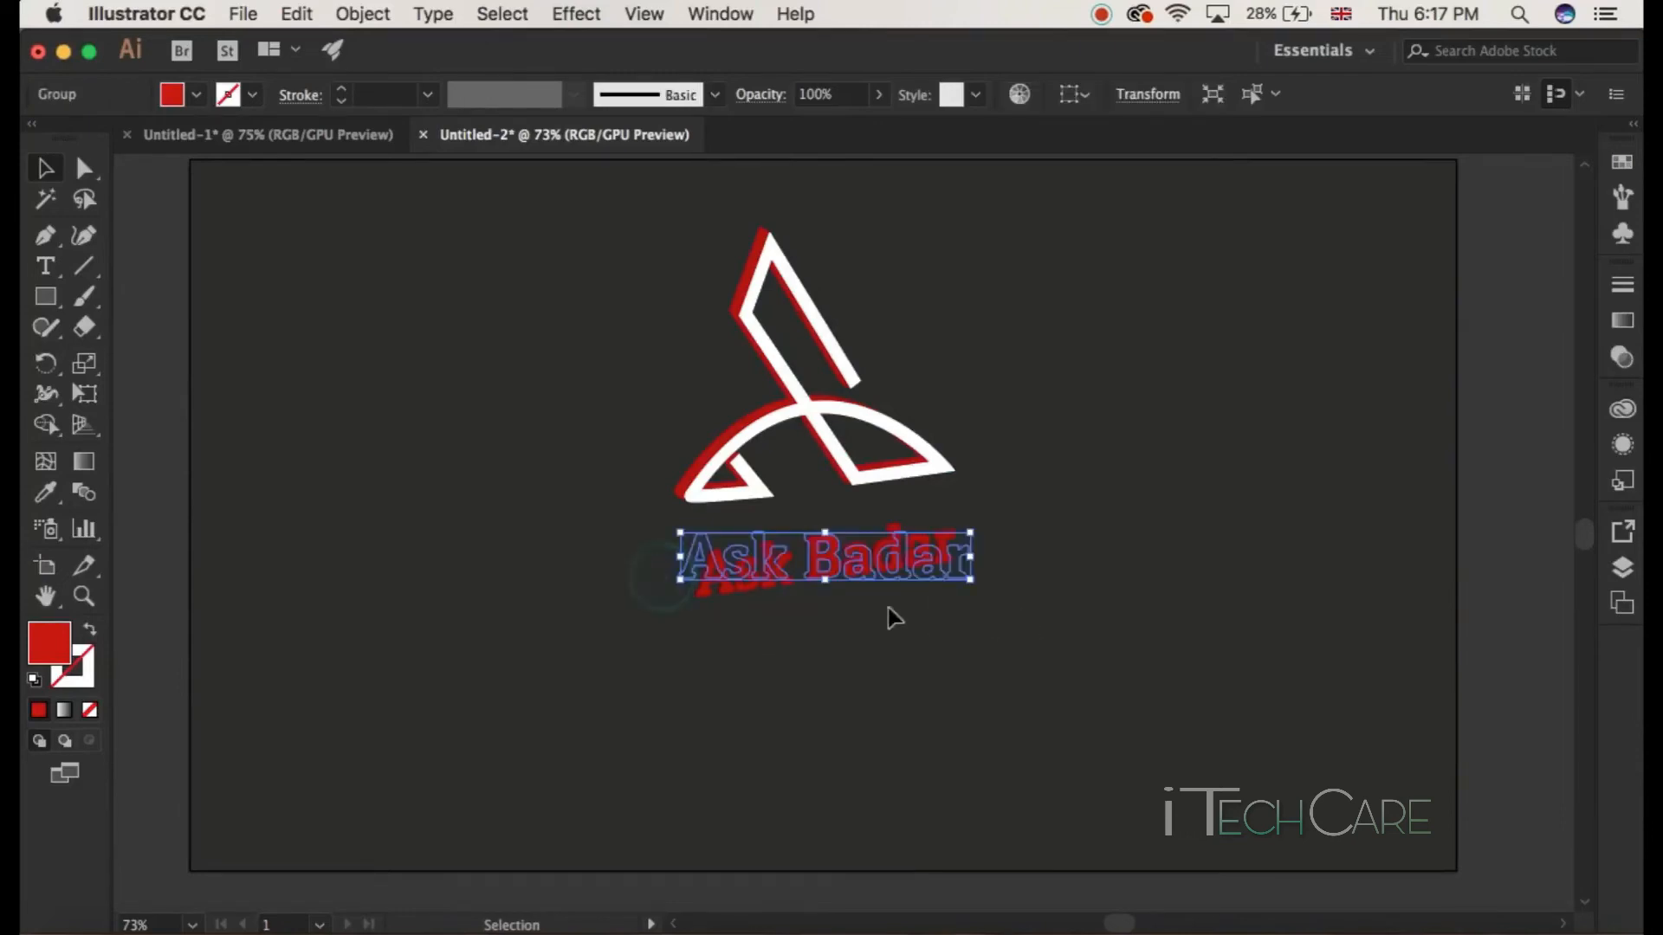
left_click(352, 12)
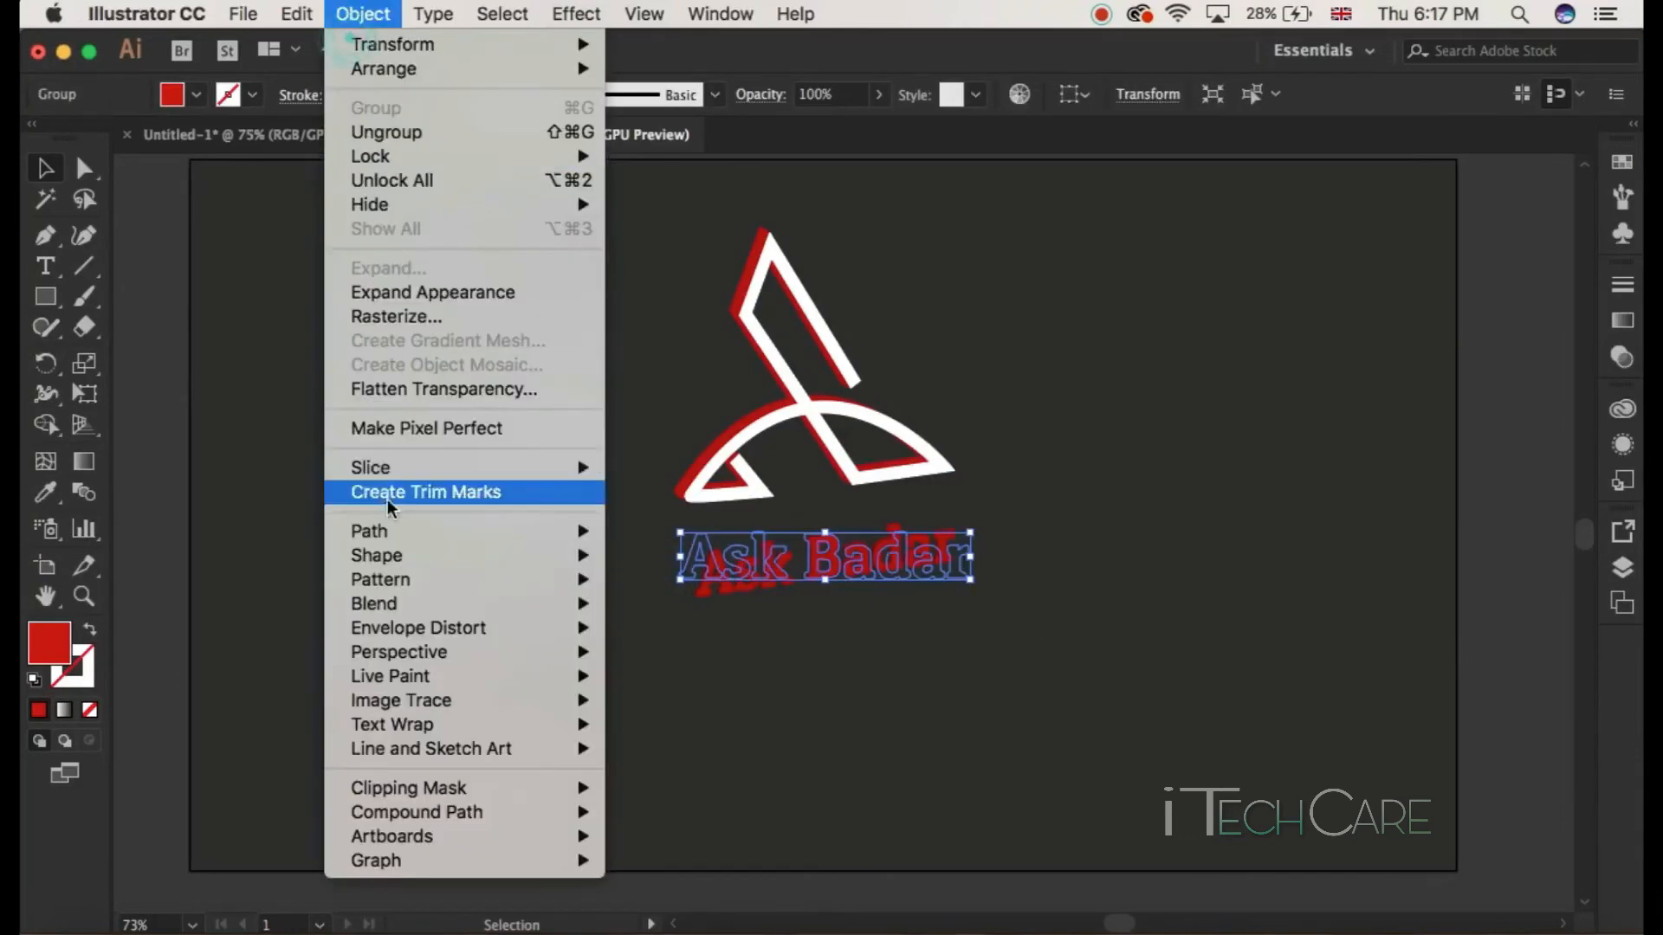
left_click(400, 295)
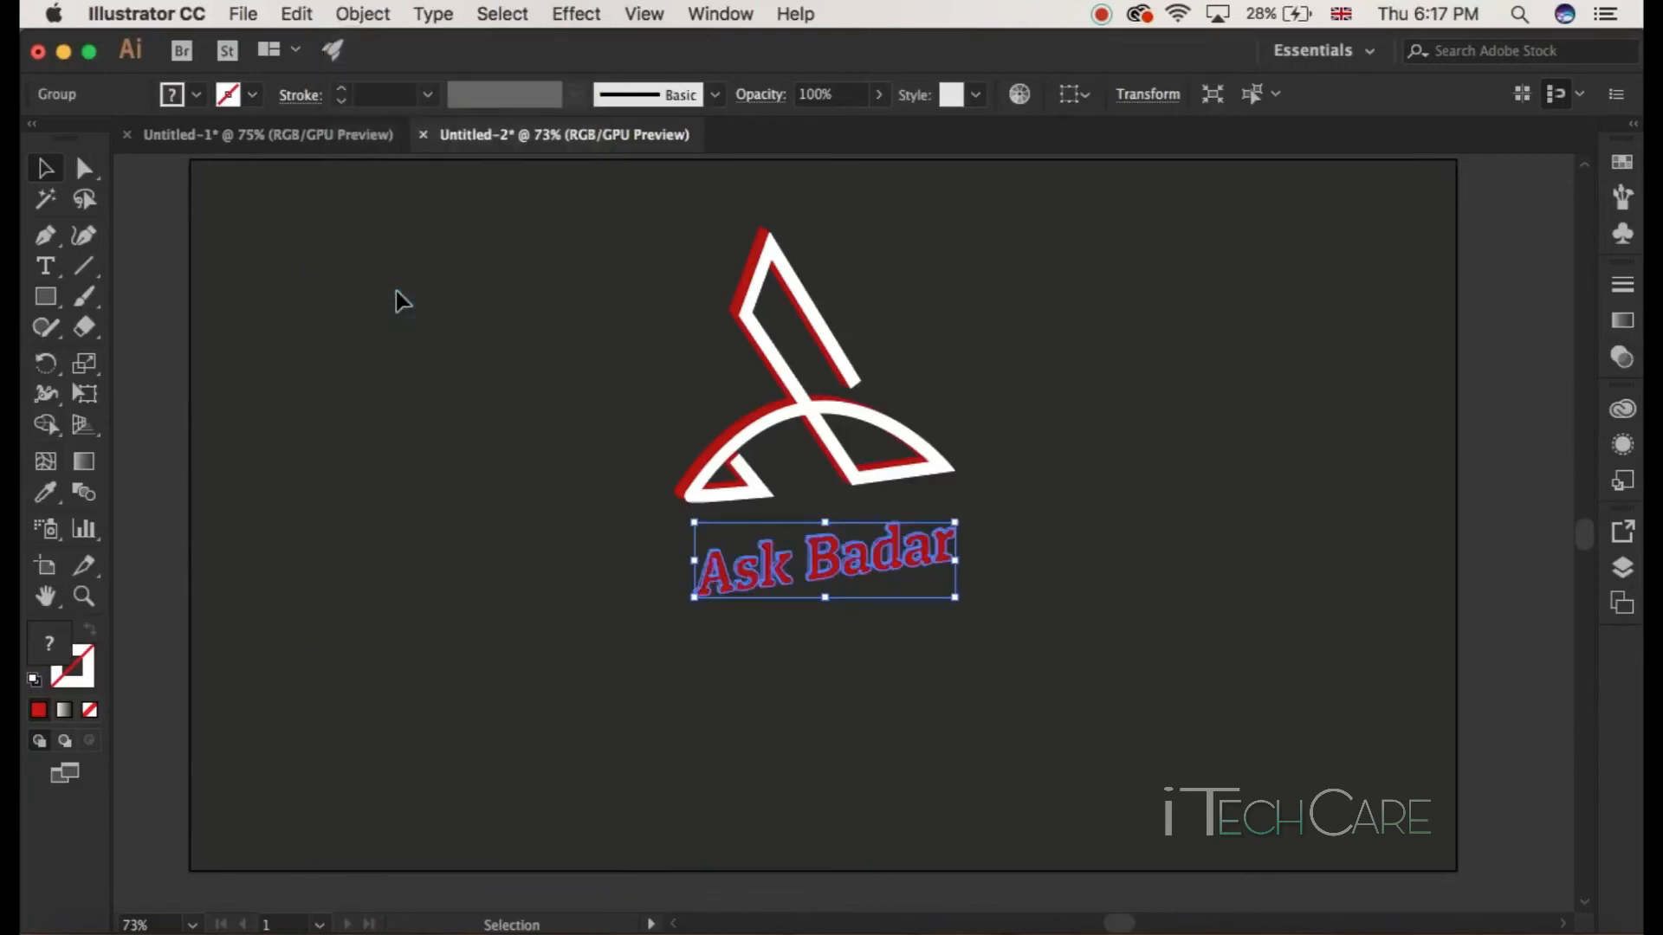
Step: Select the front faces of the Ask Badar letters with Direct Selection and fill them white
left_click(284, 697)
left_click(84, 168)
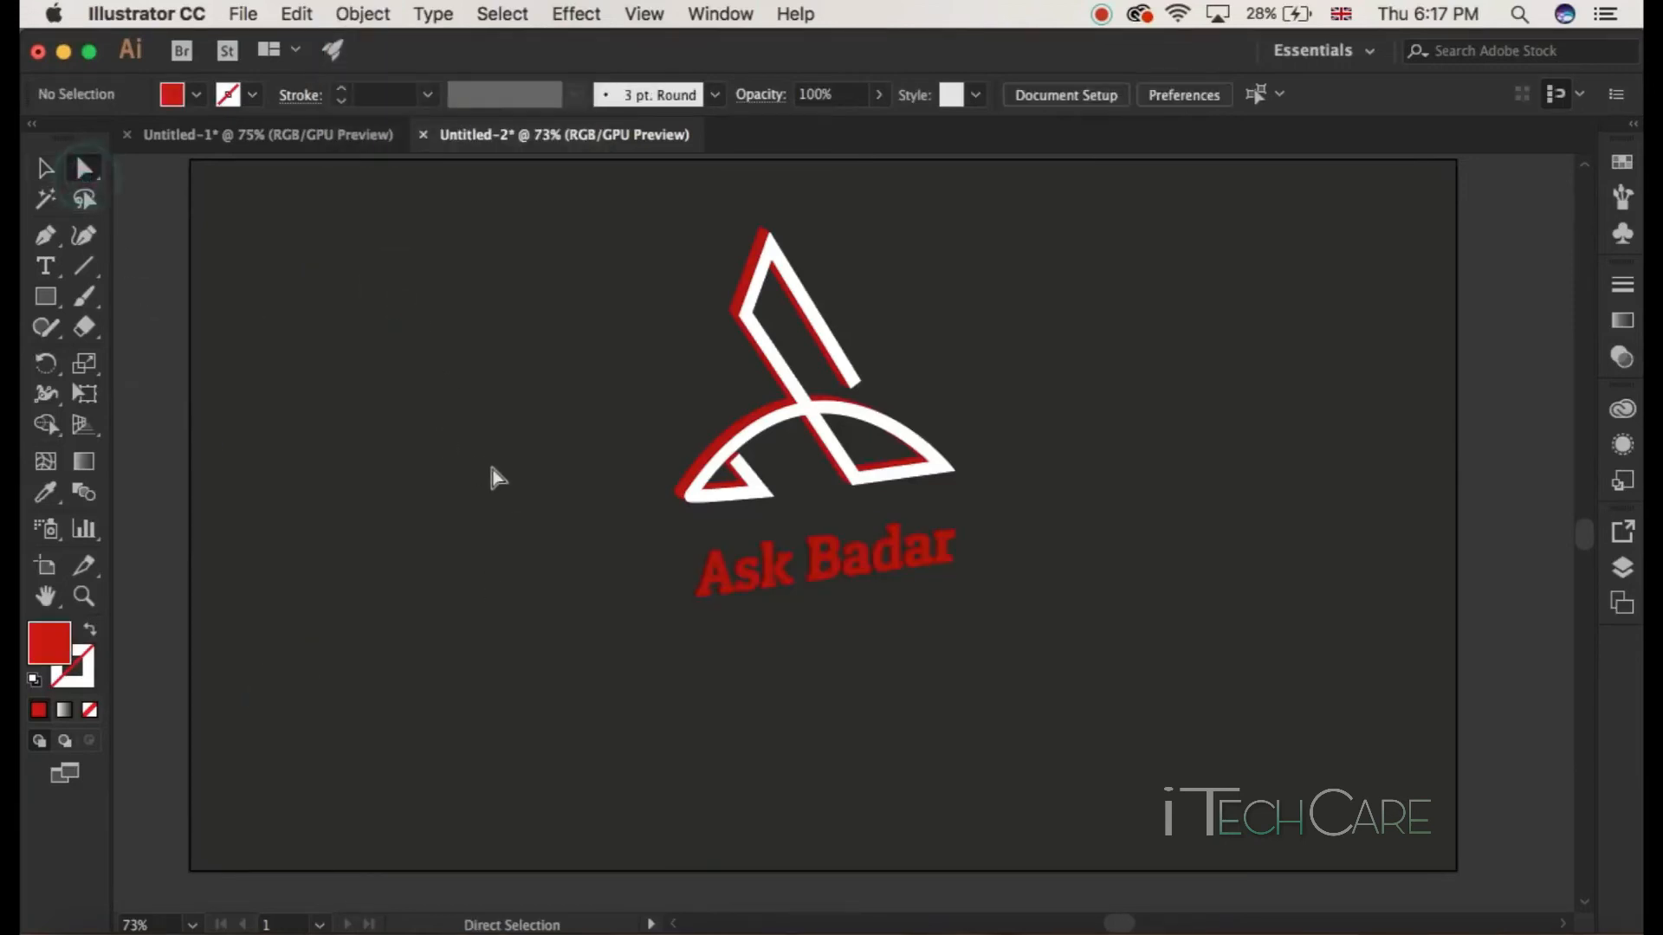
left_click(725, 575)
left_click(767, 578, "shift")
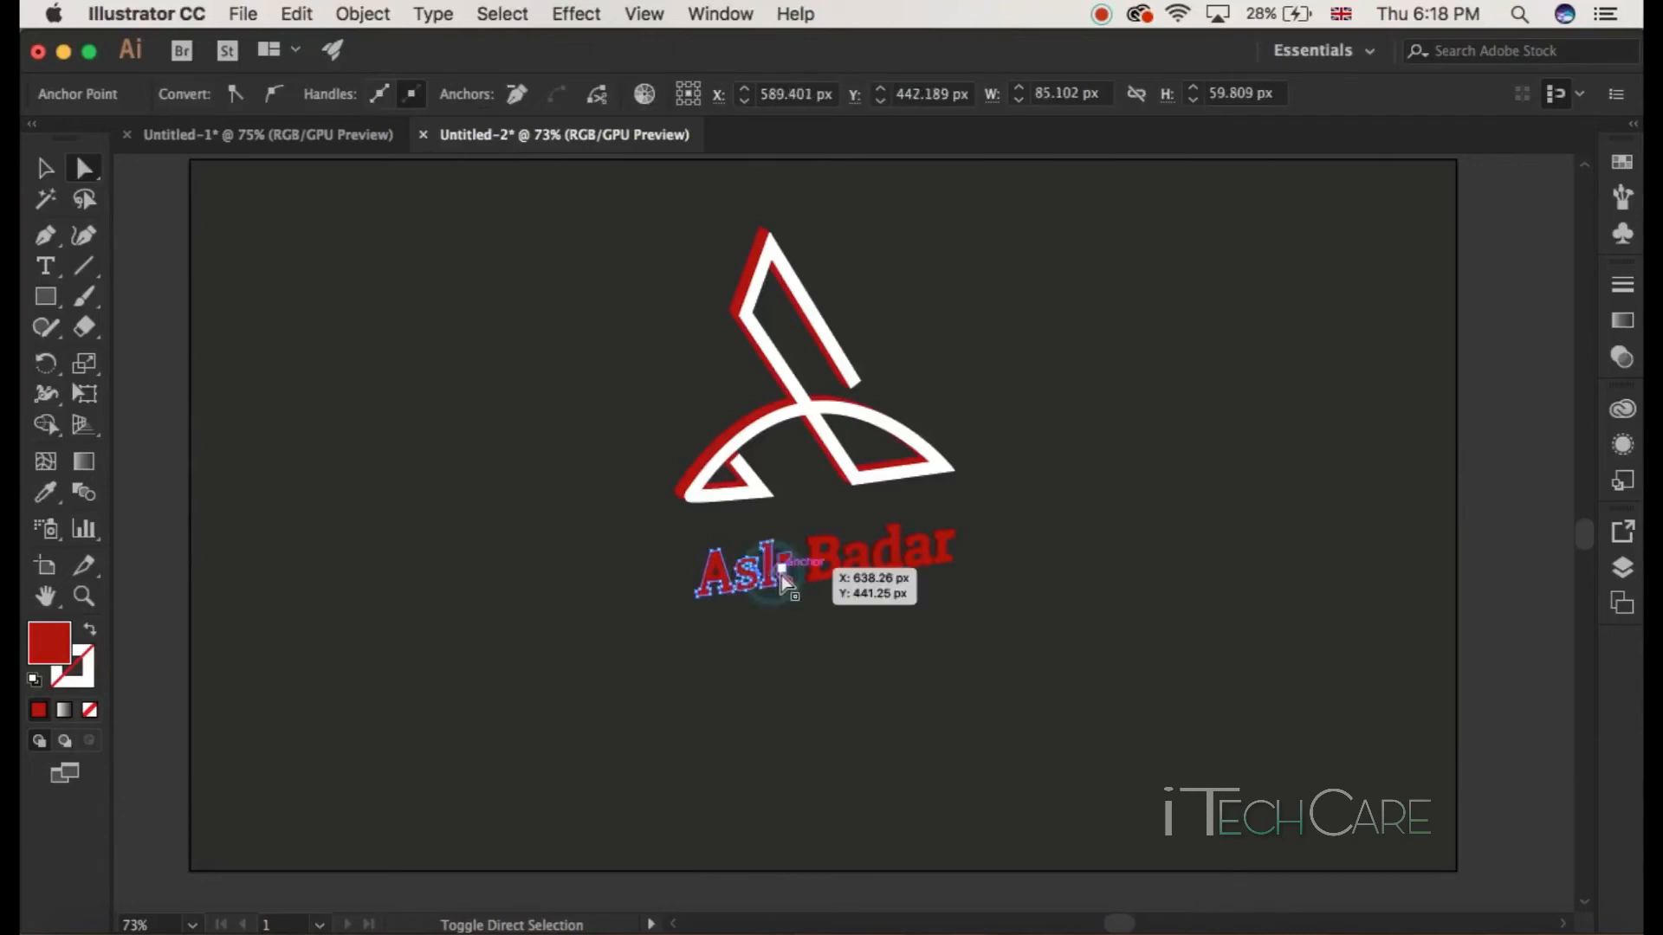
left_click(779, 575, "shift")
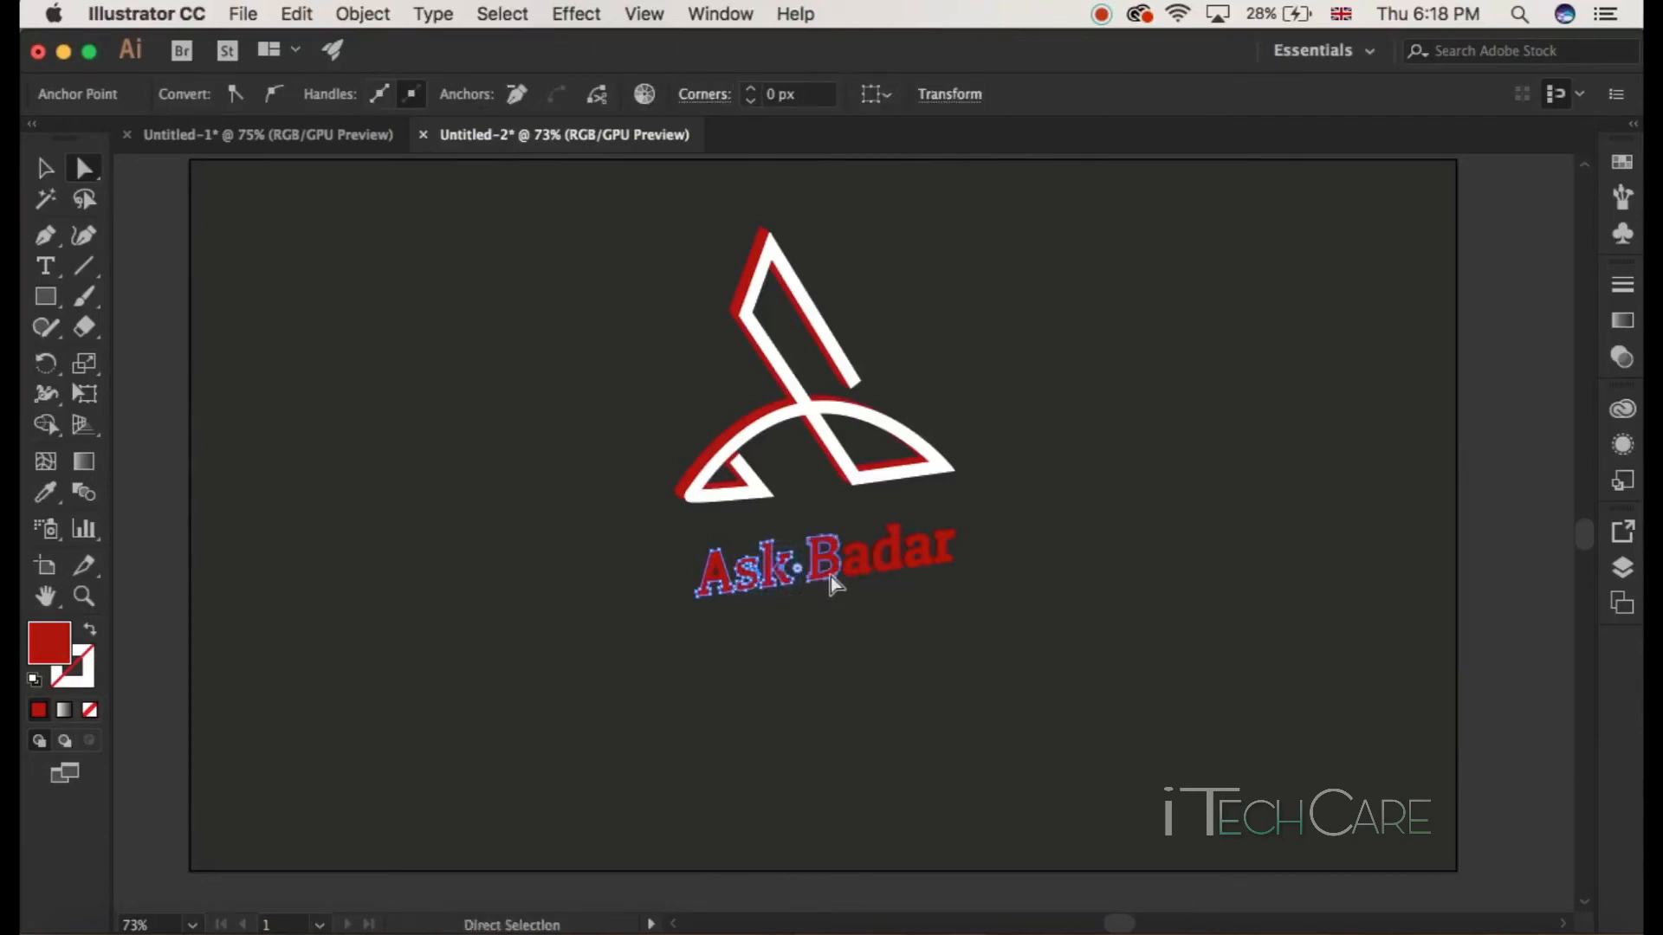
left_click(830, 575, "shift")
left_click(847, 574, "shift")
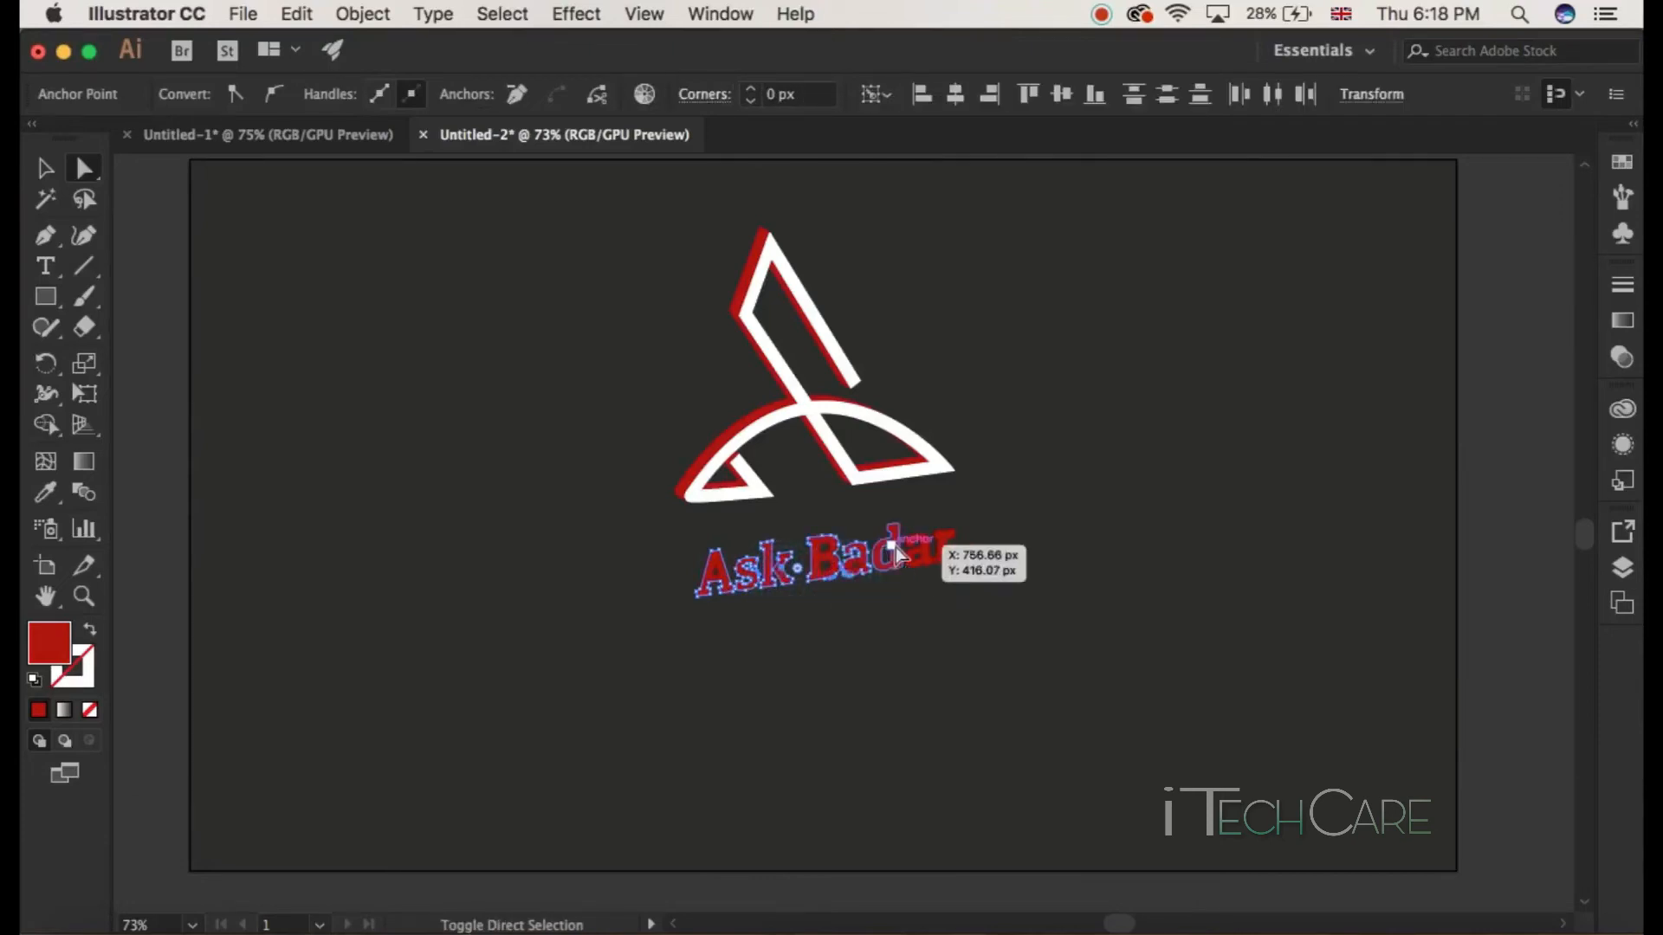
left_click(894, 535, "shift")
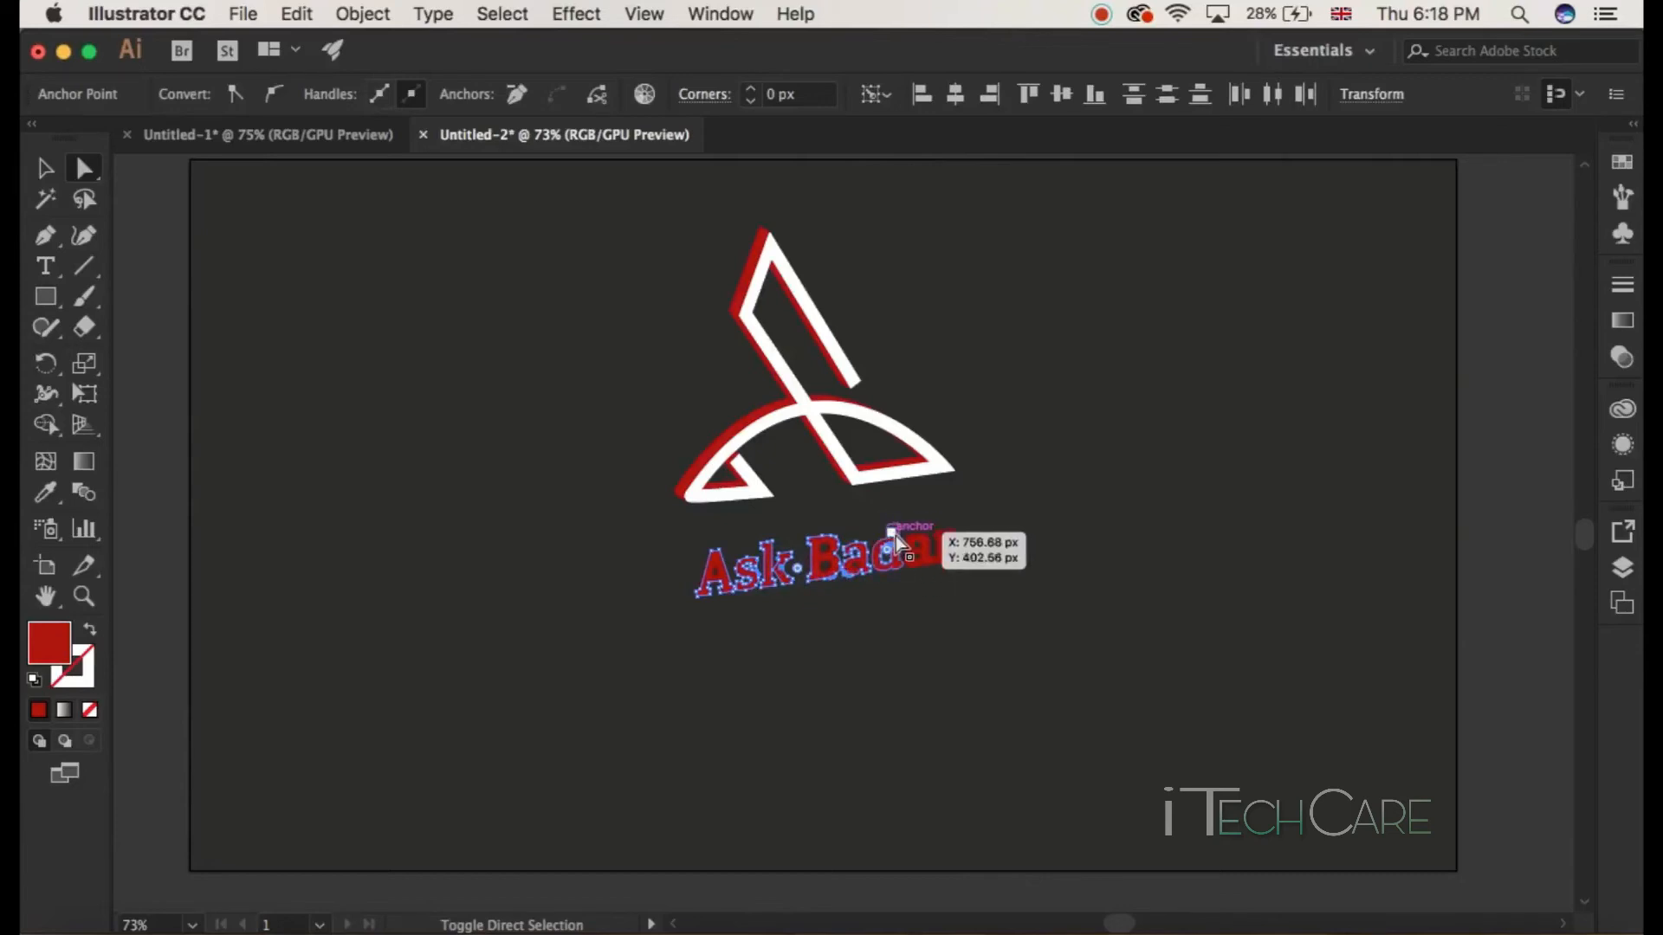
left_click(922, 558, "shift")
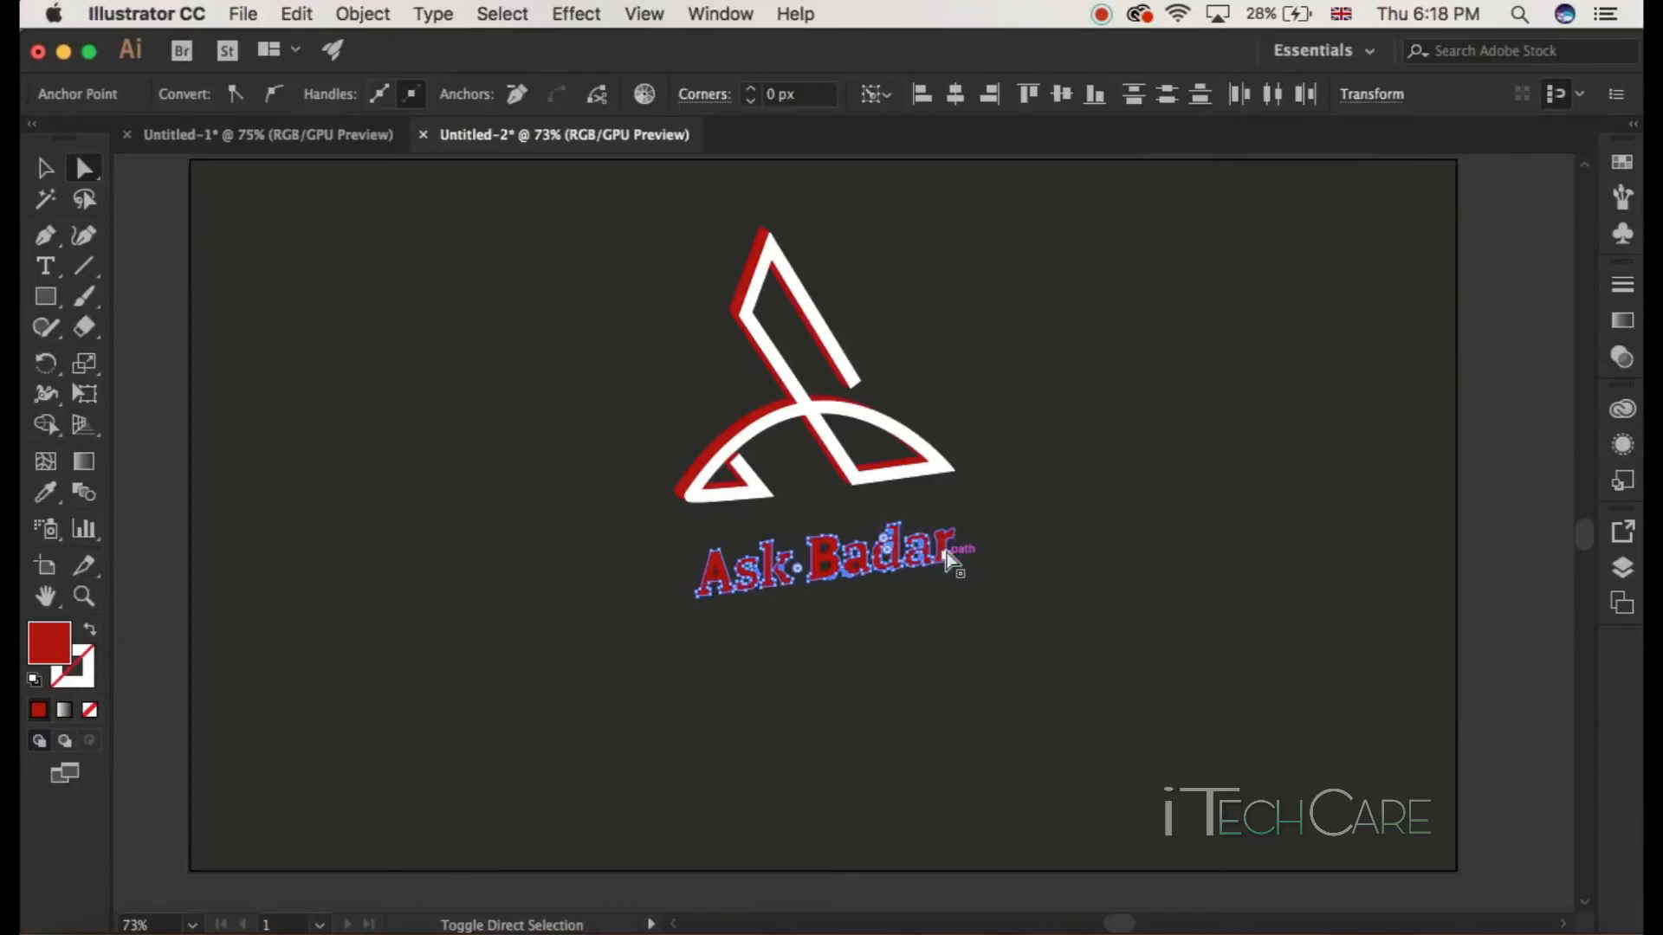
left_click_drag(942, 543, 943, 543)
left_click(831, 573)
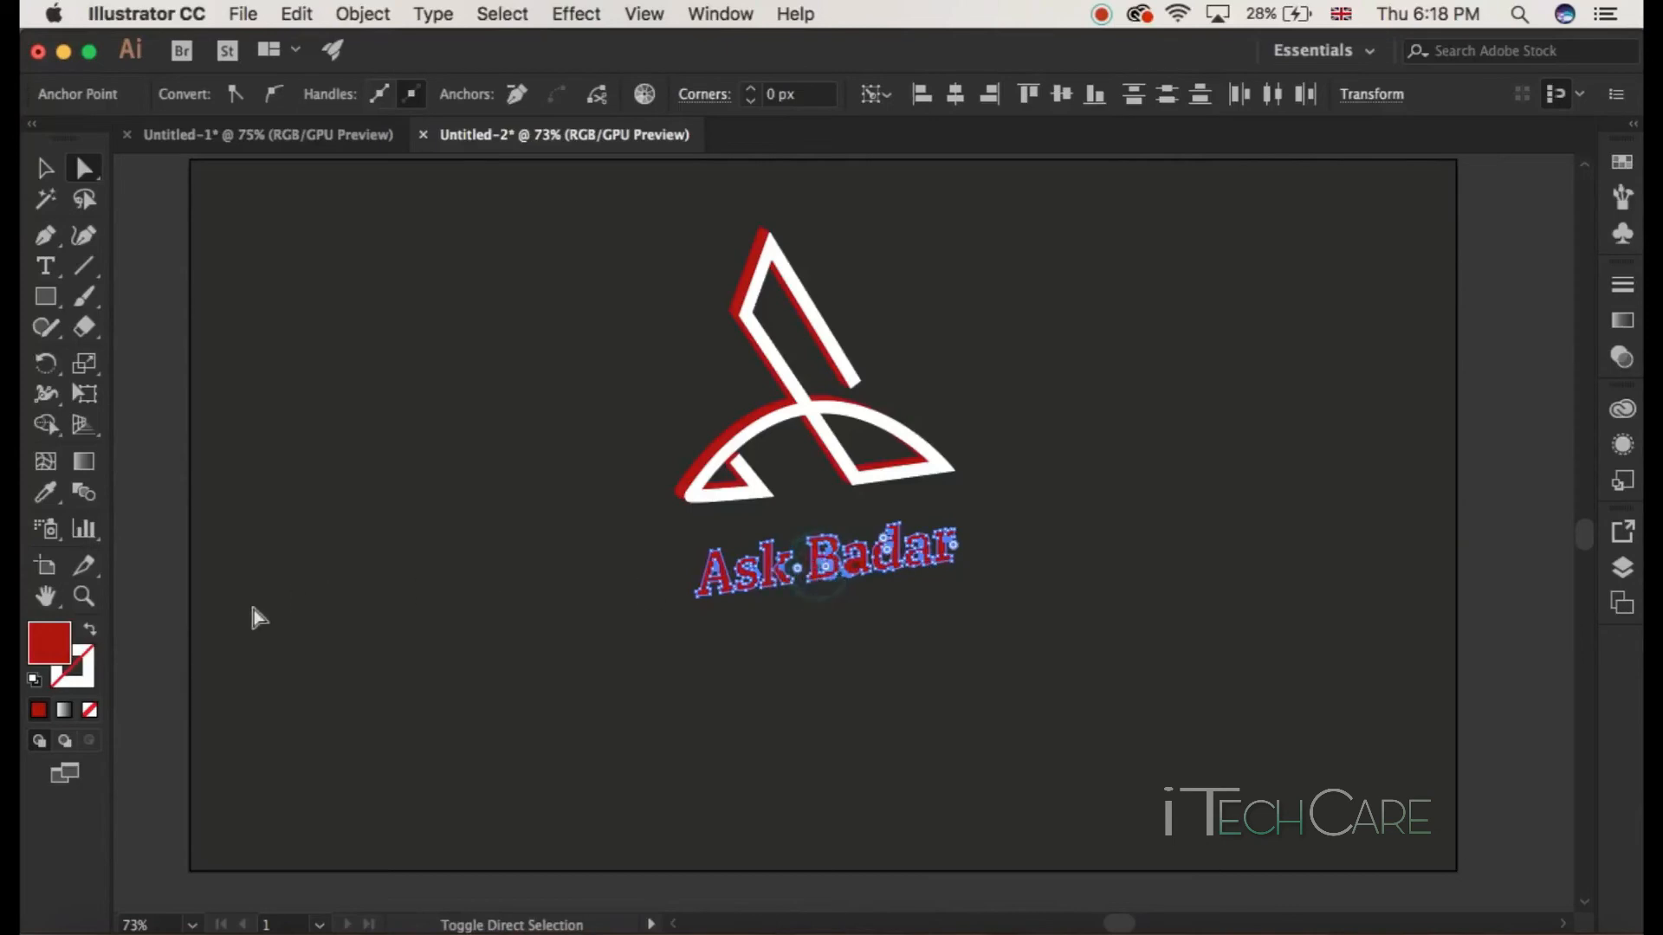
double_click(58, 647)
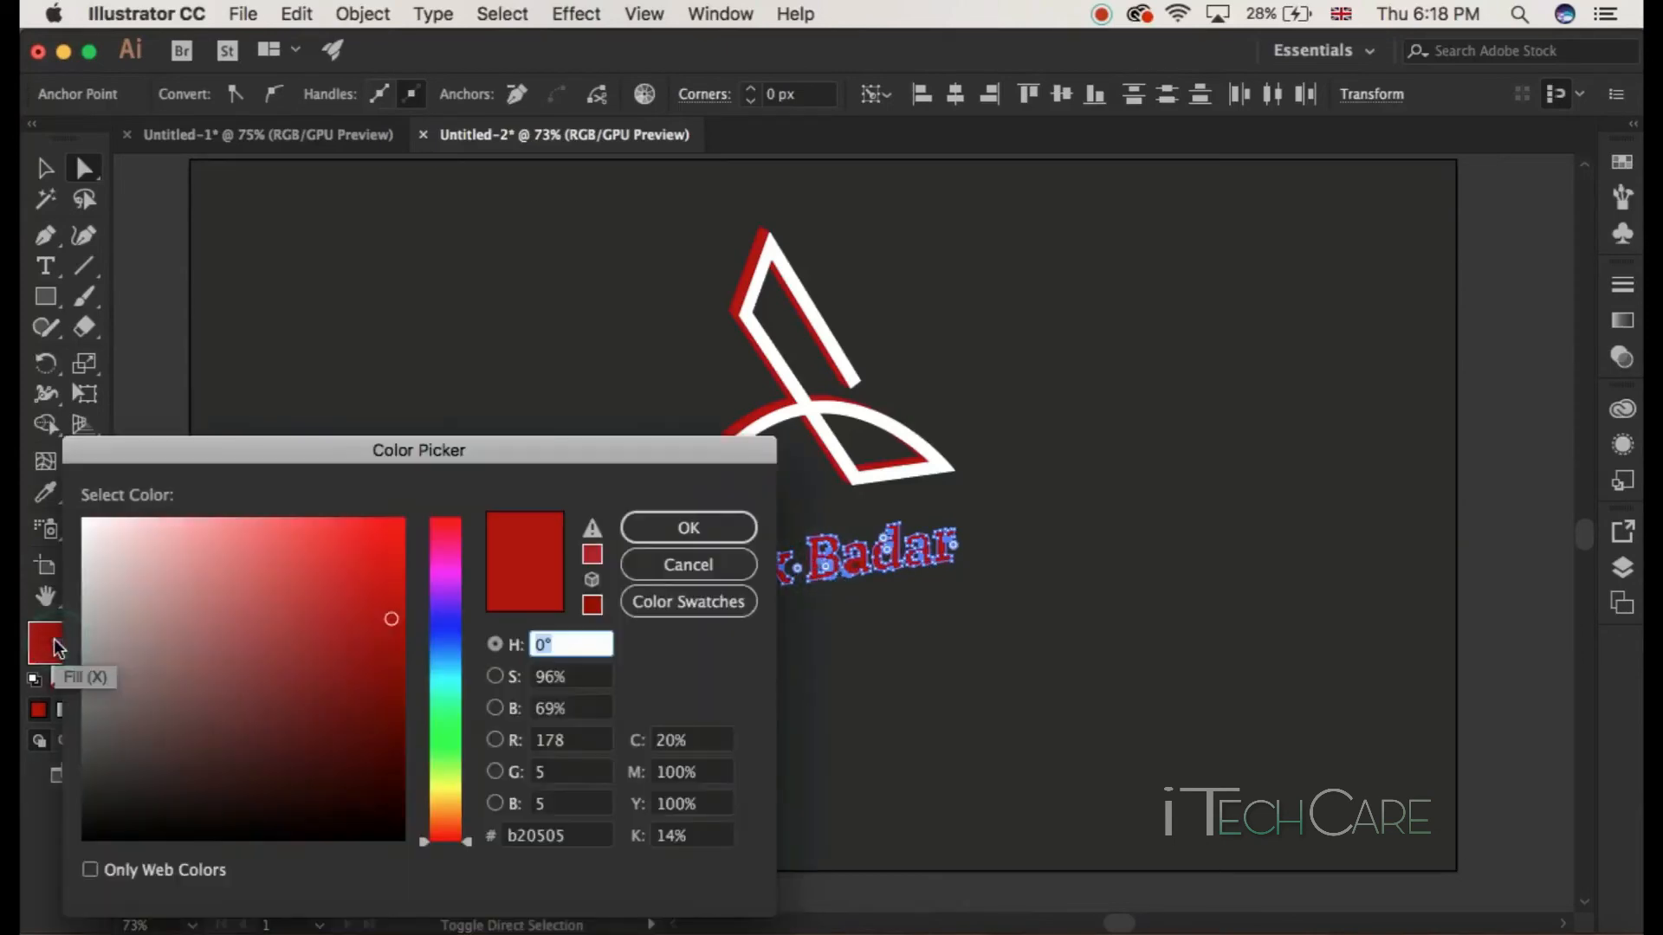
mouse_move(297, 594)
left_mouse_down()
mouse_move(167, 575)
mouse_move(68, 506)
left_mouse_up()
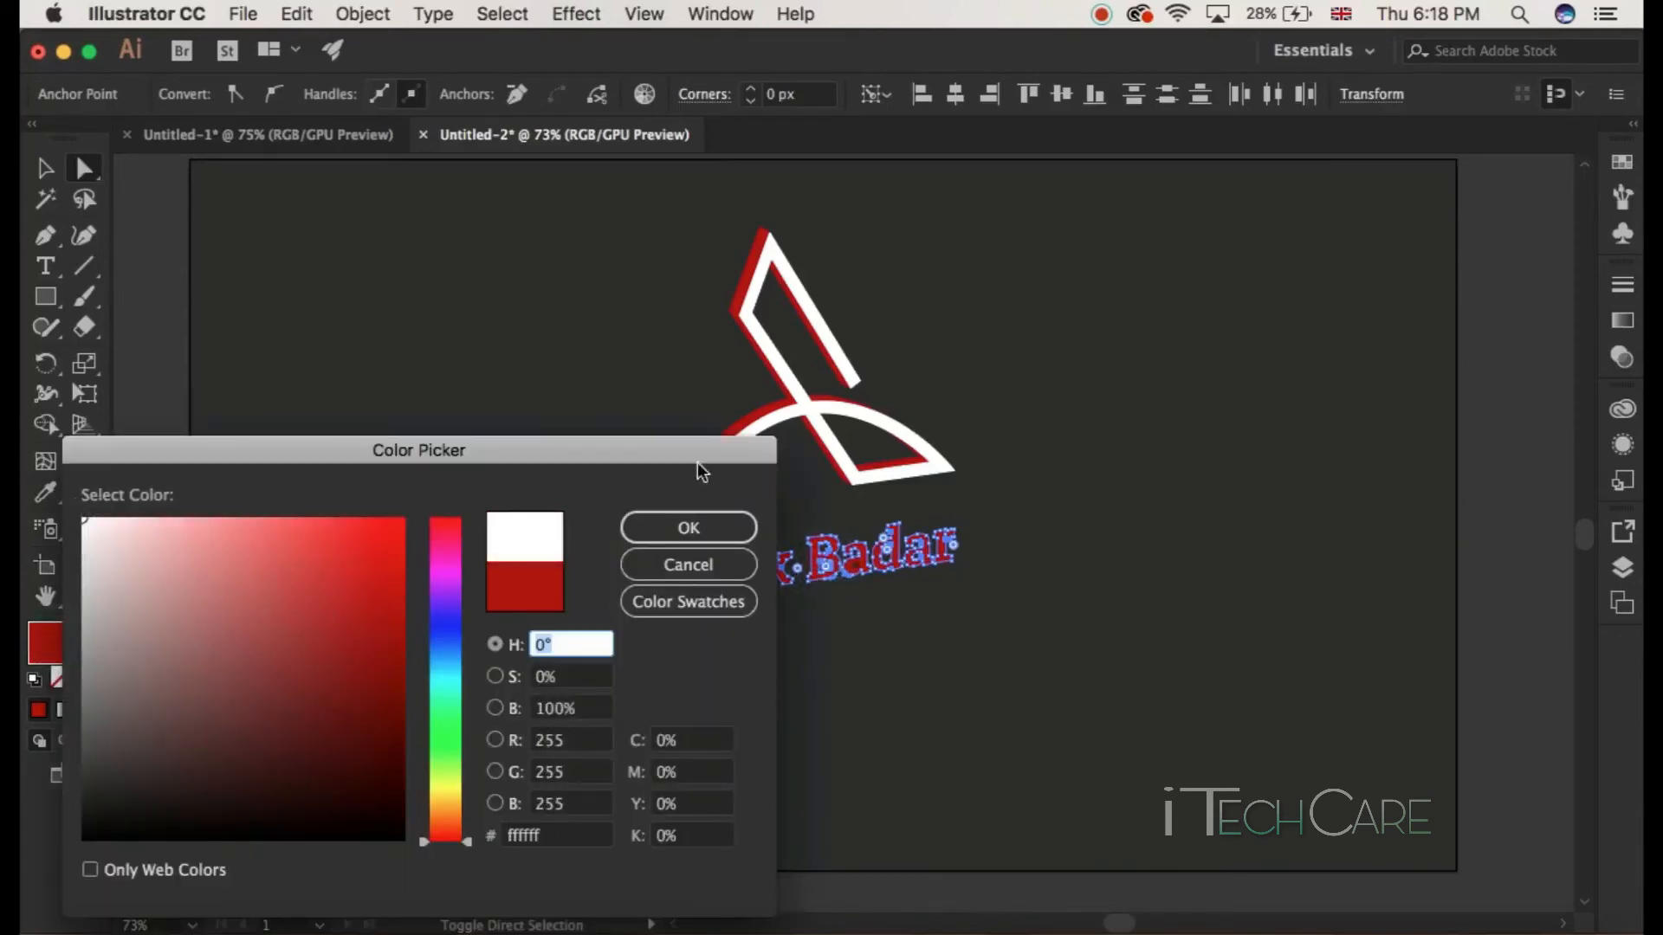
left_click(706, 522)
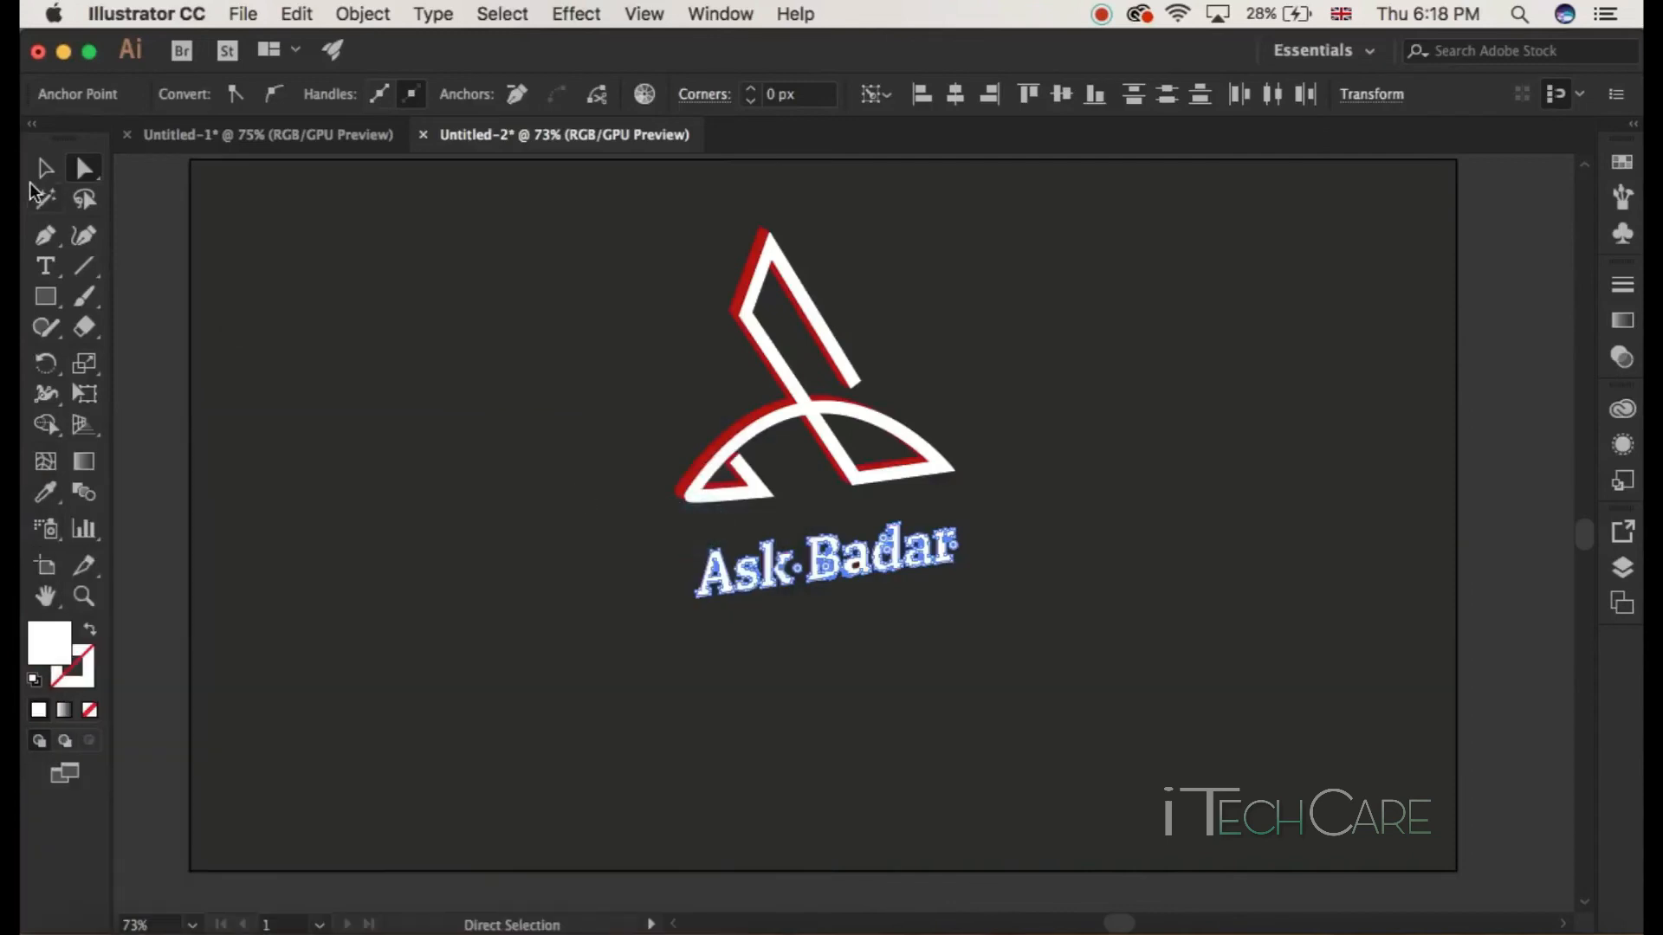
Step: Rotate and shift the Ask Badar text so it sits roughly level beneath the logo
left_click(43, 171)
left_click(512, 478)
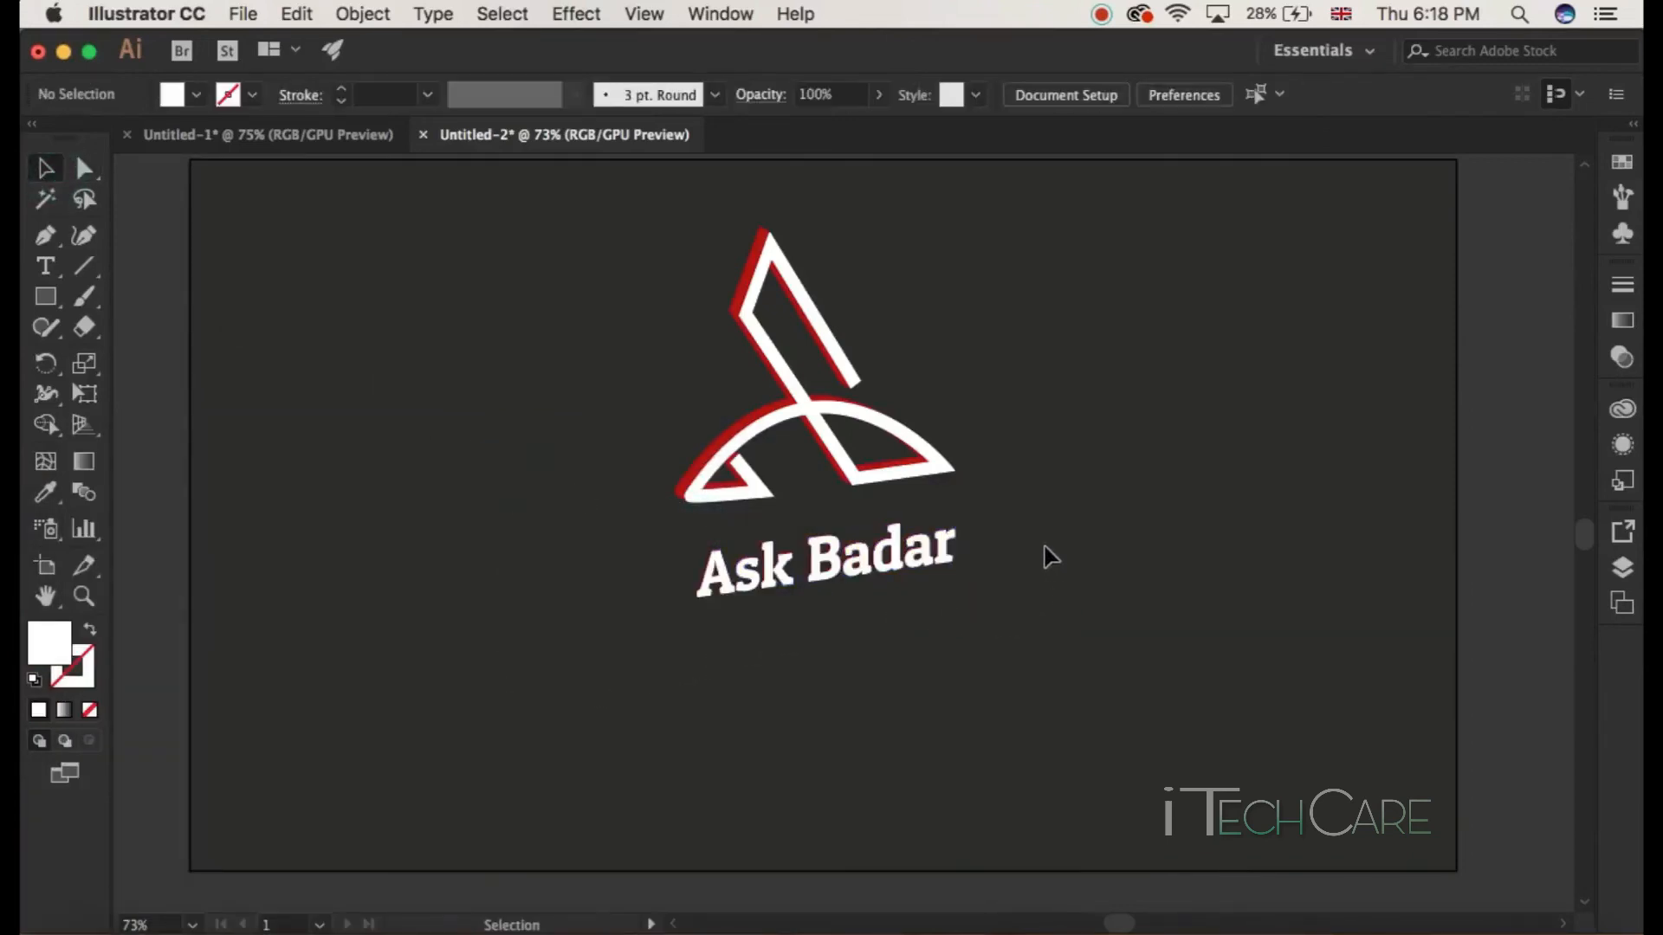
left_click(1036, 510)
left_click(977, 682)
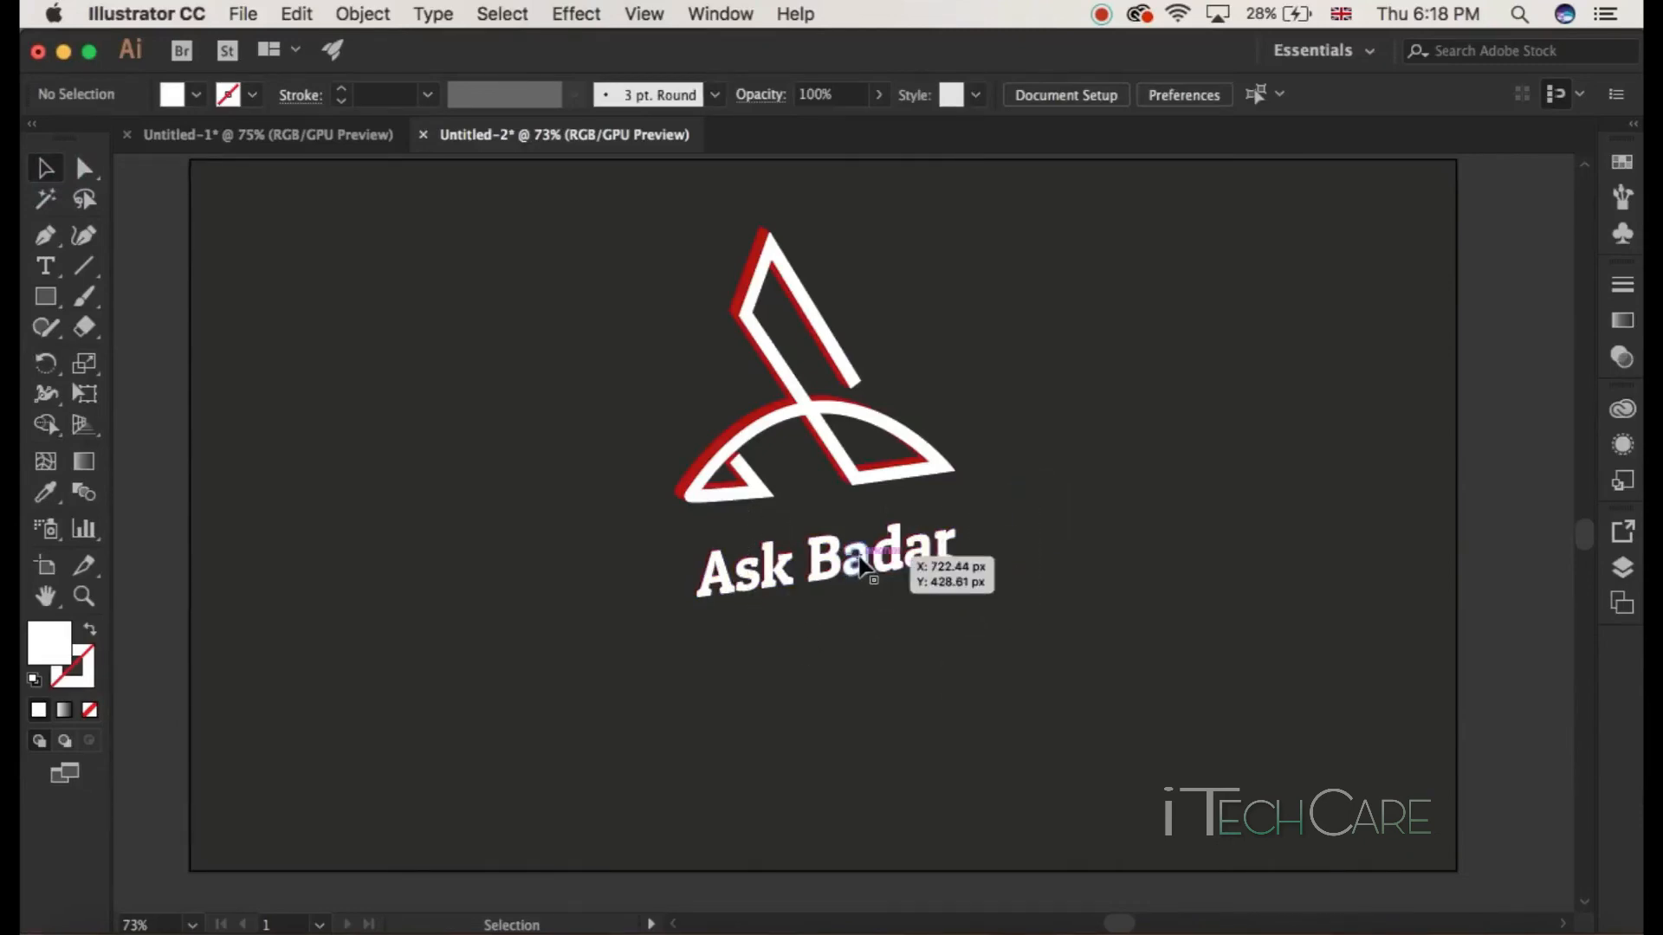
left_click_drag(573, 602, 1124, 535)
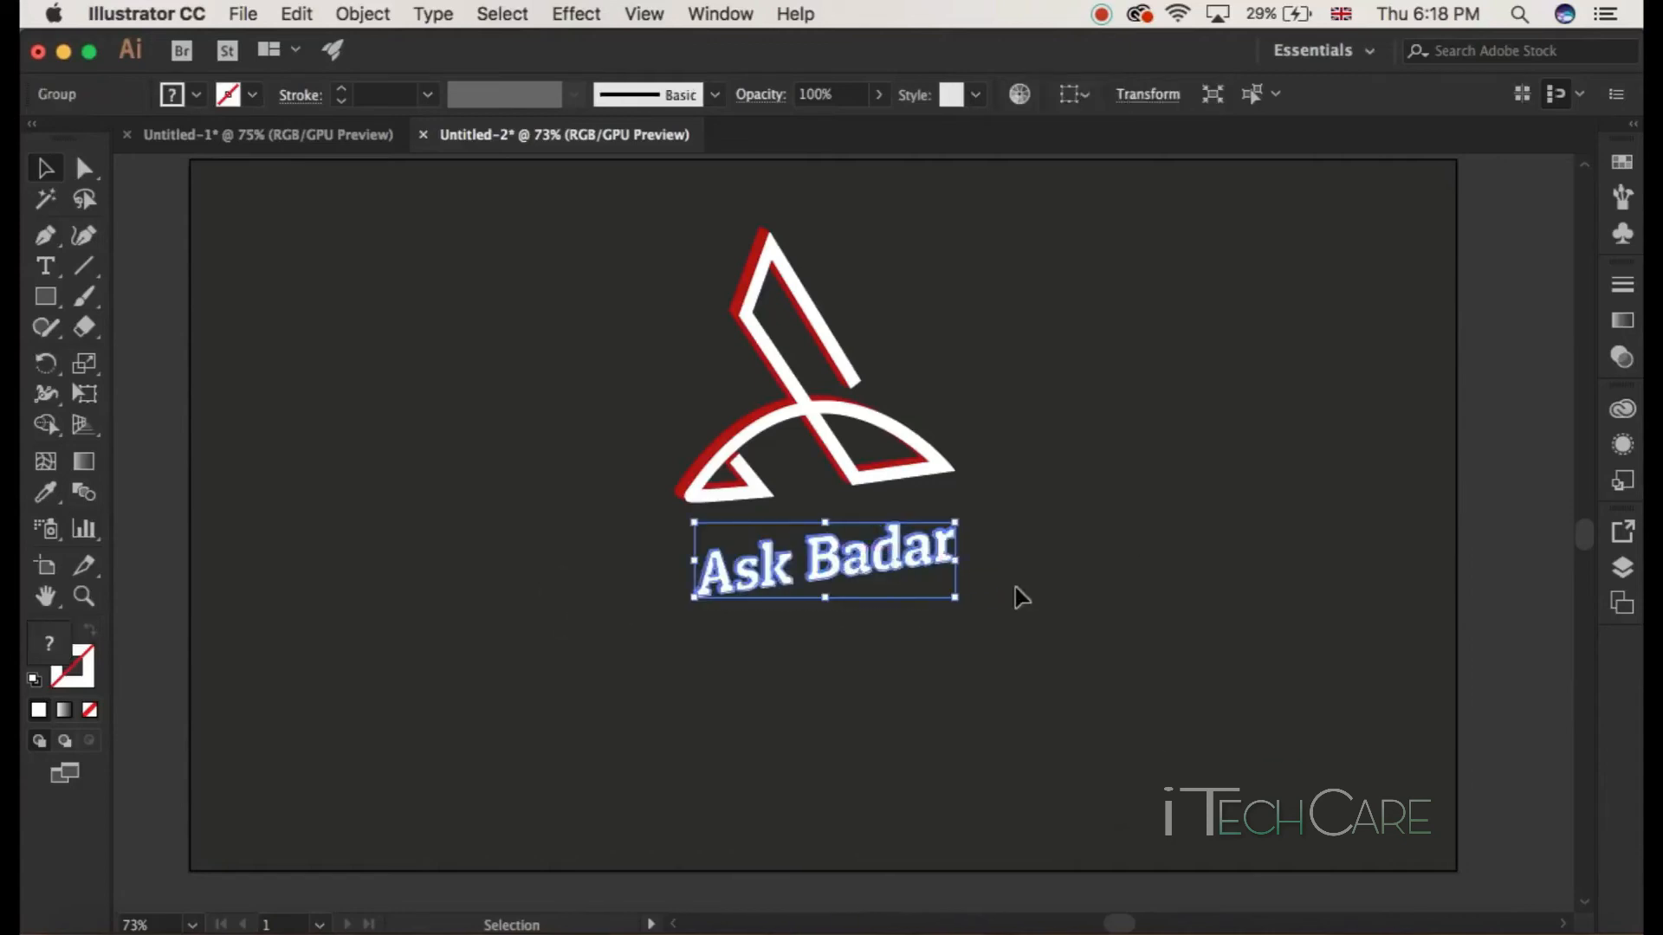
left_click_drag(962, 609, 964, 587)
left_click_drag(849, 551, 879, 512)
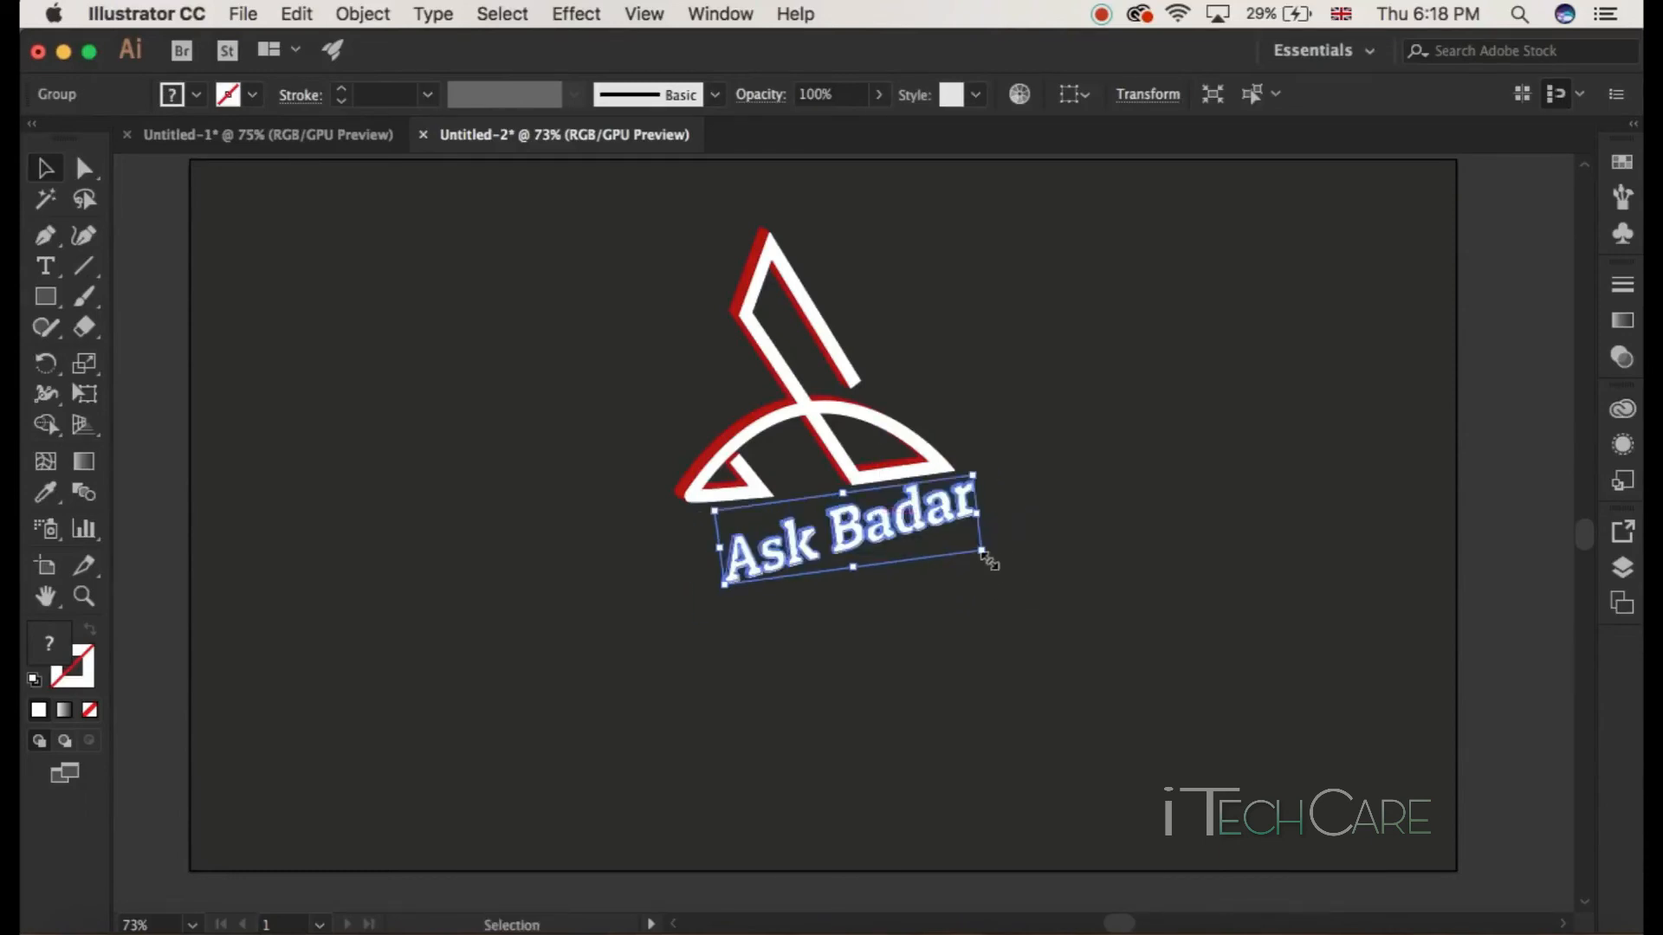
left_click_drag(993, 556, 891, 554)
left_click(977, 602)
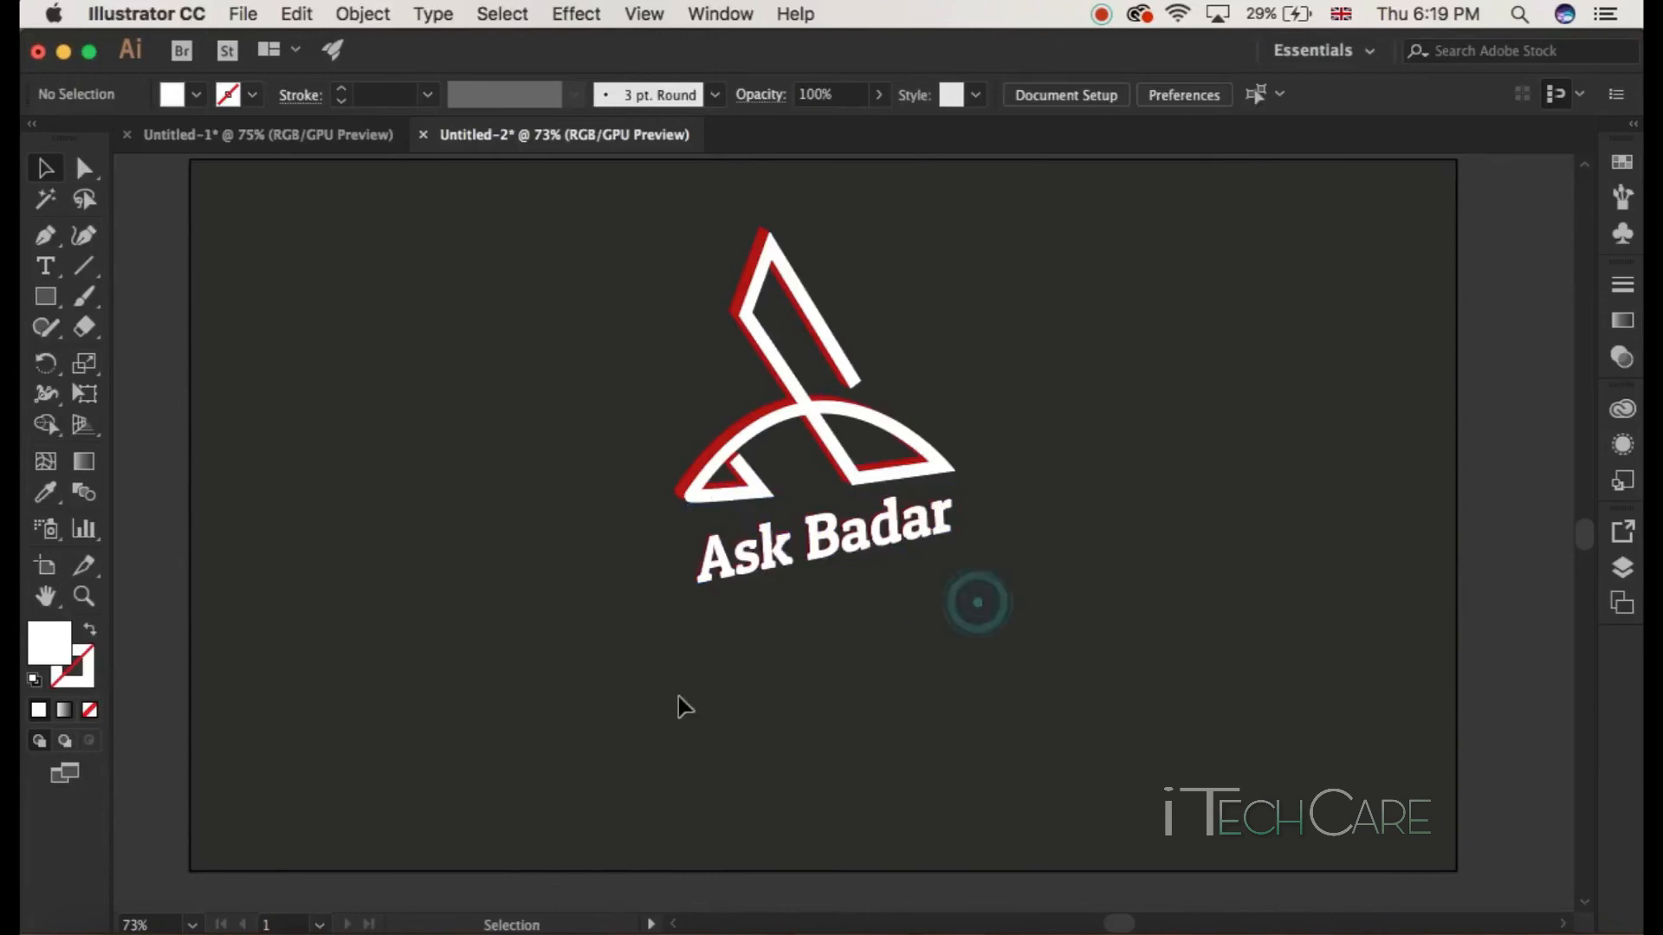
left_click(883, 553)
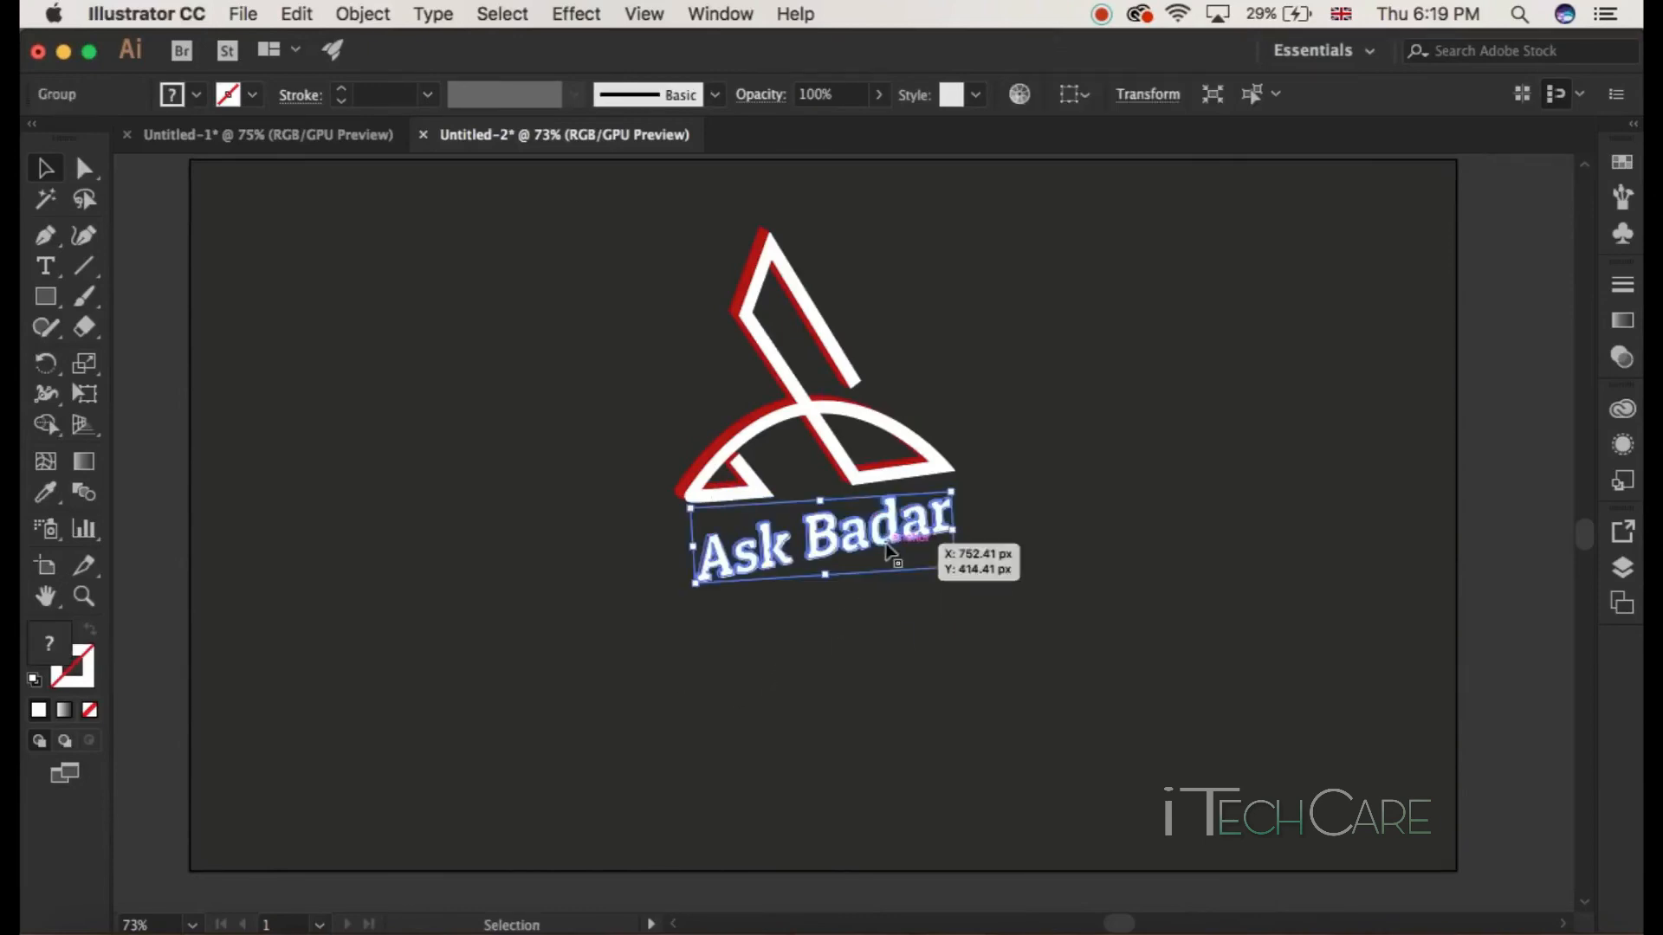
left_click_drag(968, 575, 956, 605)
left_click(916, 661)
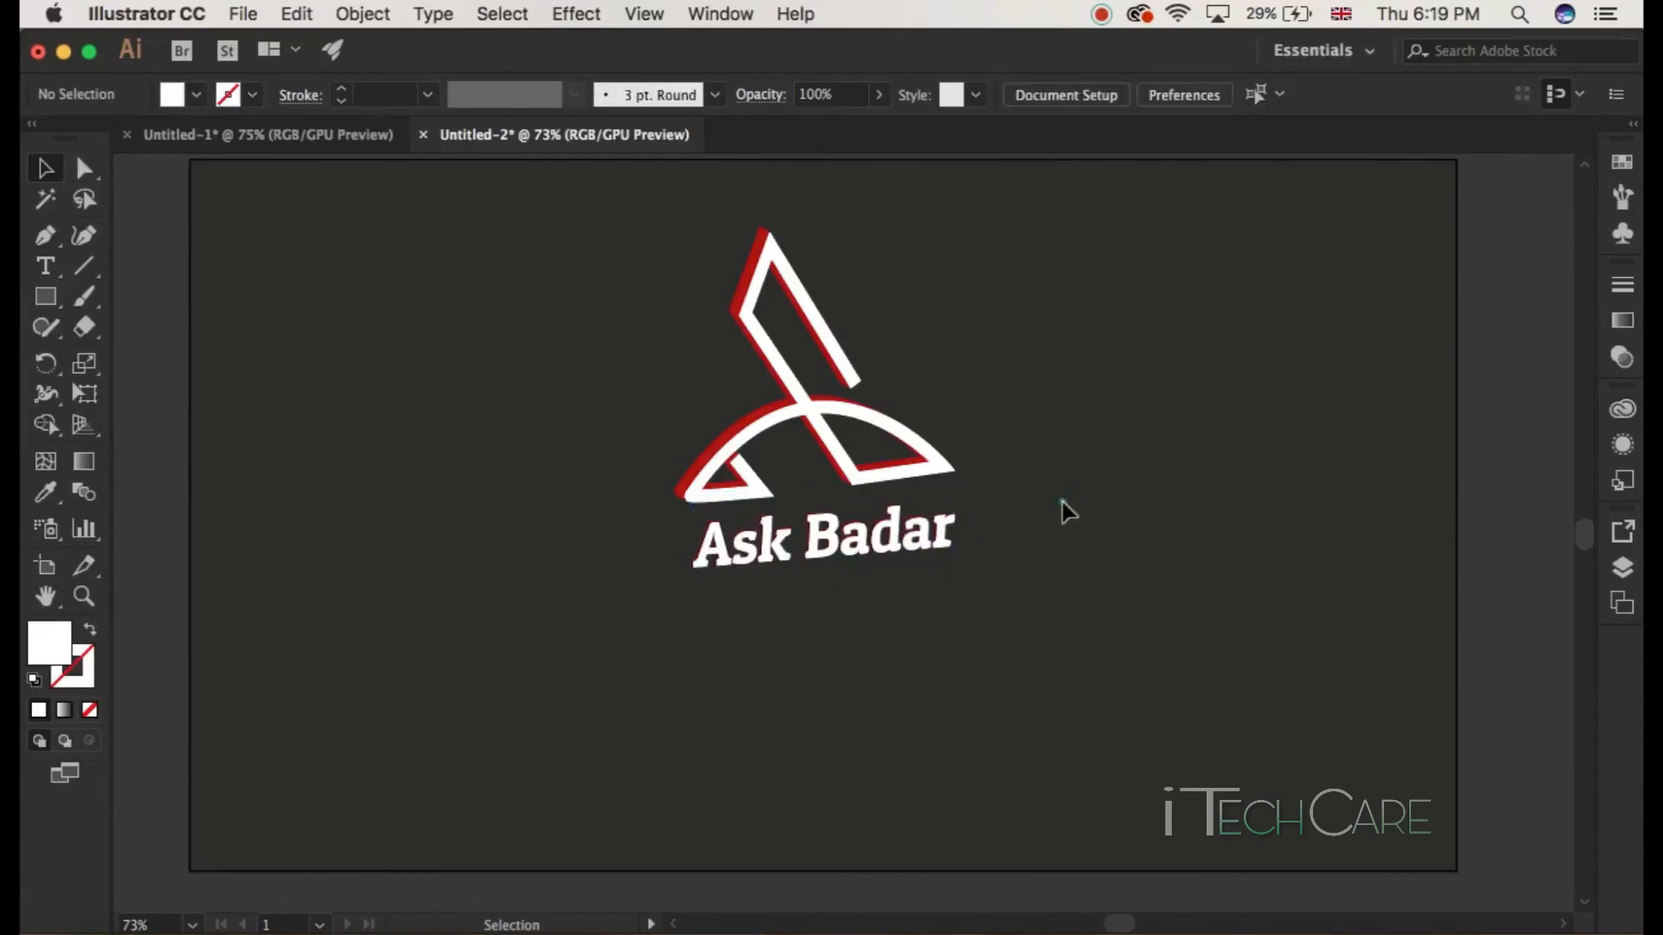
Step: Select the expanded Ask Badar text and open a new 3D Extrude & Bevel effect on it with preview enabled
left_click_drag(1063, 501, 1046, 594)
left_click_drag(1112, 515, 666, 668)
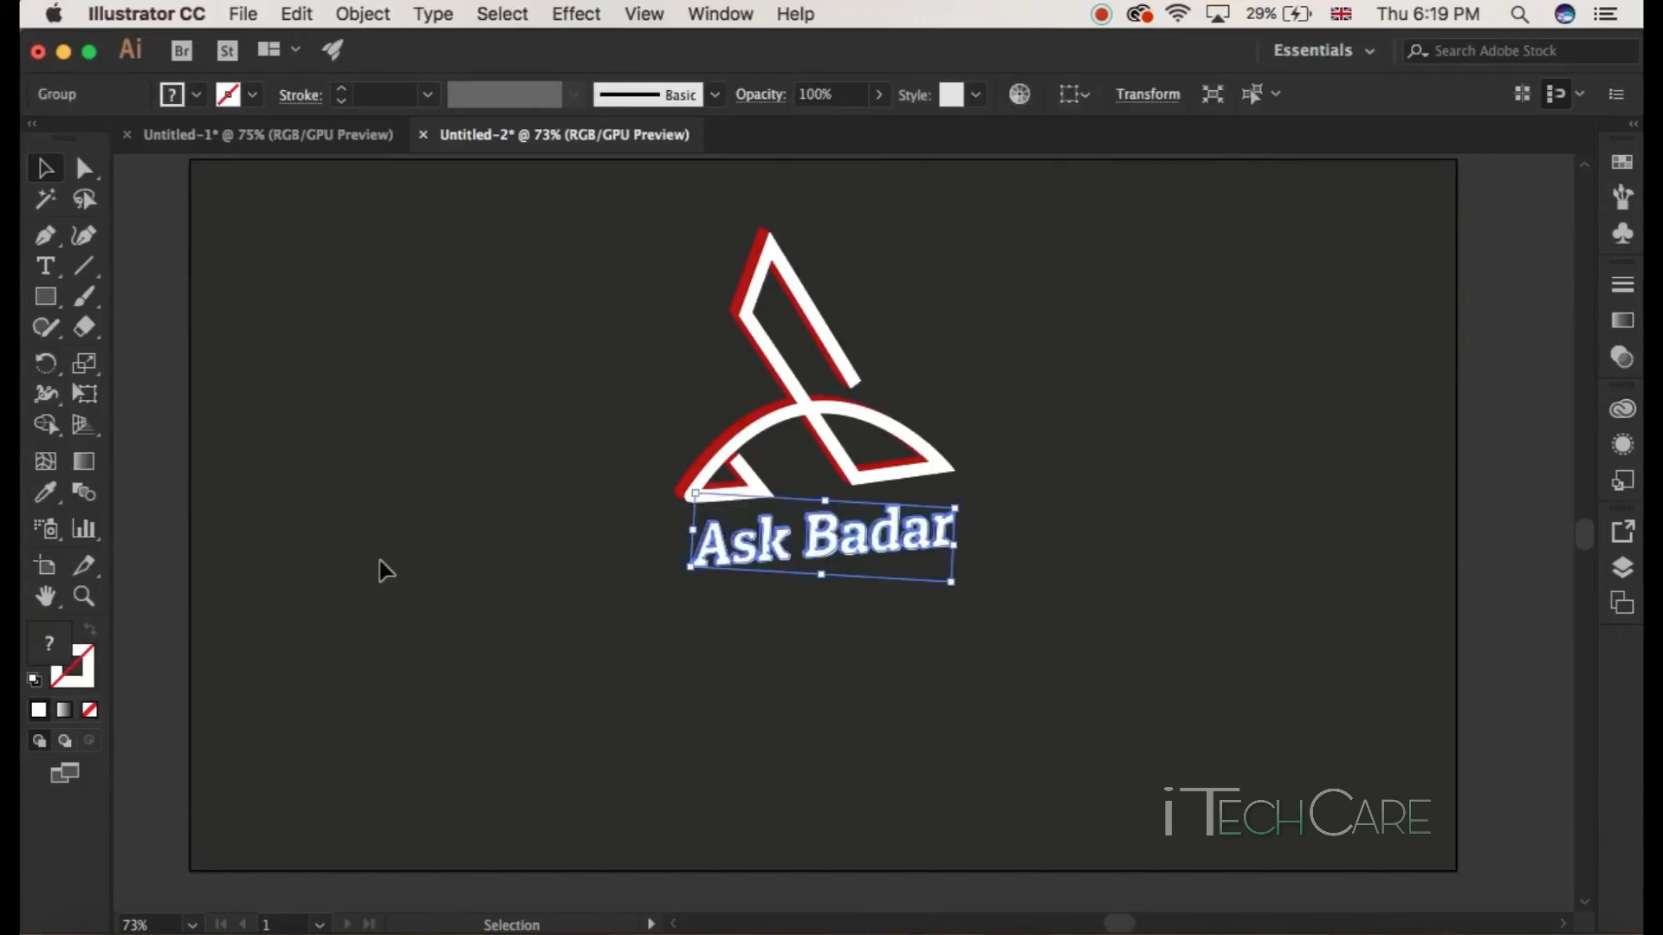
left_click(574, 12)
mouse_move(644, 179)
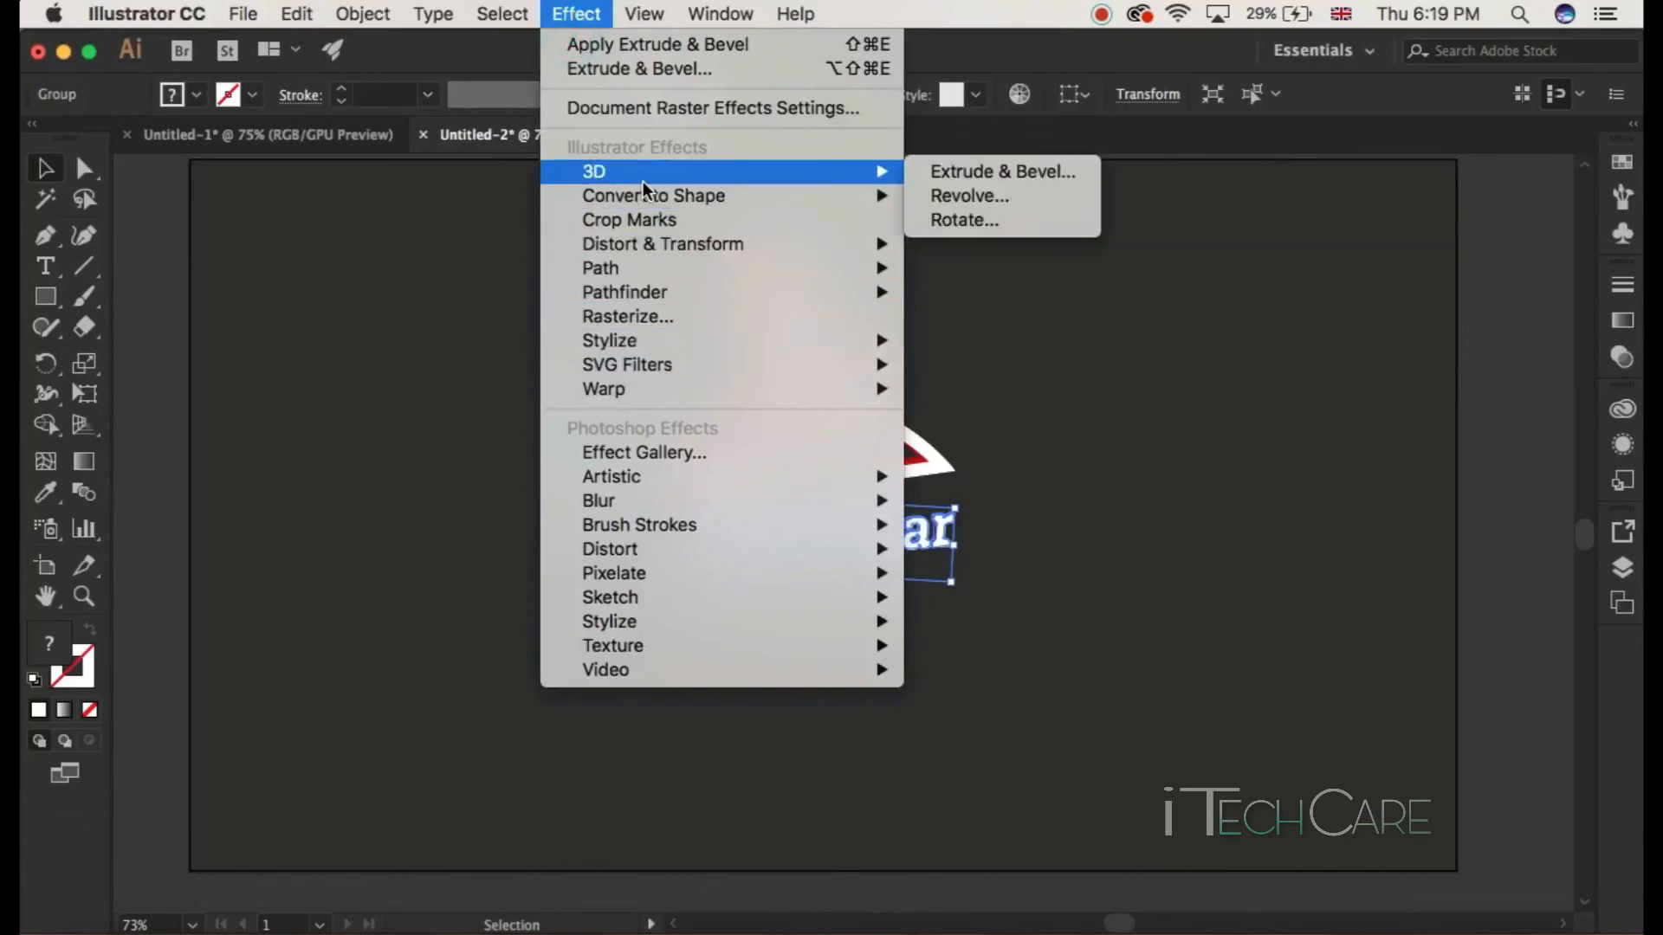
mouse_move(874, 171)
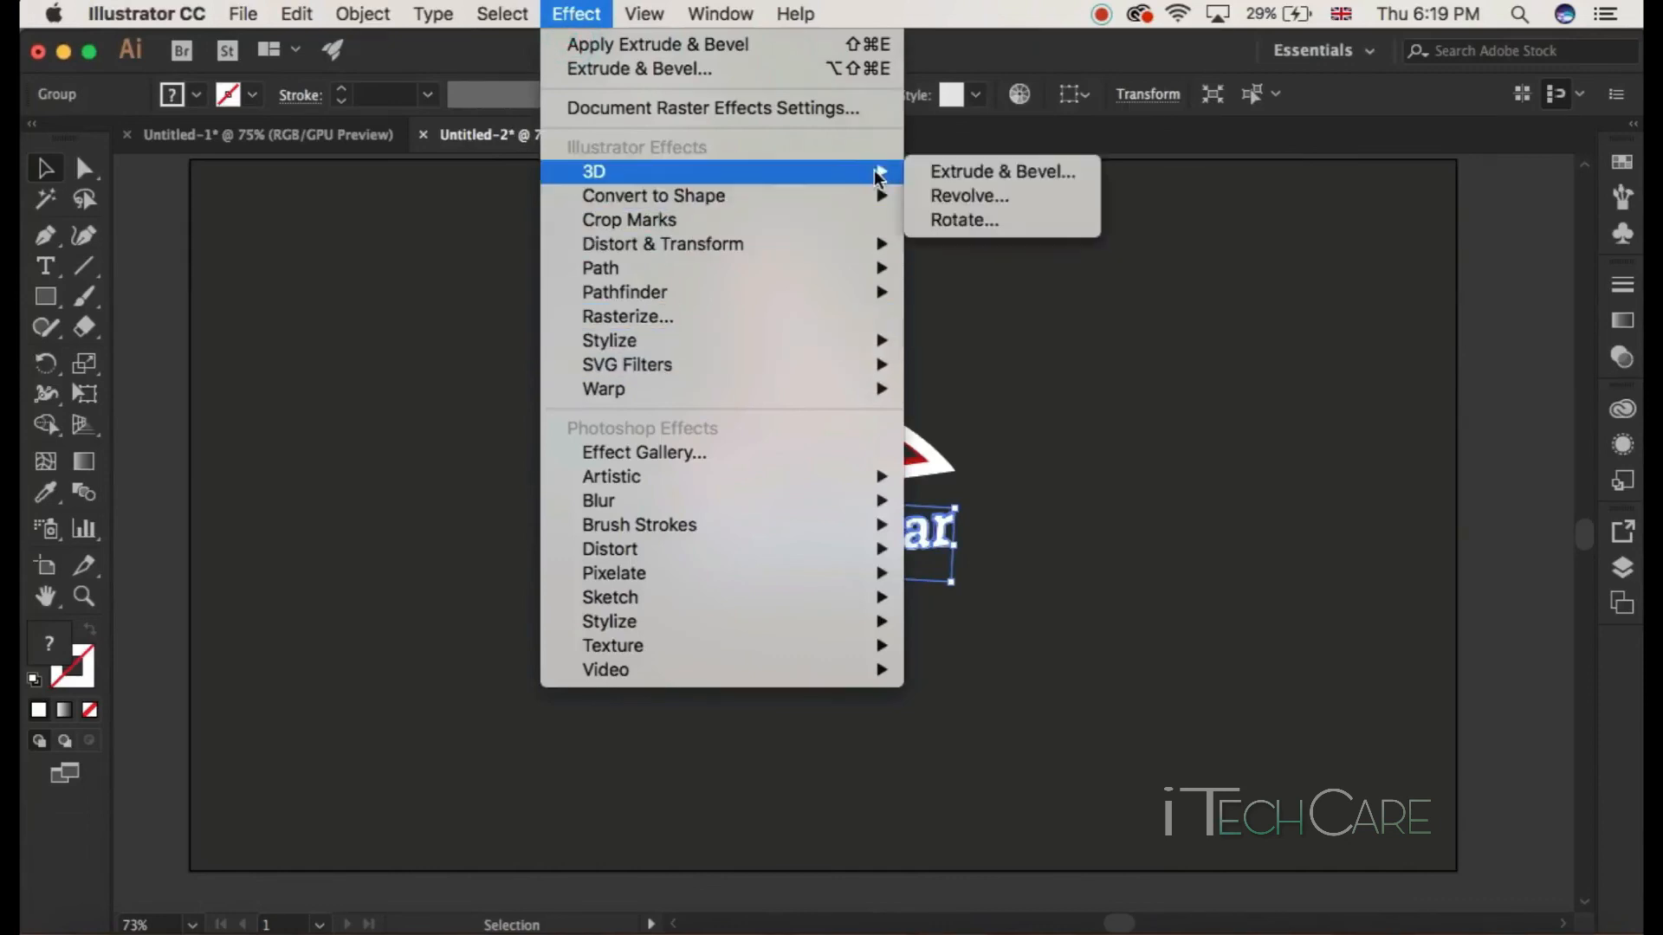
left_click(943, 171)
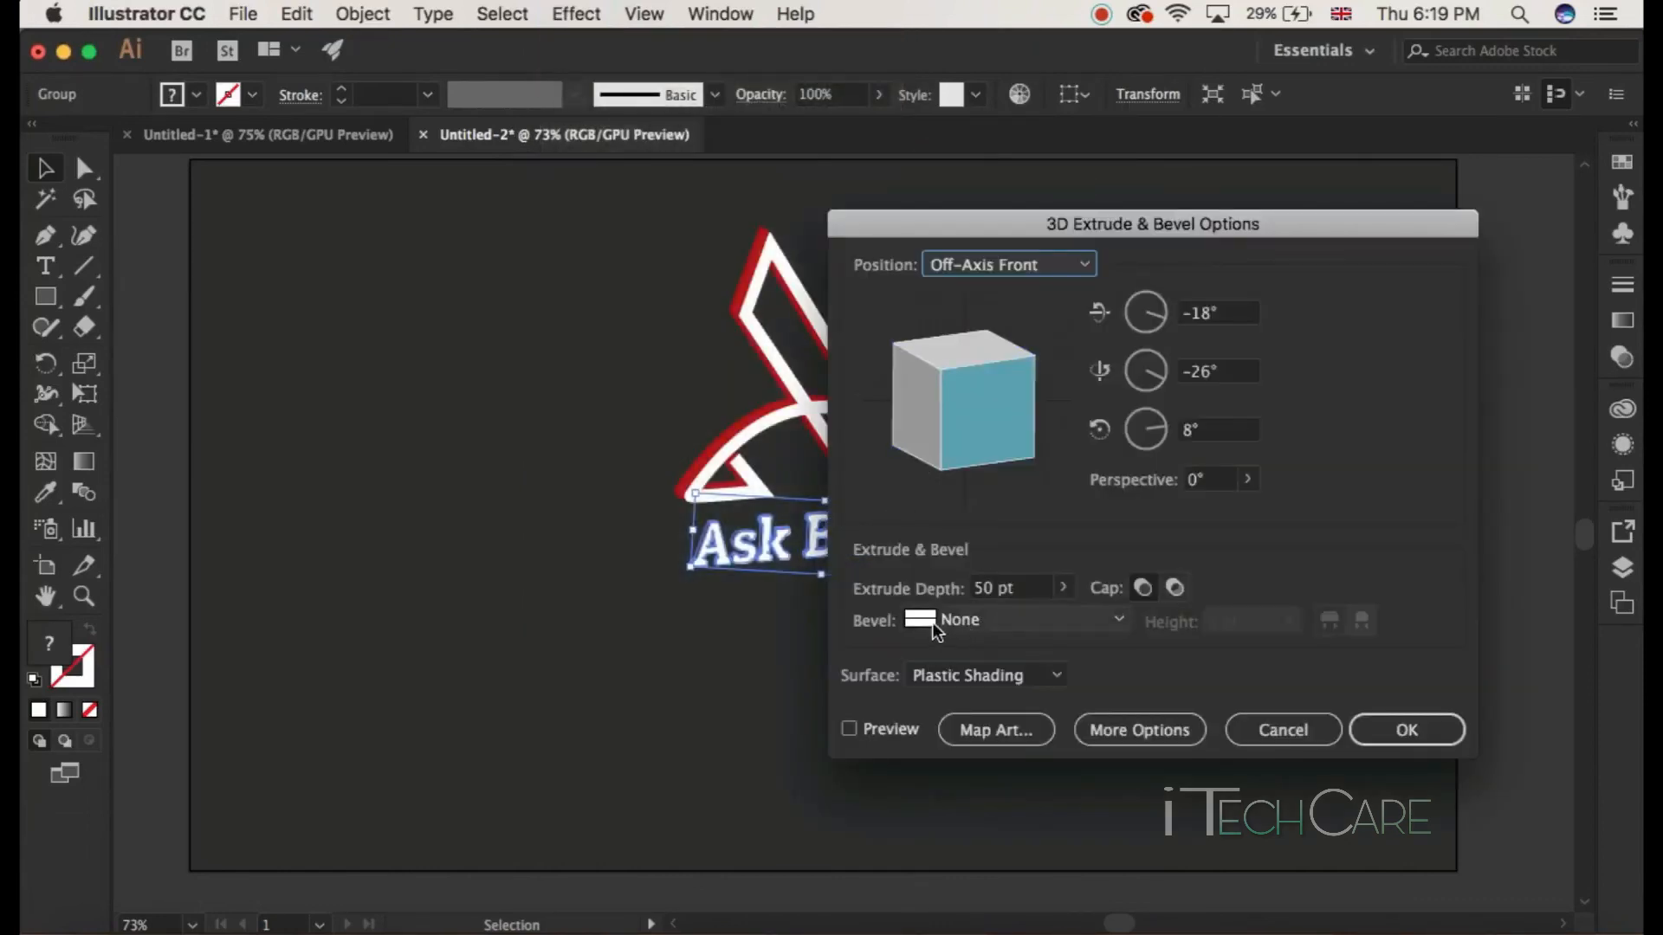
left_click(855, 728)
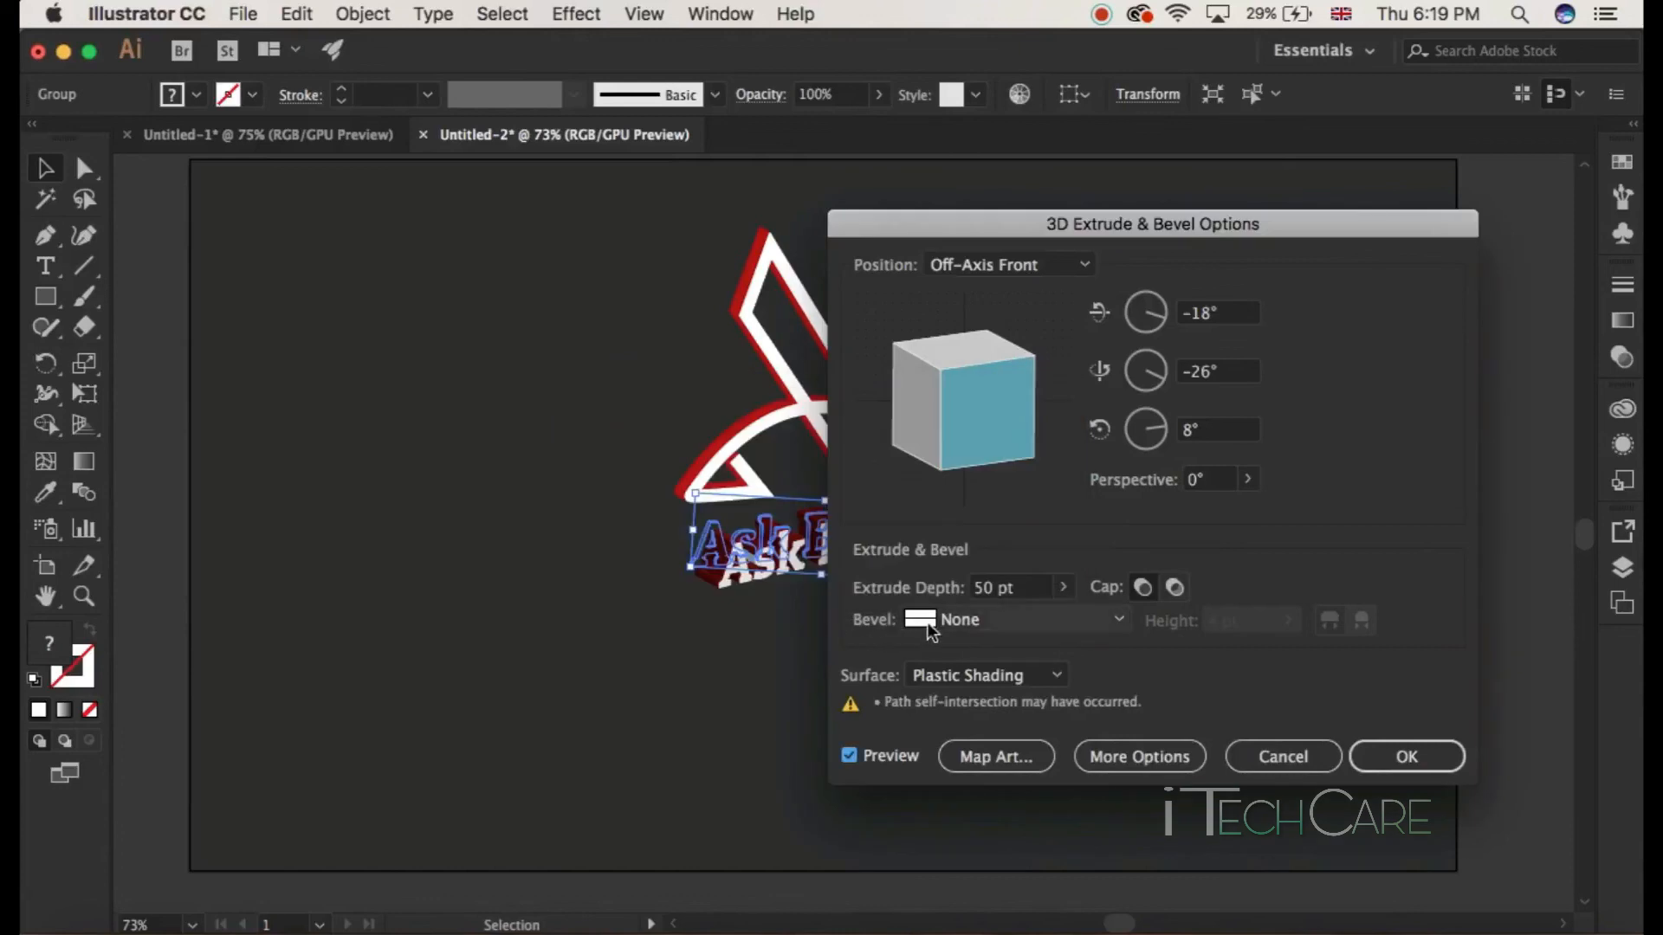
Step: Set the text's extrude depth to 5 pt, keep the bevel at None, and confirm the effect
left_click(987, 589)
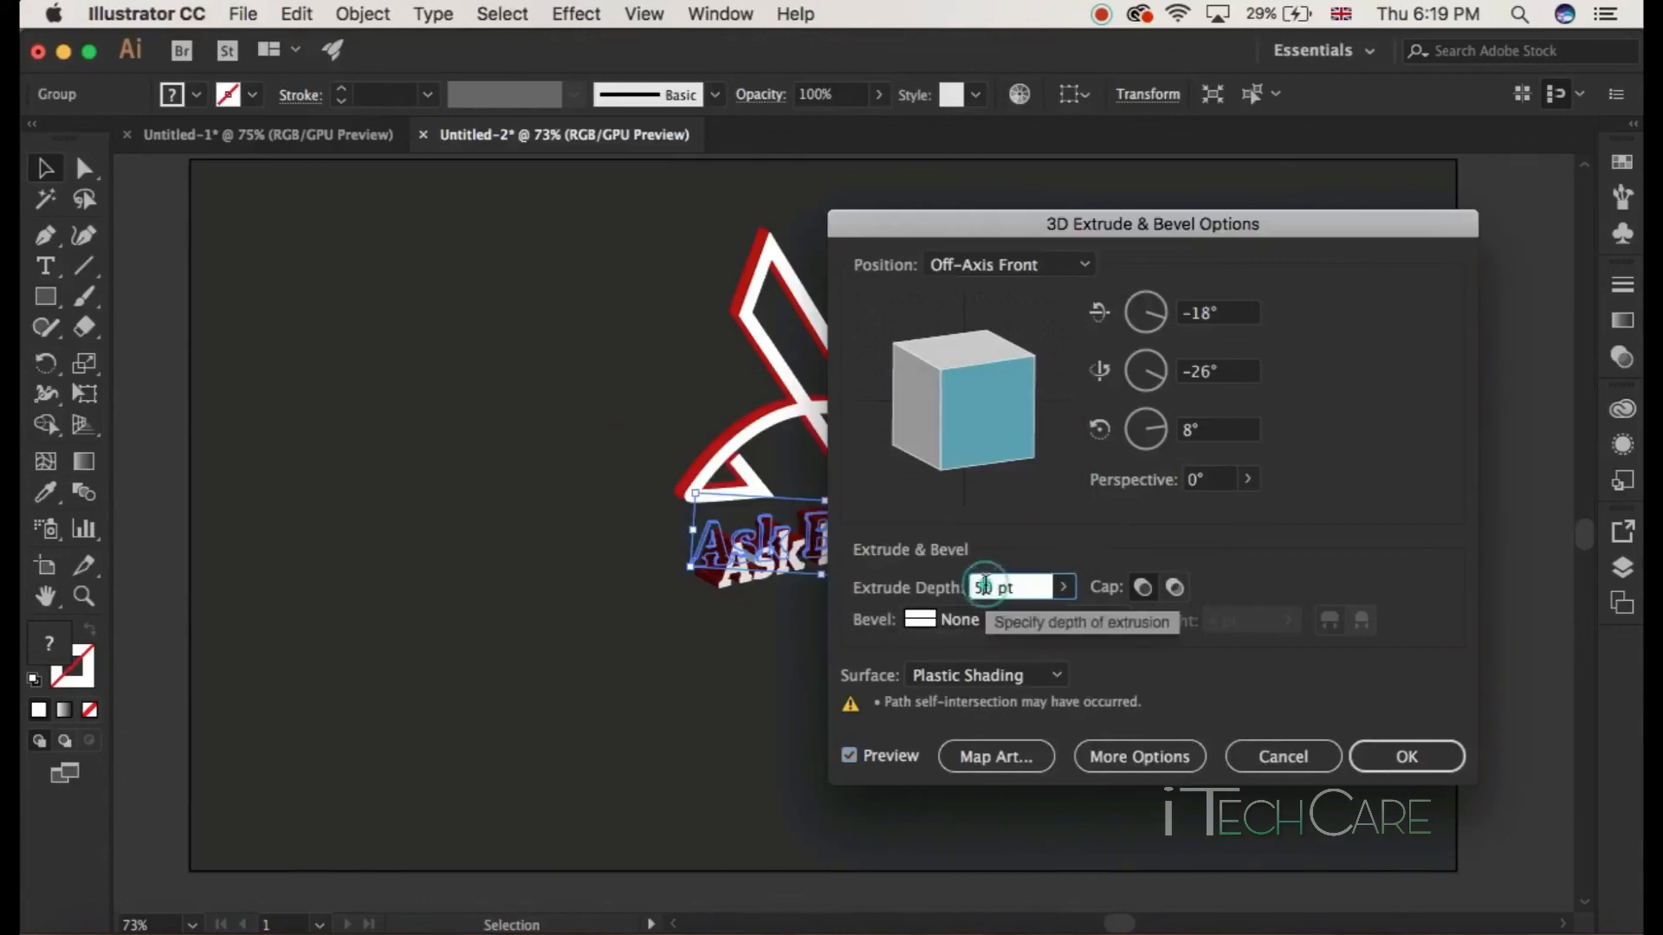
double_click(991, 584)
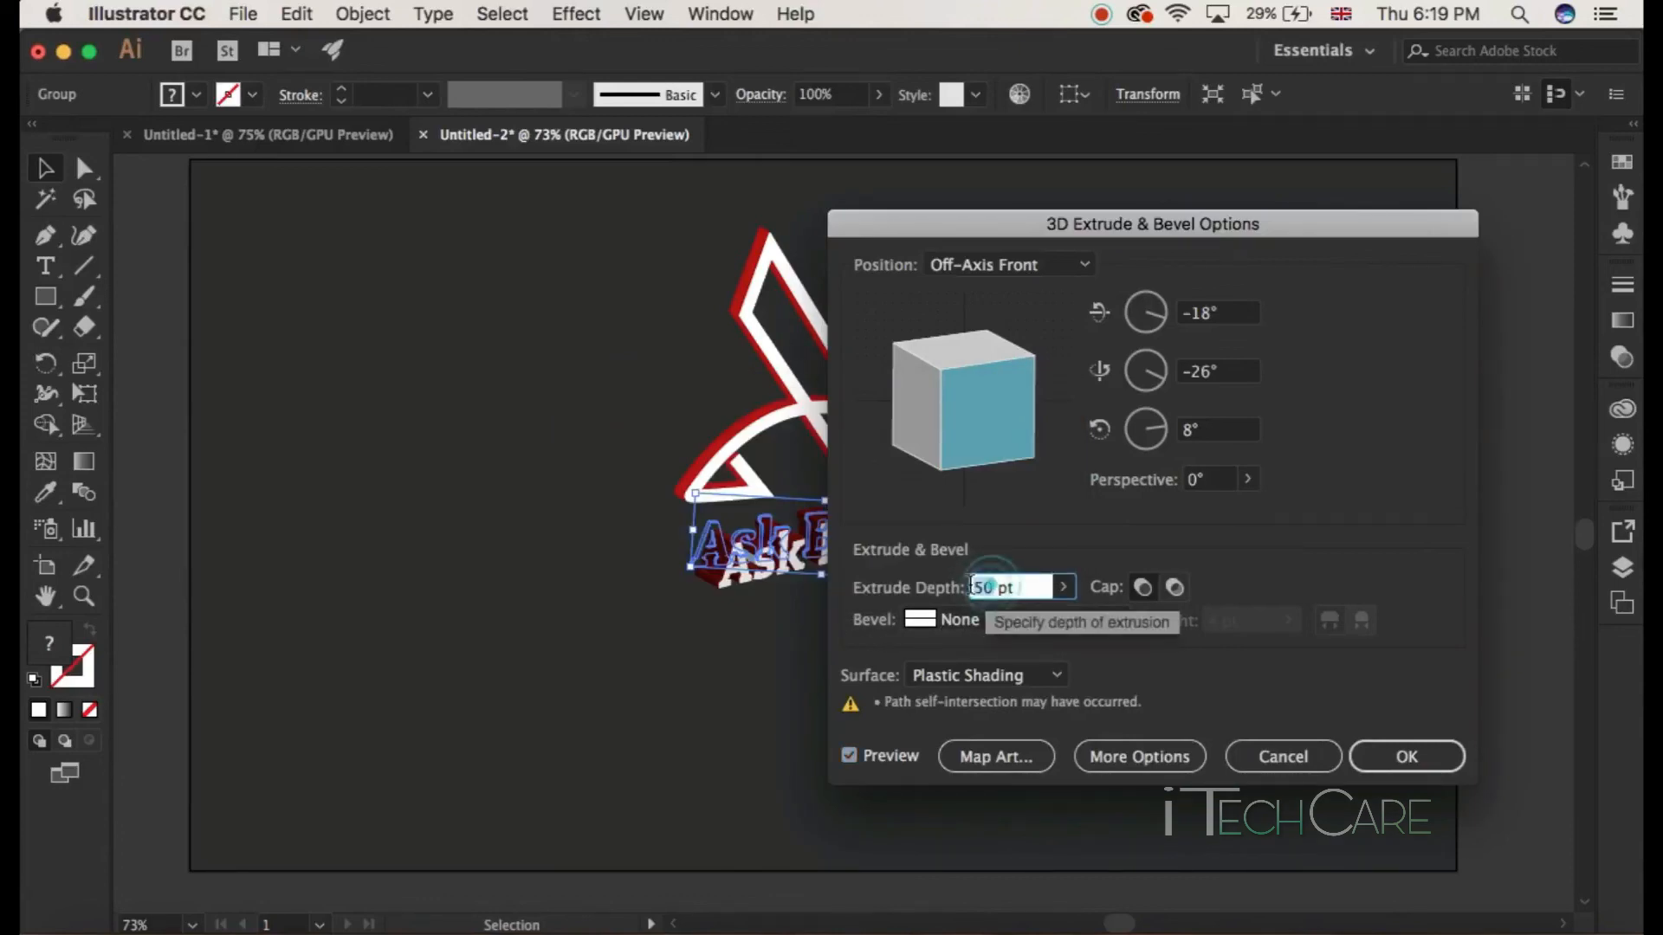
type("5")
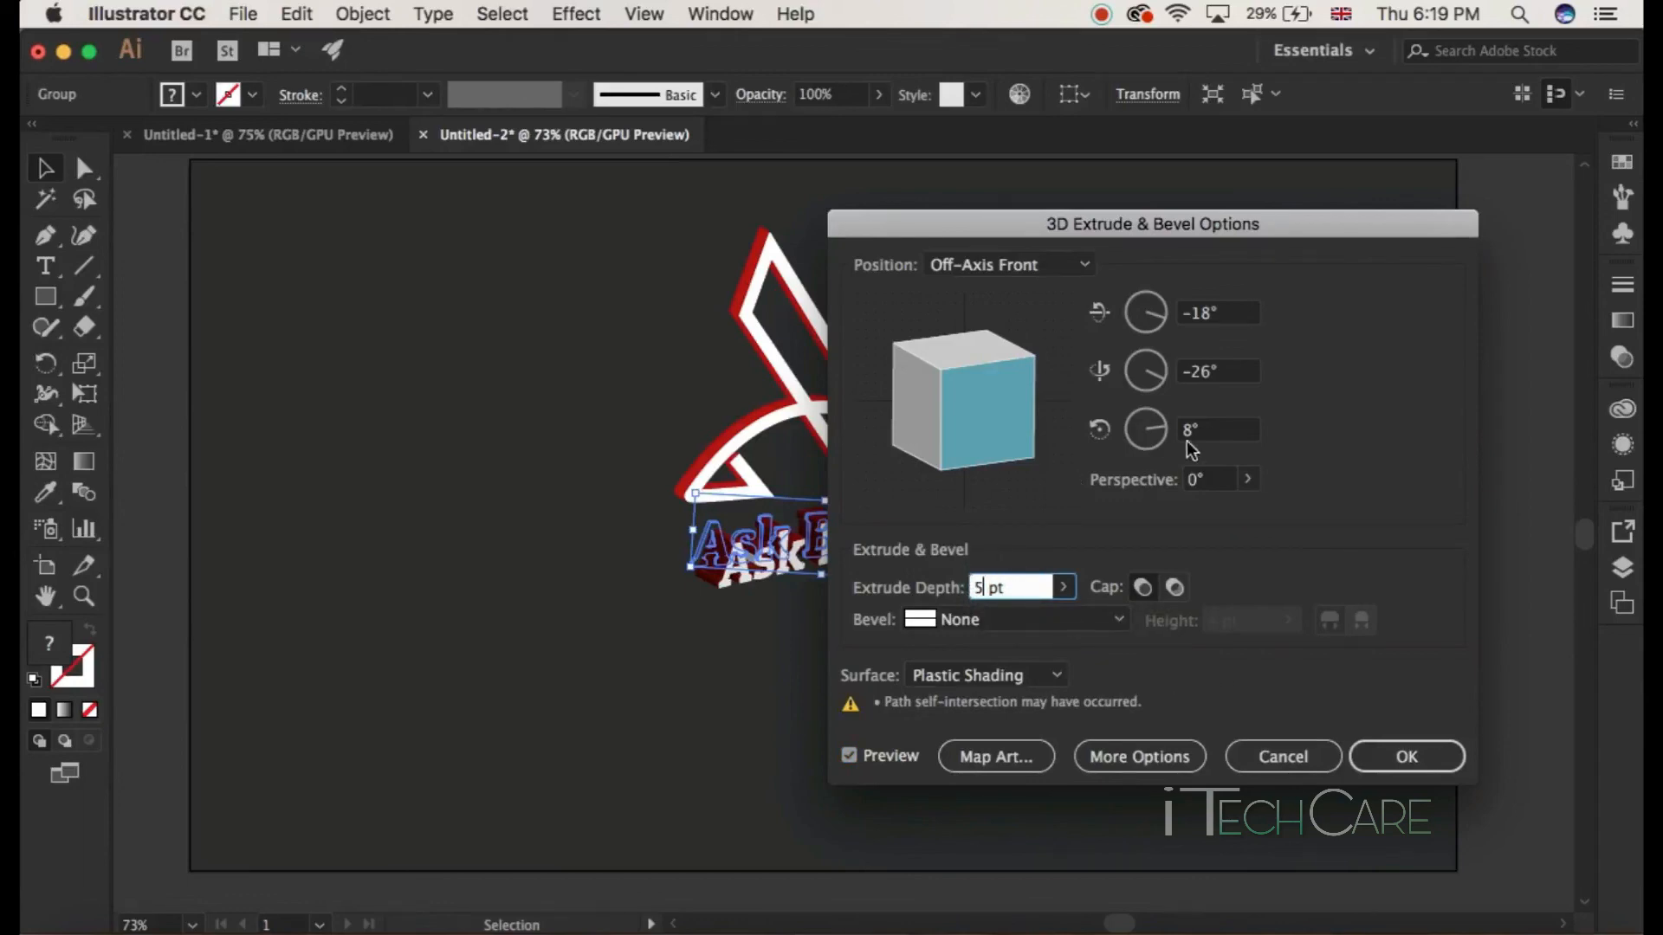
key("Tab")
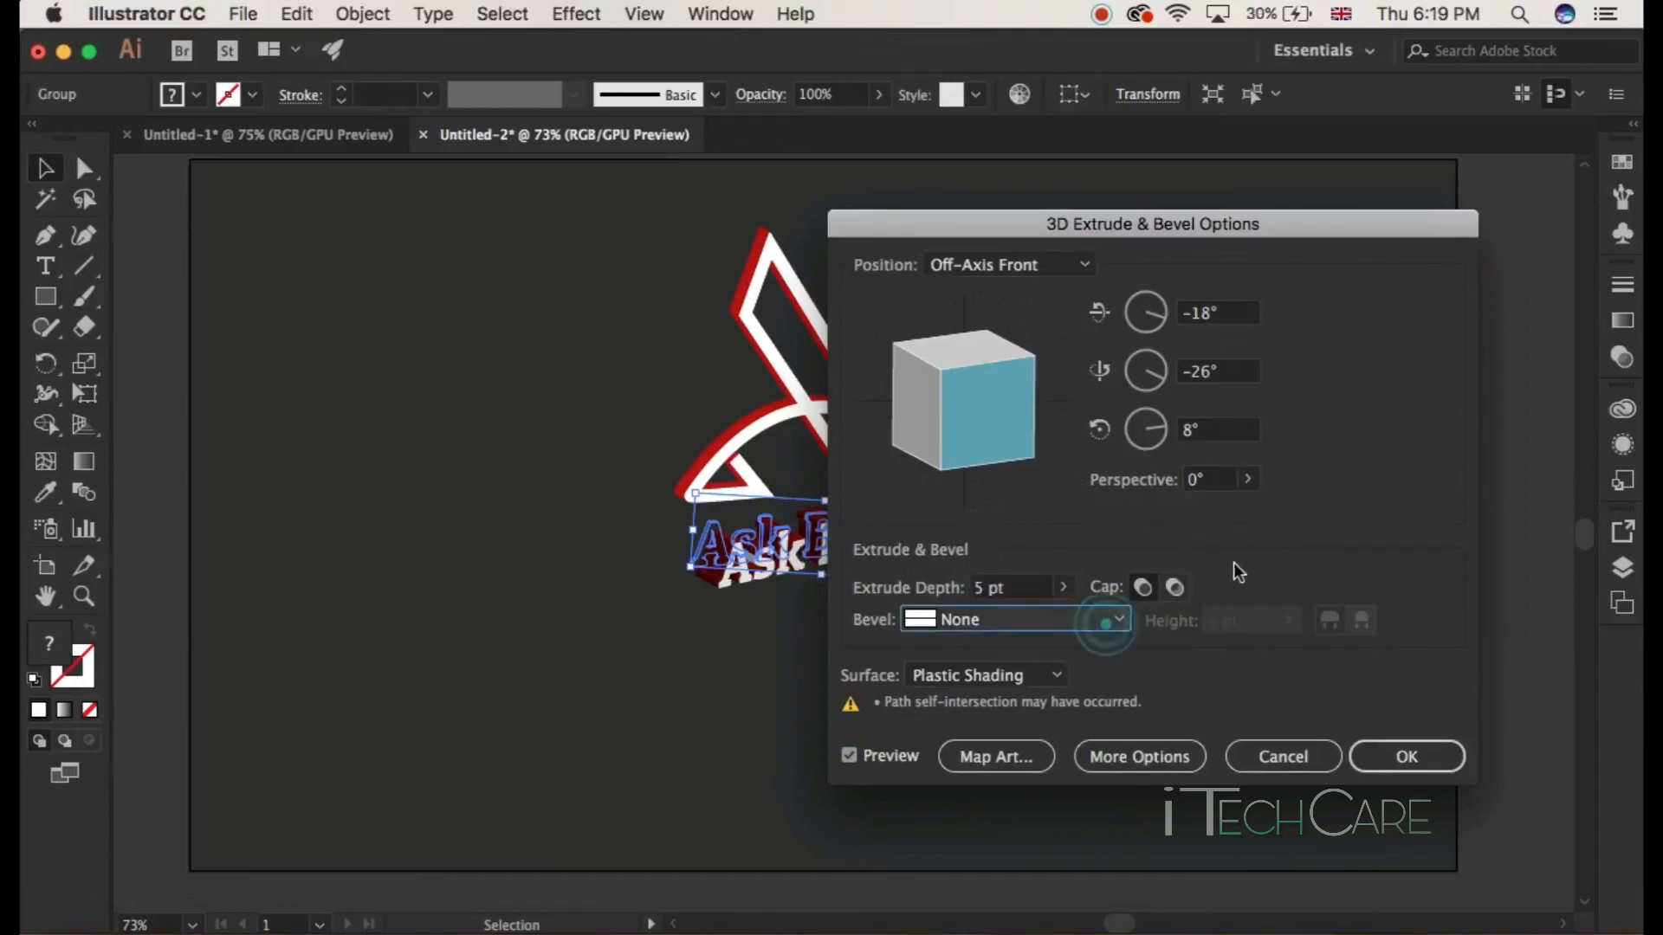
left_click(1118, 625)
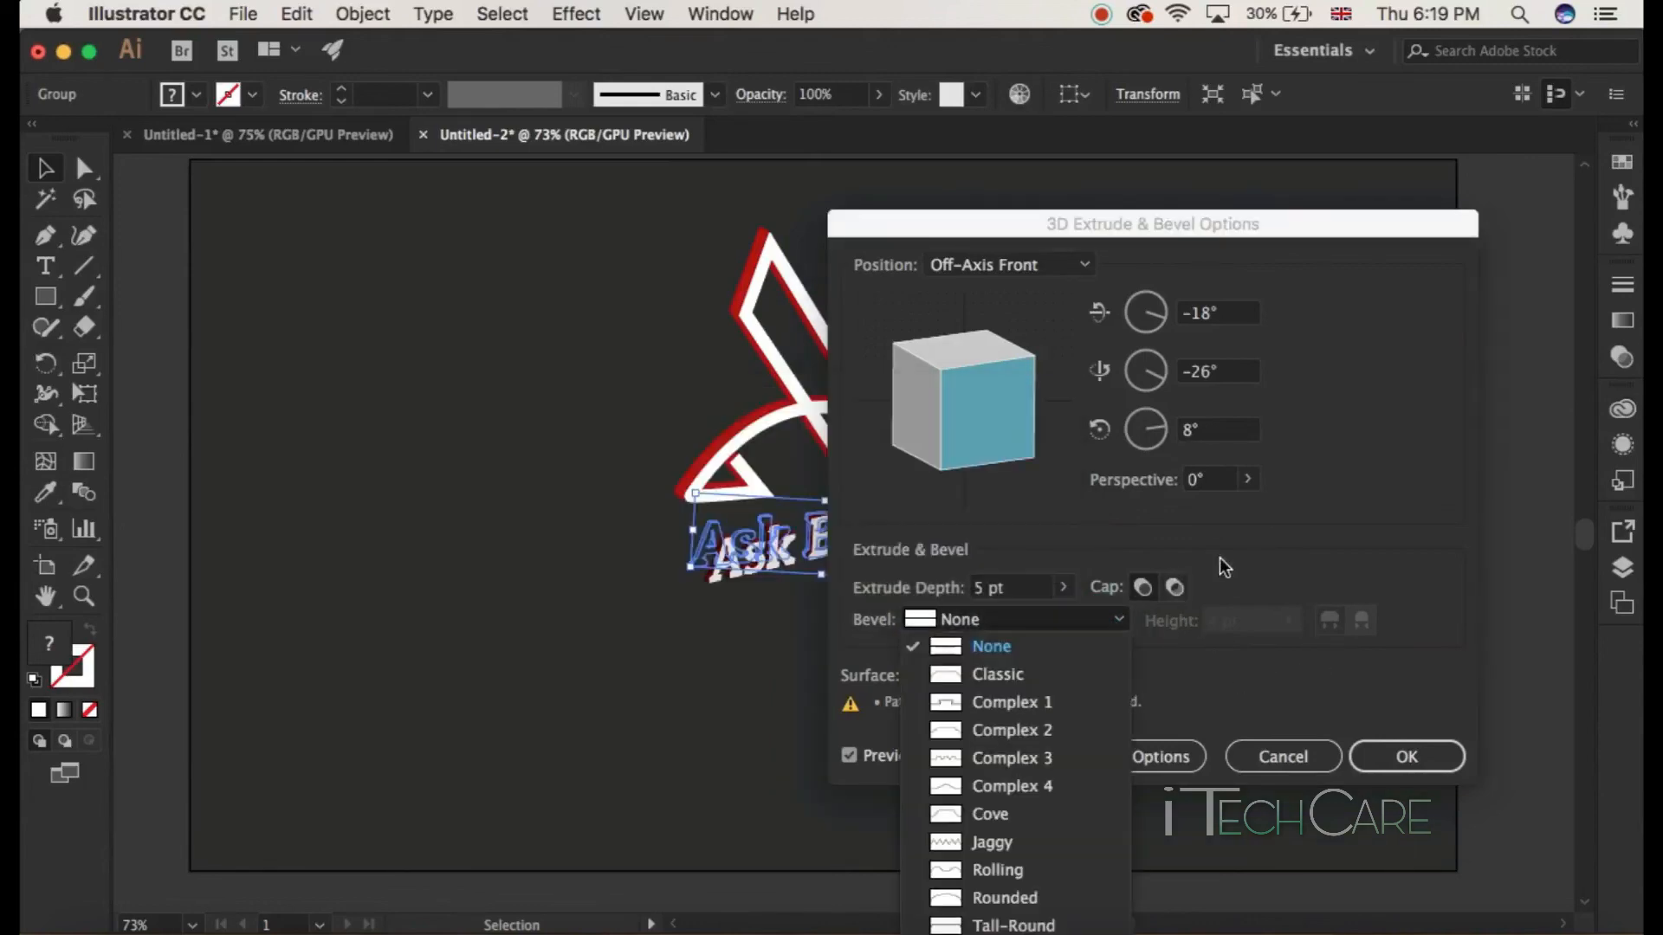
left_click(1260, 522)
left_click(1377, 766)
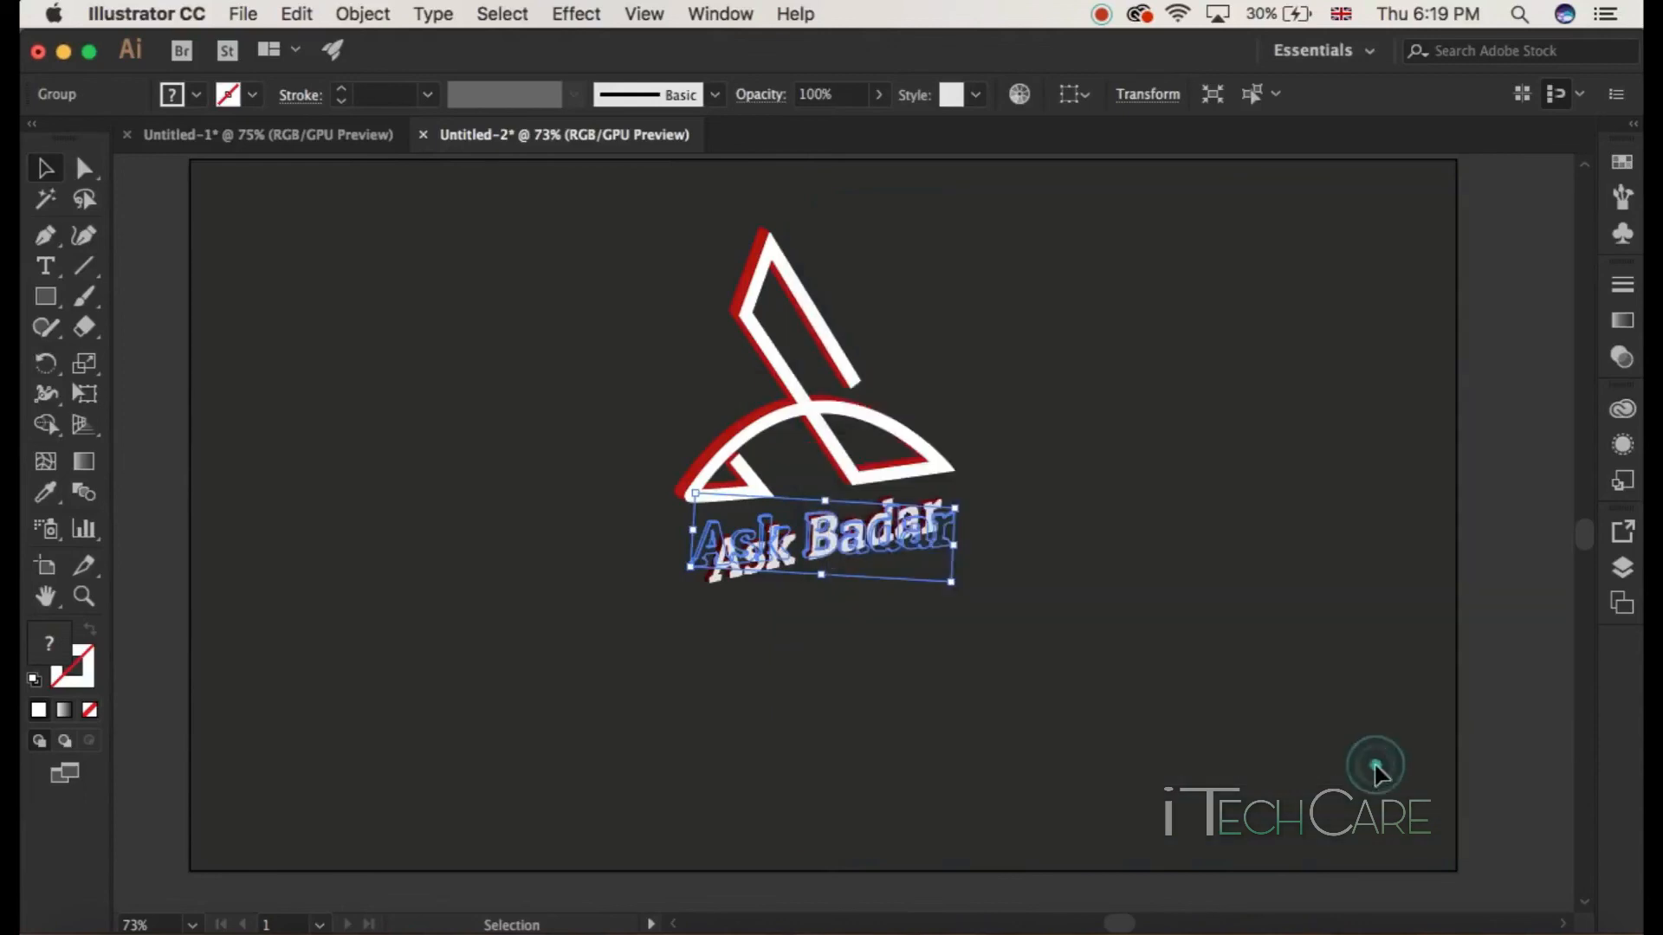
left_click(1112, 613)
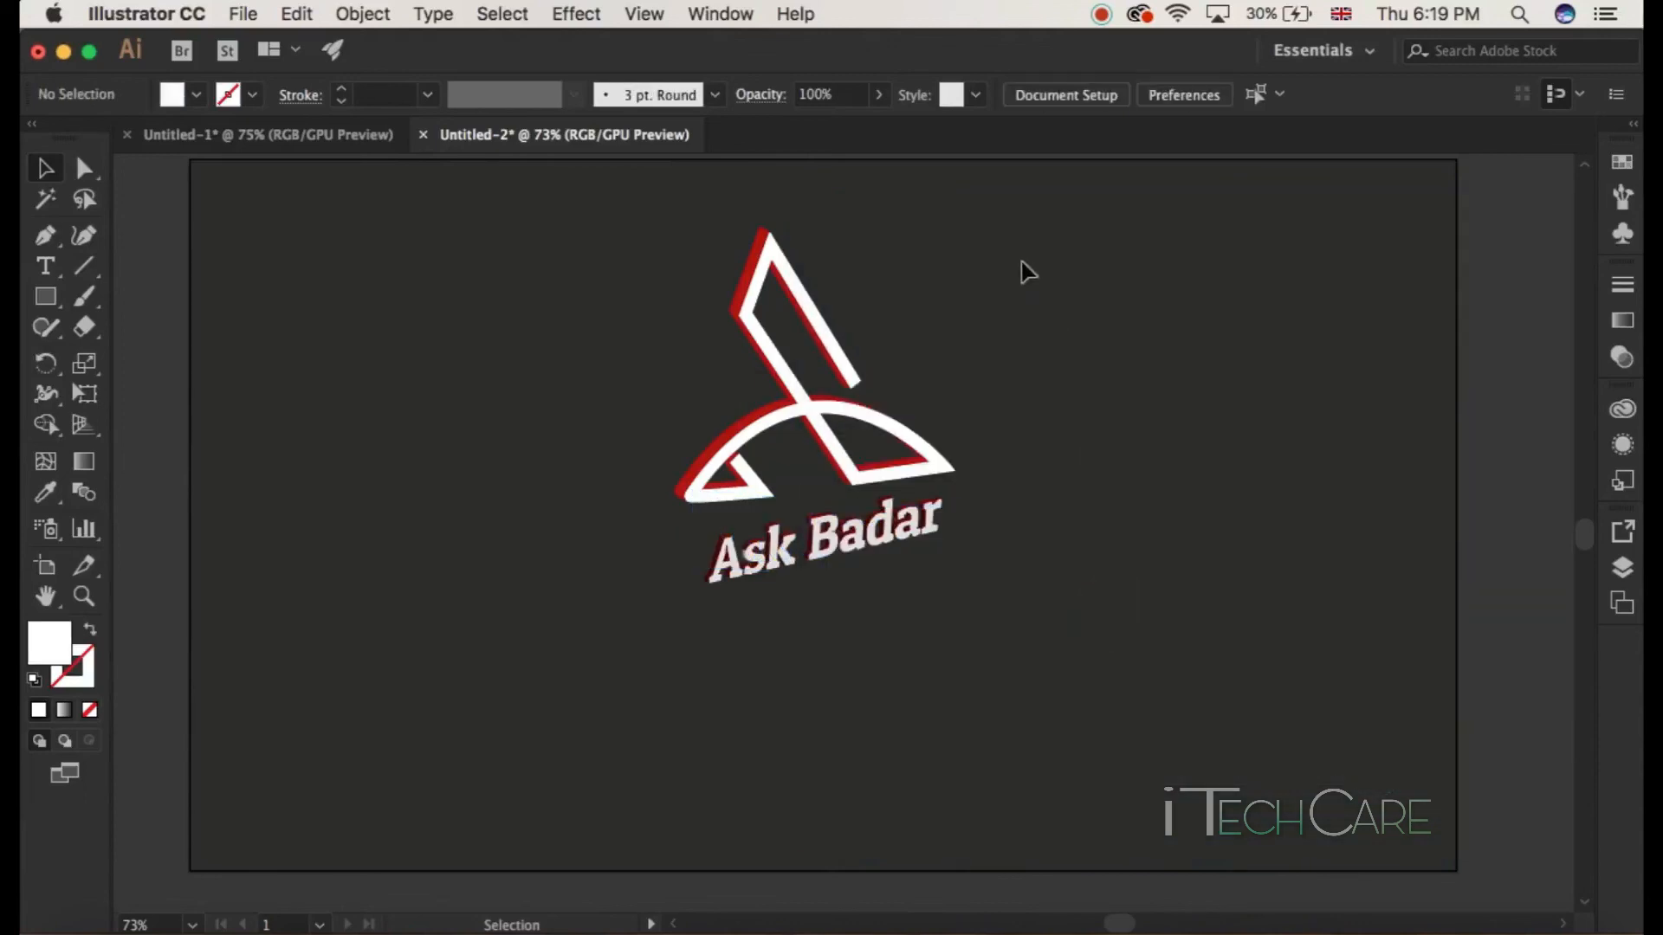
Step: Select the logo and text together and move them down toward the artboard's centre
left_click_drag(1022, 262, 620, 642)
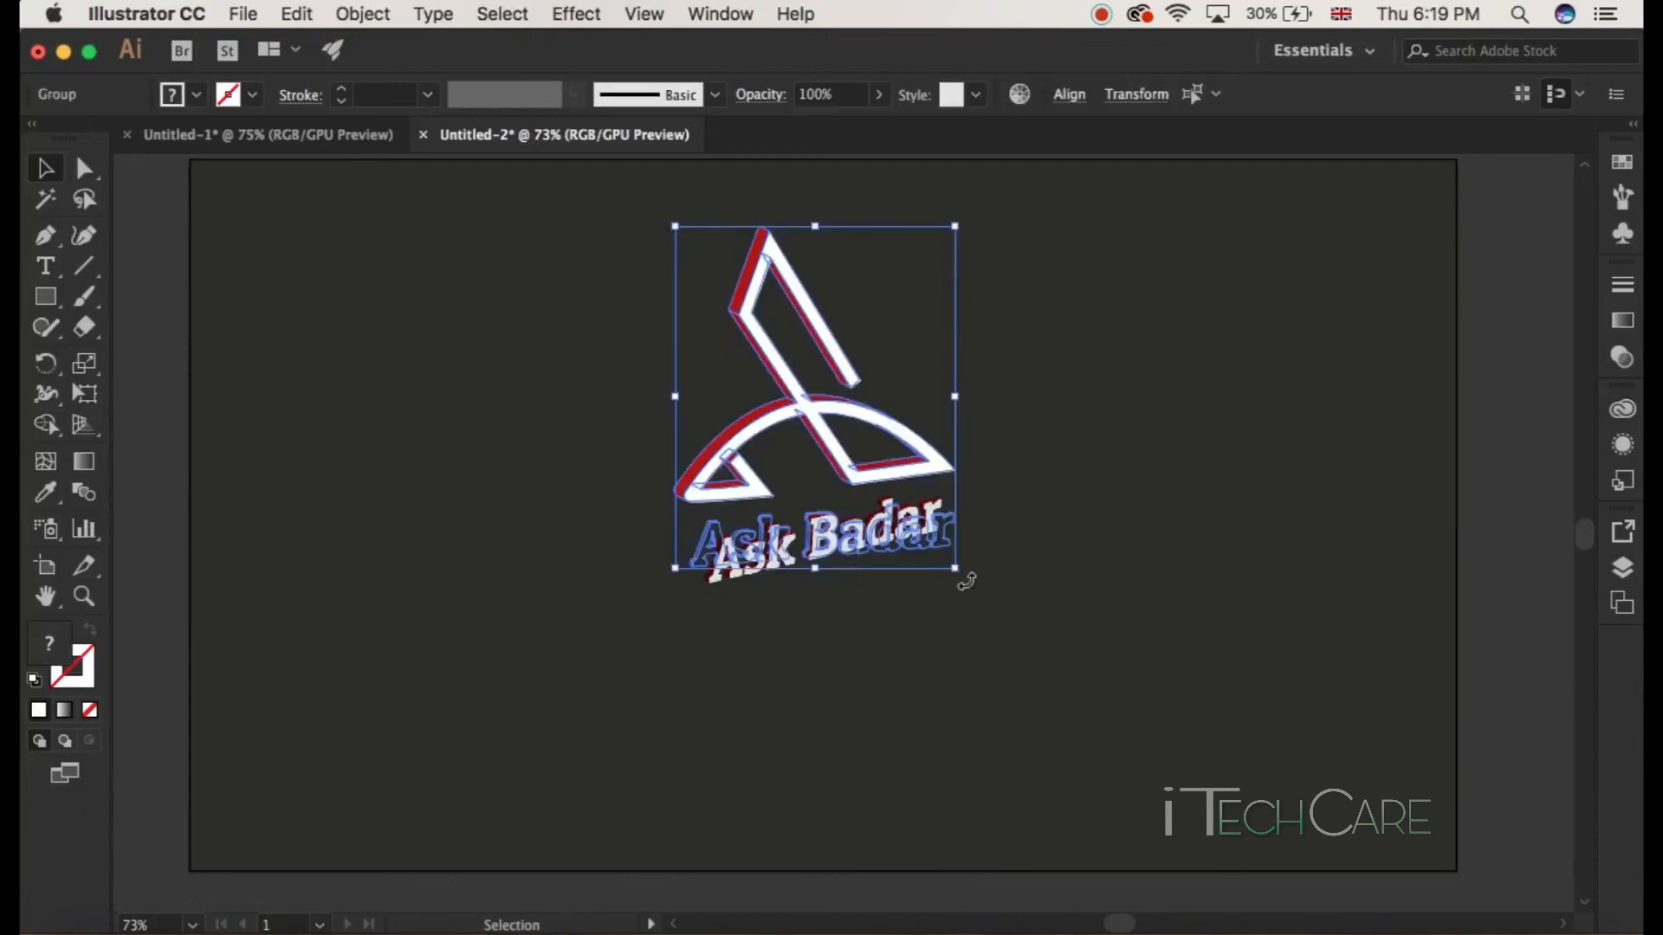
left_click_drag(845, 459, 860, 562)
left_click(1098, 567)
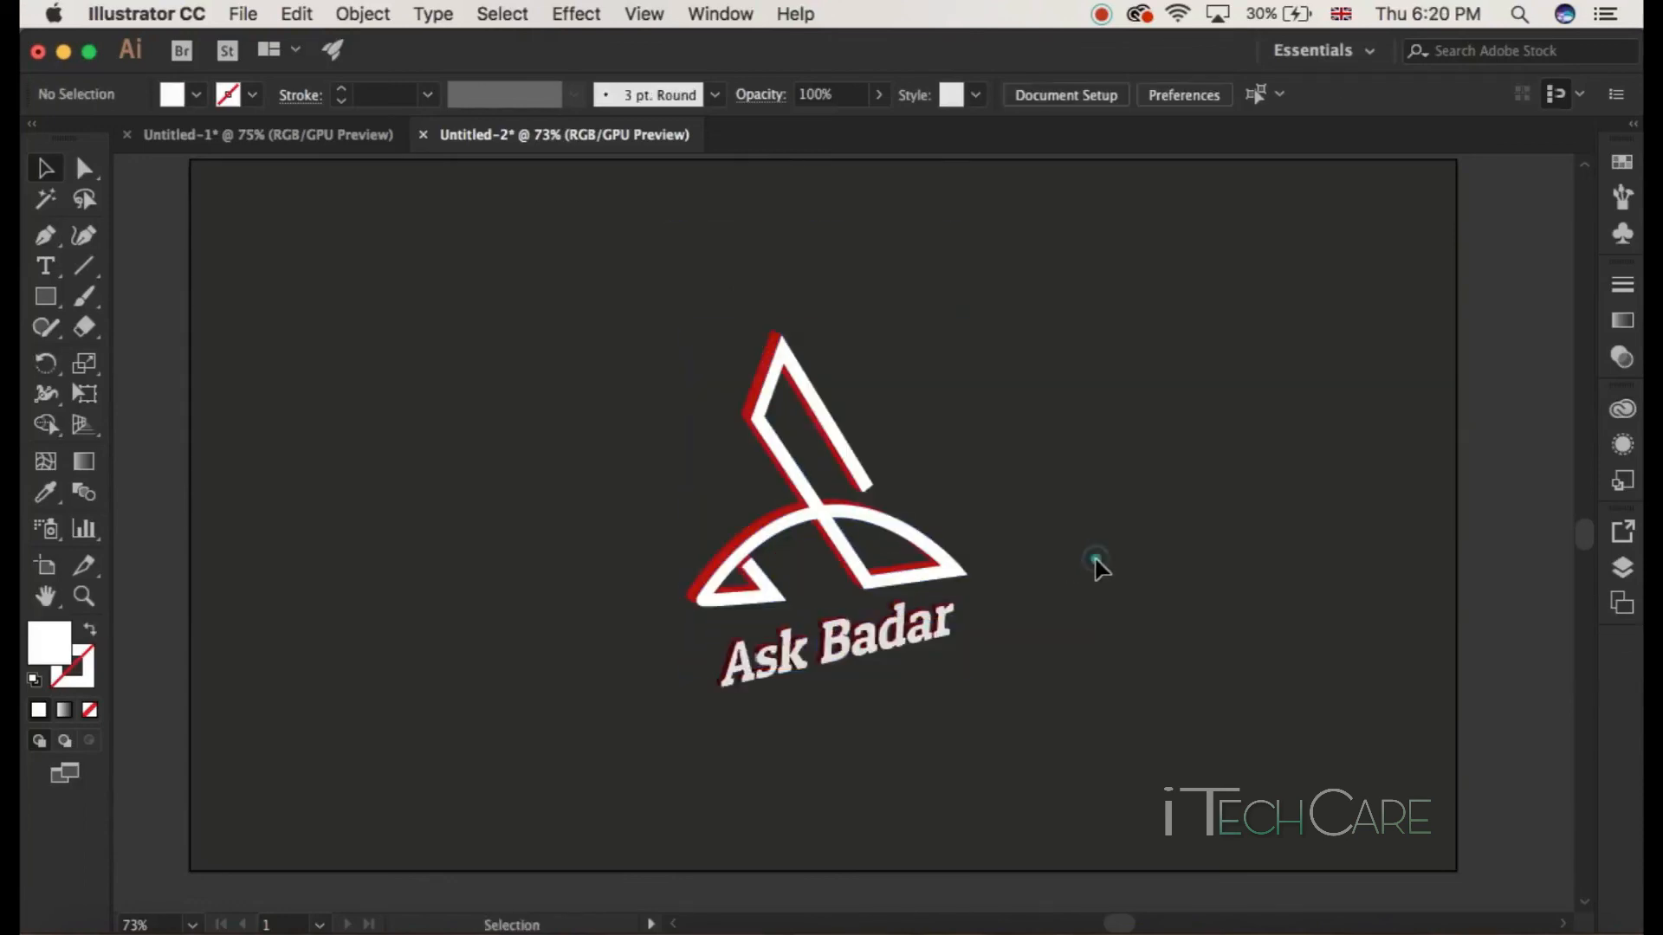